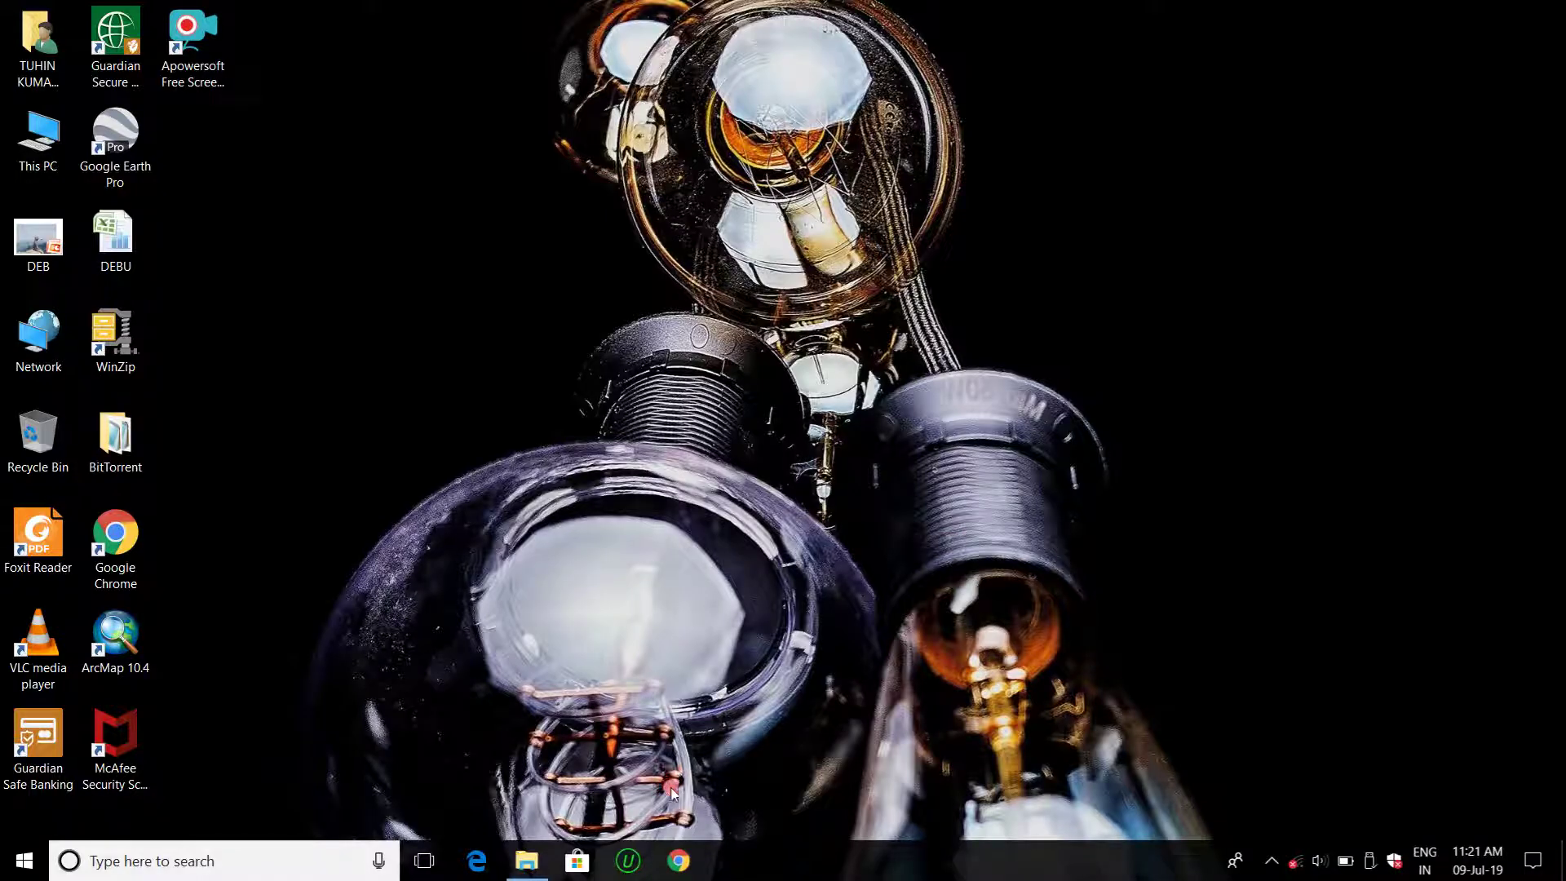
# - Open the foundation-v14.0-win (1) folder inside the ERDAS 2014 folder on the H: drive
pyautogui.moveTo(538, 867)
pyautogui.click(550, 722)
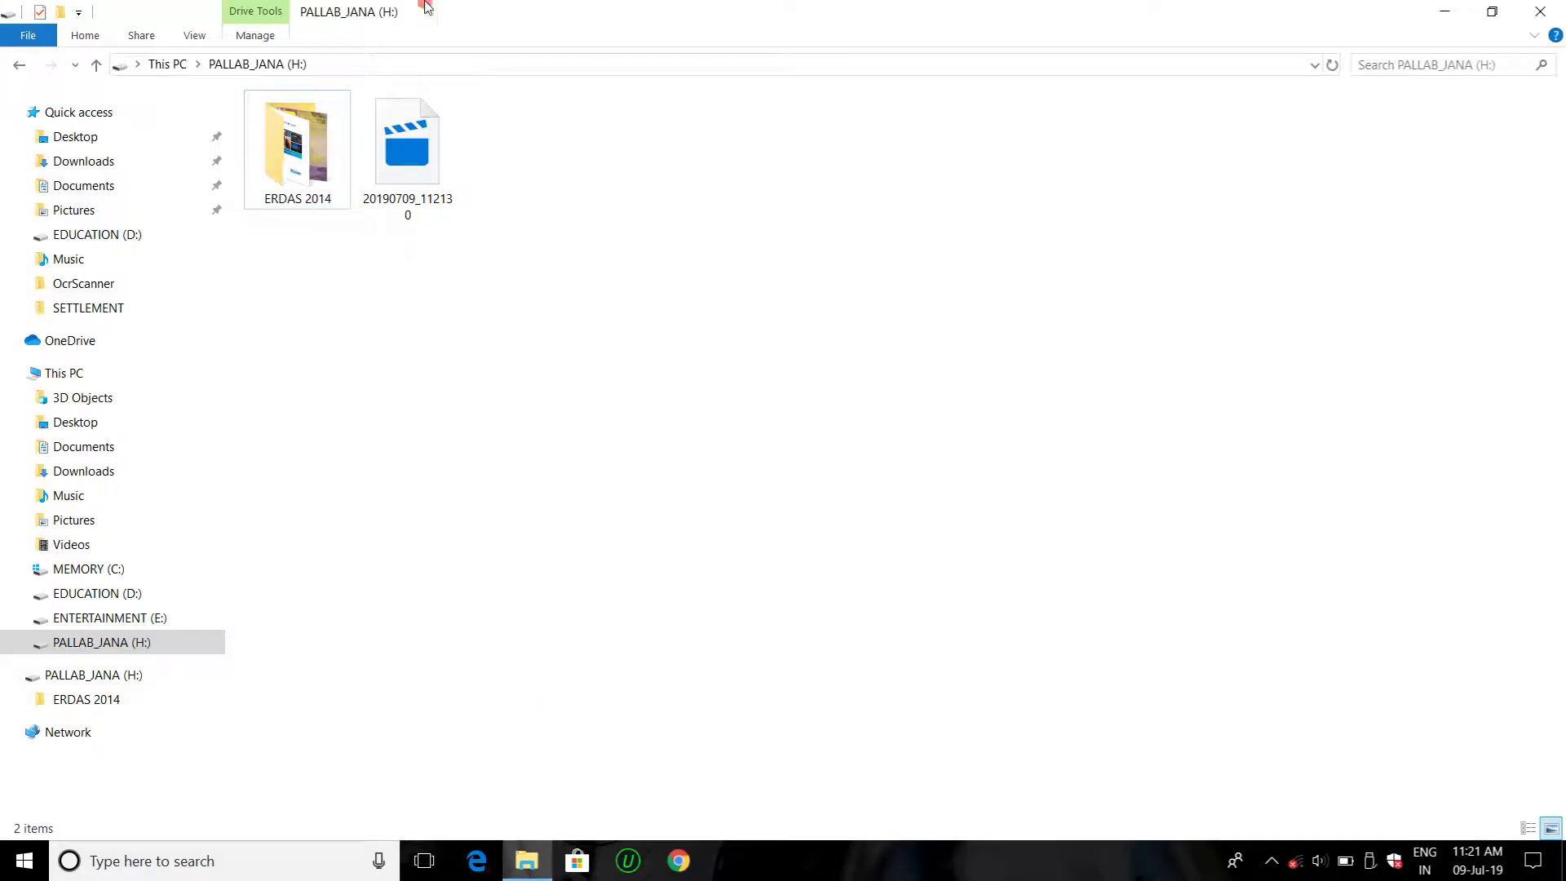
pyautogui.doubleClick(331, 111)
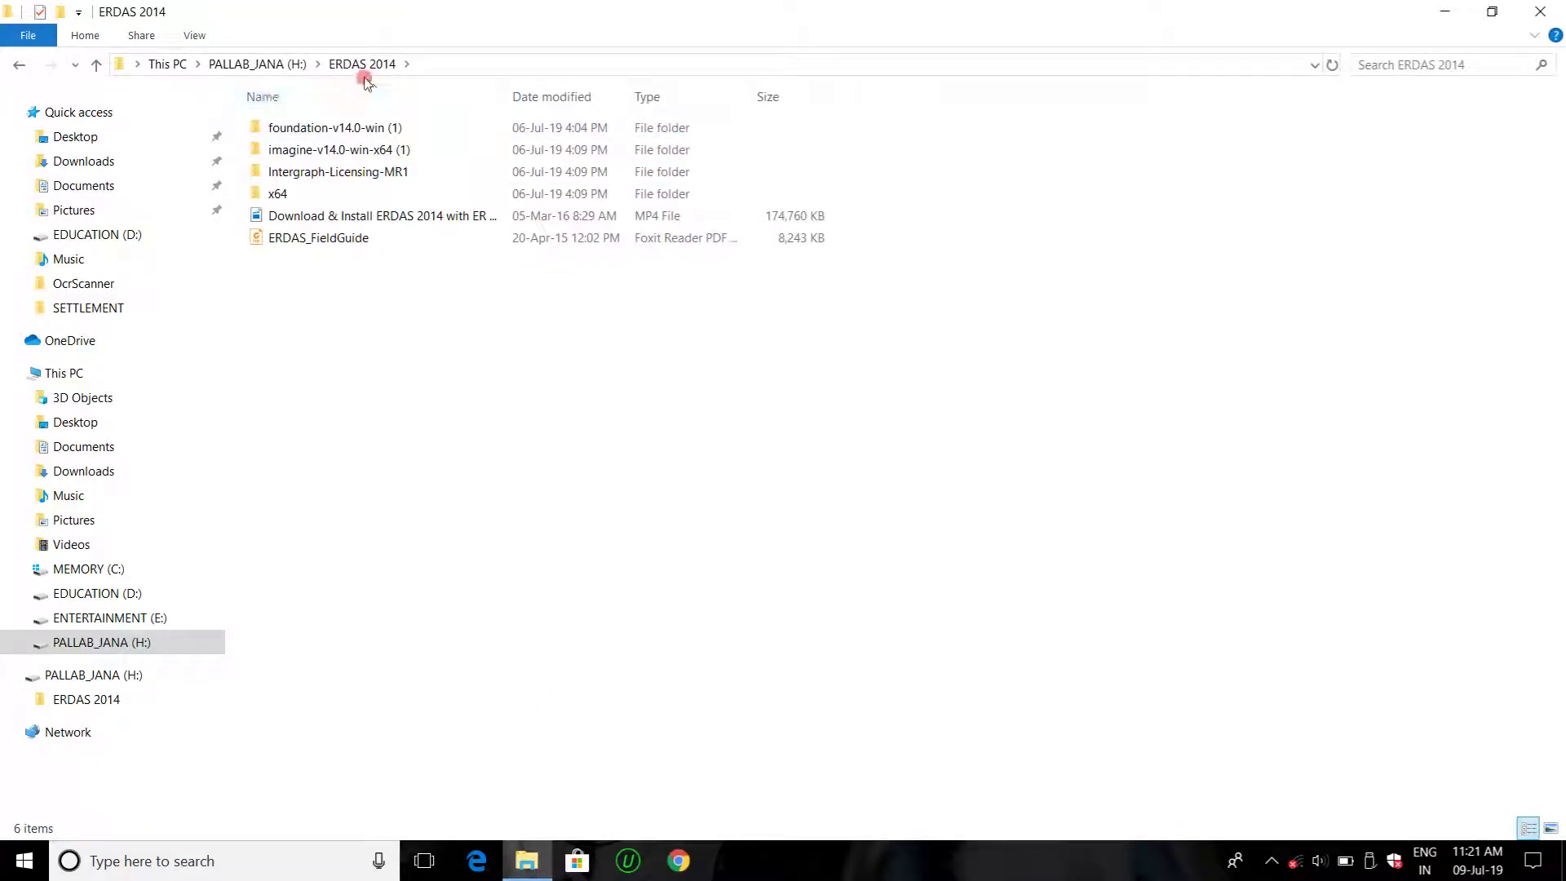
pyautogui.moveTo(390, 134)
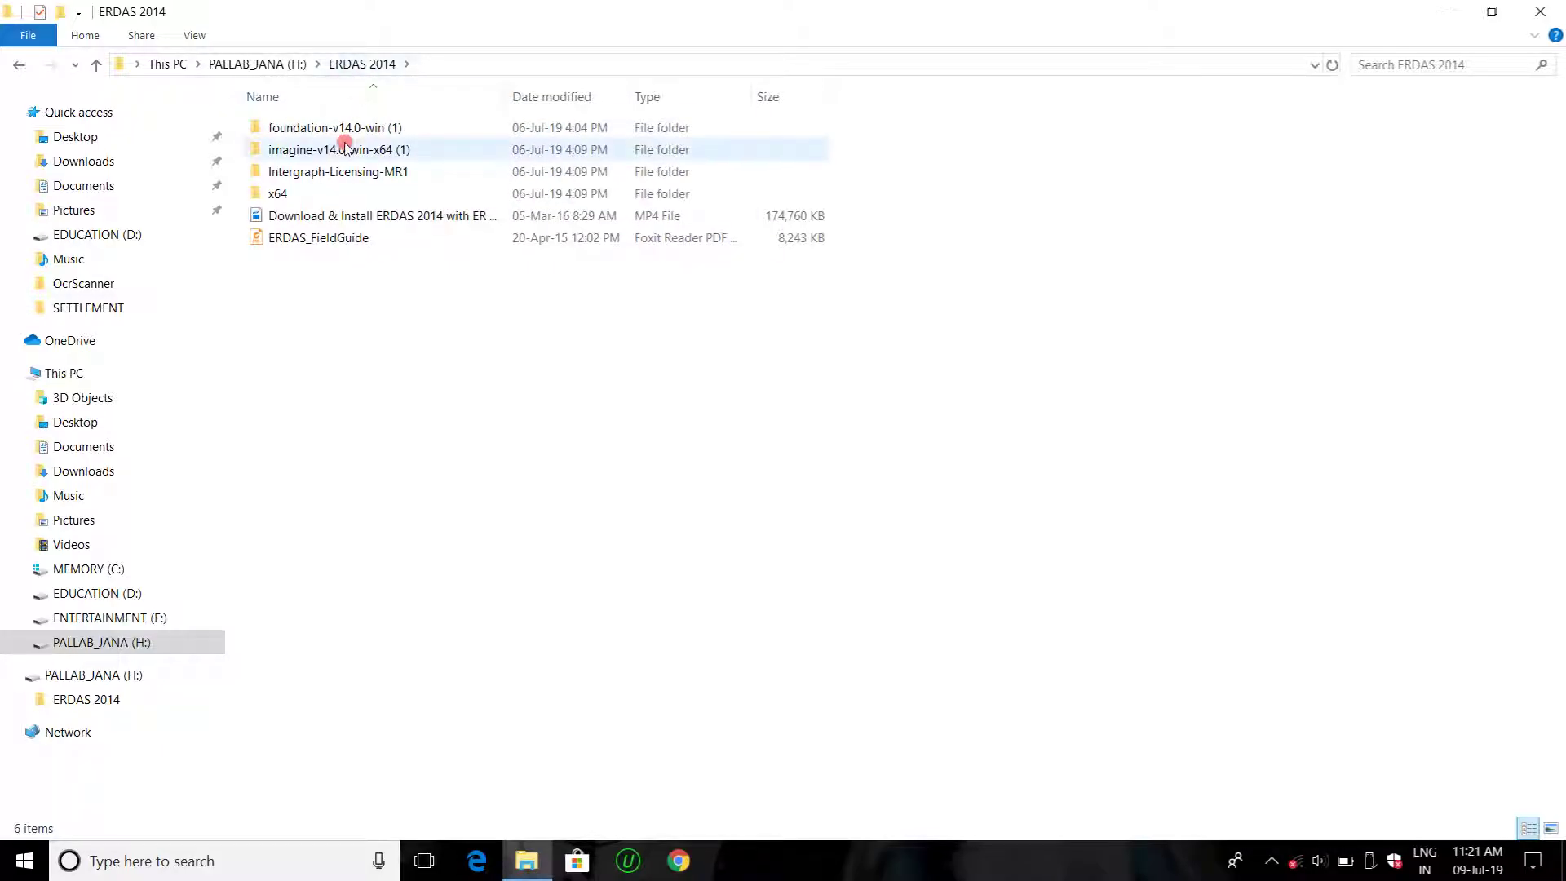
pyautogui.doubleClick(366, 131)
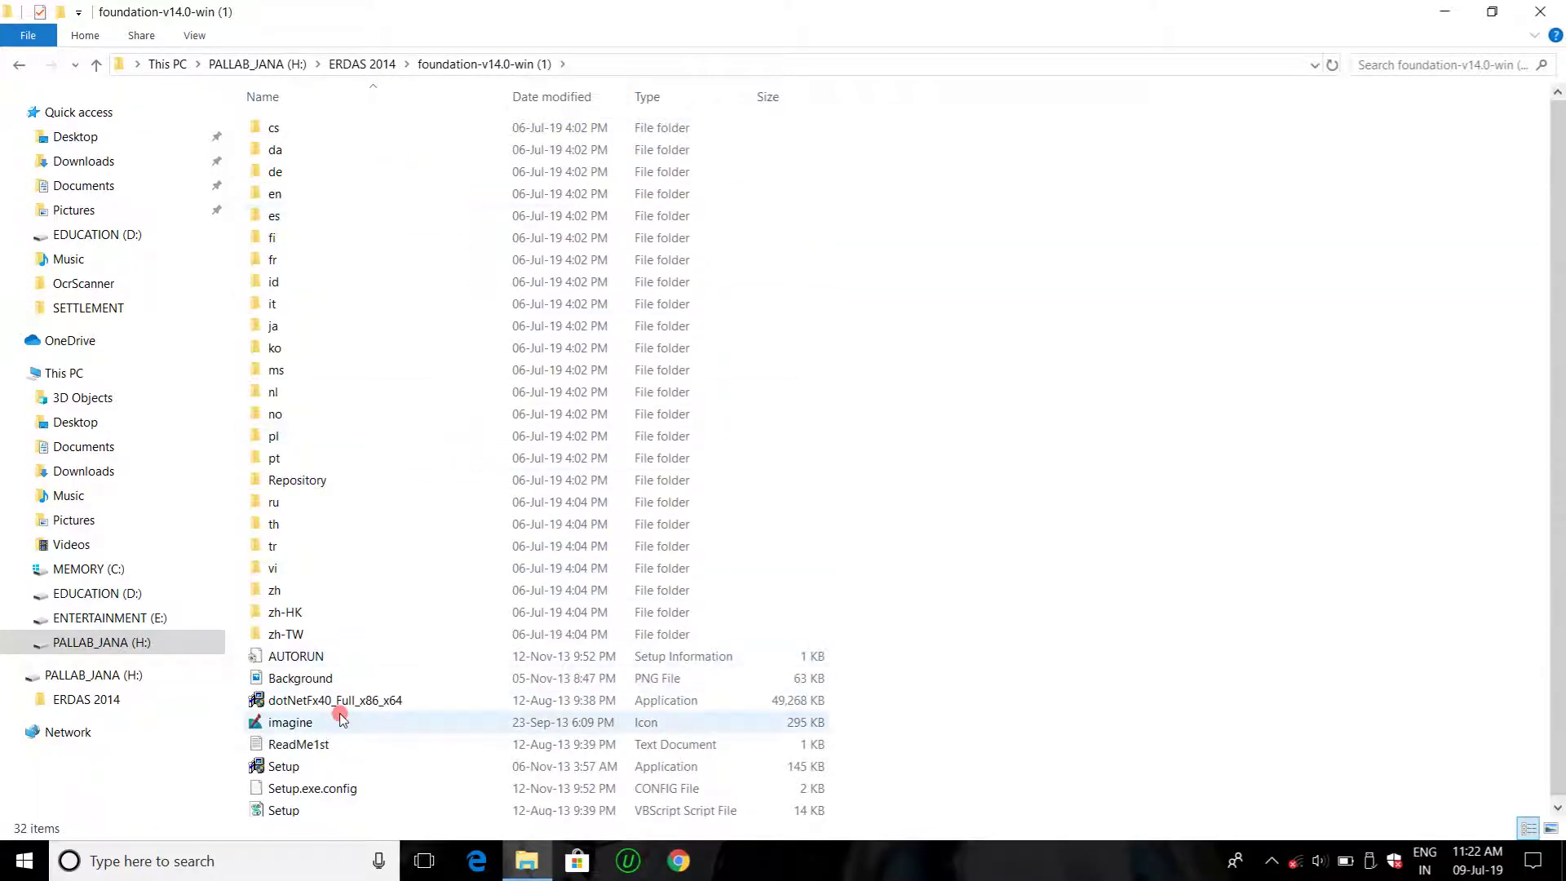
# - Run the Setup application in the foundation-v14.0-win (1) folder as administrator
pyautogui.moveTo(341, 717)
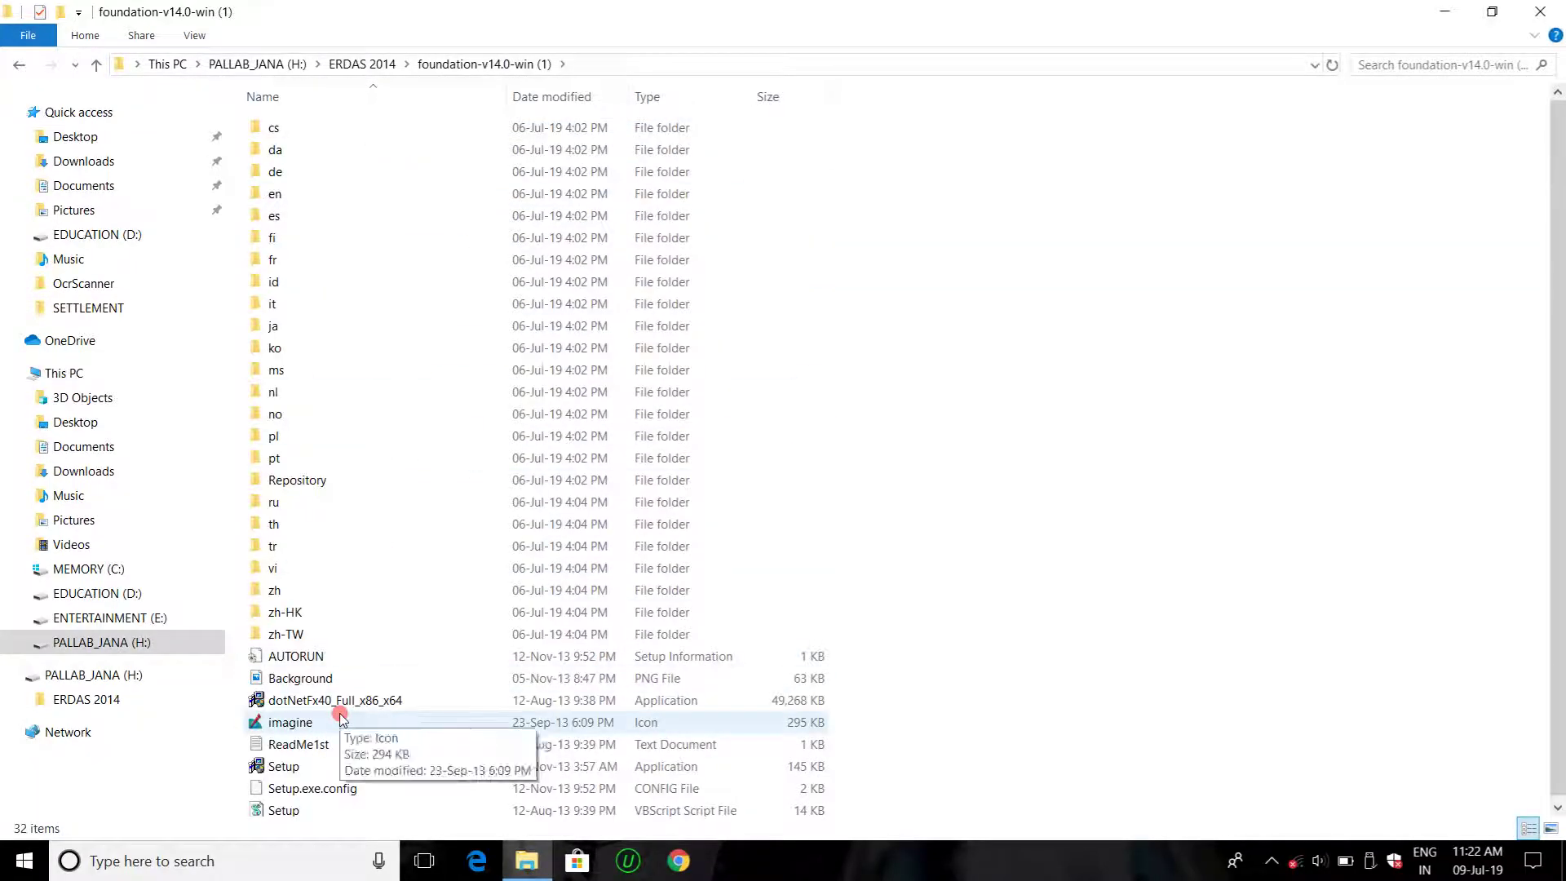
pyautogui.click(322, 771)
pyautogui.rightClick(667, 770)
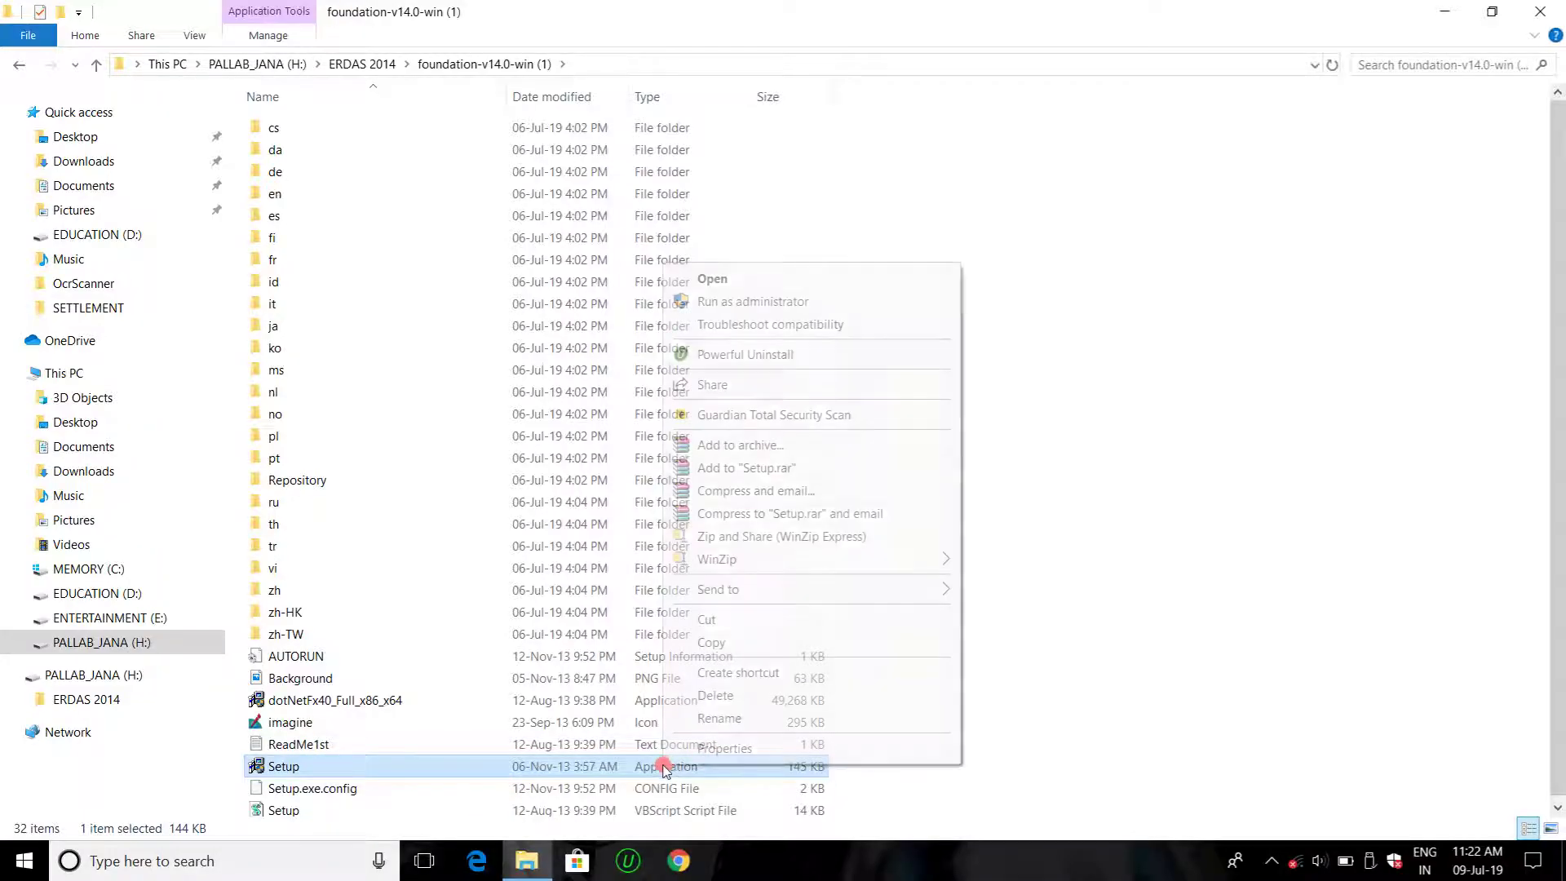
pyautogui.click(747, 302)
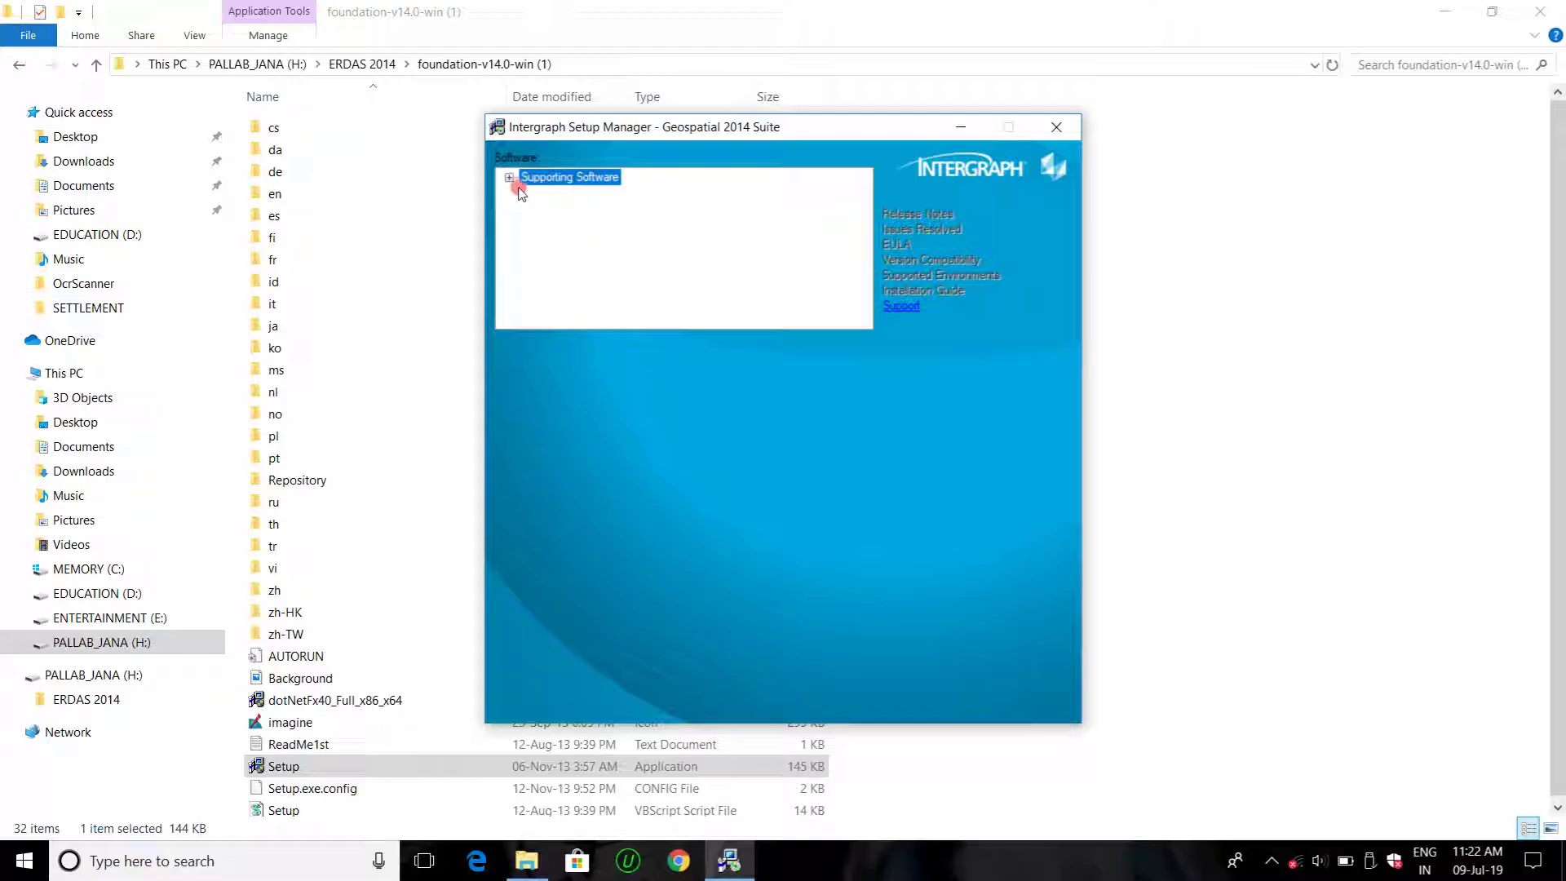
# - Start installing ERDAS Foundation 2014 from Supporting Software, including the required Intergraph Licensing component
pyautogui.click(509, 179)
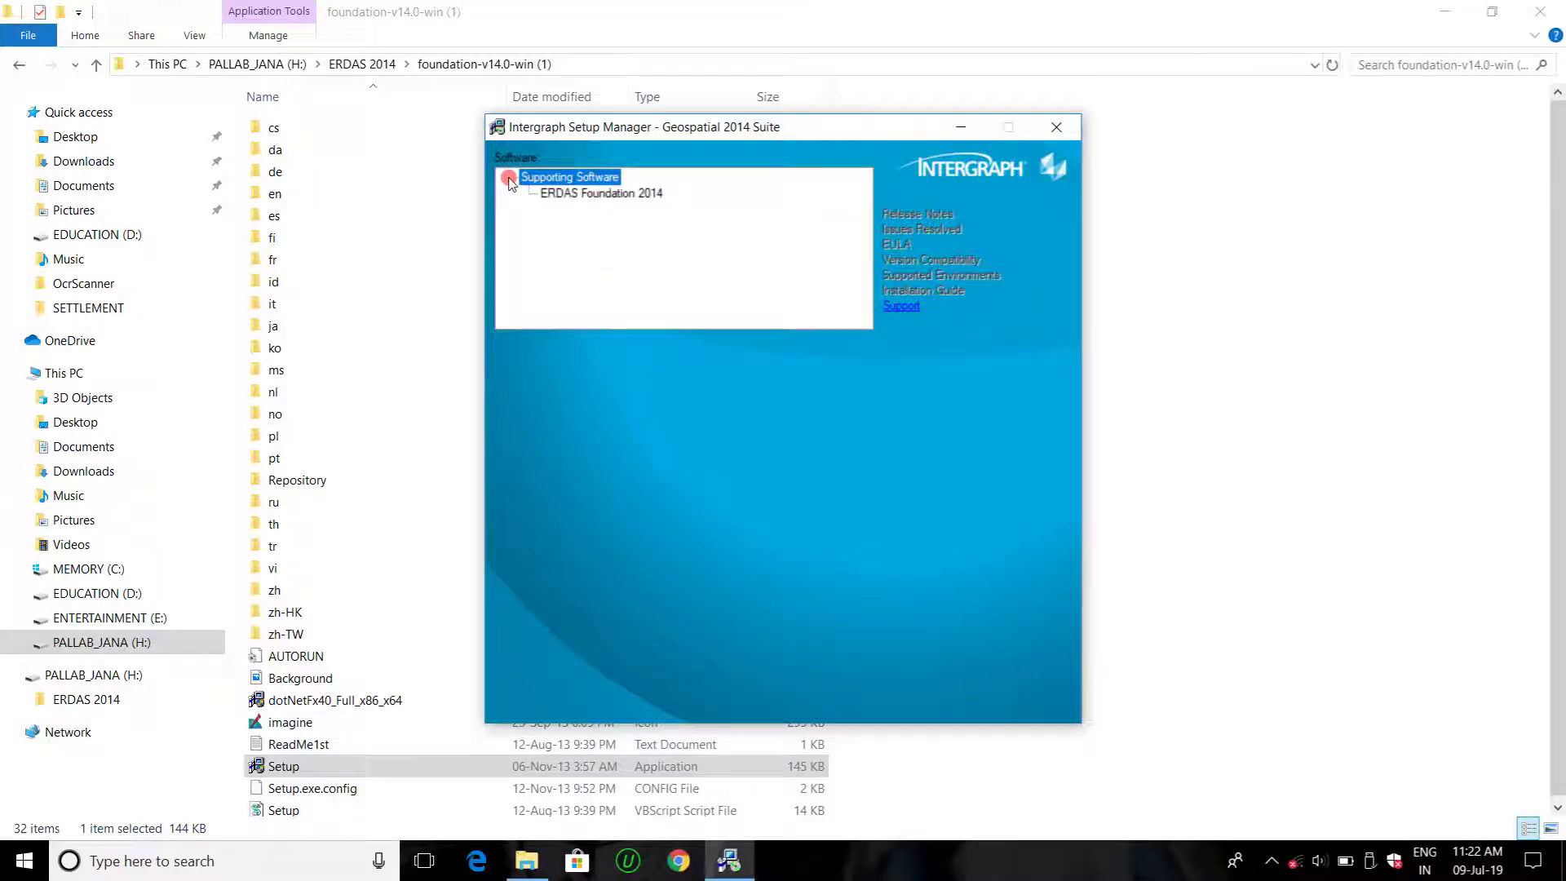
pyautogui.click(603, 194)
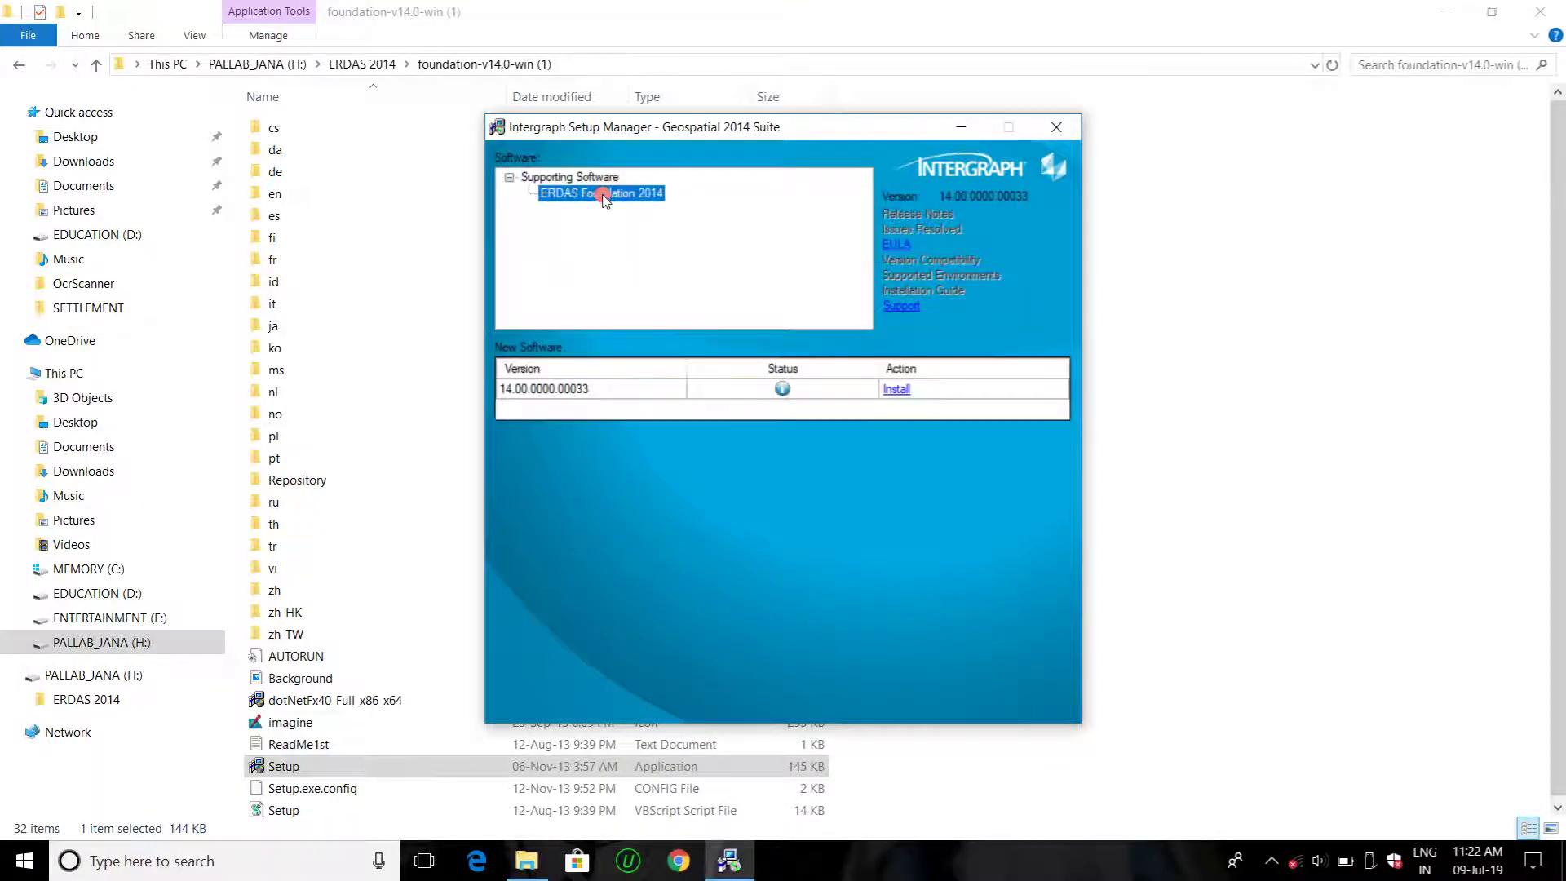
pyautogui.click(898, 390)
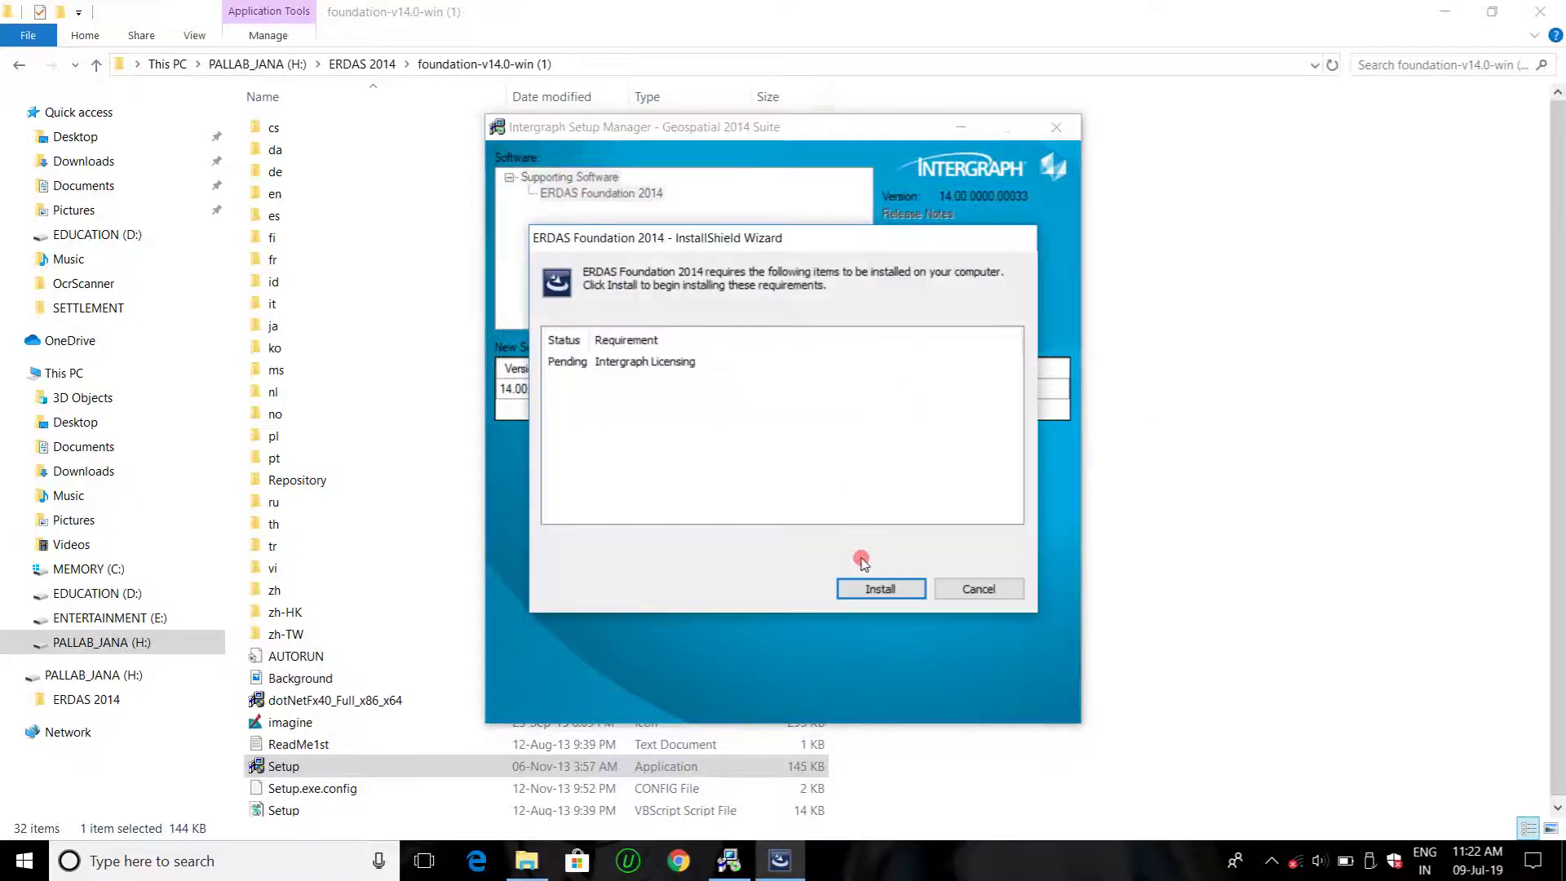
pyautogui.click(898, 588)
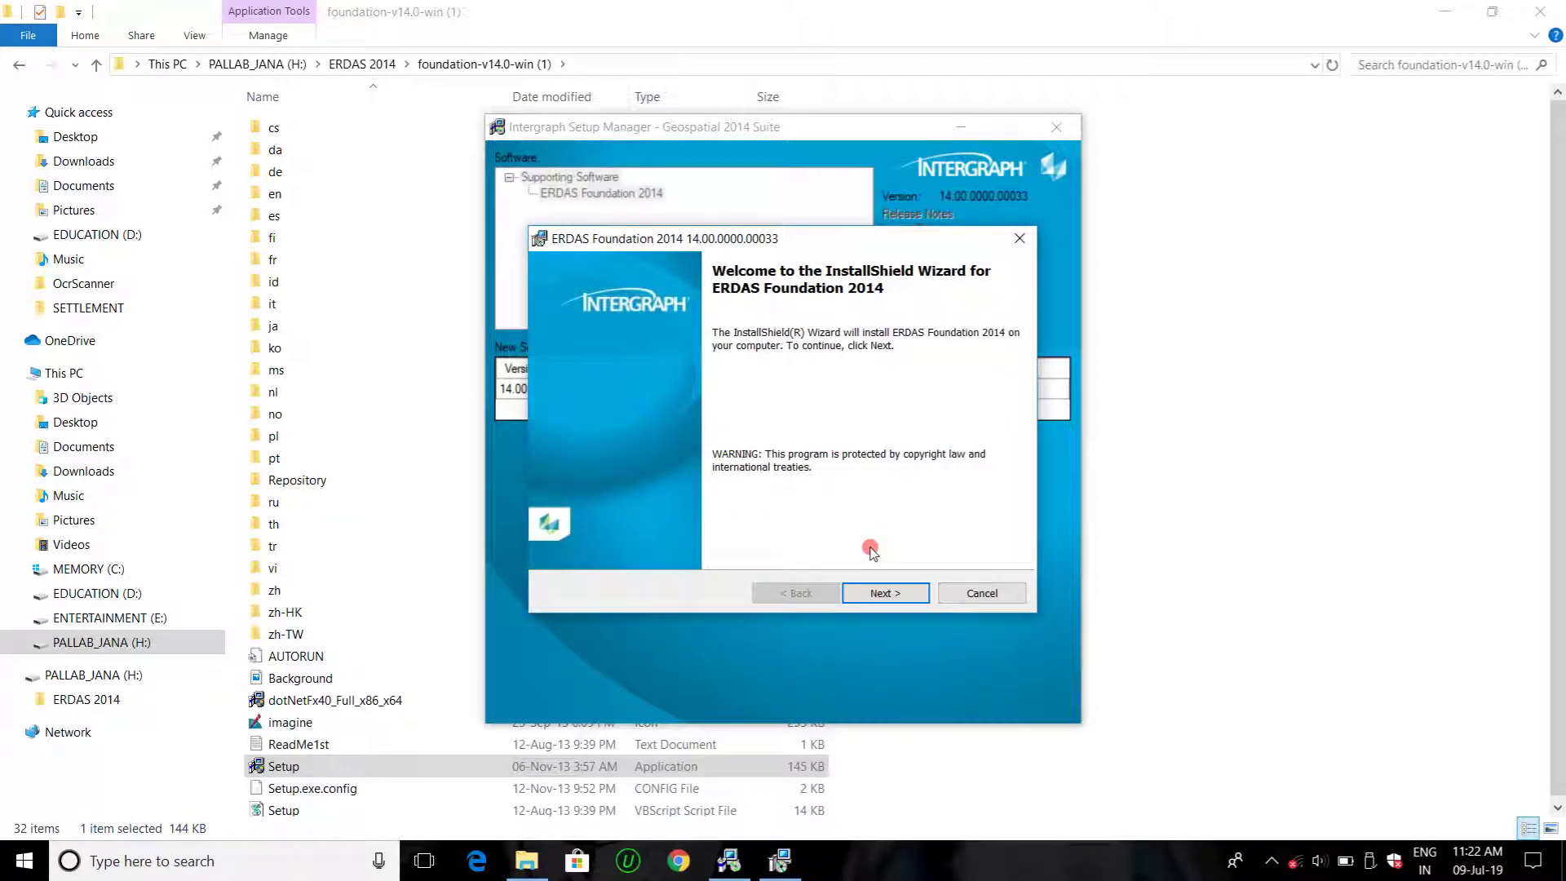
# - Accept the license agreement and install ERDAS Foundation 2014 with the default Large Datums feature and destination folder
pyautogui.click(902, 594)
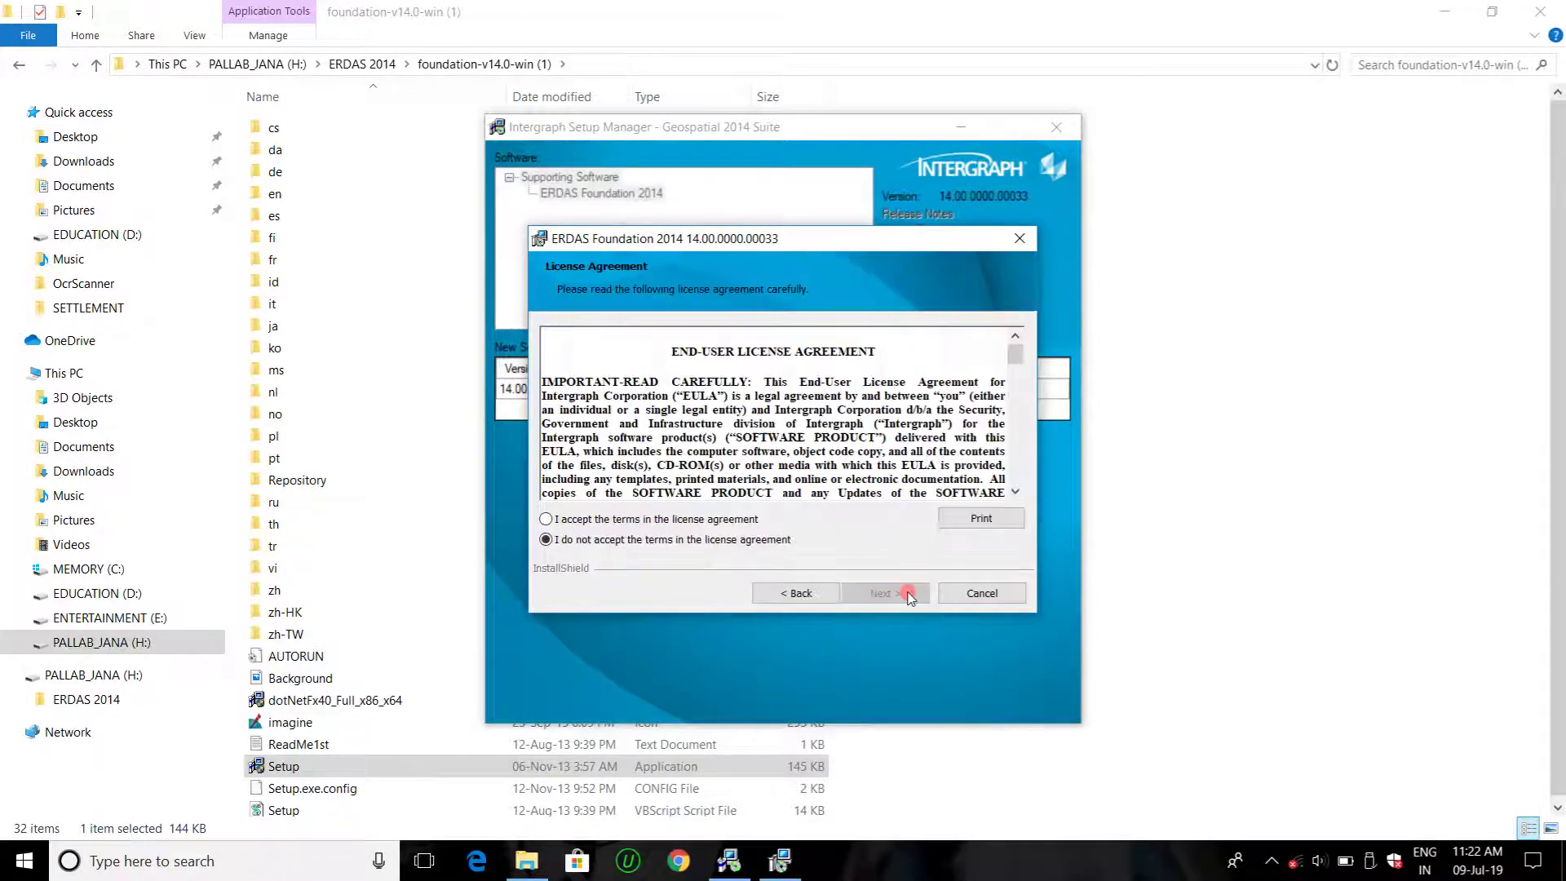
pyautogui.click(626, 522)
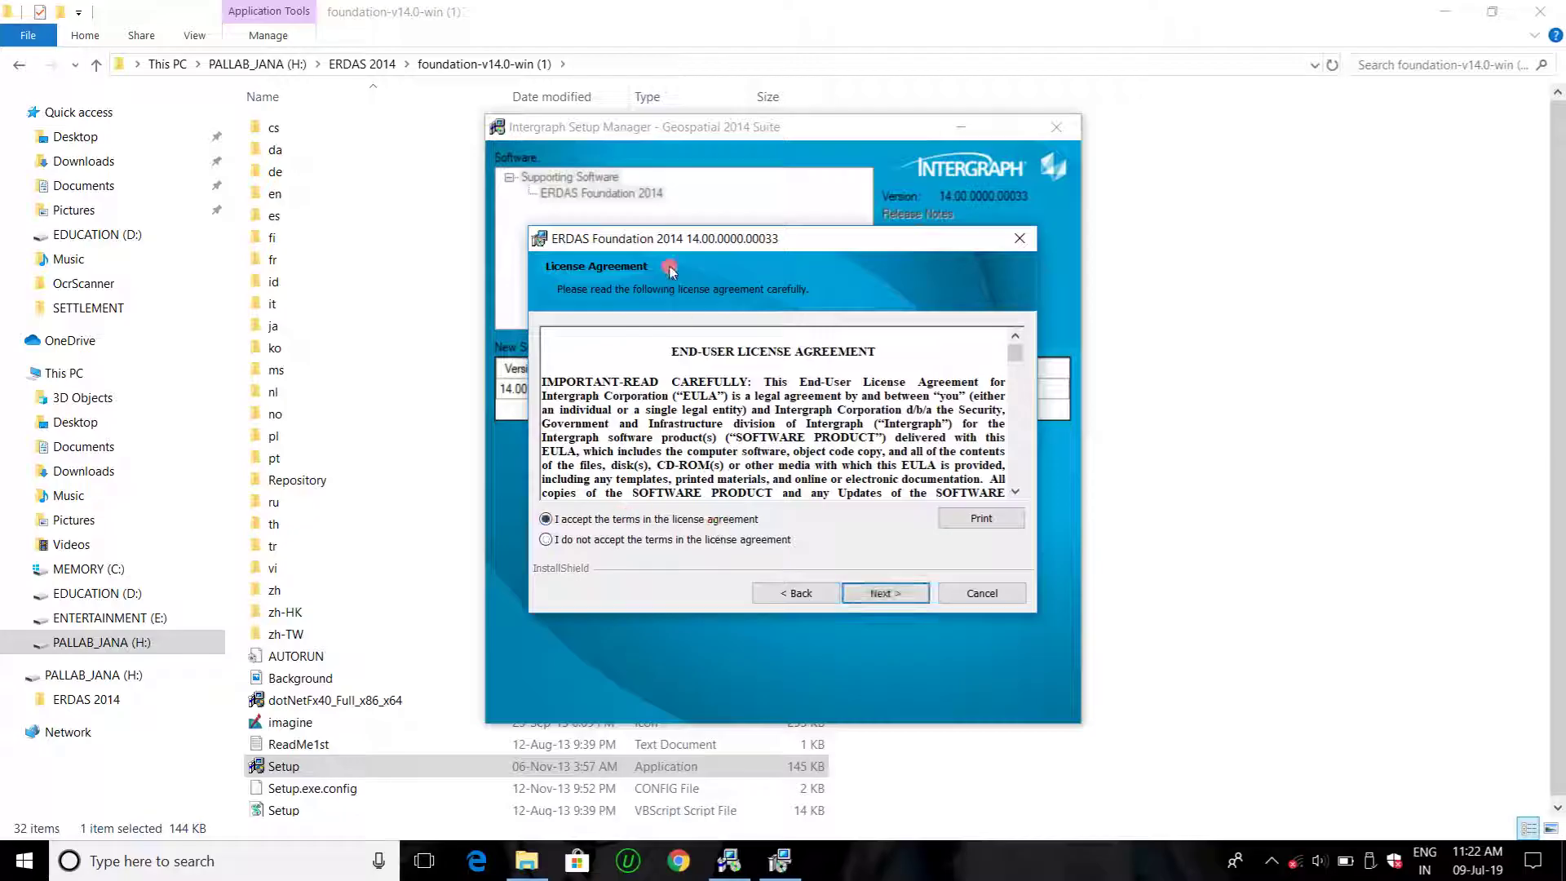
pyautogui.click(877, 425)
pyautogui.scroll(-5, 877, 424)
pyautogui.scroll(-15, 879, 427)
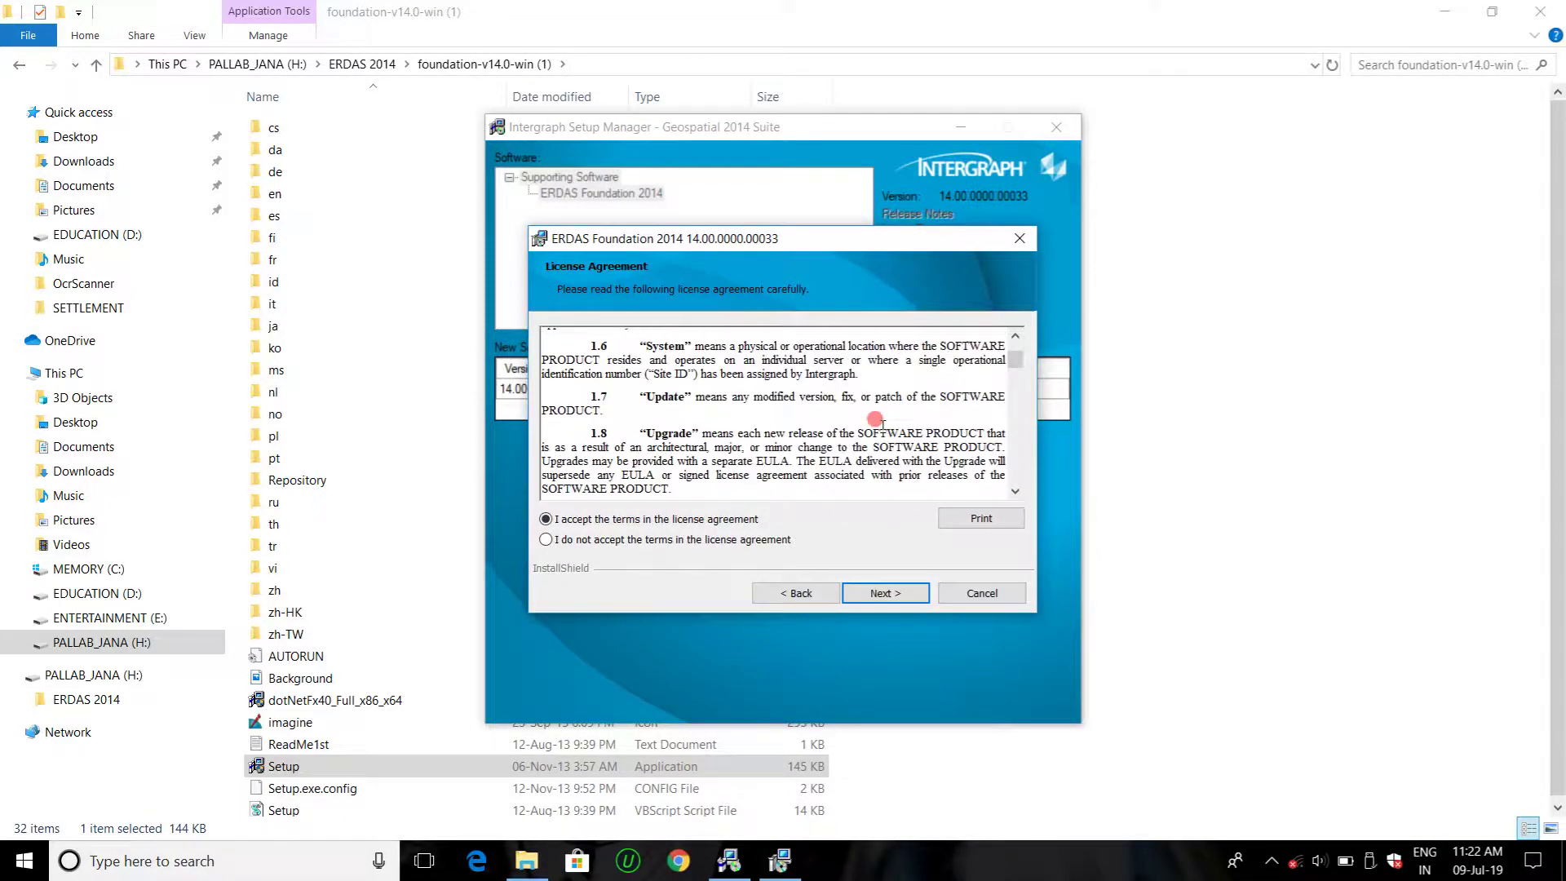
pyautogui.scroll(-8, 875, 419)
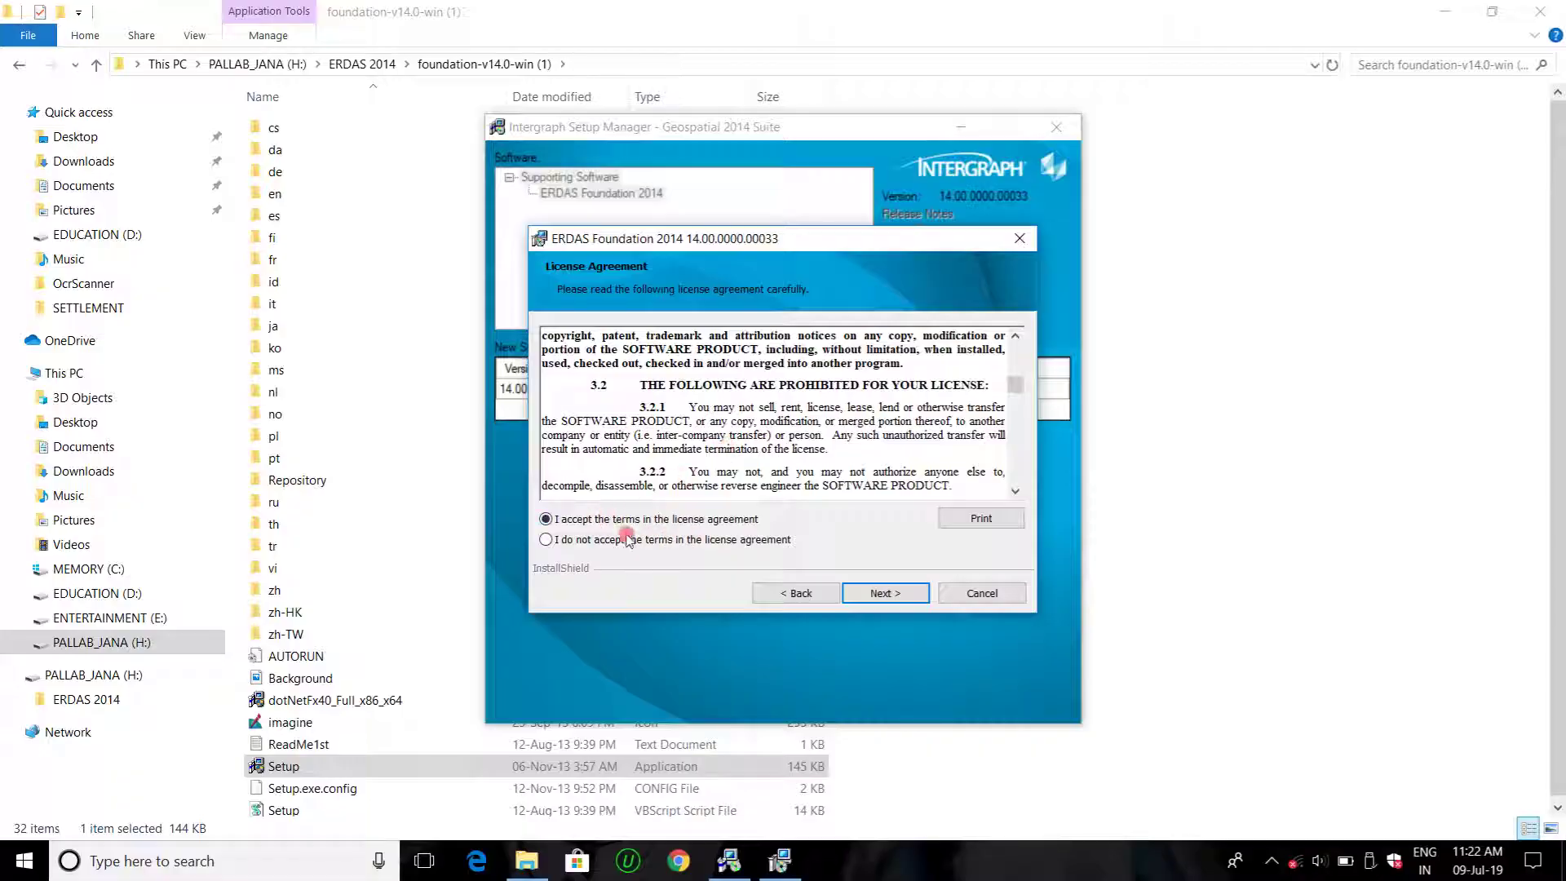
pyautogui.click(883, 593)
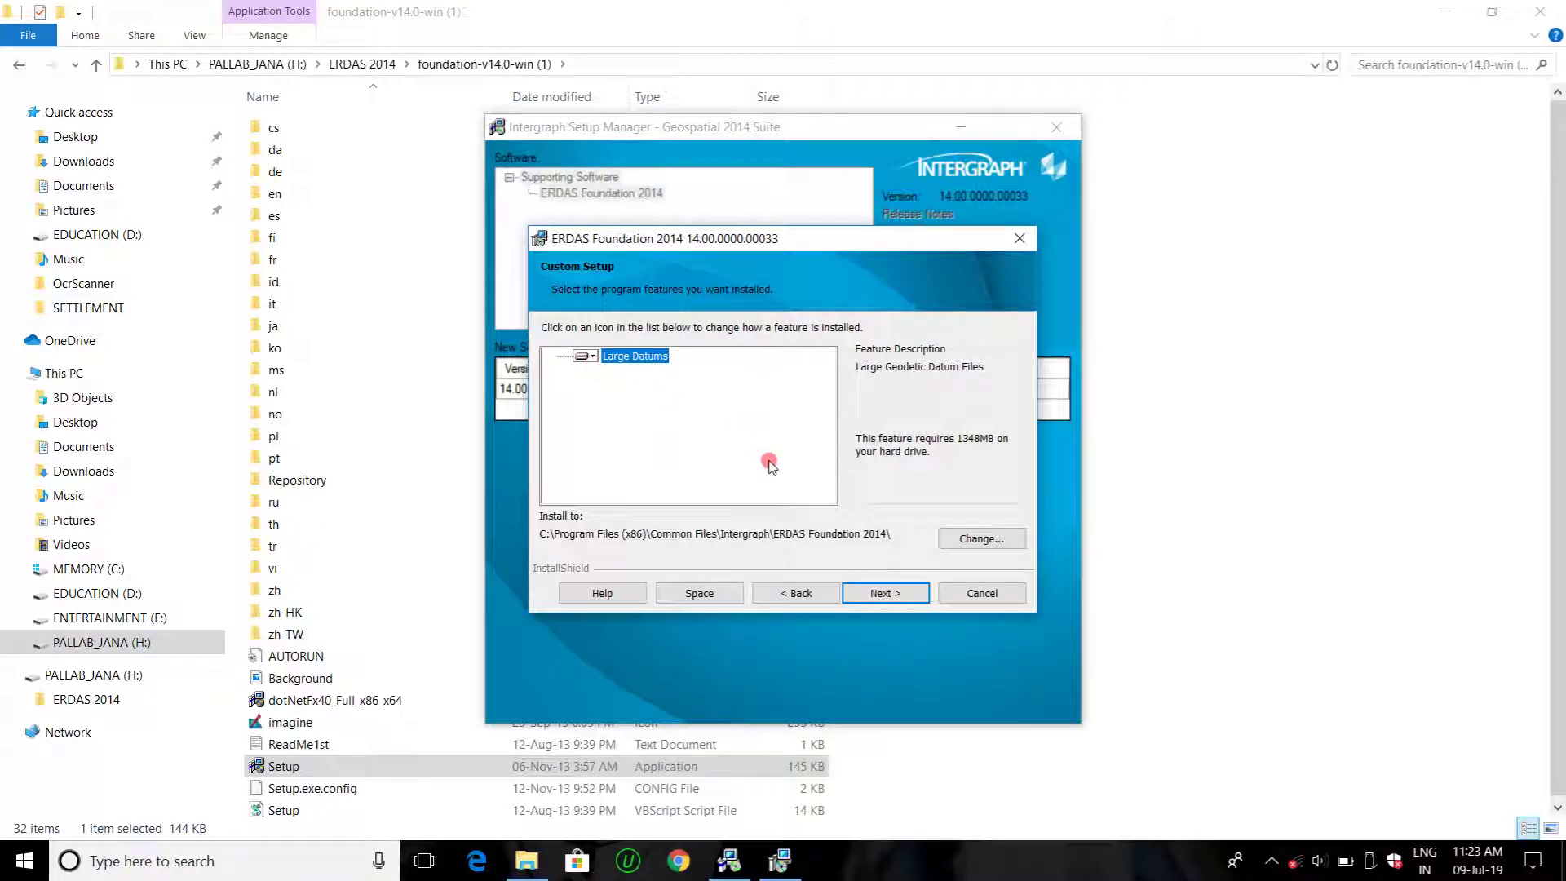
pyautogui.click(892, 598)
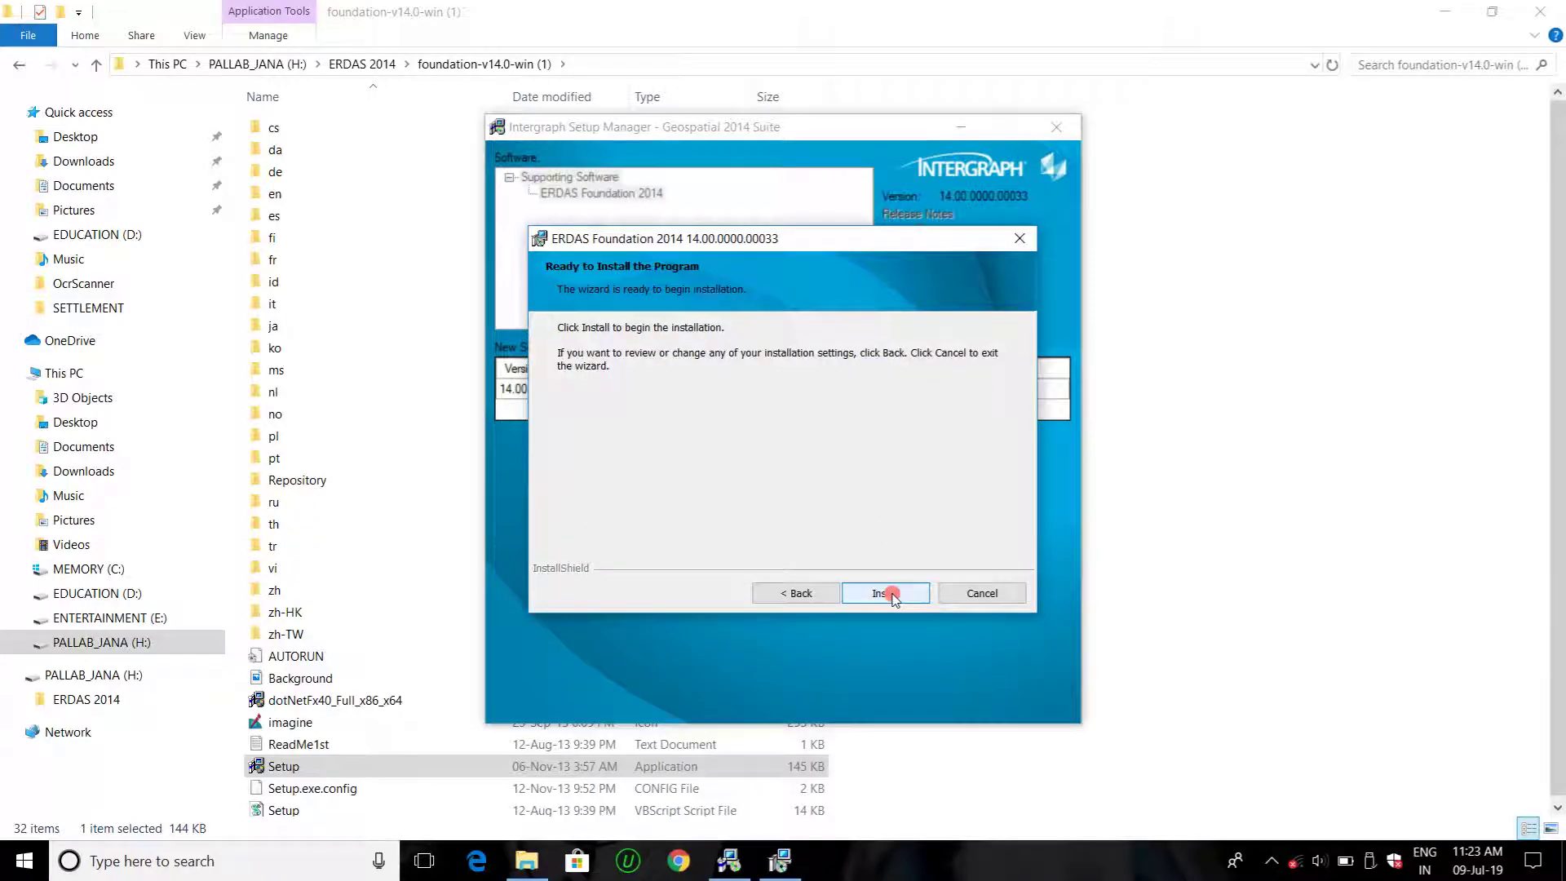
pyautogui.click(885, 593)
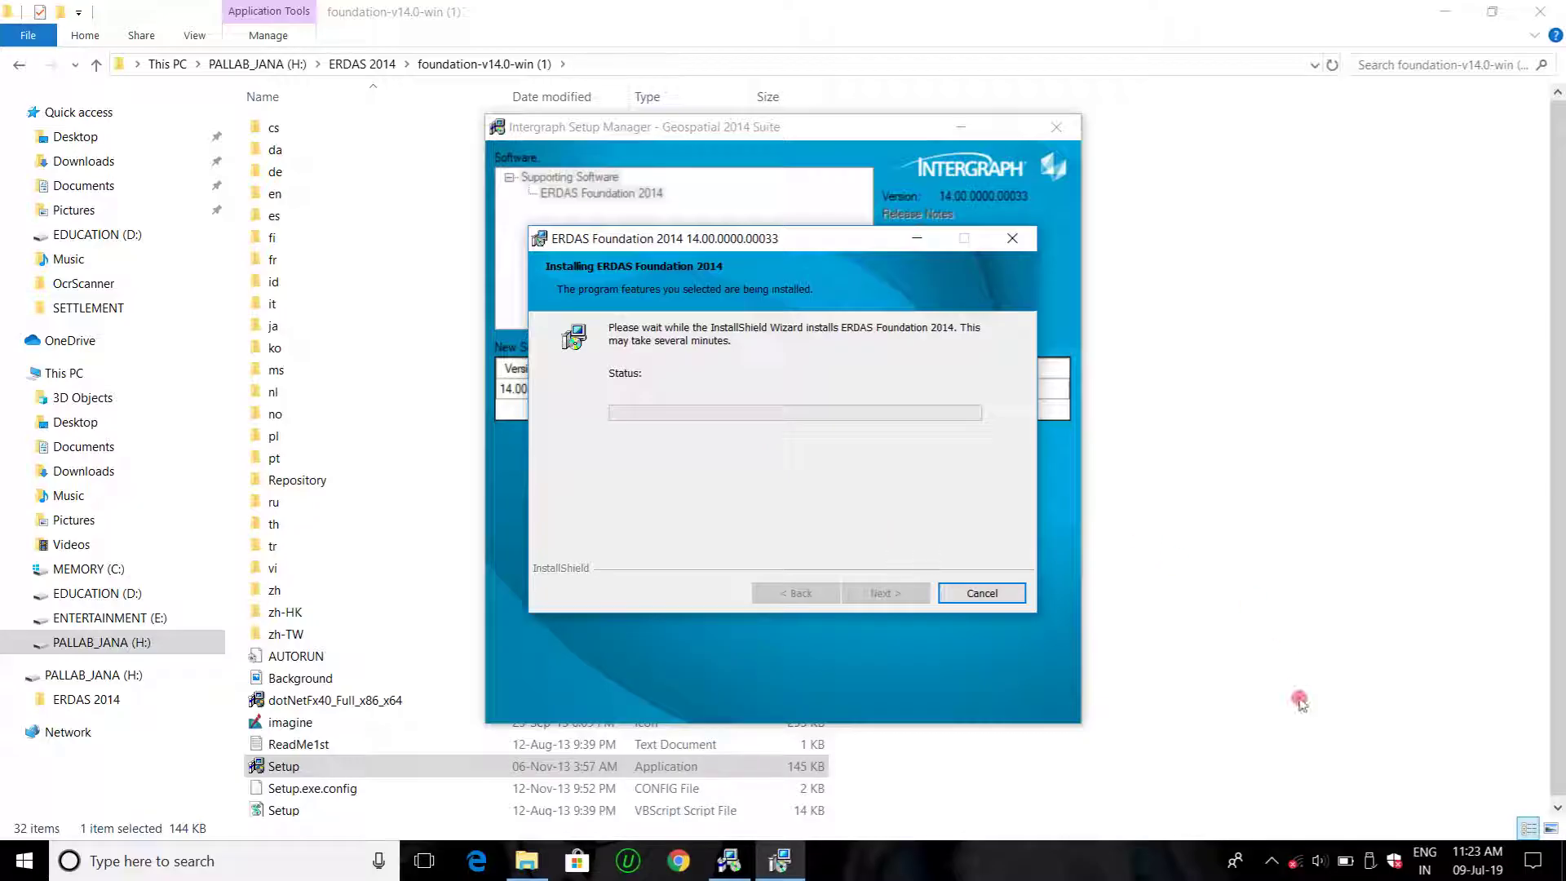
pyautogui.click(1274, 863)
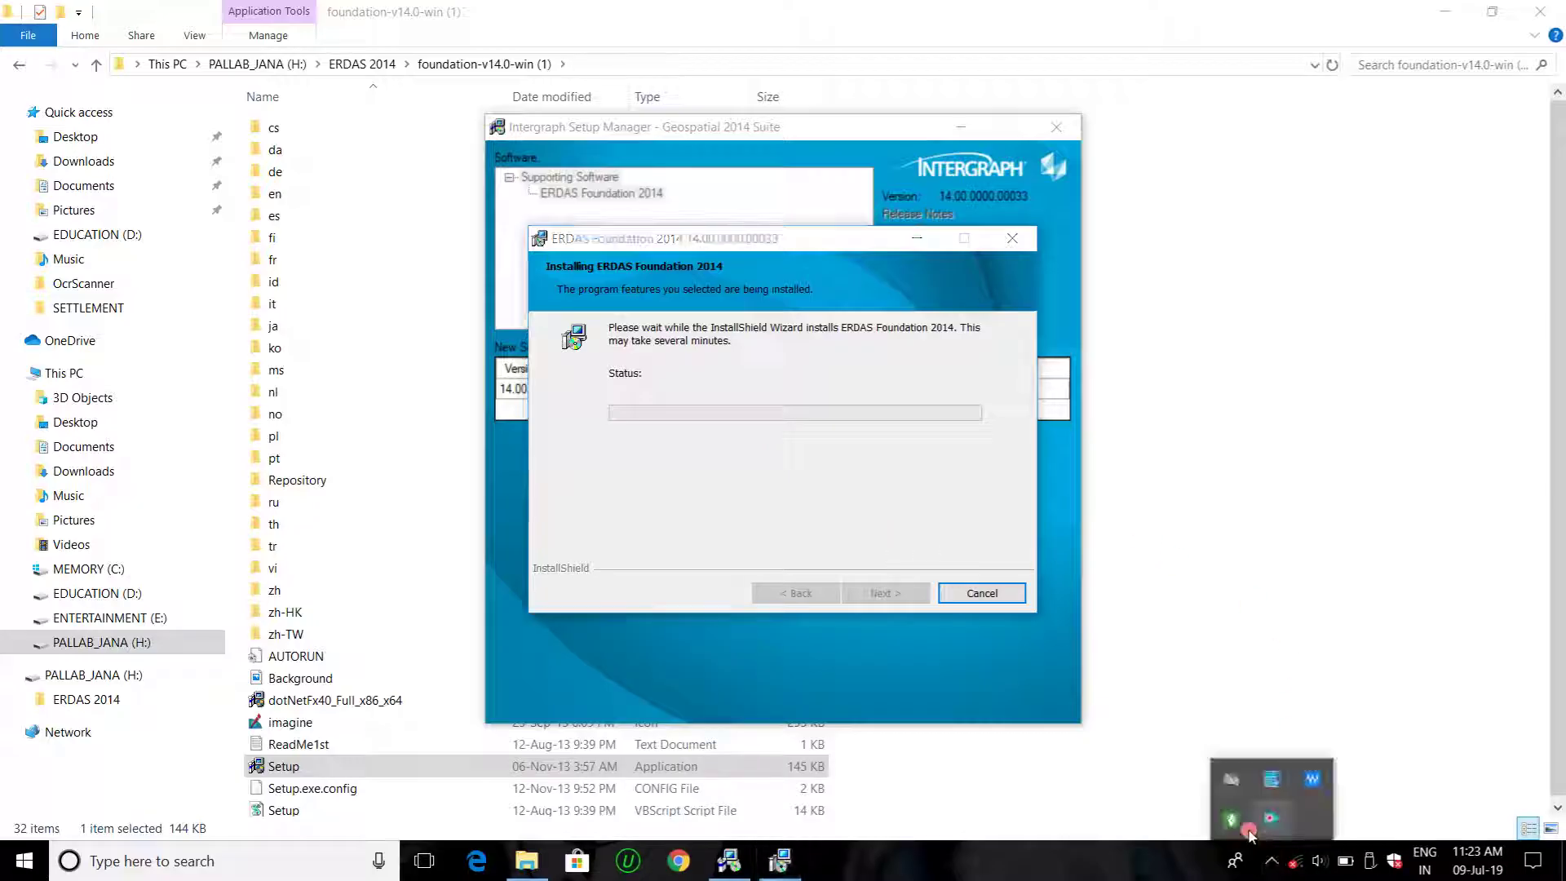
pyautogui.rightClick(1271, 818)
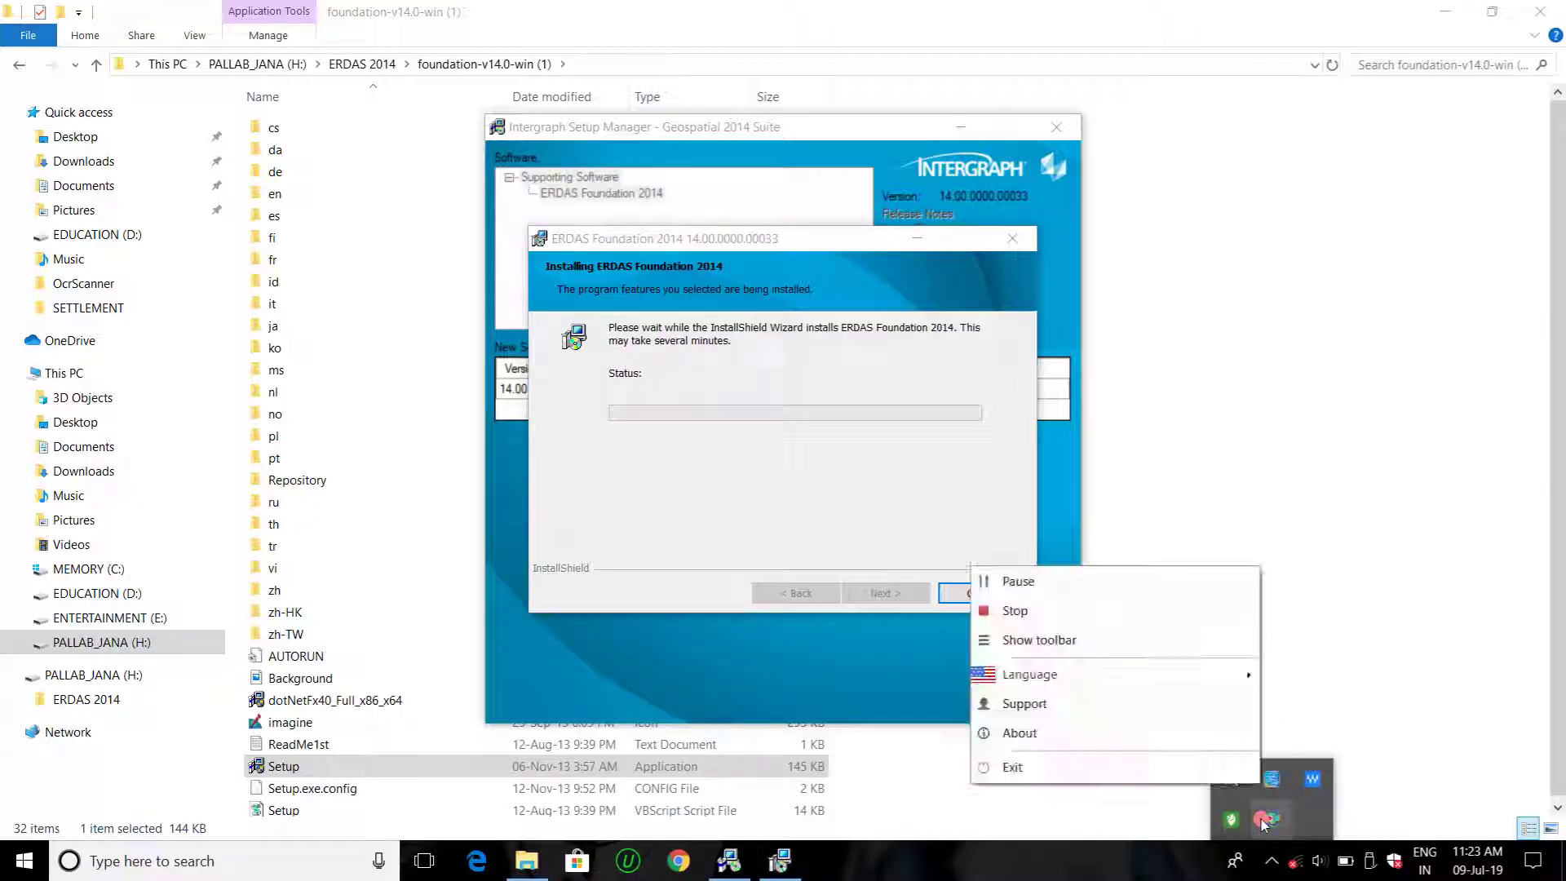
pyautogui.click(1060, 579)
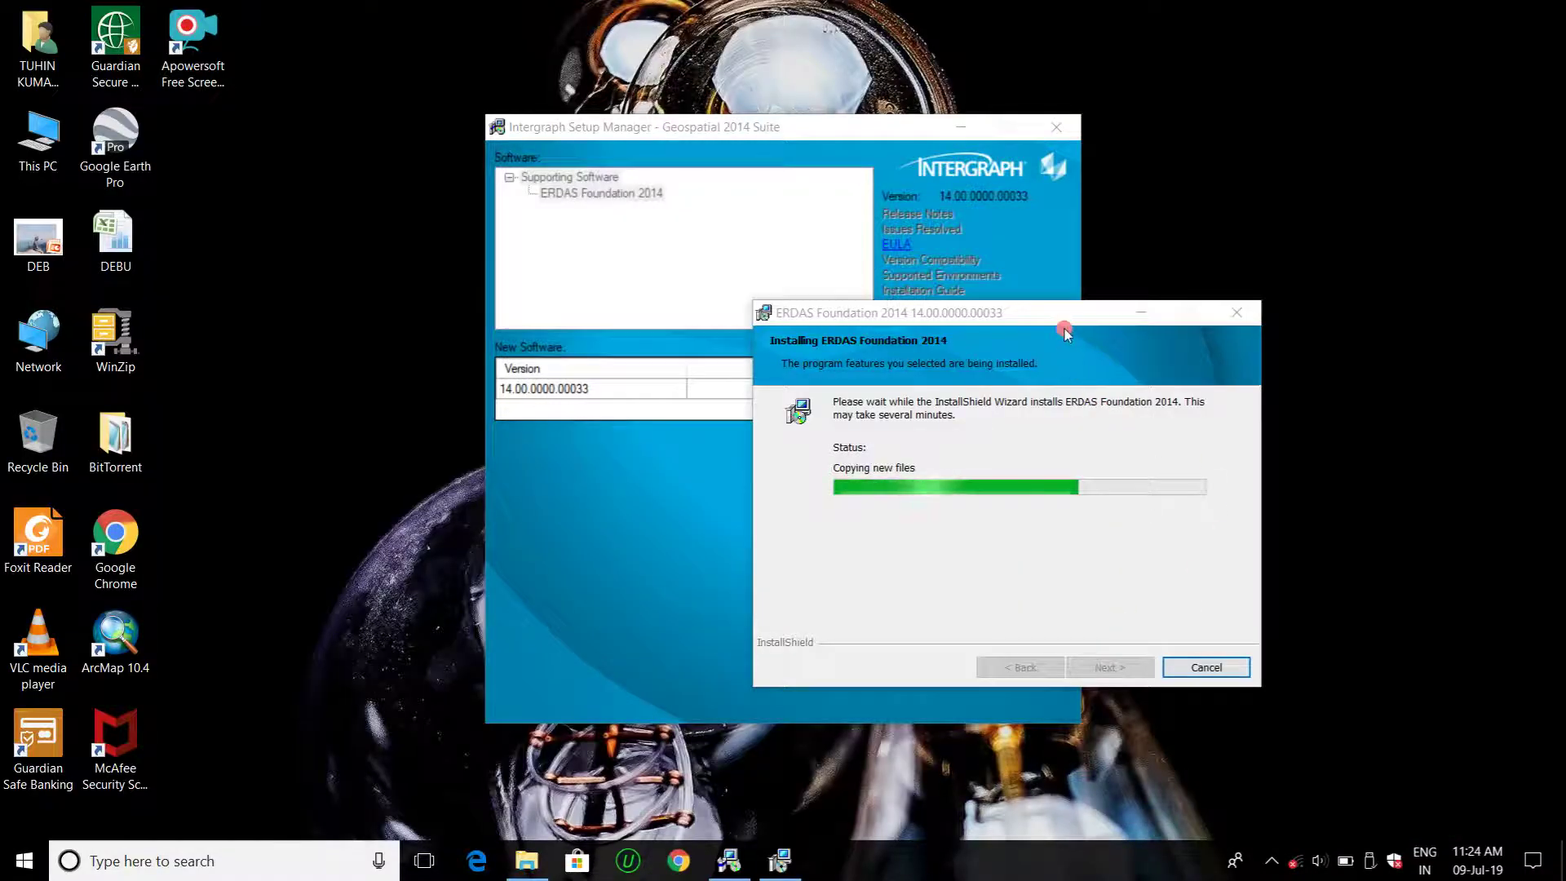
pyautogui.moveTo(1060, 317); pyautogui.dragTo(1085, 261)
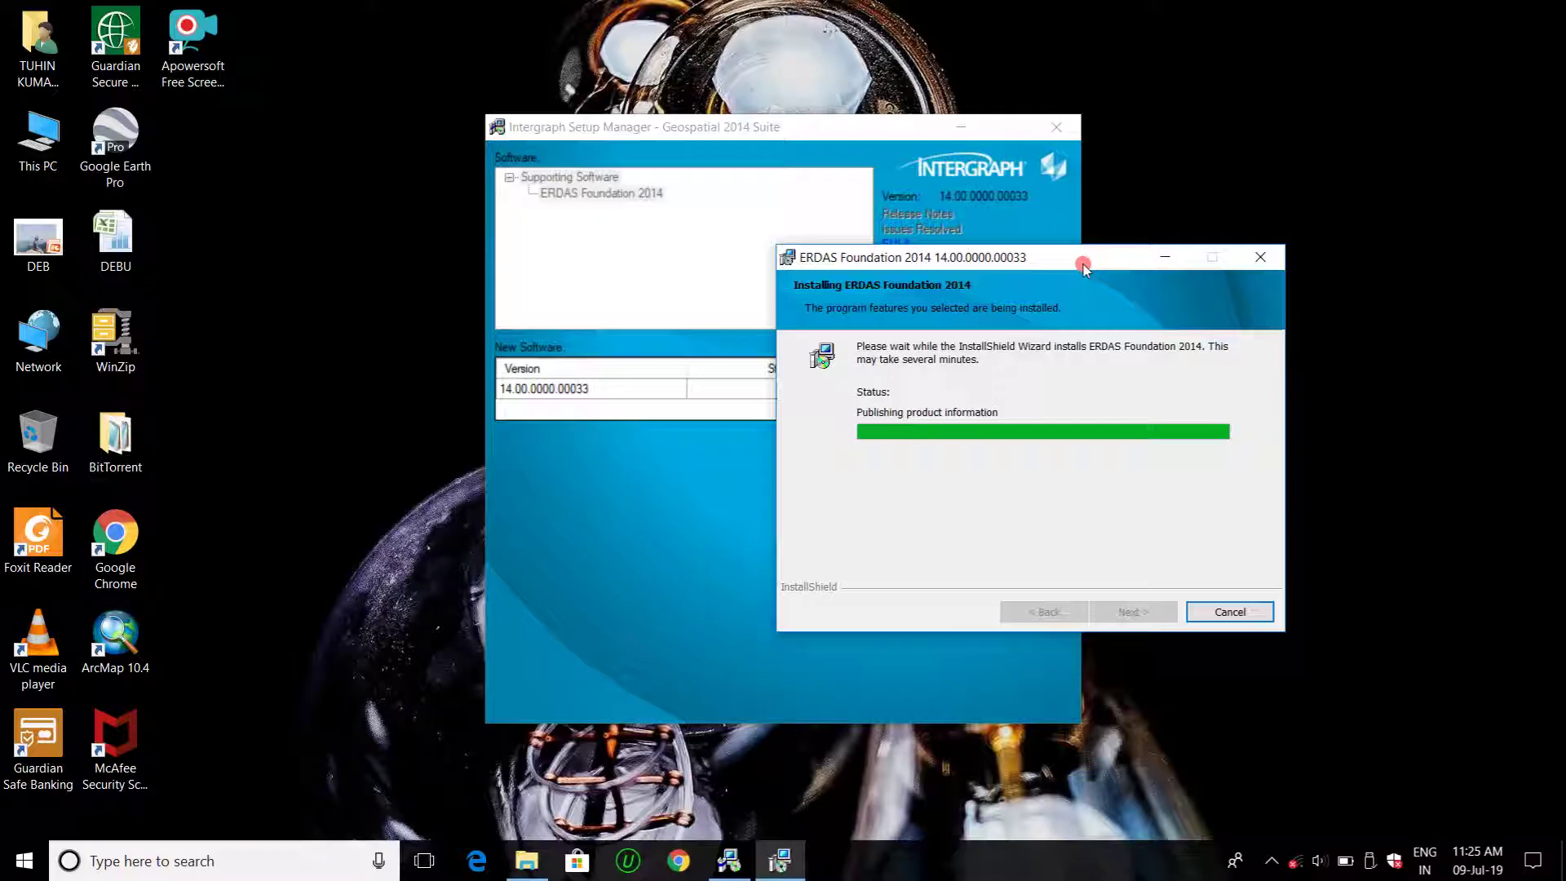
pyautogui.click(1273, 862)
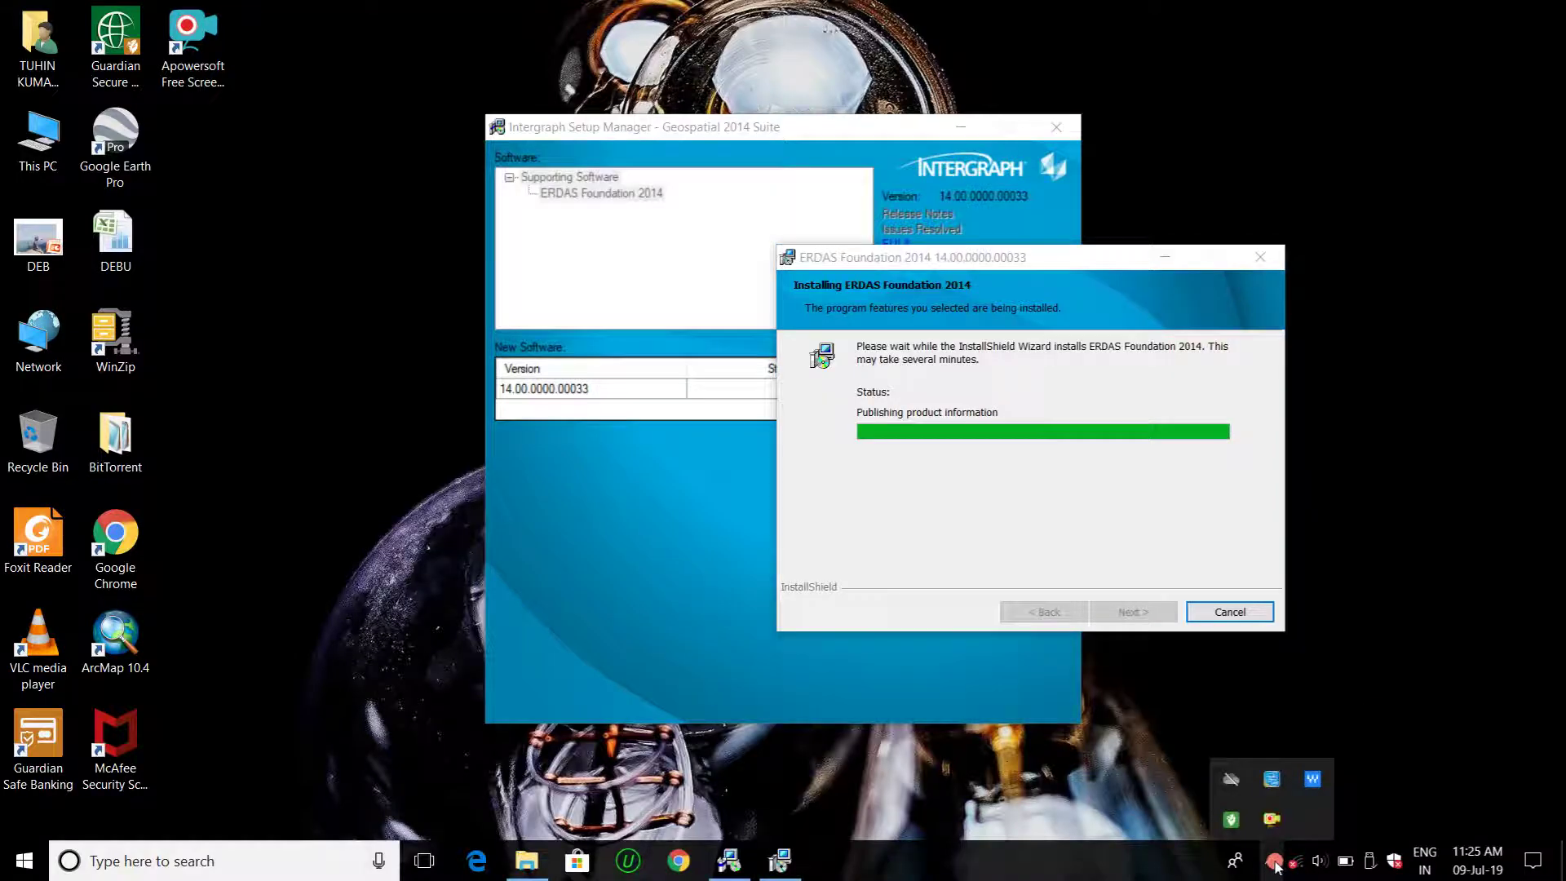
pyautogui.click(1328, 683)
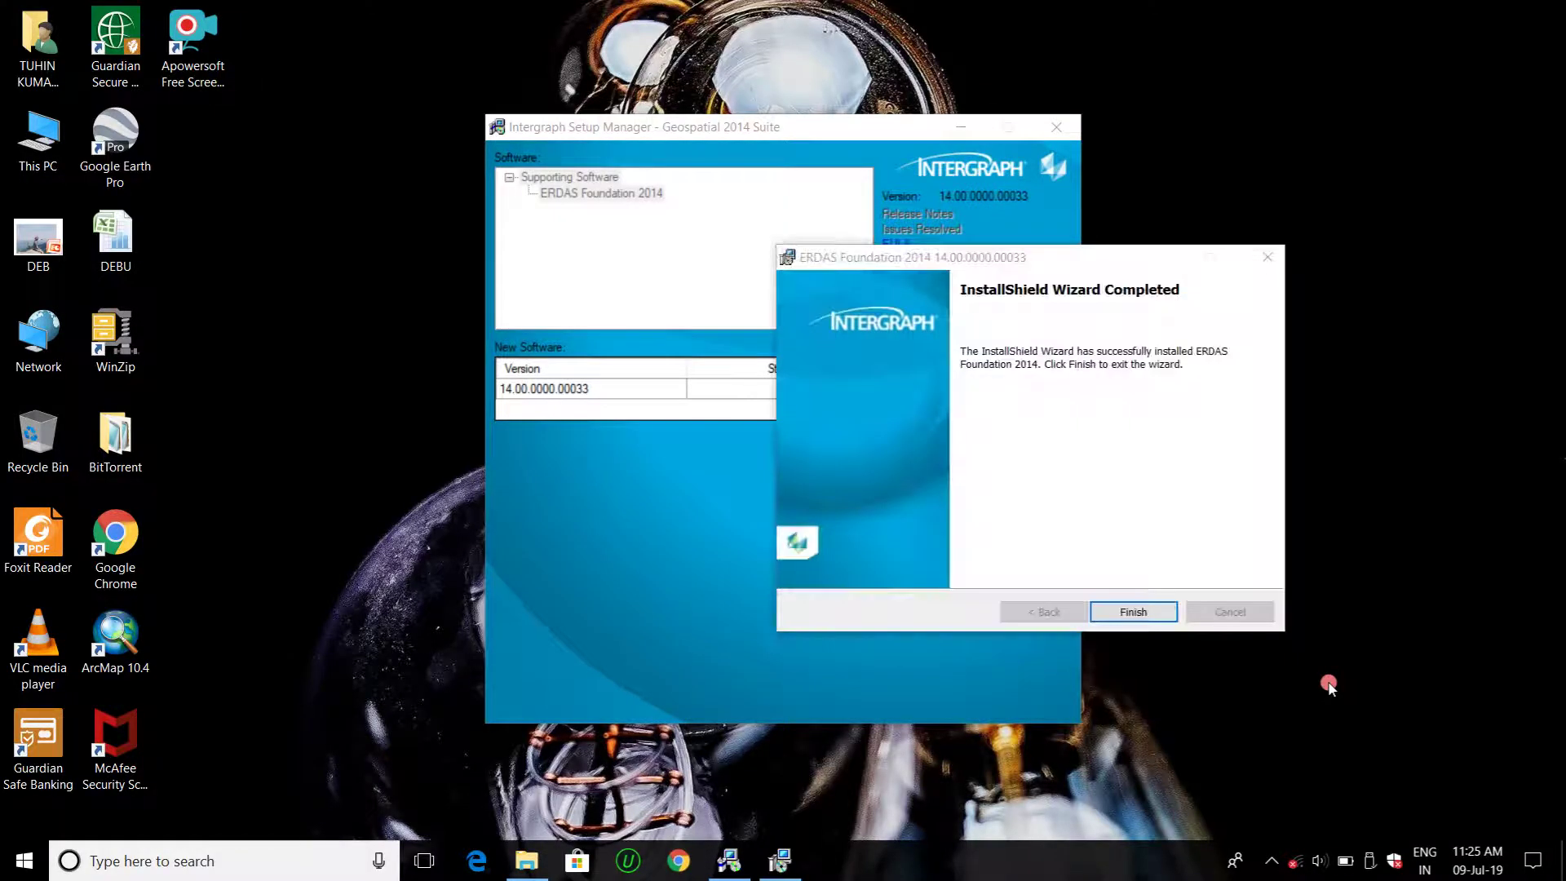
# - Finish the ERDAS Foundation 2014 installation wizard and close the Intergraph Setup Manager
pyautogui.click(1128, 612)
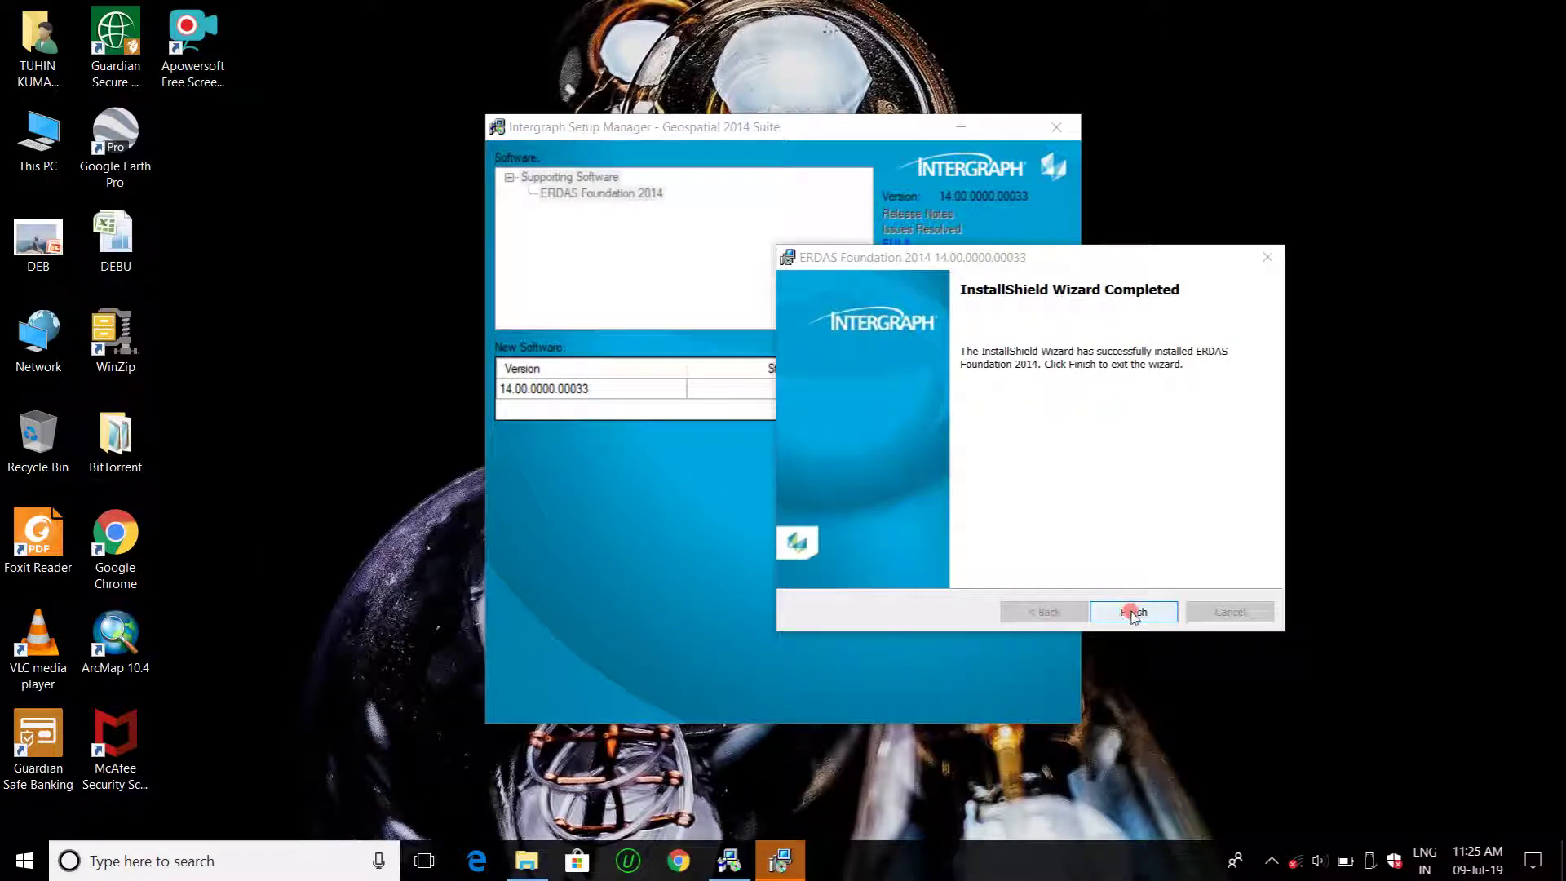
pyautogui.click(1134, 613)
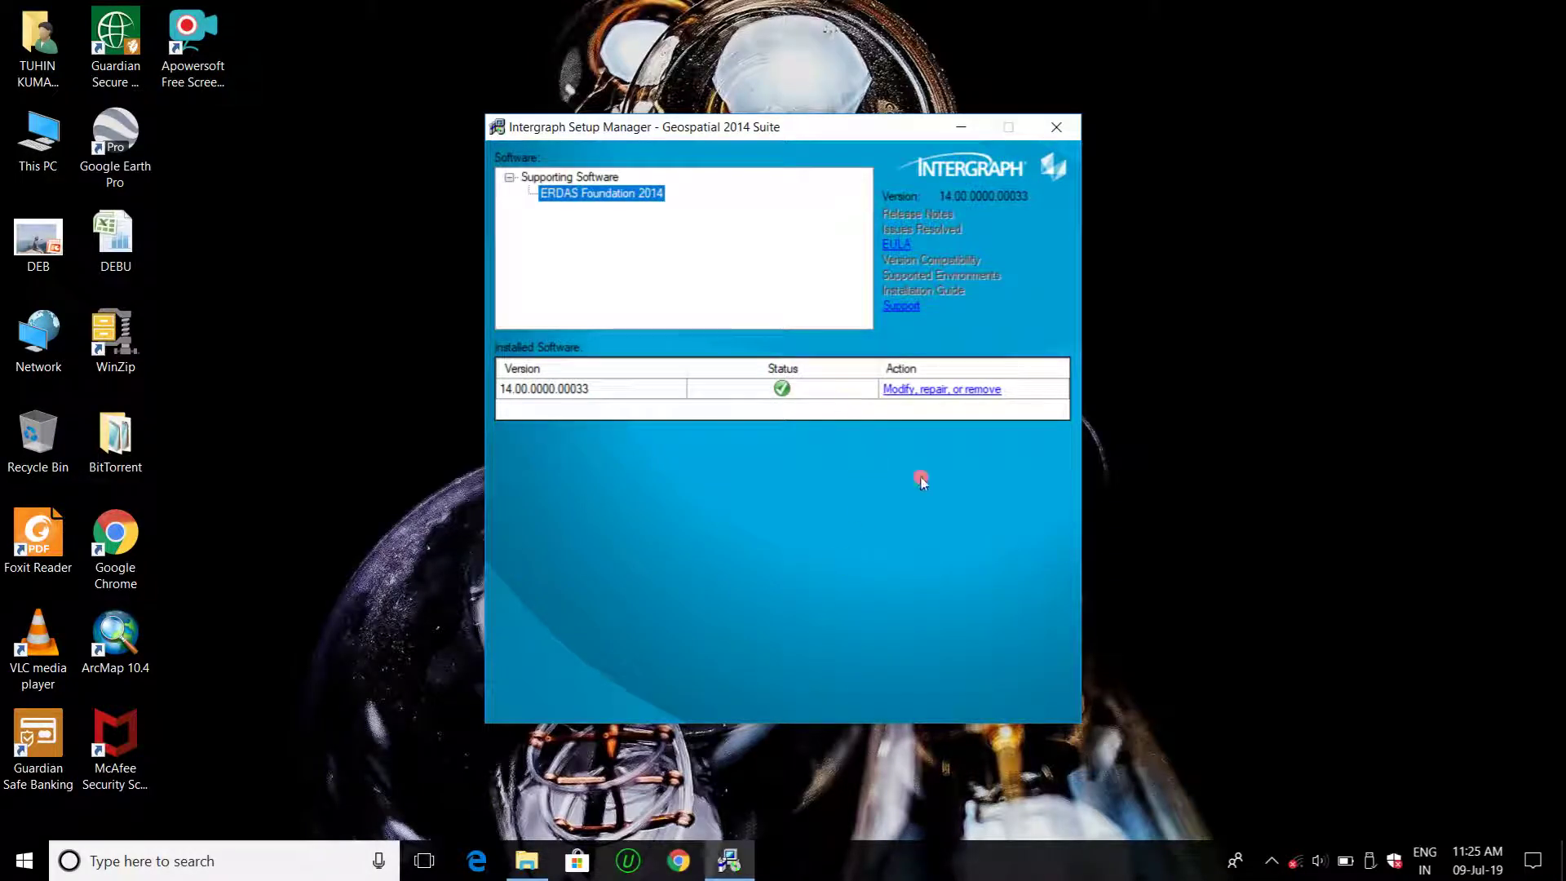
pyautogui.click(1057, 127)
# - Return to File Explorer and open the imagine-v14.0-win-x64 (1) folder inside ERDAS 2014
pyautogui.moveTo(527, 861)
pyautogui.click(529, 689)
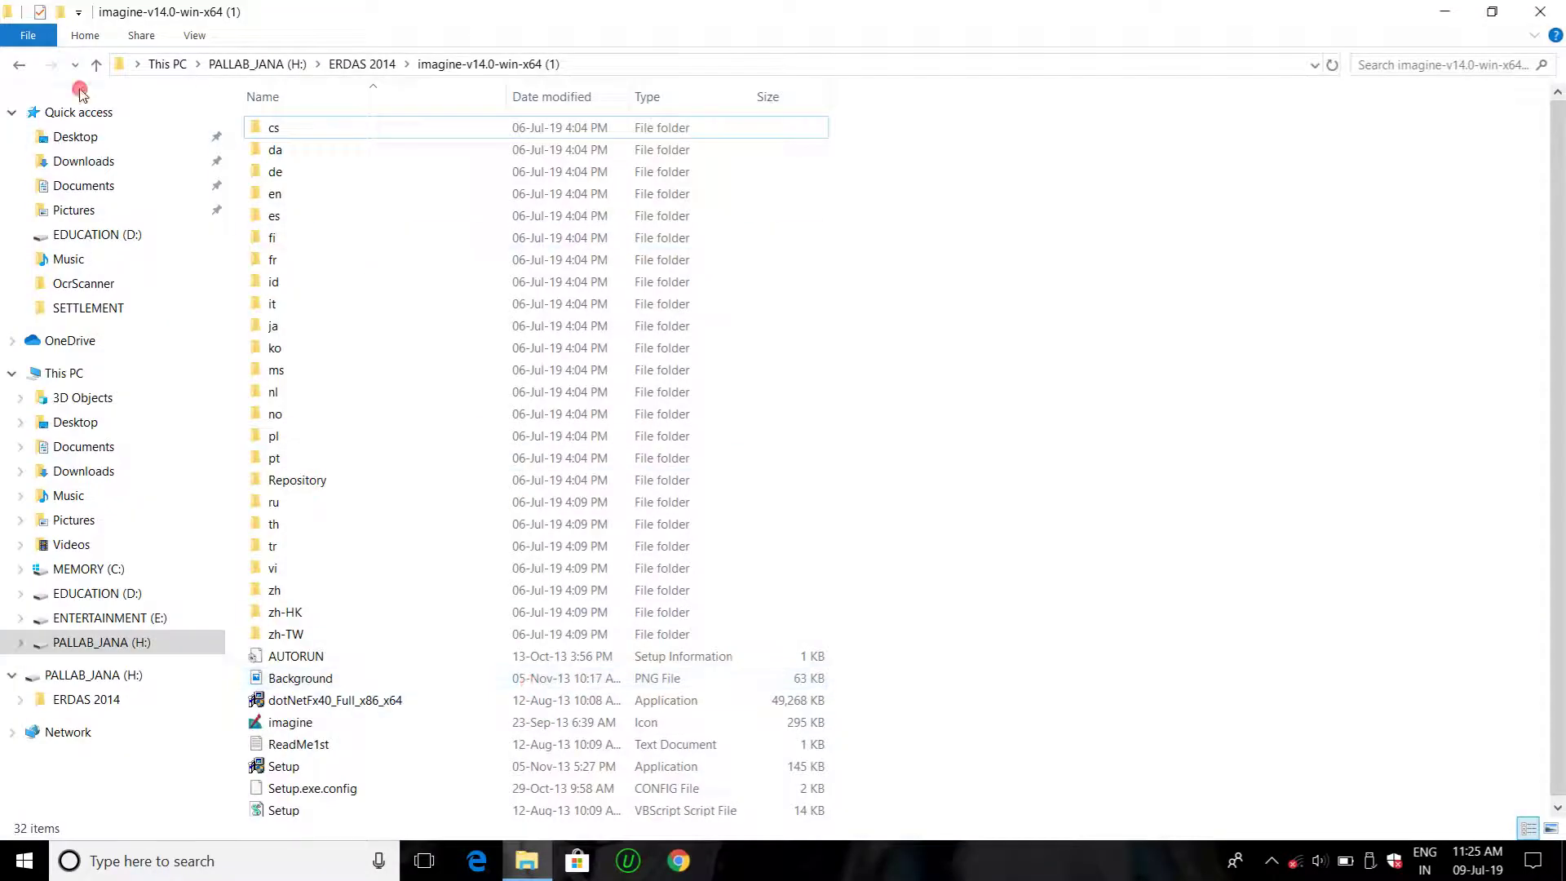
pyautogui.click(97, 64)
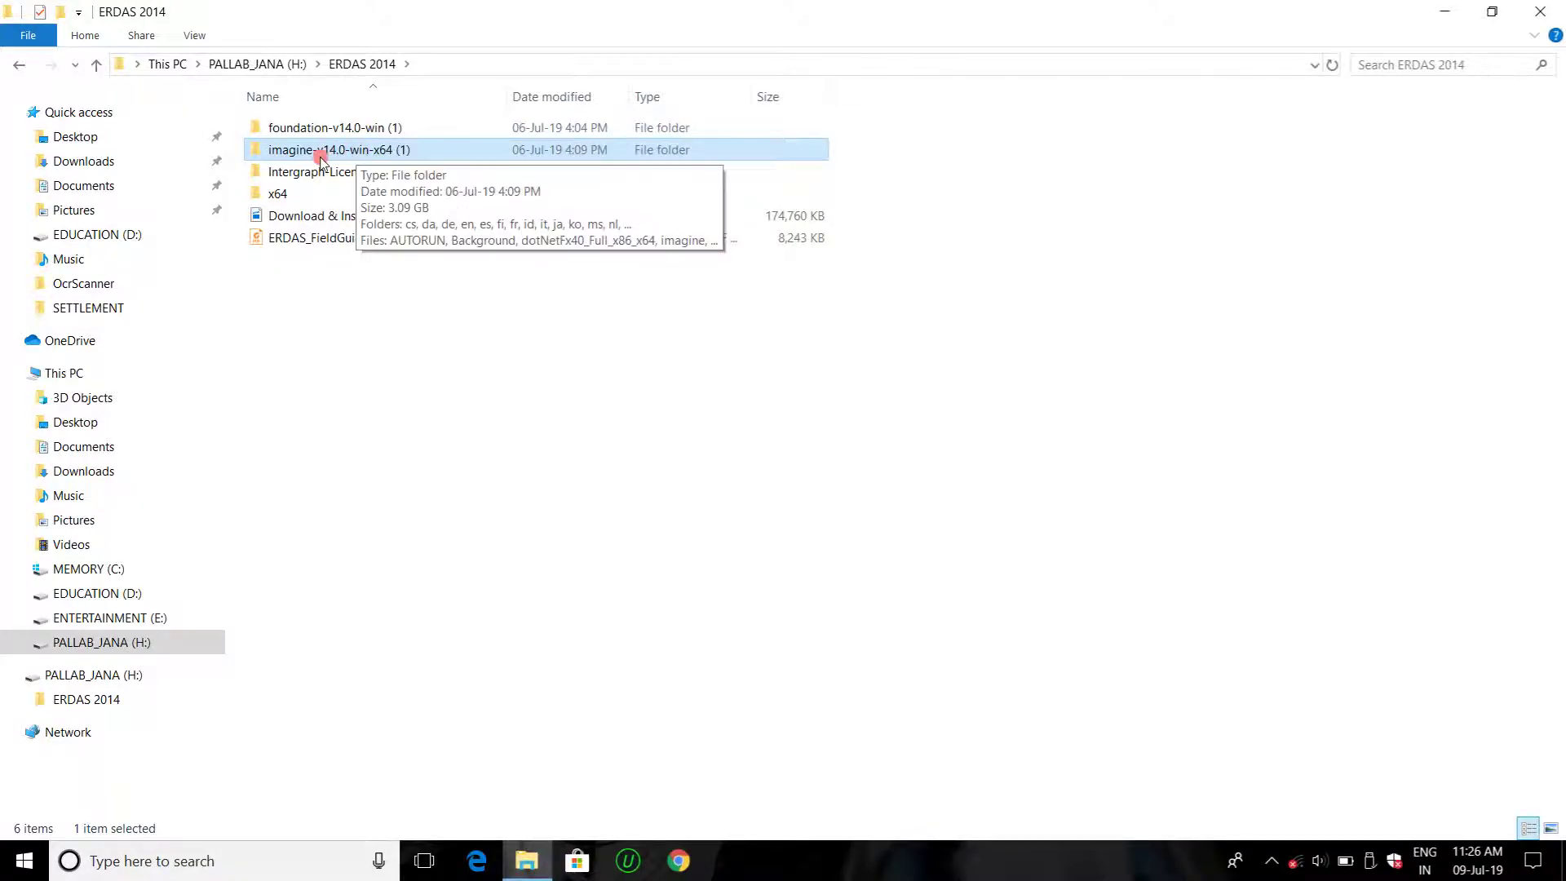
pyautogui.doubleClick(367, 154)
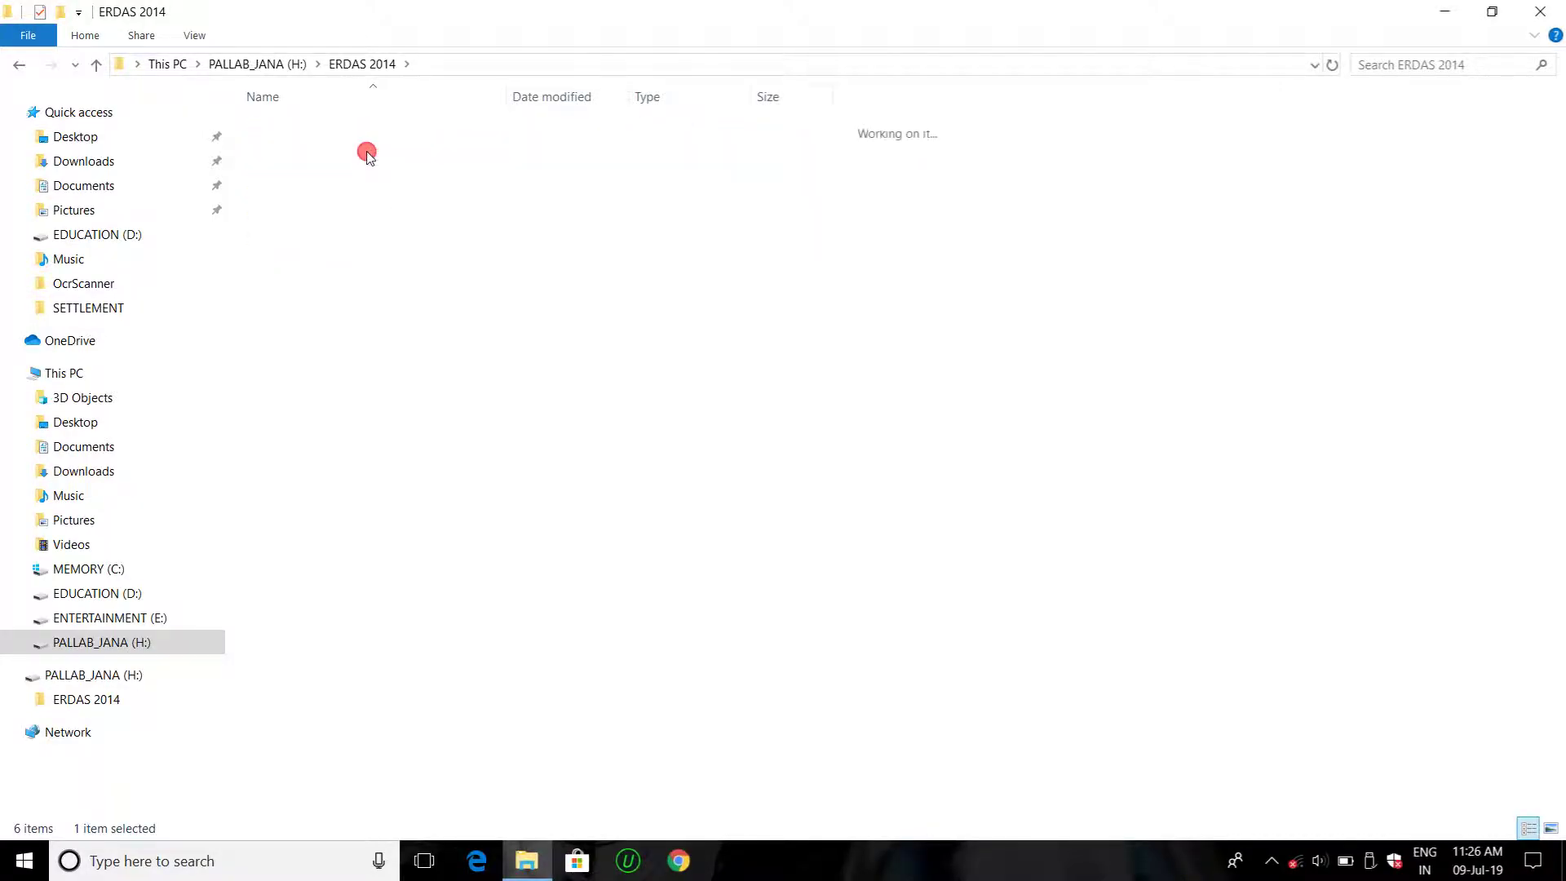
# - Run the Setup application in the imagine-v14.0-win-x64 (1) folder as administrator
pyautogui.click(295, 751)
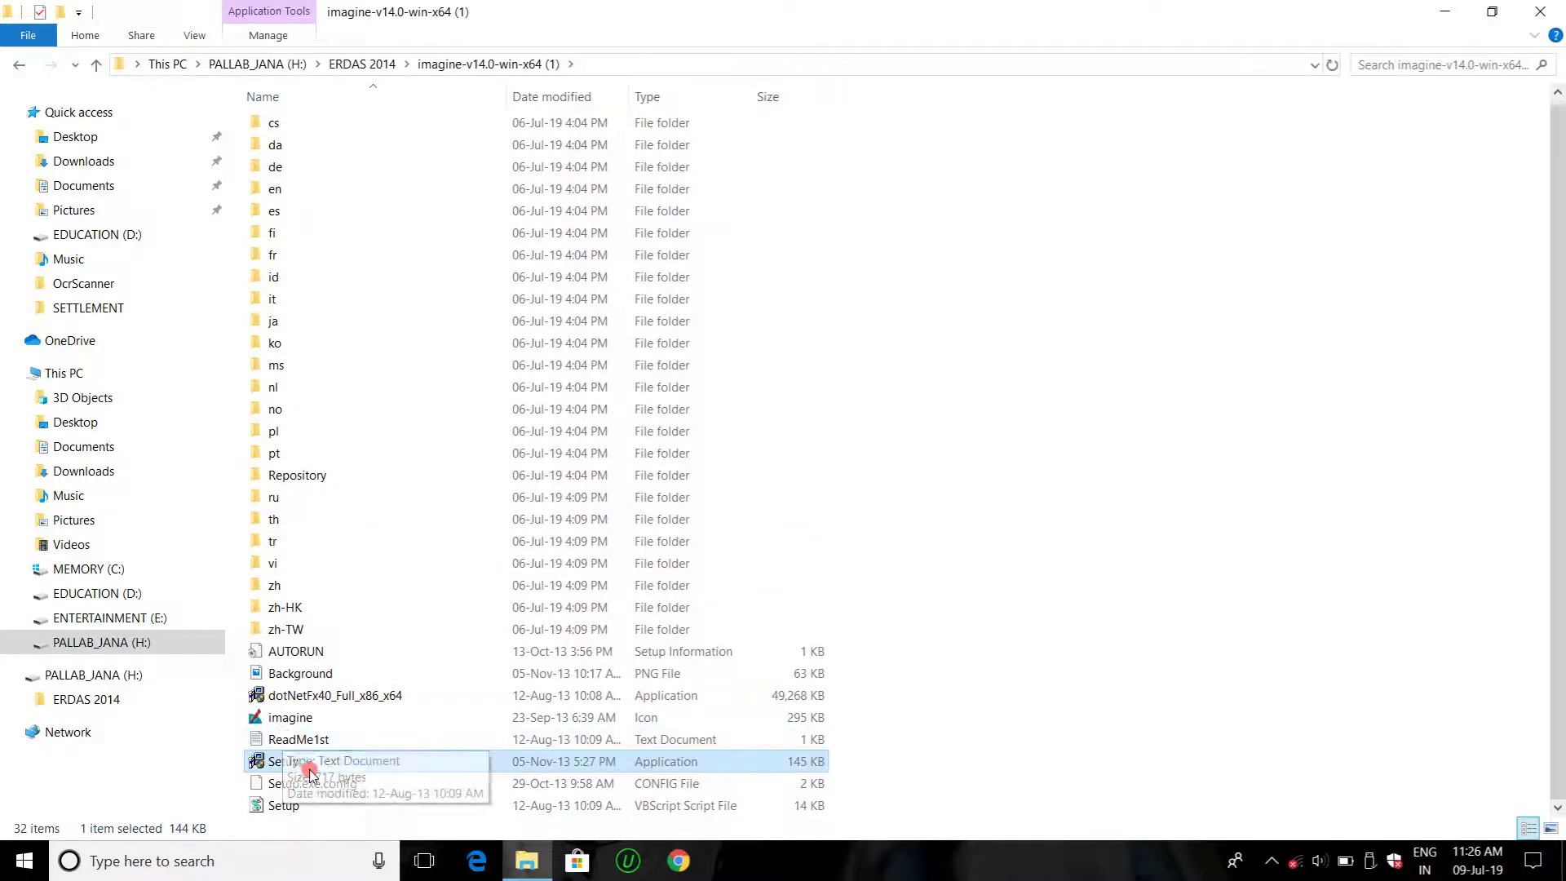
pyautogui.rightClick(309, 761)
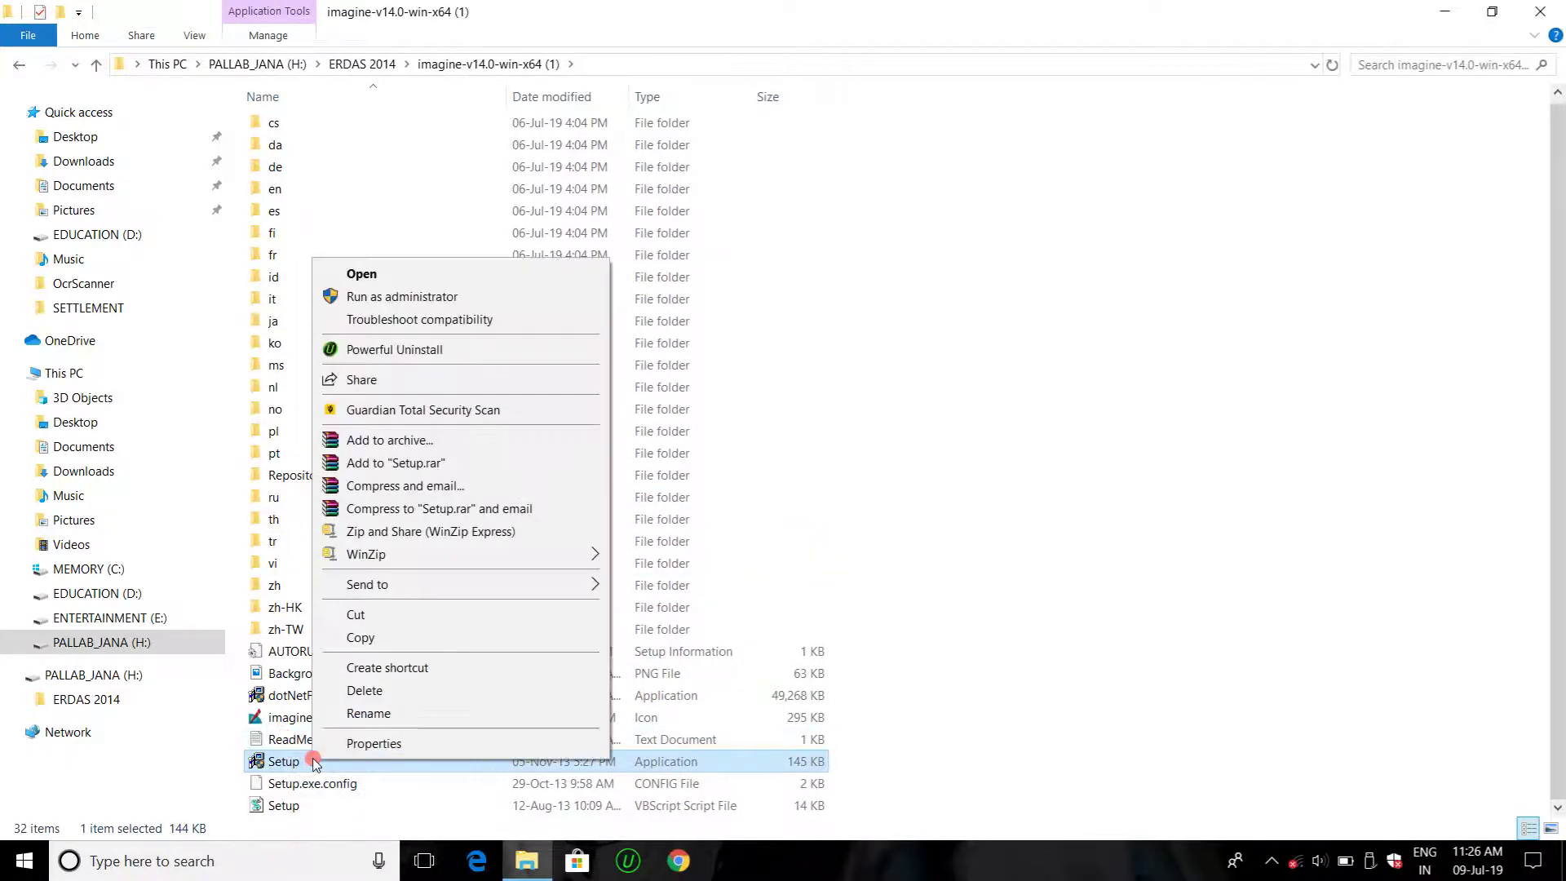
pyautogui.click(473, 297)
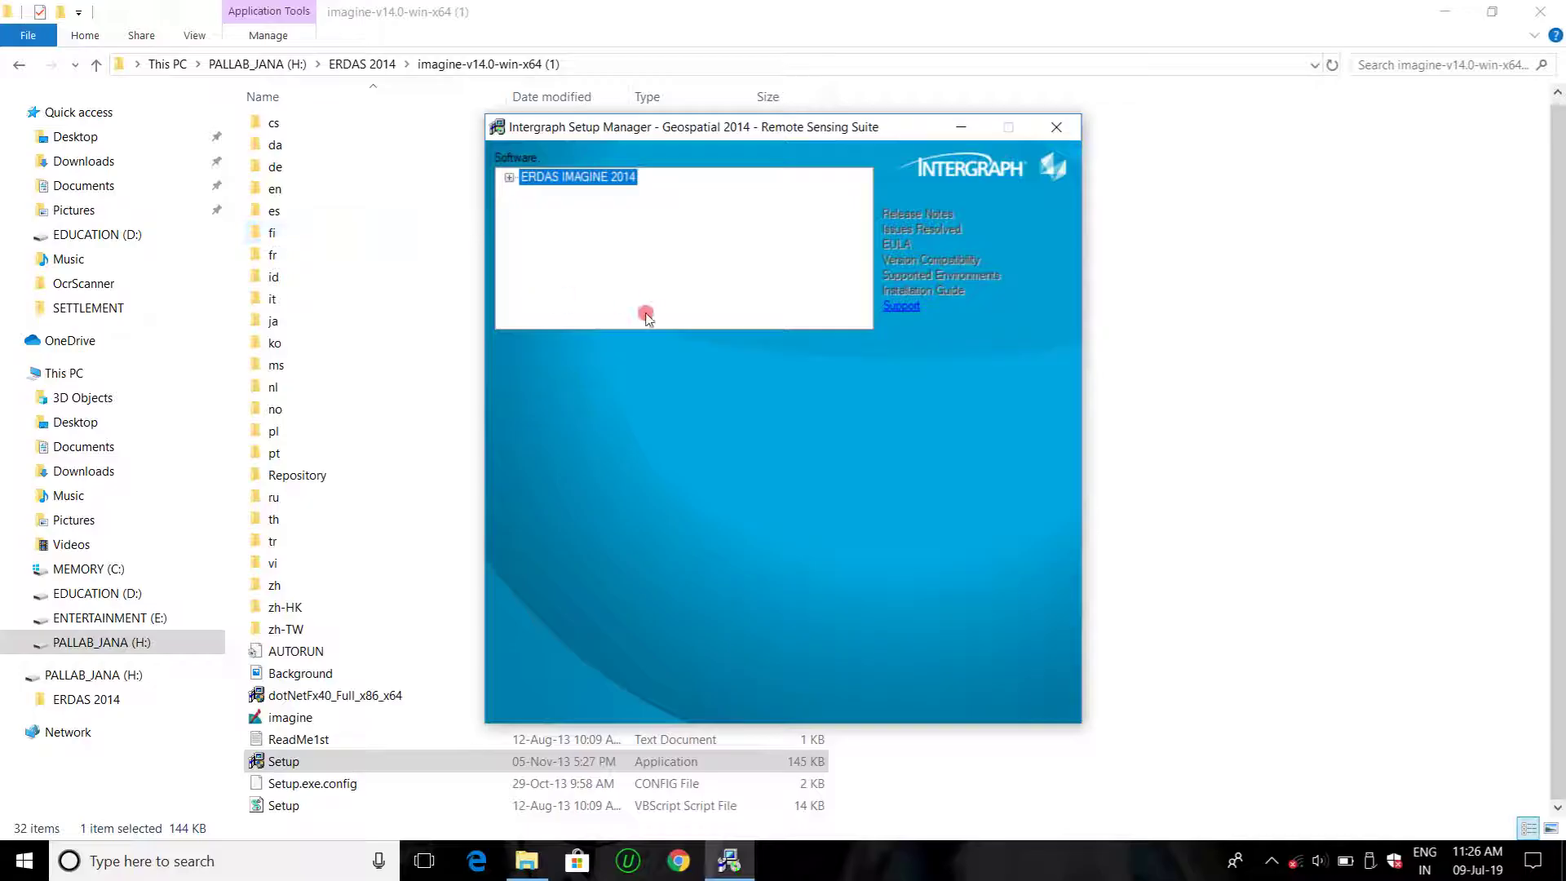
pyautogui.click(1272, 861)
pyautogui.rightClick(1268, 820)
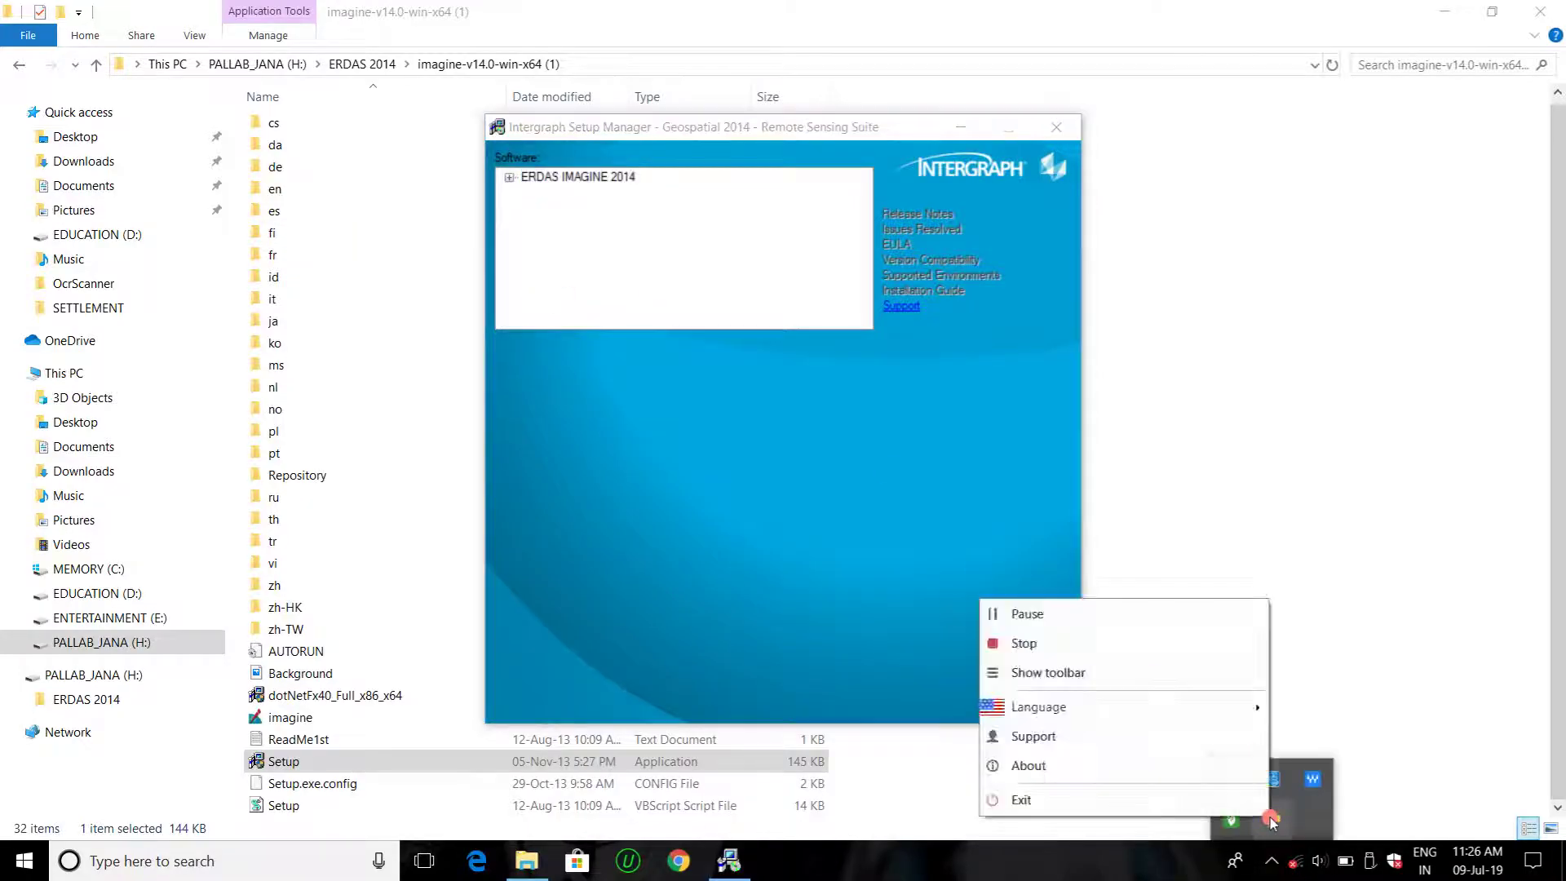
pyautogui.click(1086, 609)
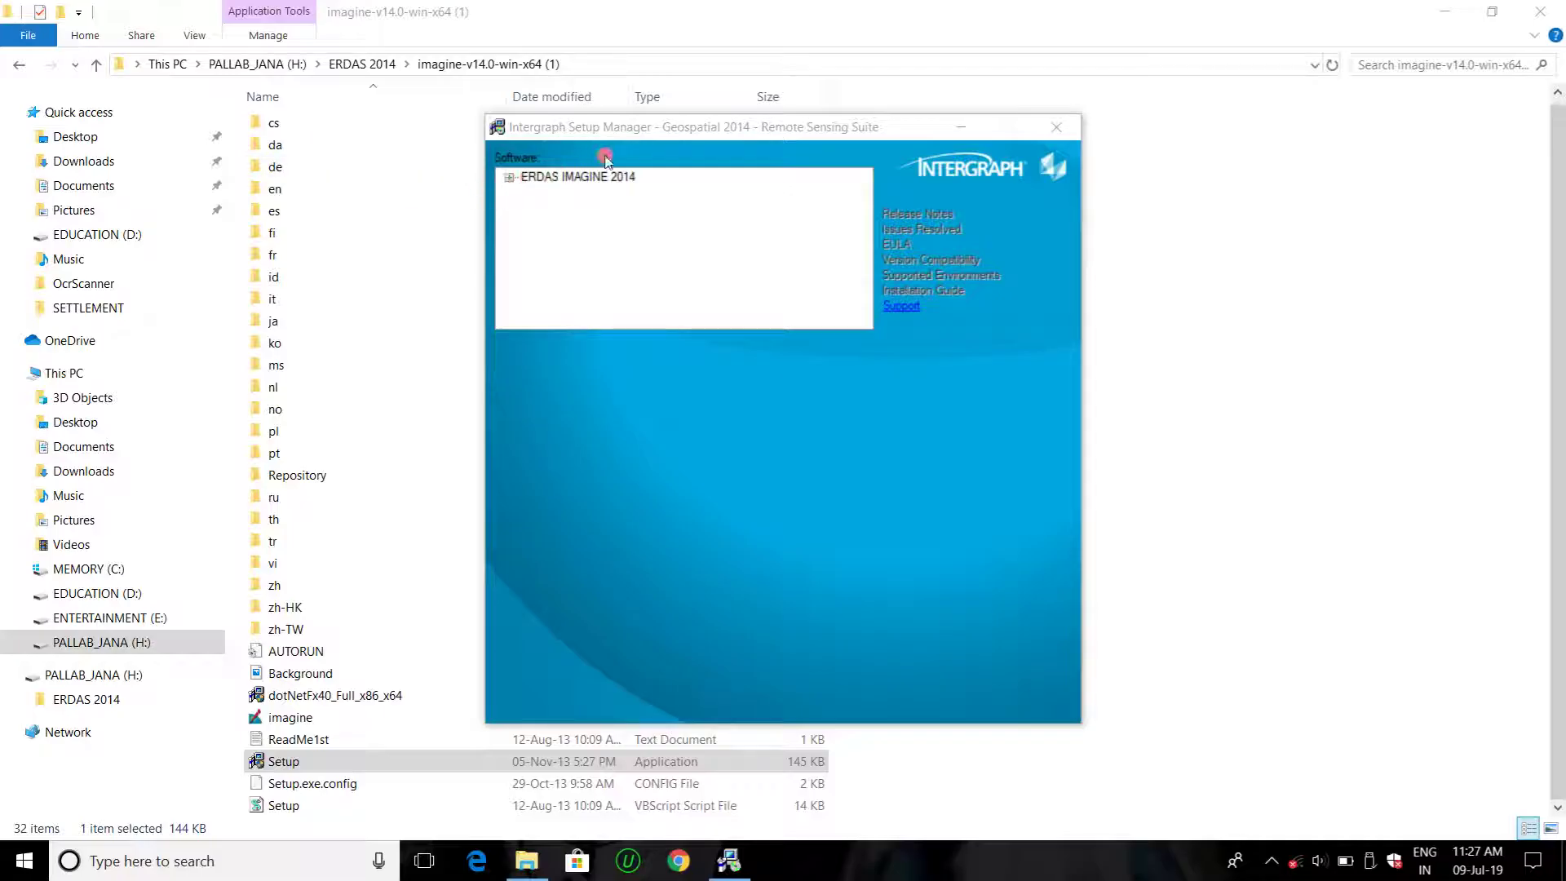
# - Start the installation of ERDAS IMAGINE 2014 (64-Bit) from the Intergraph Setup Manager
pyautogui.click(510, 179)
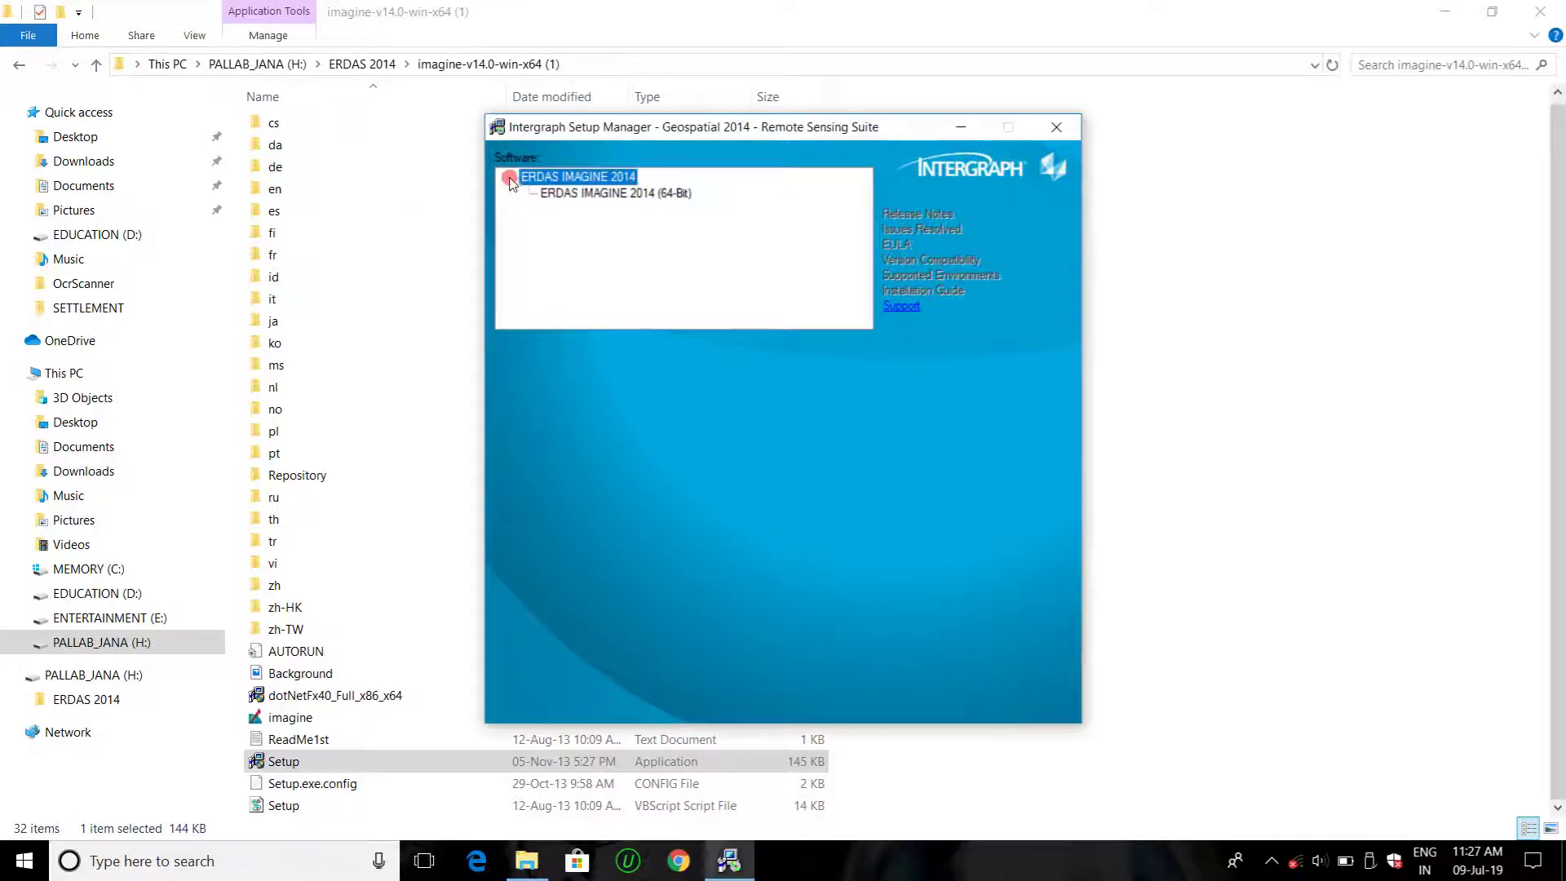
pyautogui.click(590, 195)
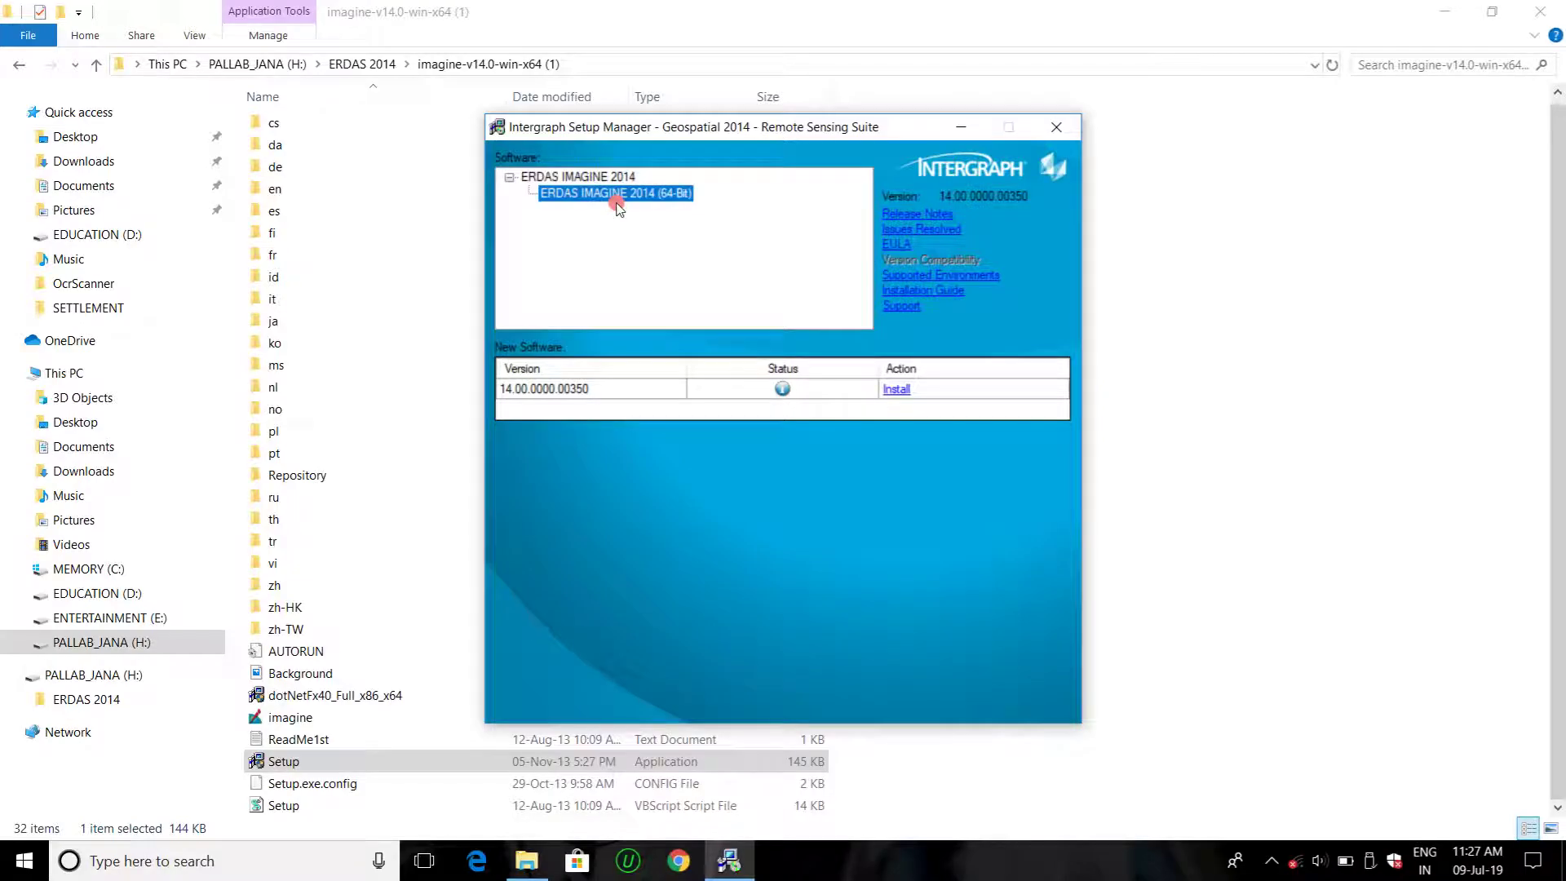
pyautogui.click(898, 391)
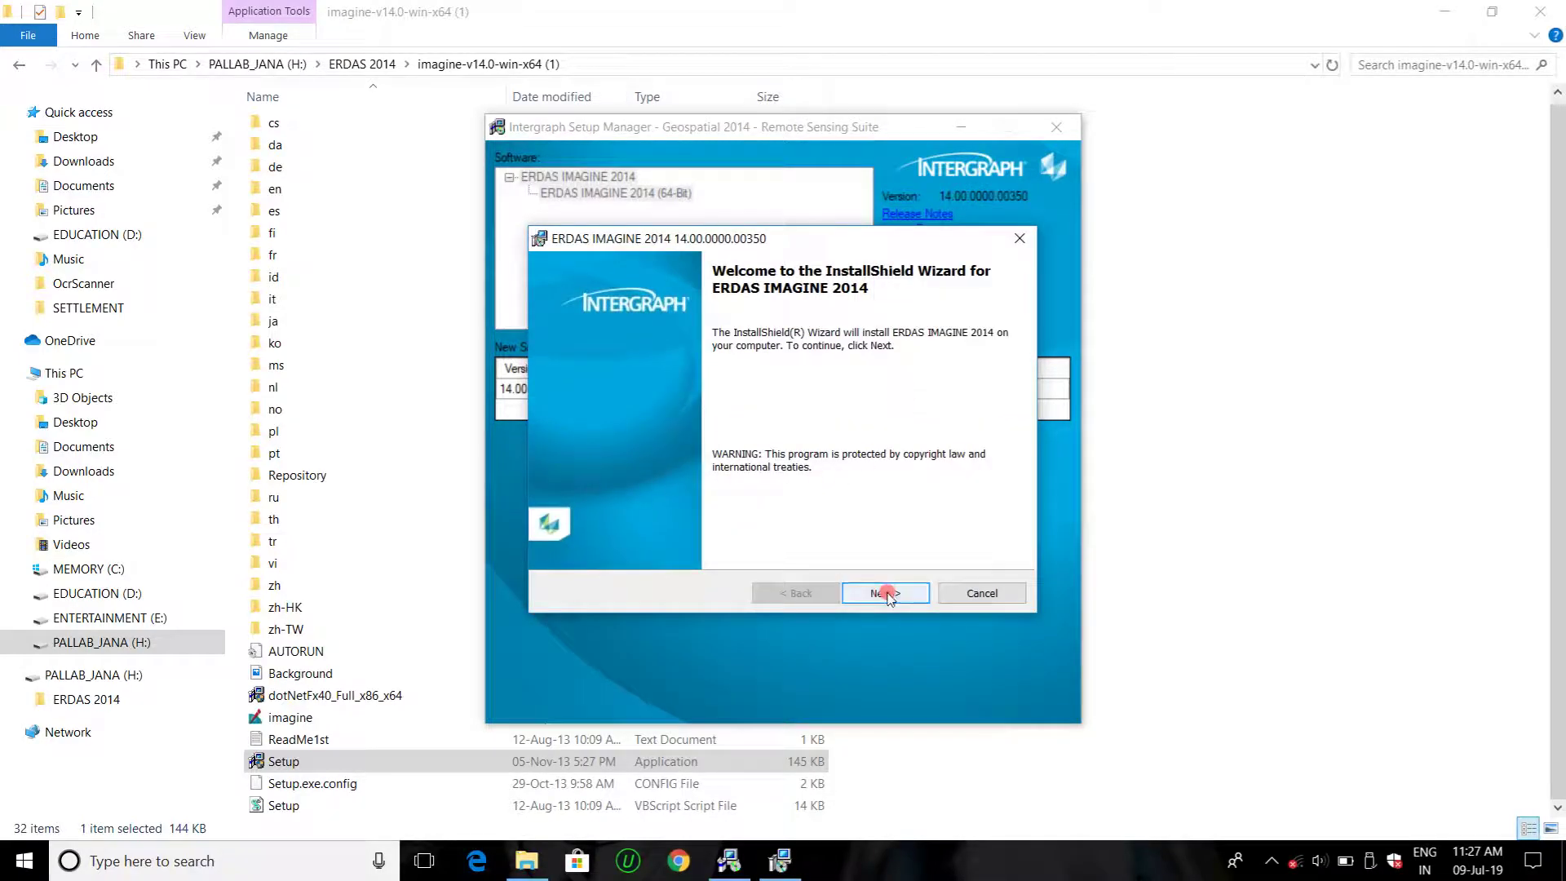
# - Accept the ERDAS IMAGINE 2014 license agreement and proceed to the Custom Setup page
pyautogui.click(886, 594)
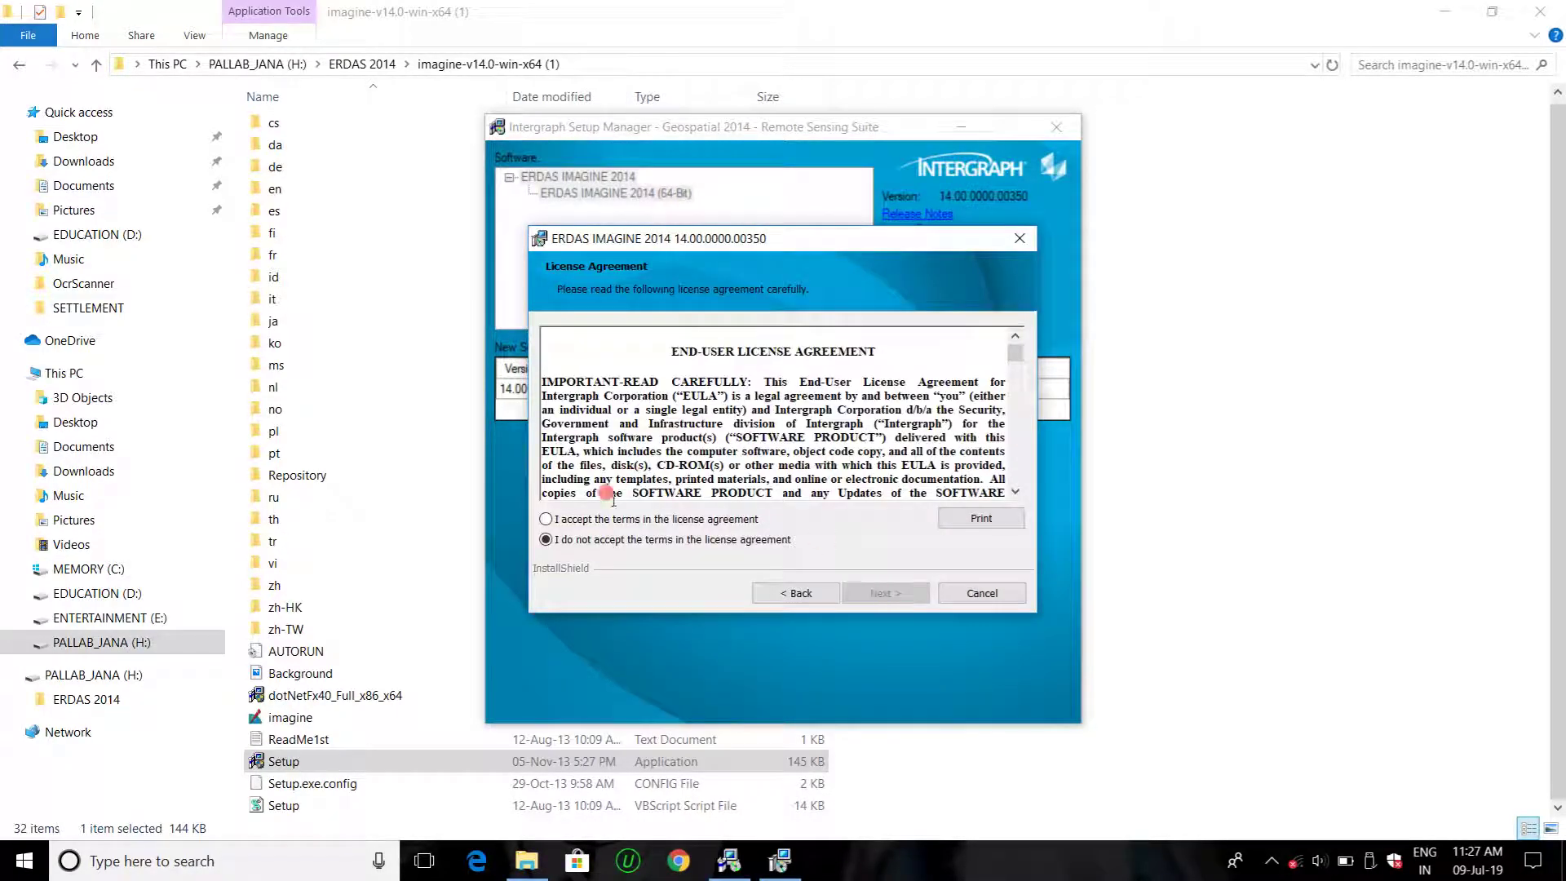
pyautogui.click(618, 520)
pyautogui.scroll(-10, 637, 498)
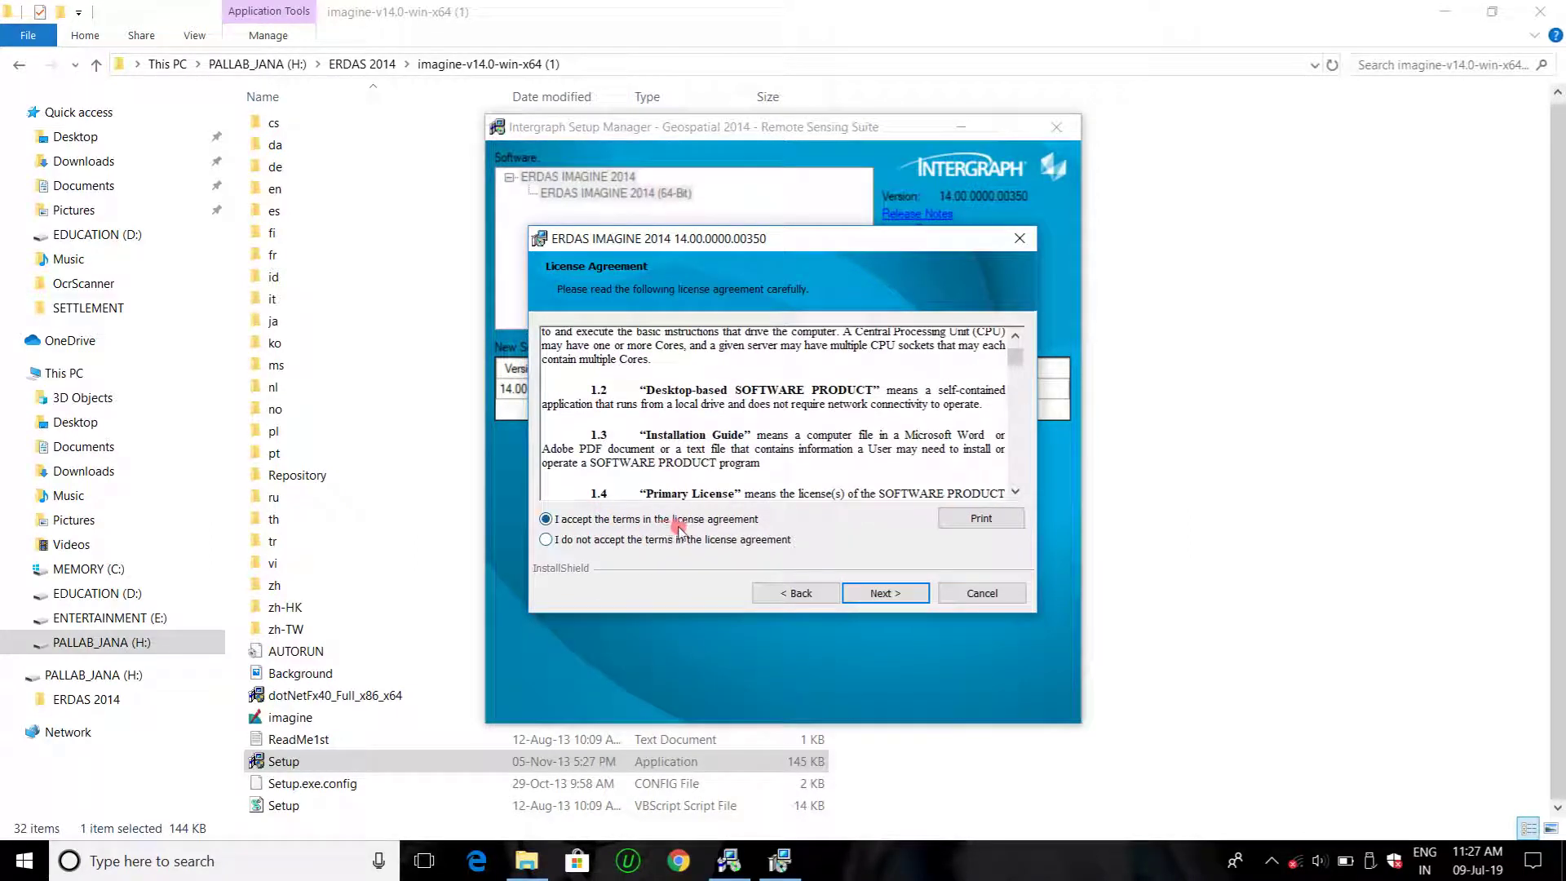
pyautogui.click(889, 592)
pyautogui.click(889, 593)
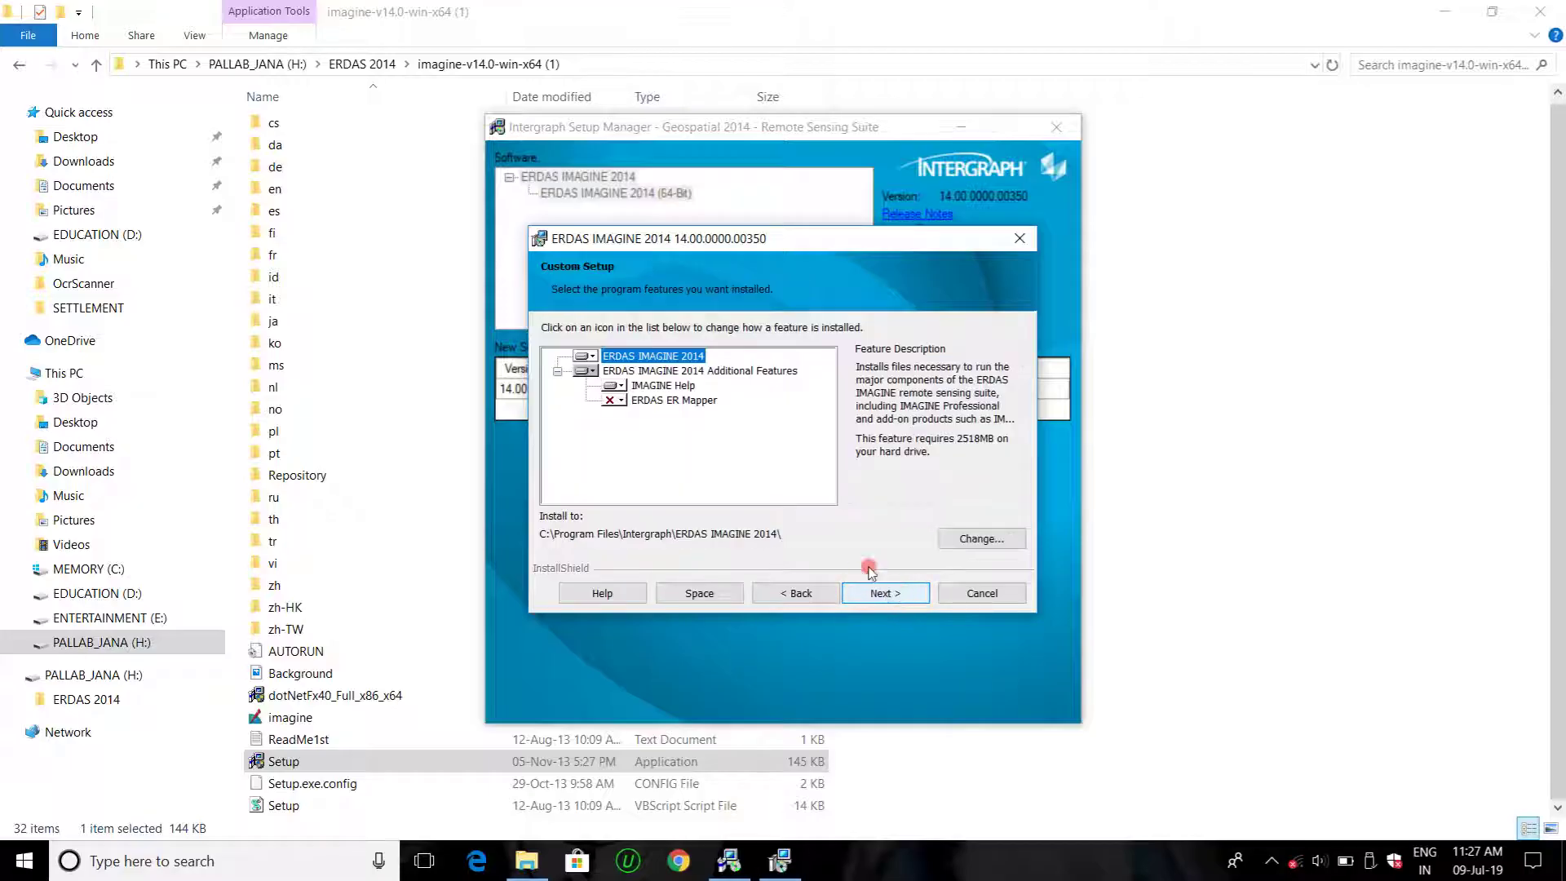
# - Examine the install options of the ERDAS ER Mapper feature without changing them, and clear File Explorer from behind the wizard
pyautogui.click(611, 402)
pyautogui.click(616, 401)
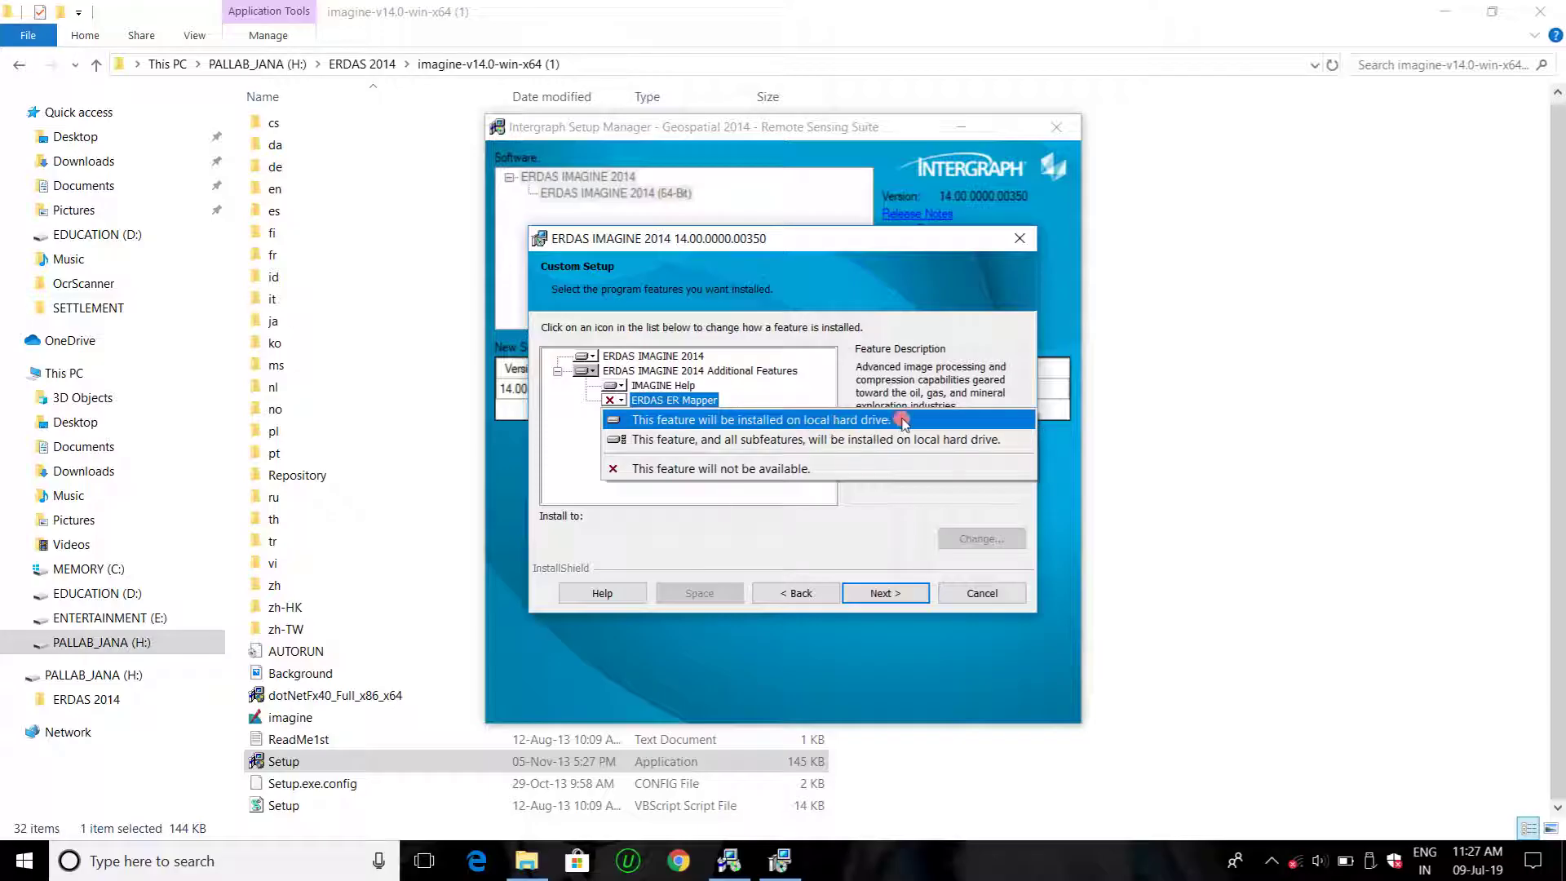
pyautogui.click(1077, 446)
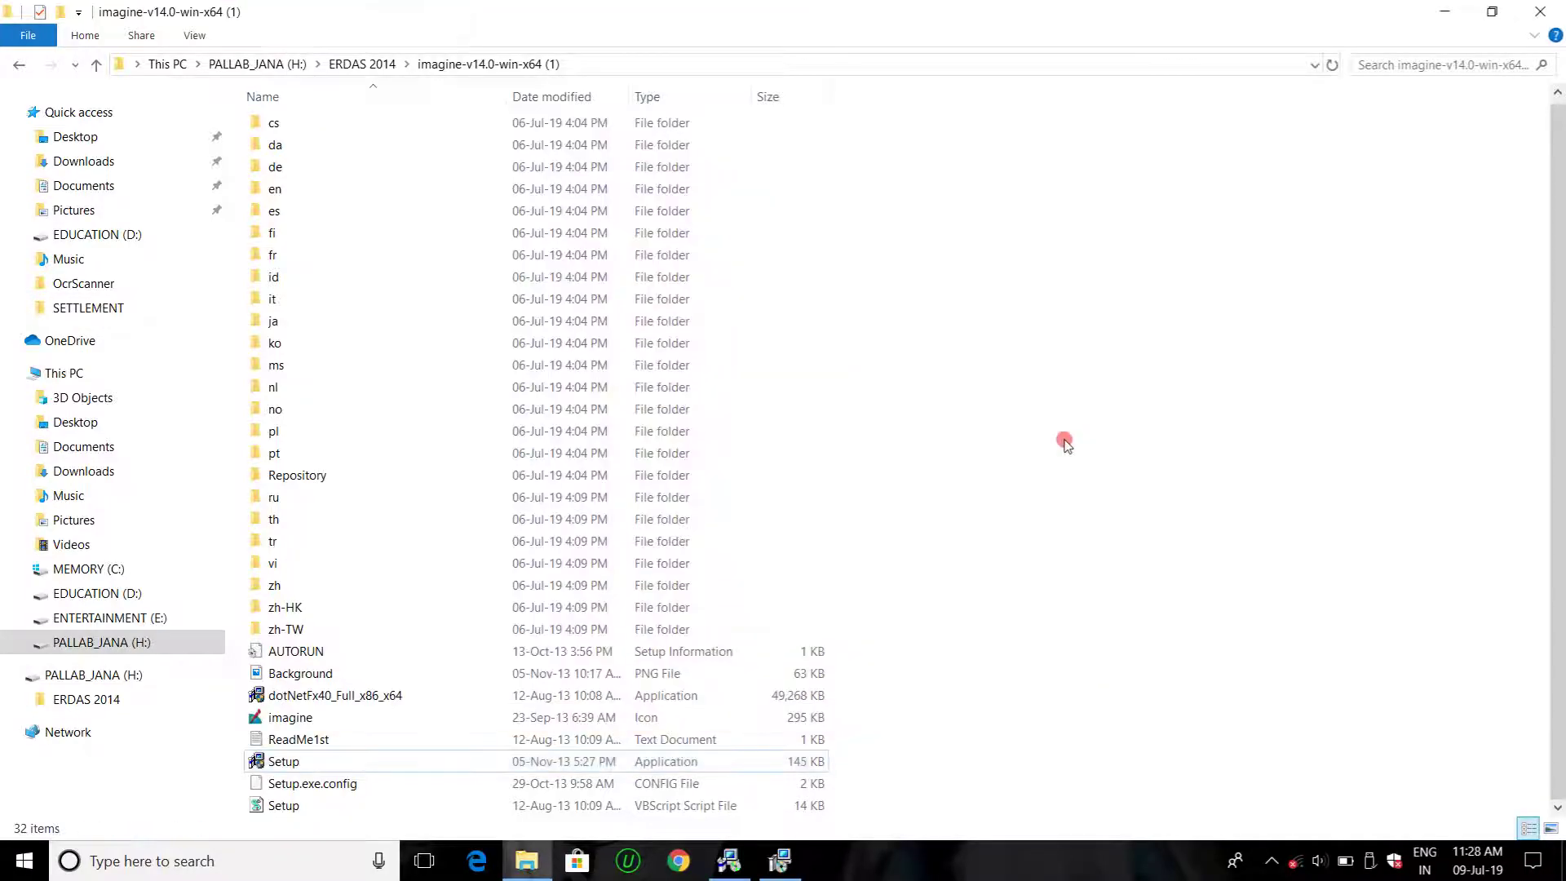
pyautogui.click(1447, 13)
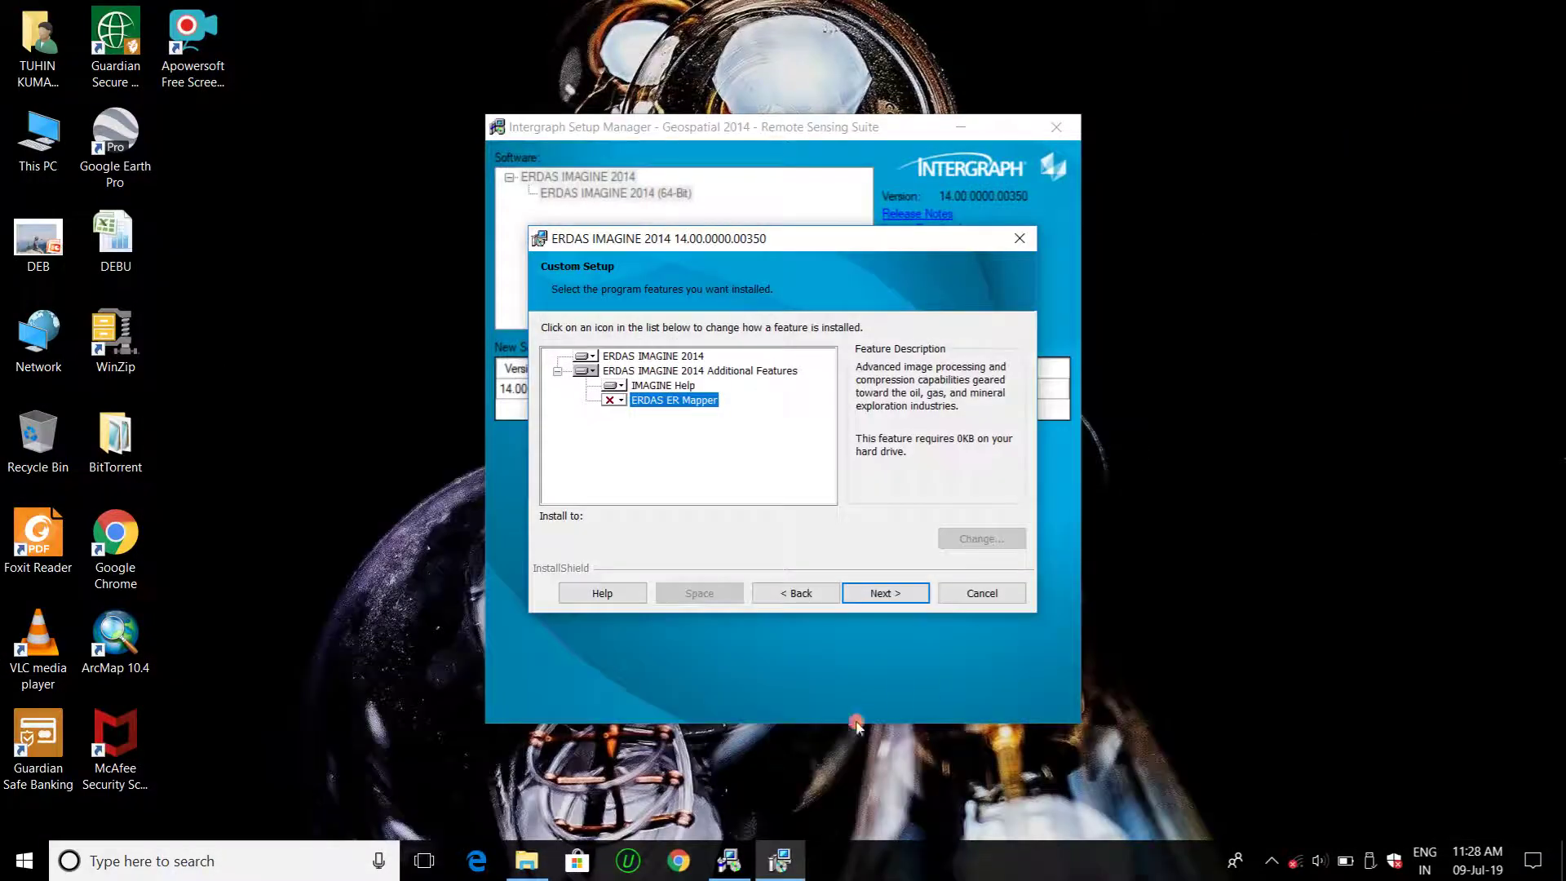
pyautogui.moveTo(761, 245); pyautogui.dragTo(885, 263)
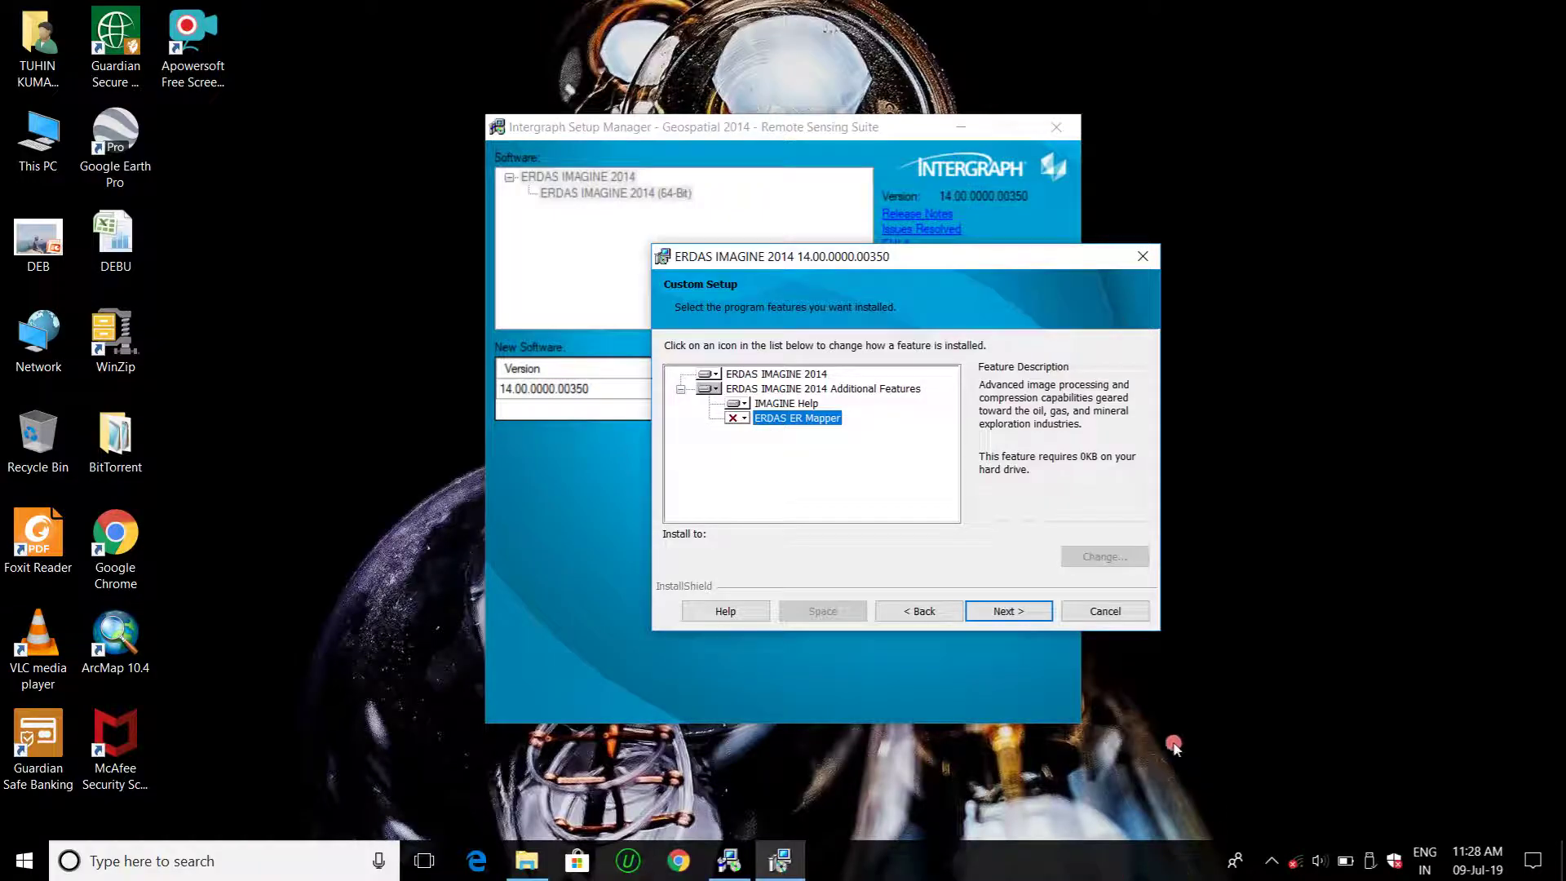
pyautogui.click(737, 419)
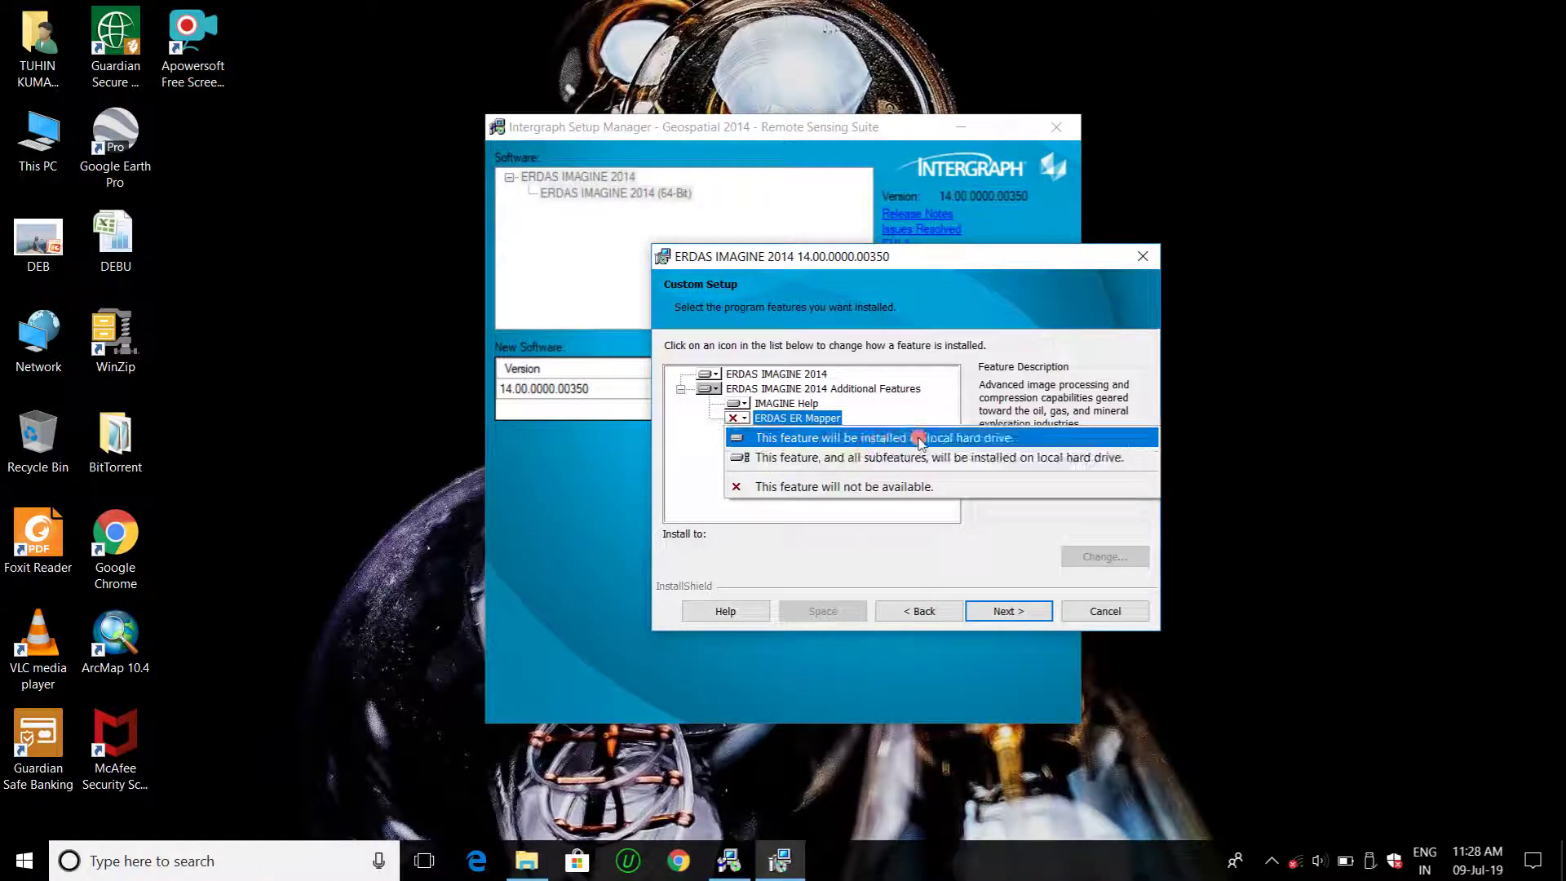
pyautogui.click(690, 445)
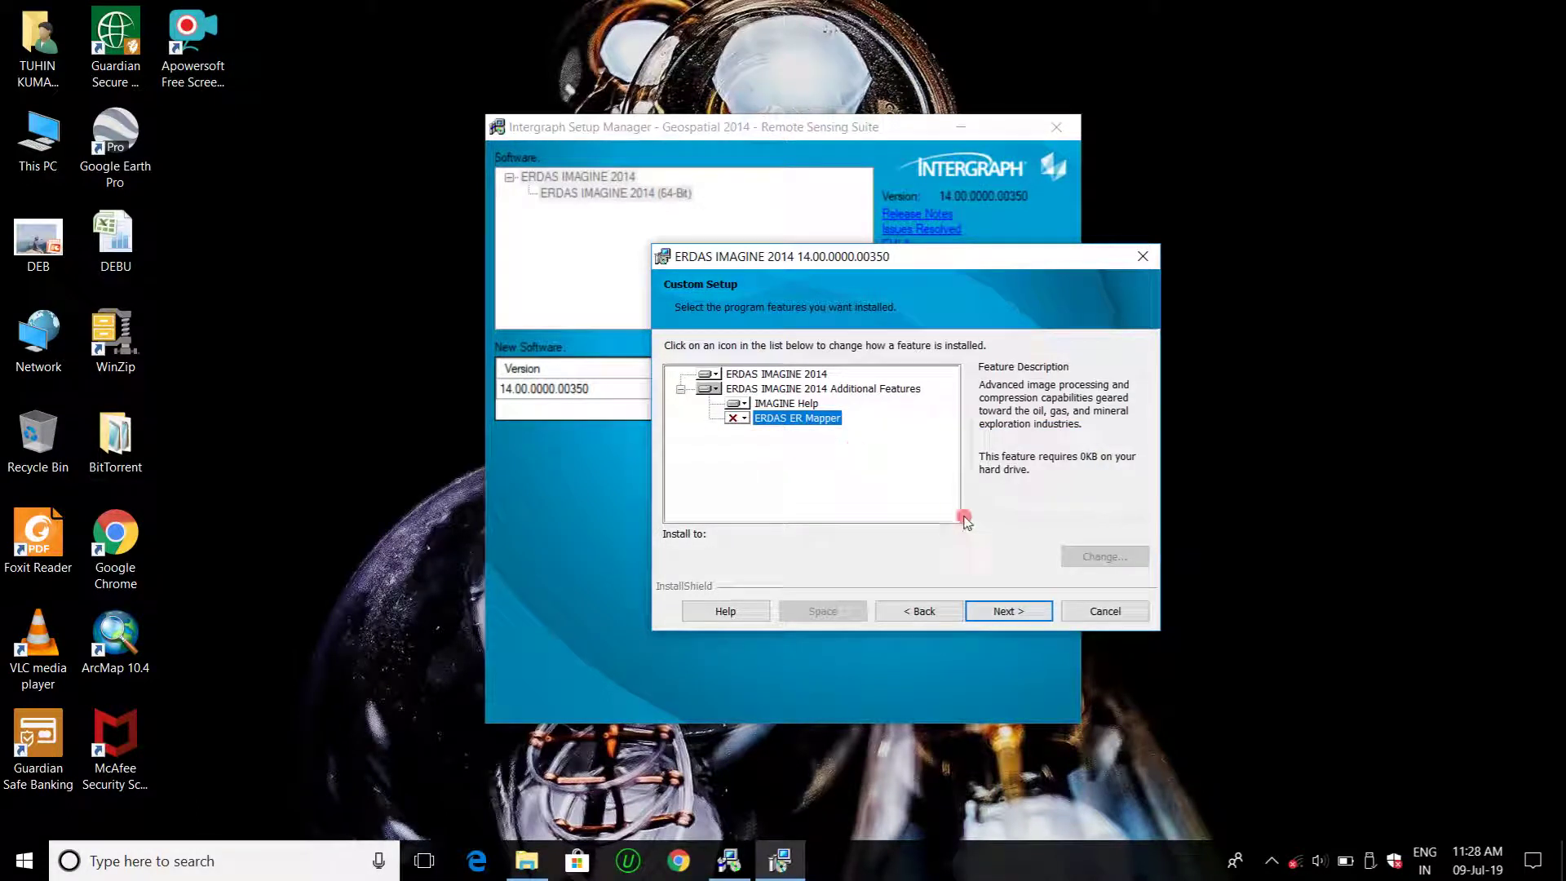
# - Install ERDAS IMAGINE 2014 with the default features, leaving ERDAS ER Mapper out
pyautogui.click(1000, 606)
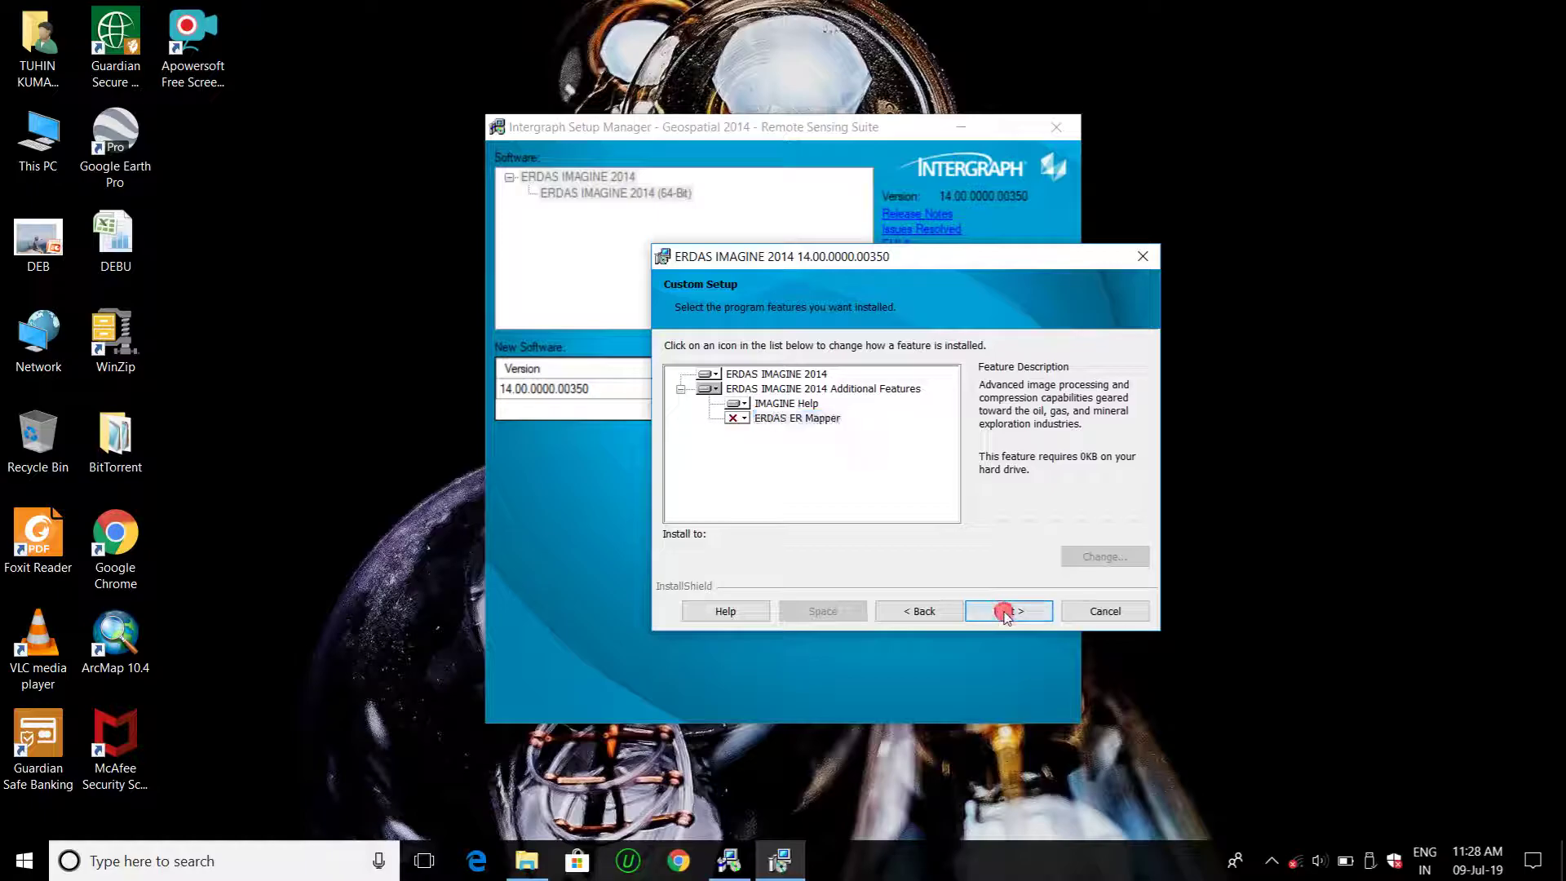
pyautogui.click(1006, 612)
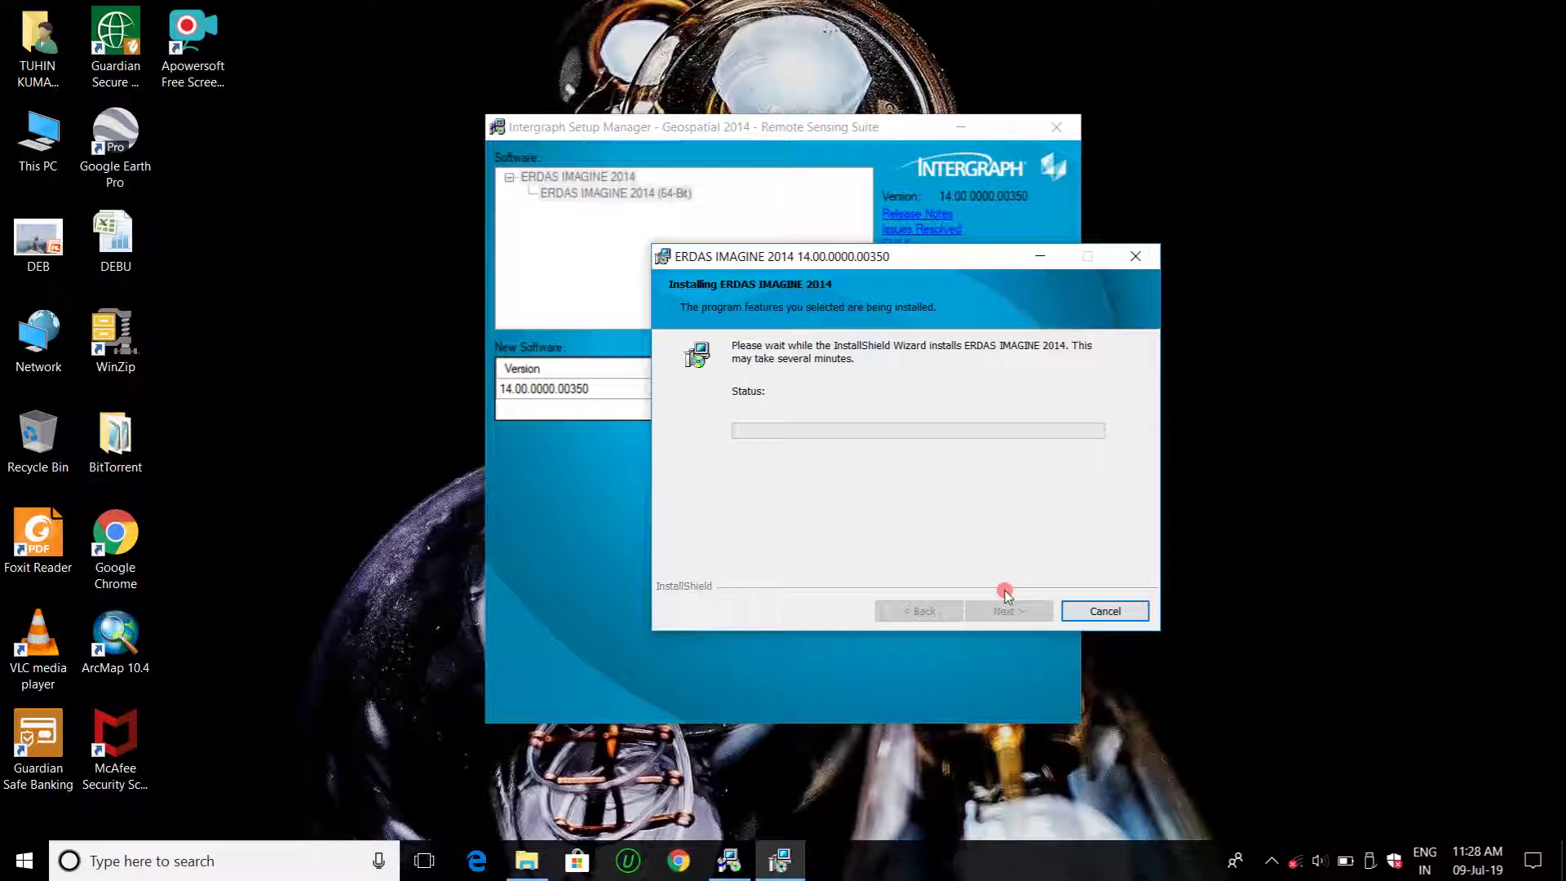
pyautogui.click(1271, 858)
pyautogui.rightClick(1272, 819)
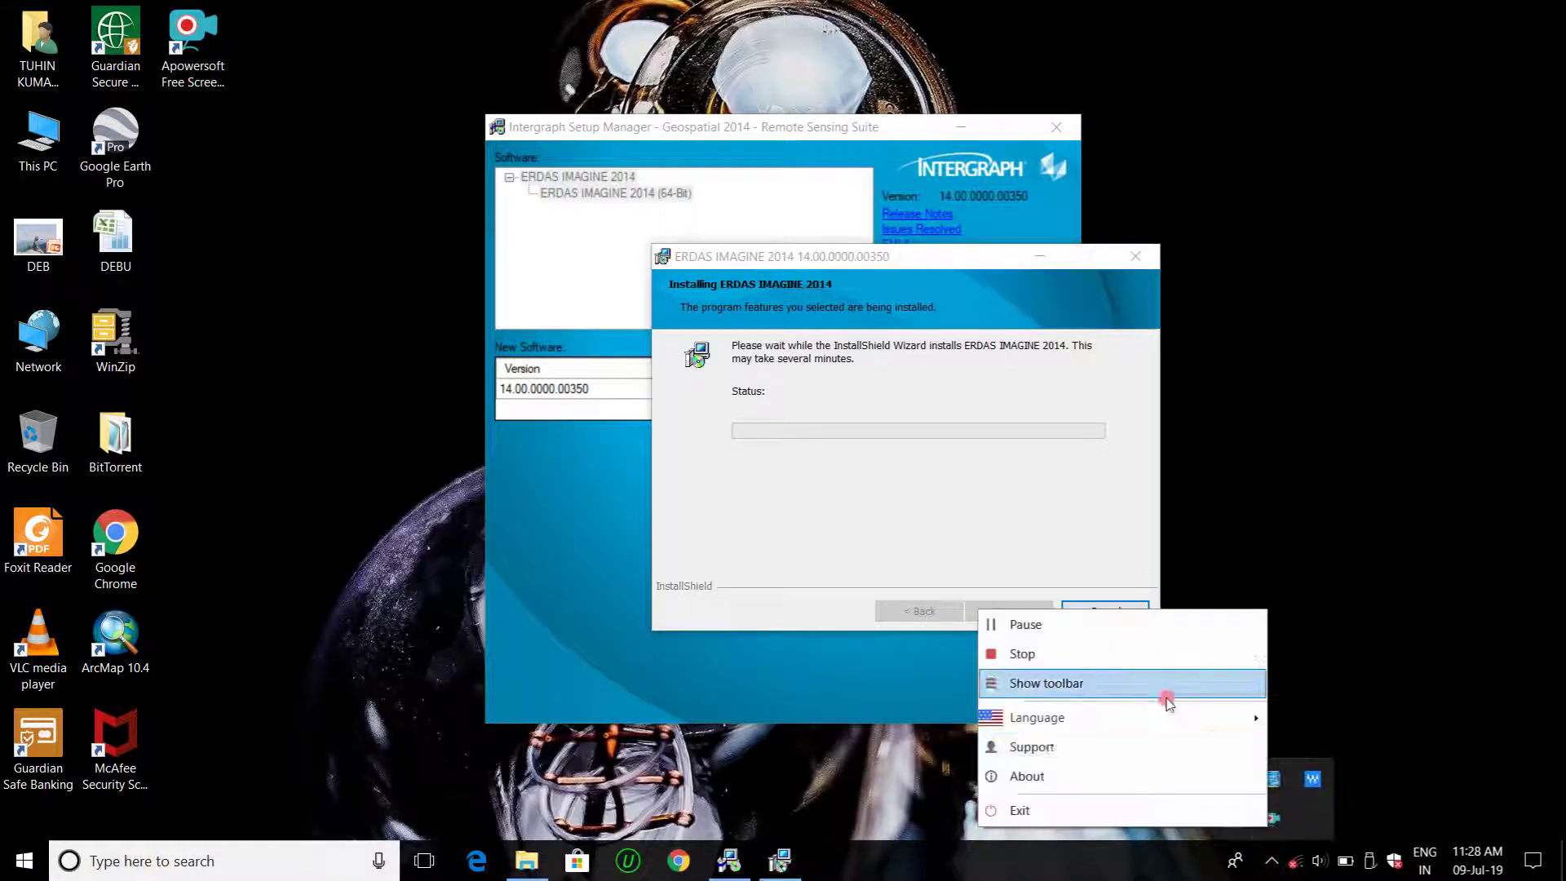
pyautogui.click(1102, 626)
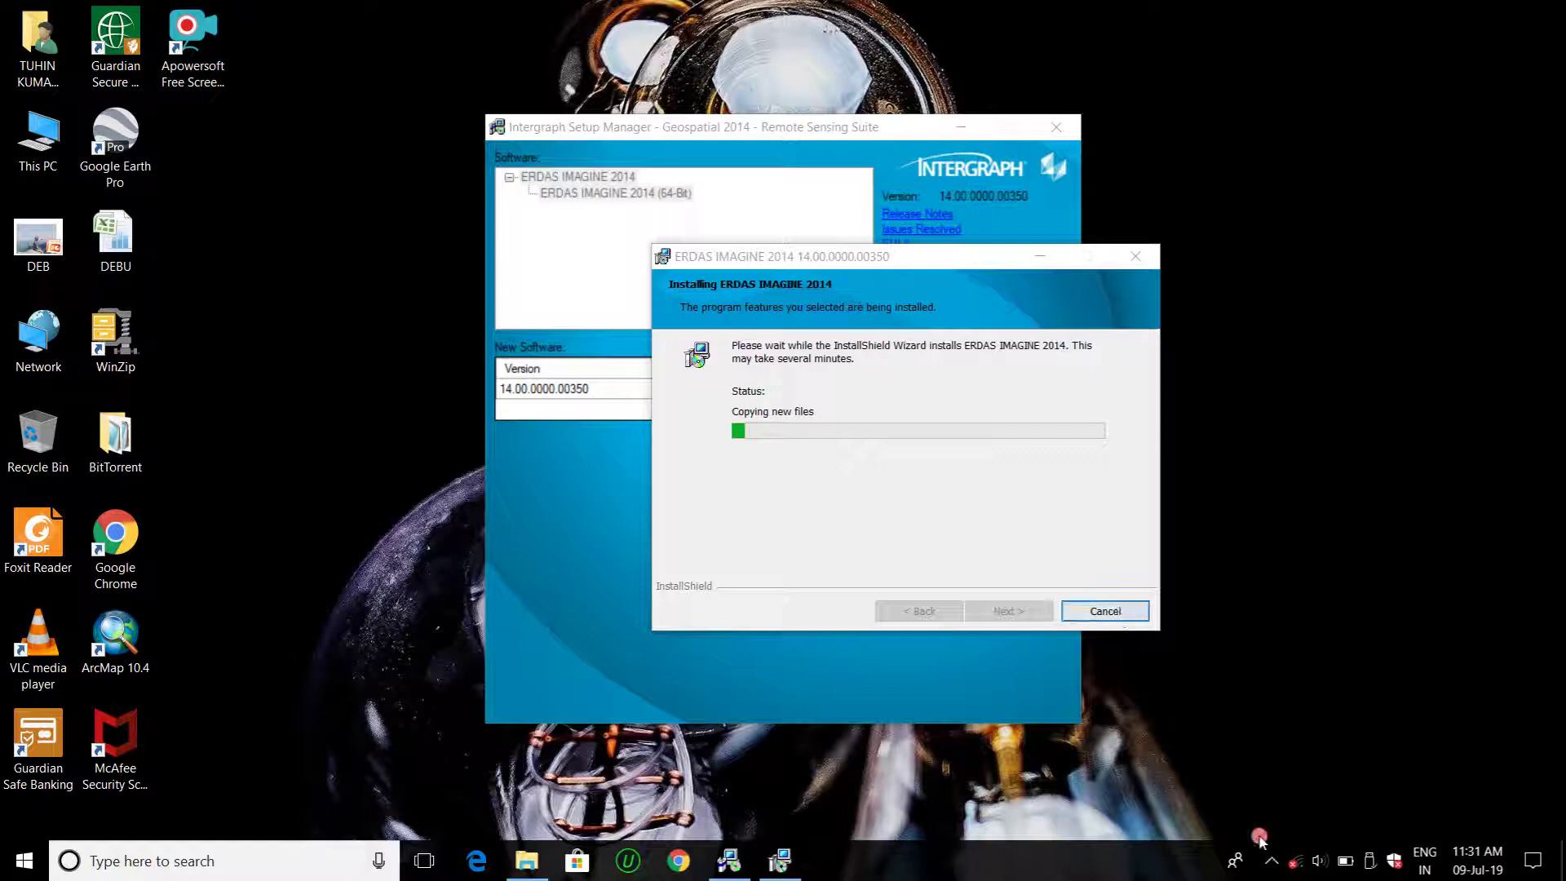
pyautogui.click(1272, 861)
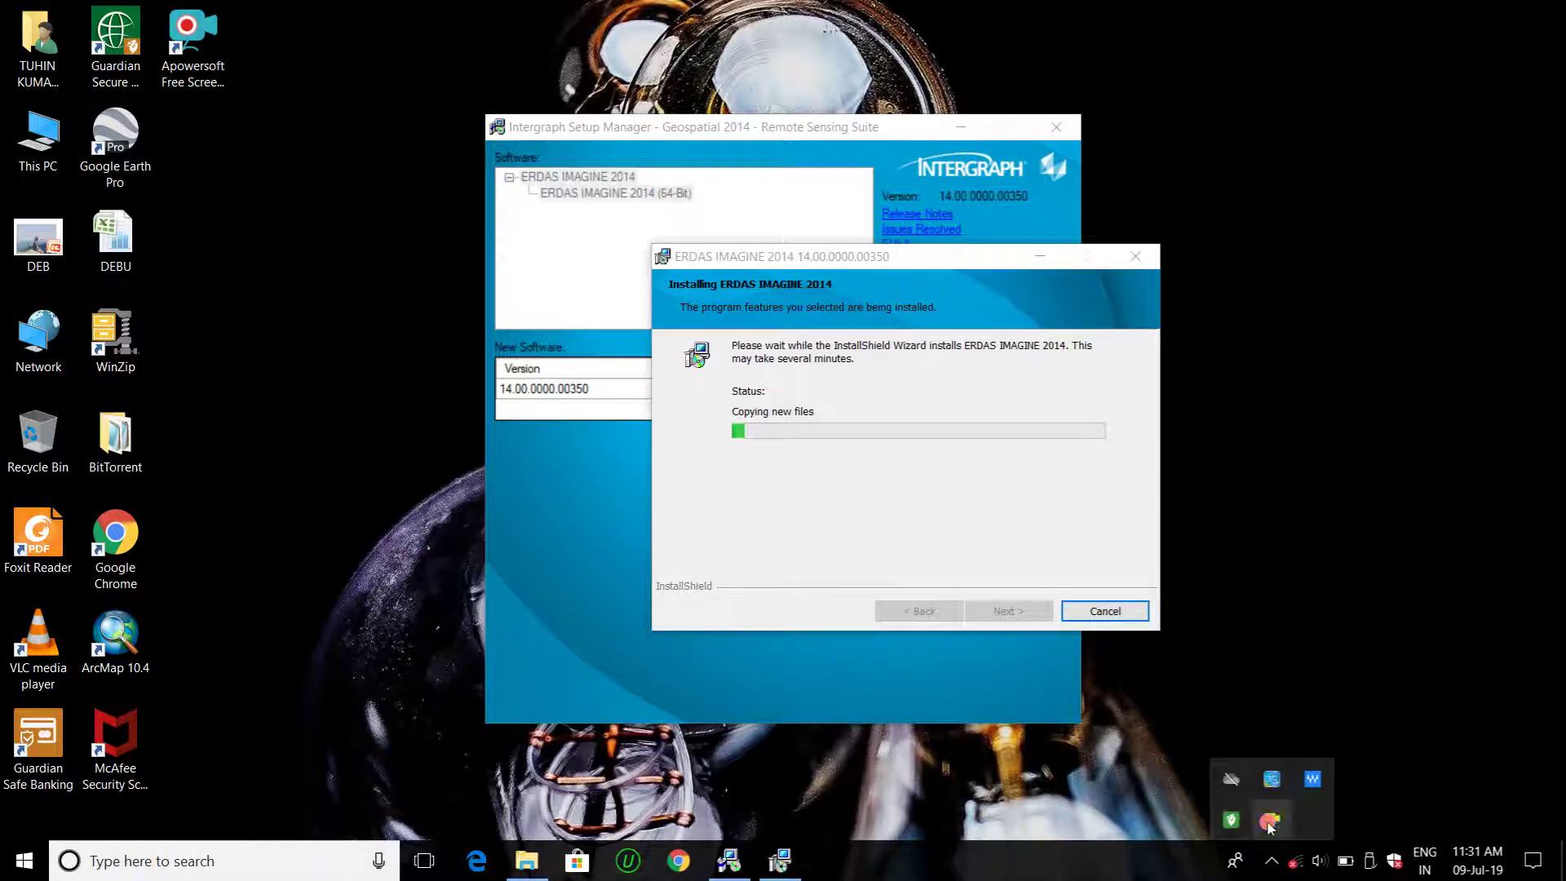
pyautogui.rightClick(1272, 819)
pyautogui.click(1053, 614)
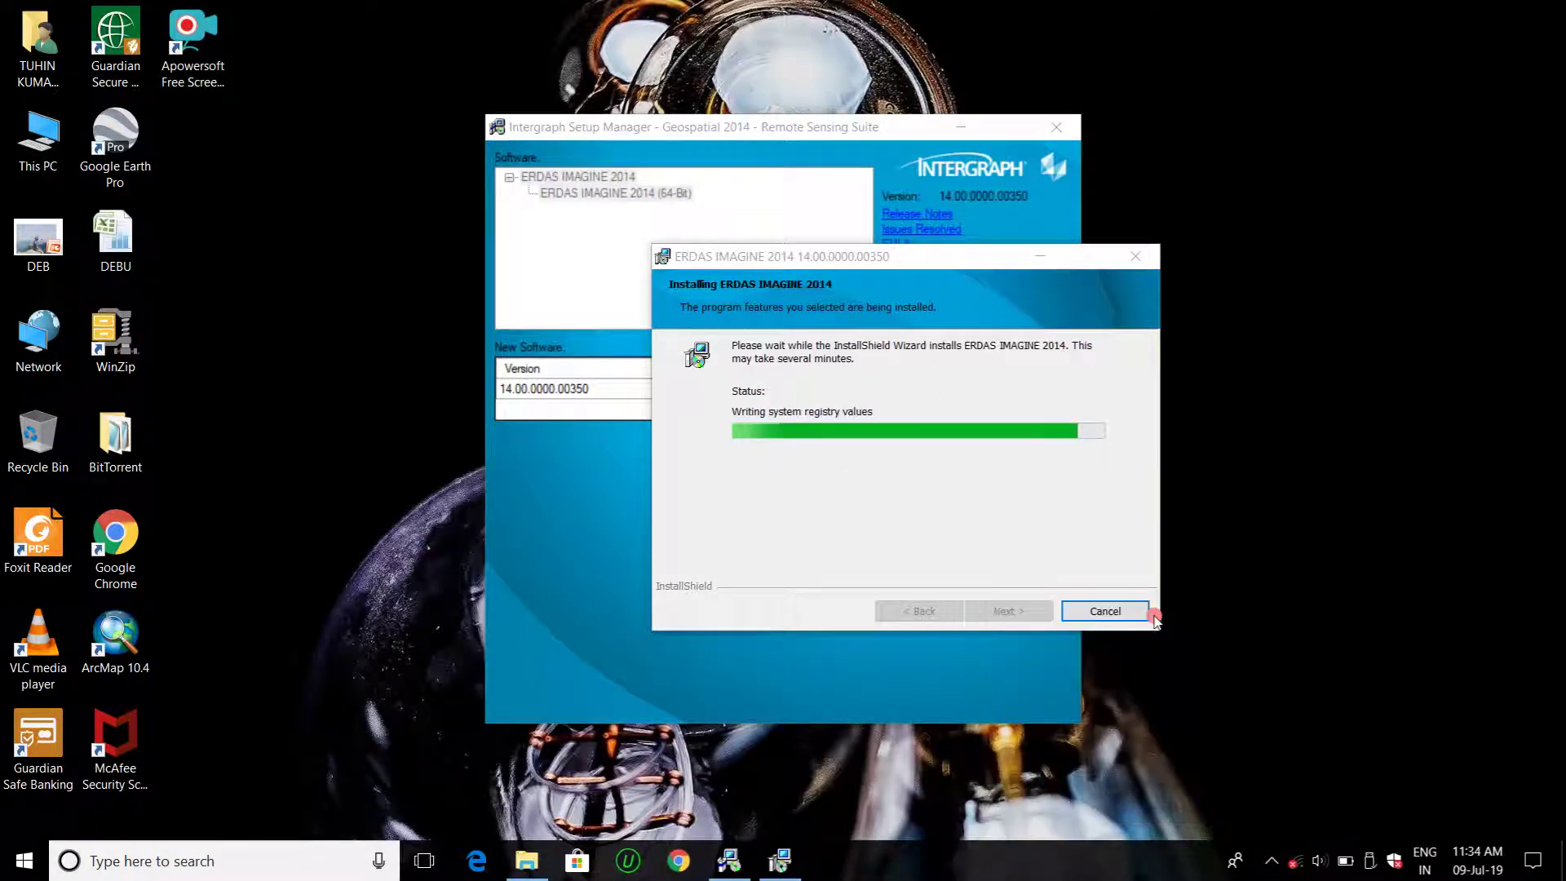
pyautogui.click(1271, 861)
pyautogui.click(1350, 711)
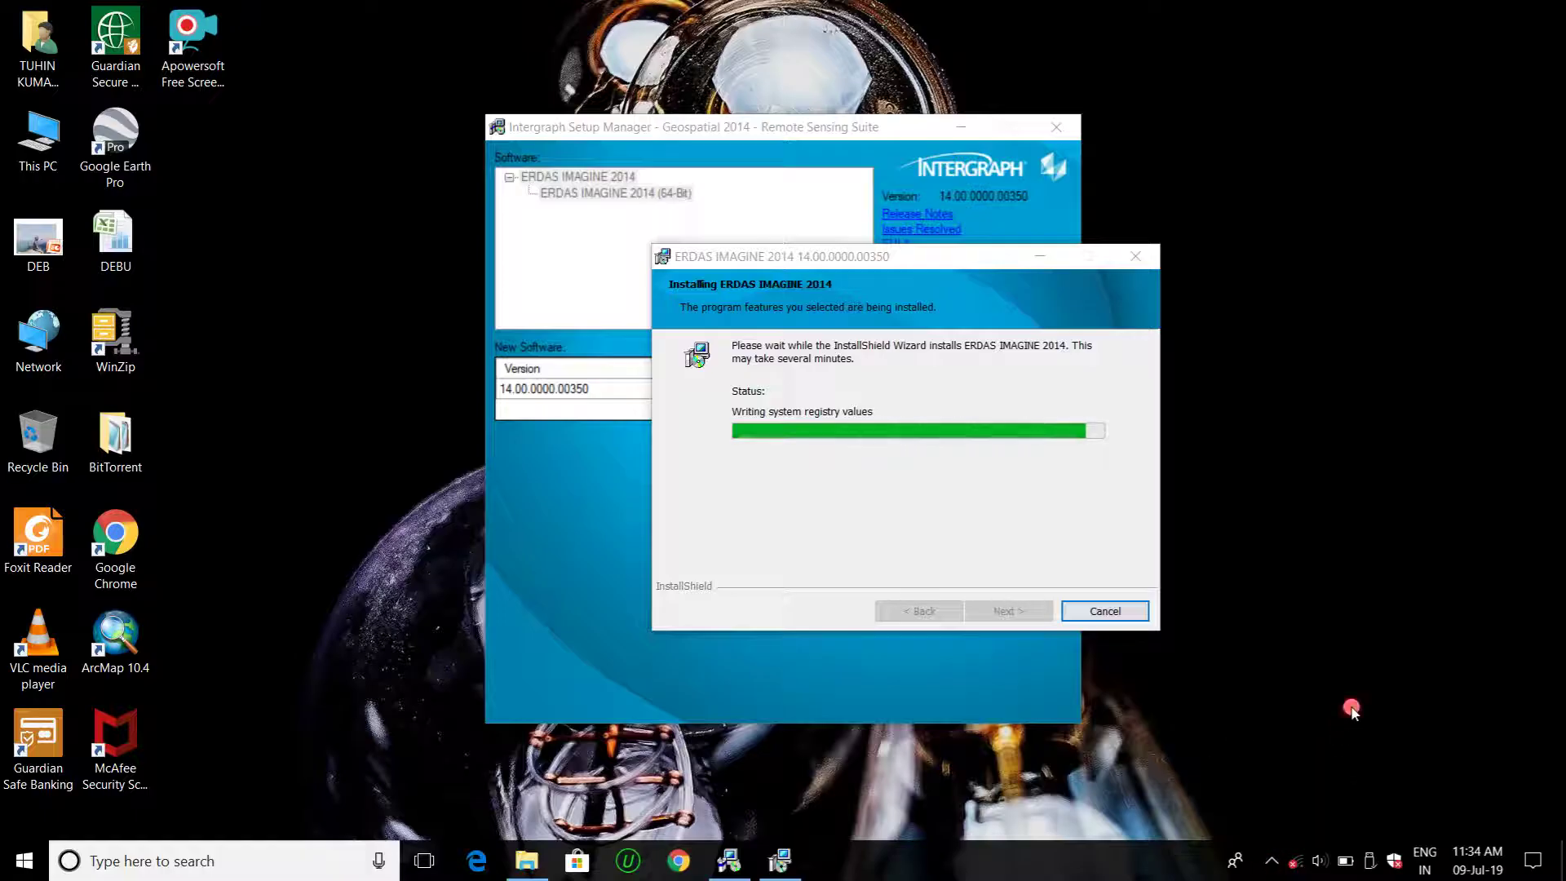
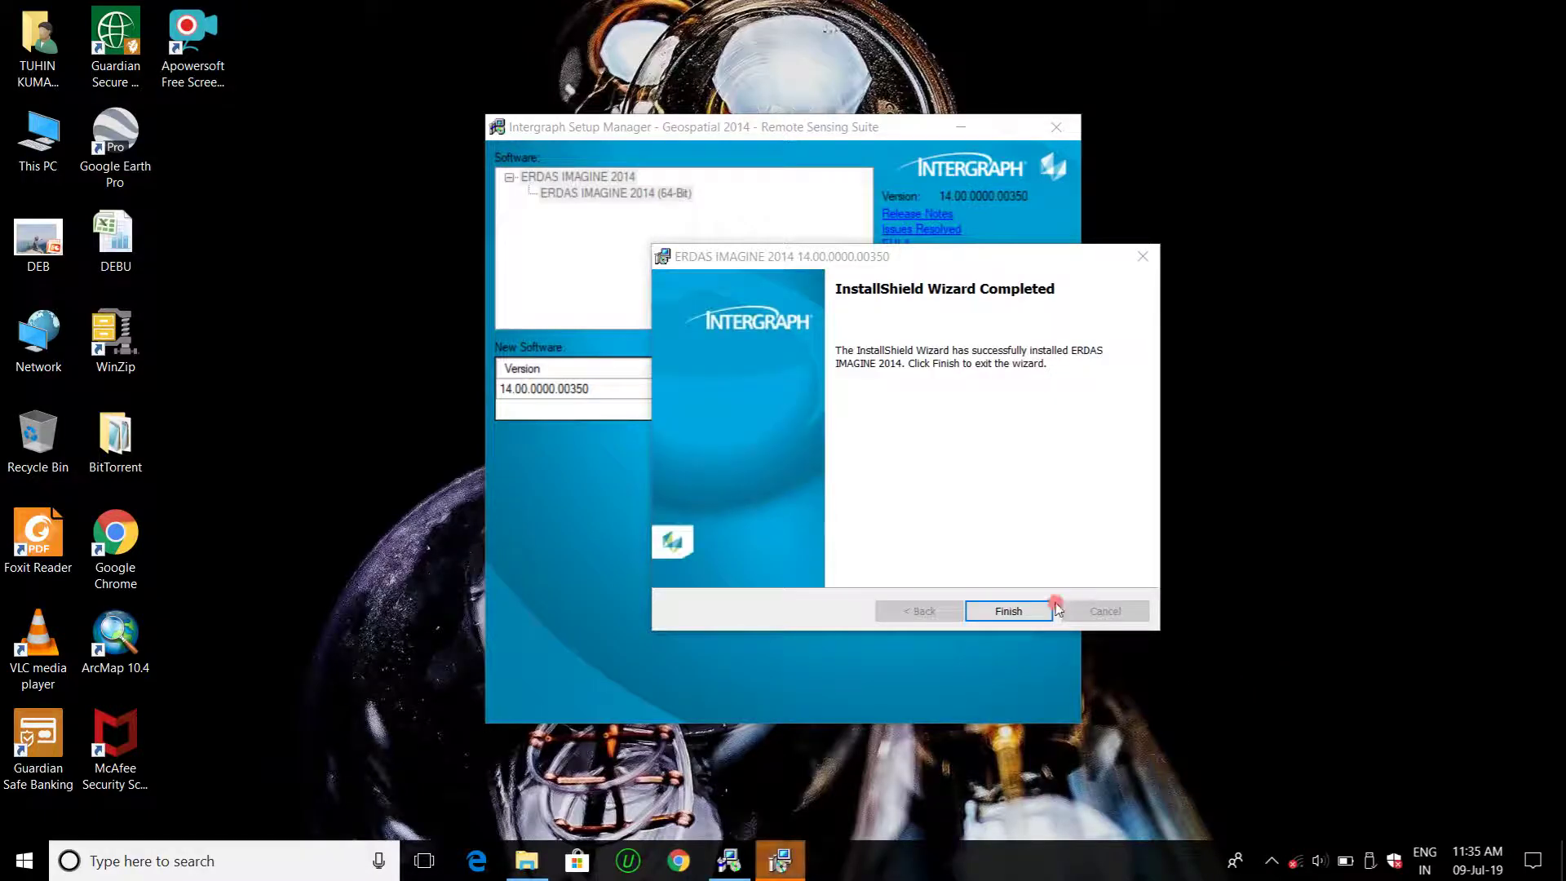
# - Finish the ERDAS IMAGINE 2014 installation wizard and bring up the running configuration task's window
pyautogui.click(1016, 611)
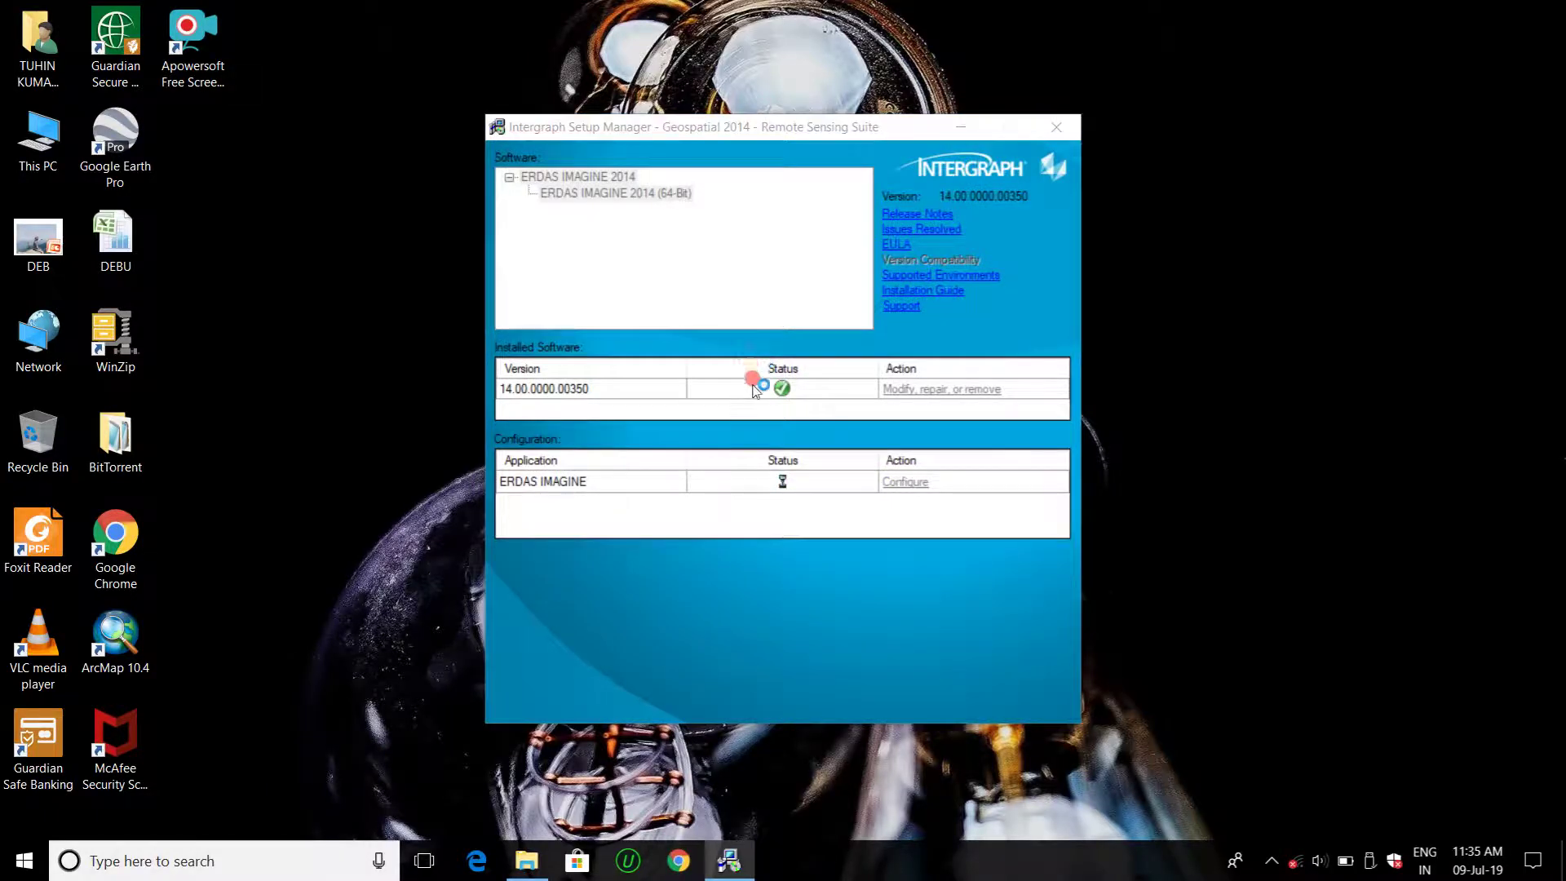
pyautogui.moveTo(765, 253); pyautogui.dragTo(1177, 217)
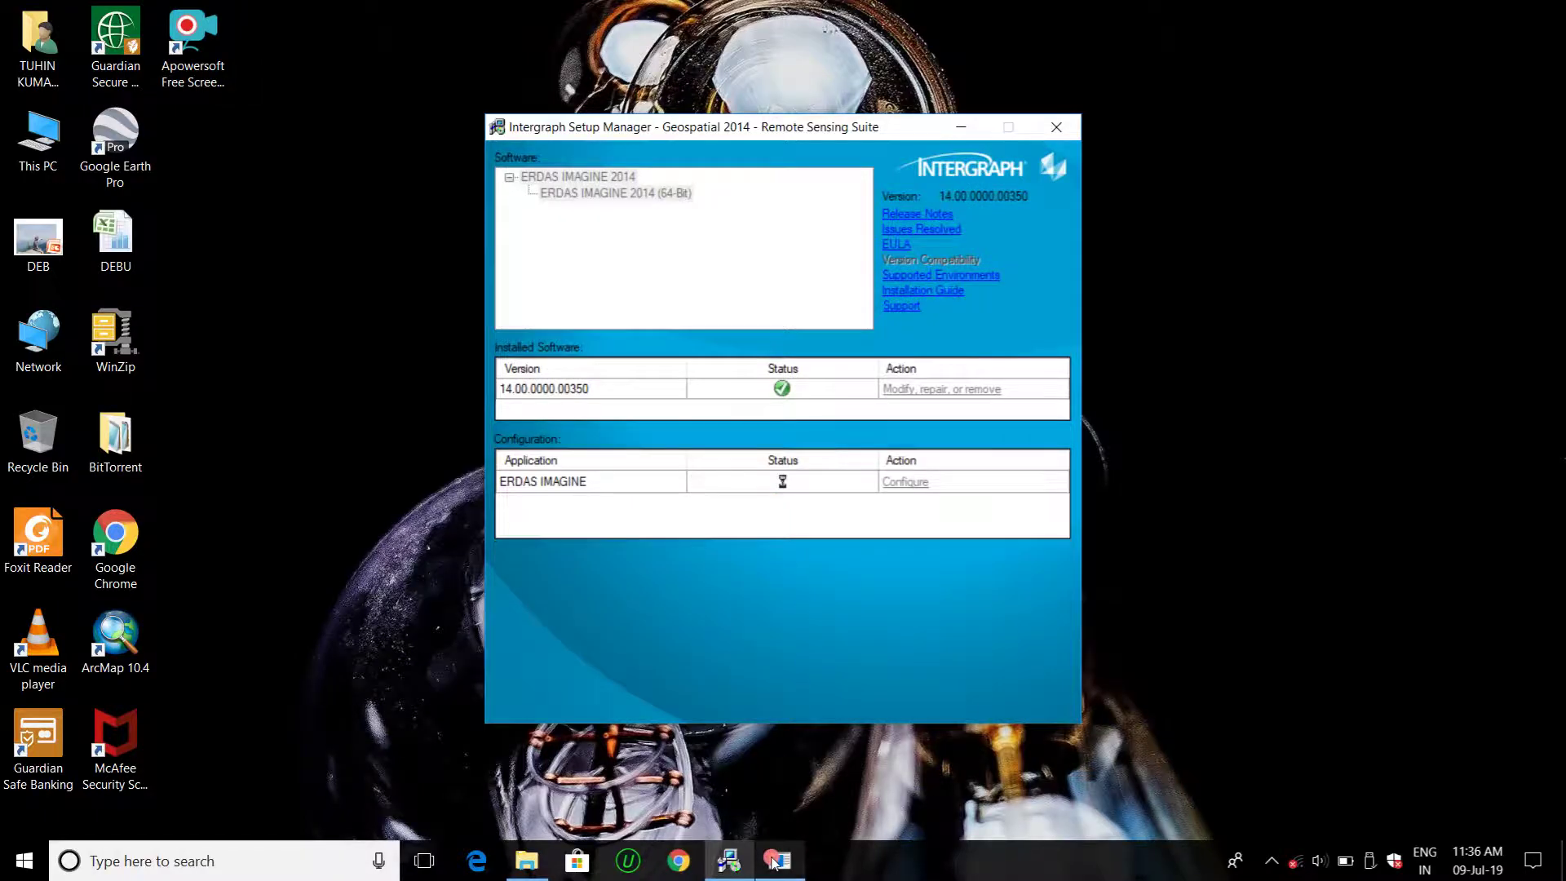
pyautogui.moveTo(772, 858)
pyautogui.click(776, 812)
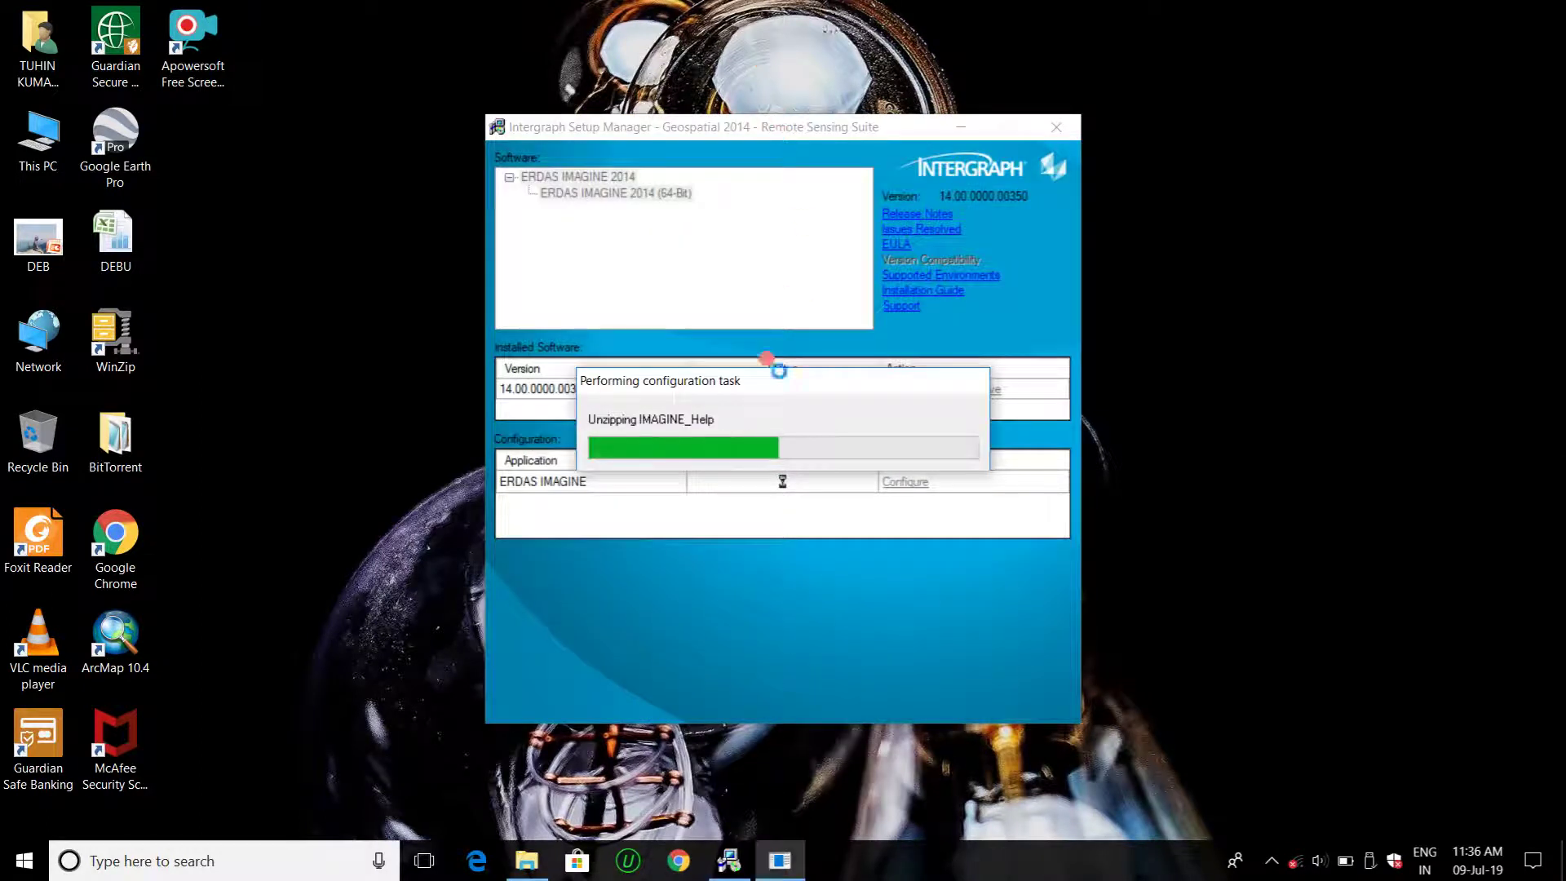
pyautogui.moveTo(783, 389); pyautogui.dragTo(801, 585)
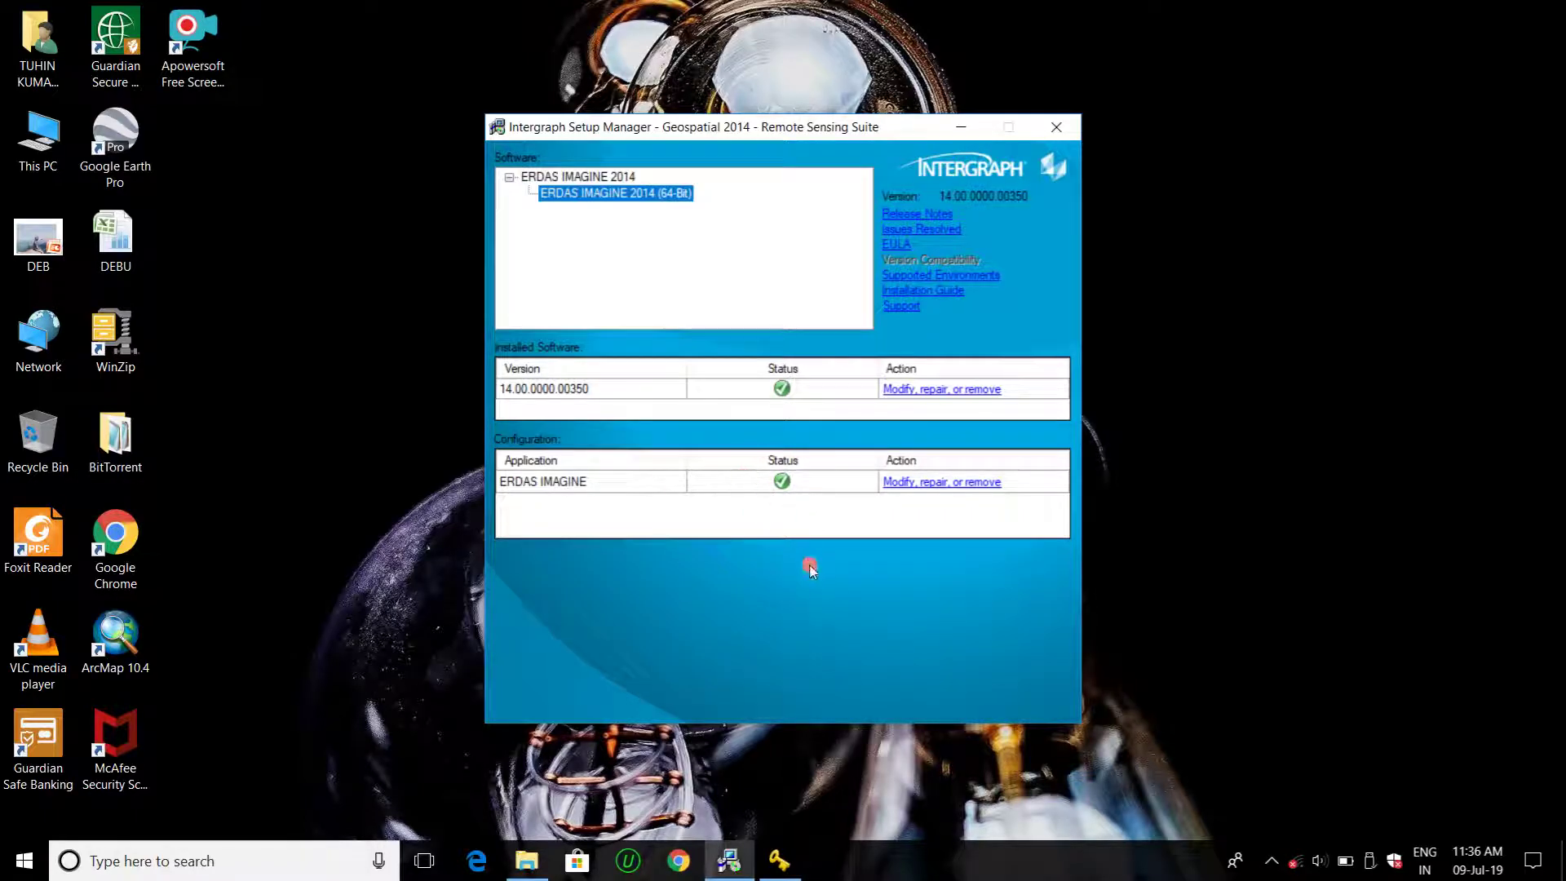
# - Arrange the Intergraph Setup Manager and the ERDAS File Association Manager windows side by side
pyautogui.moveTo(797, 126); pyautogui.dragTo(353, 127)
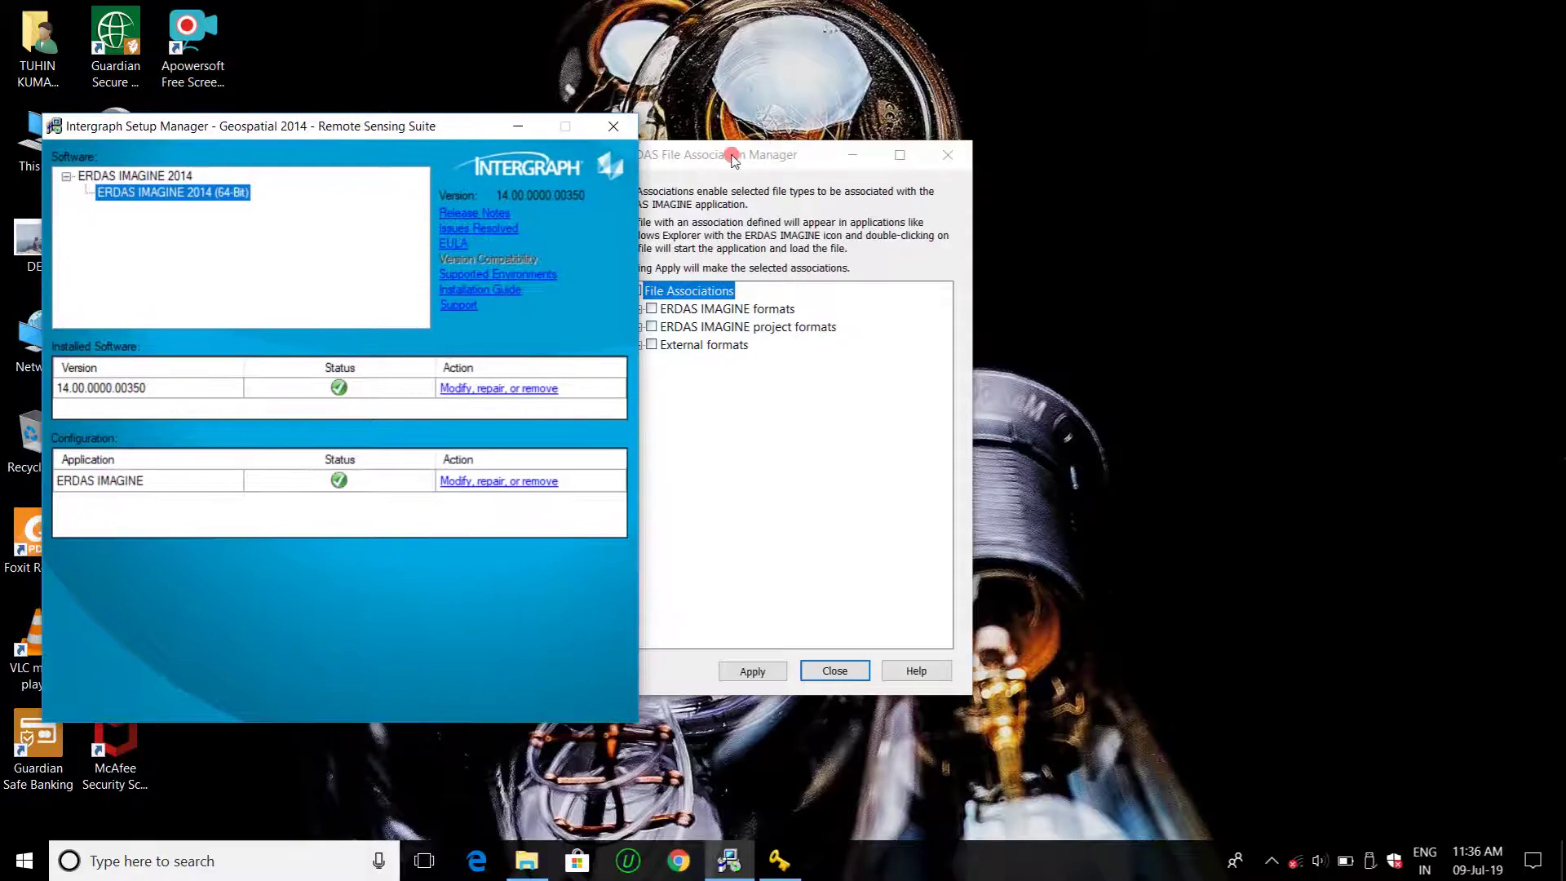
pyautogui.moveTo(732, 157); pyautogui.dragTo(1006, 146)
pyautogui.moveTo(577, 126); pyautogui.dragTo(793, 129)
# - Apply file associations for ERDAS IMAGINE formats, ERDAS IMAGINE project formats and External formats, and close both manager windows
pyautogui.click(911, 280)
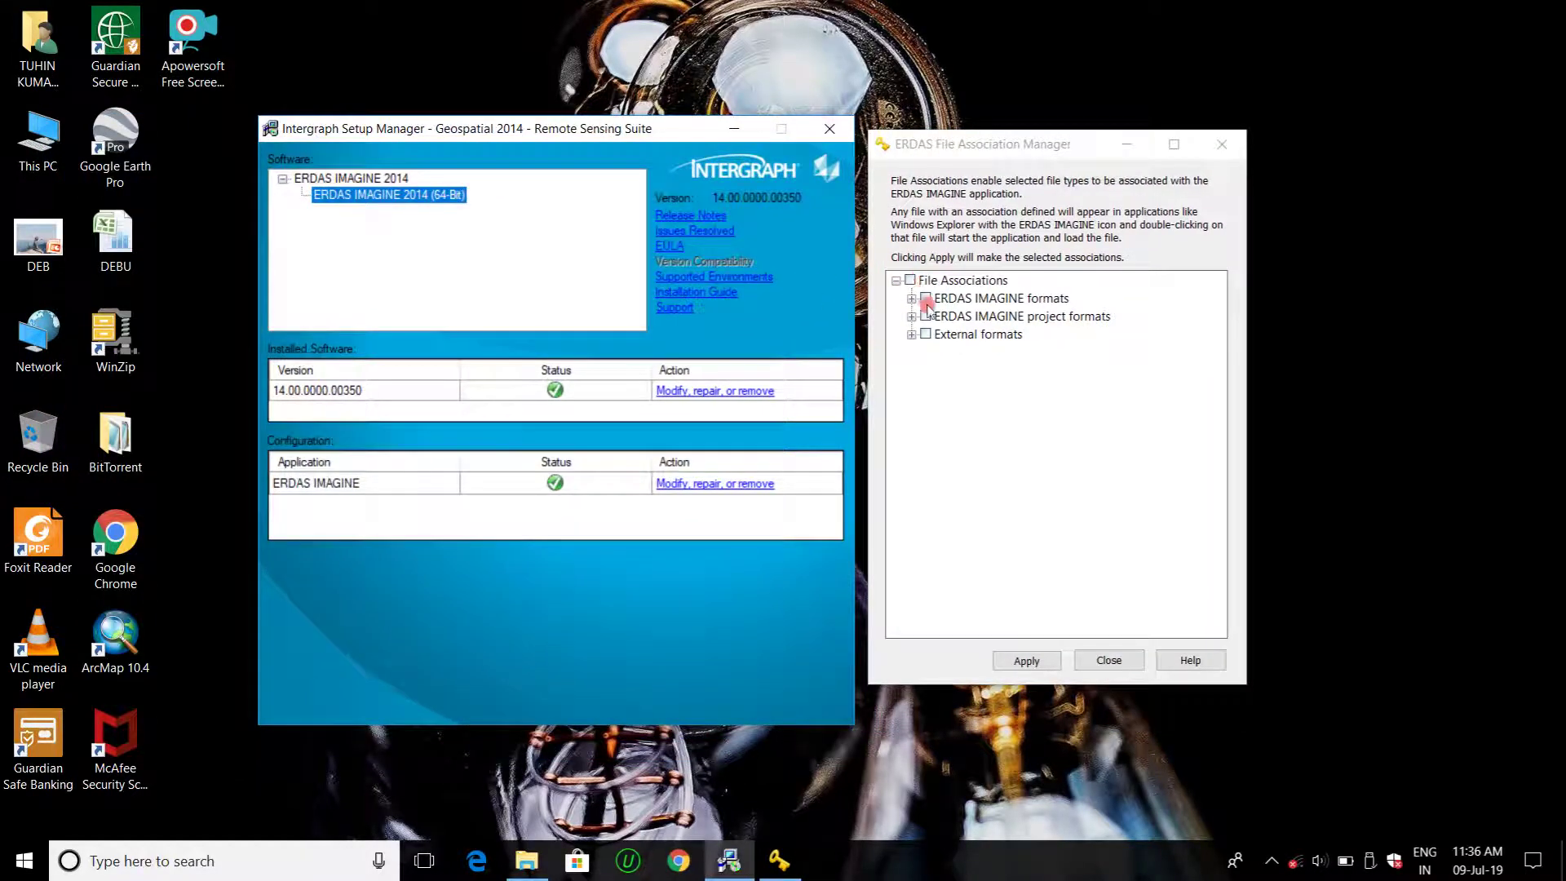
pyautogui.click(926, 298)
pyautogui.click(926, 317)
pyautogui.click(926, 335)
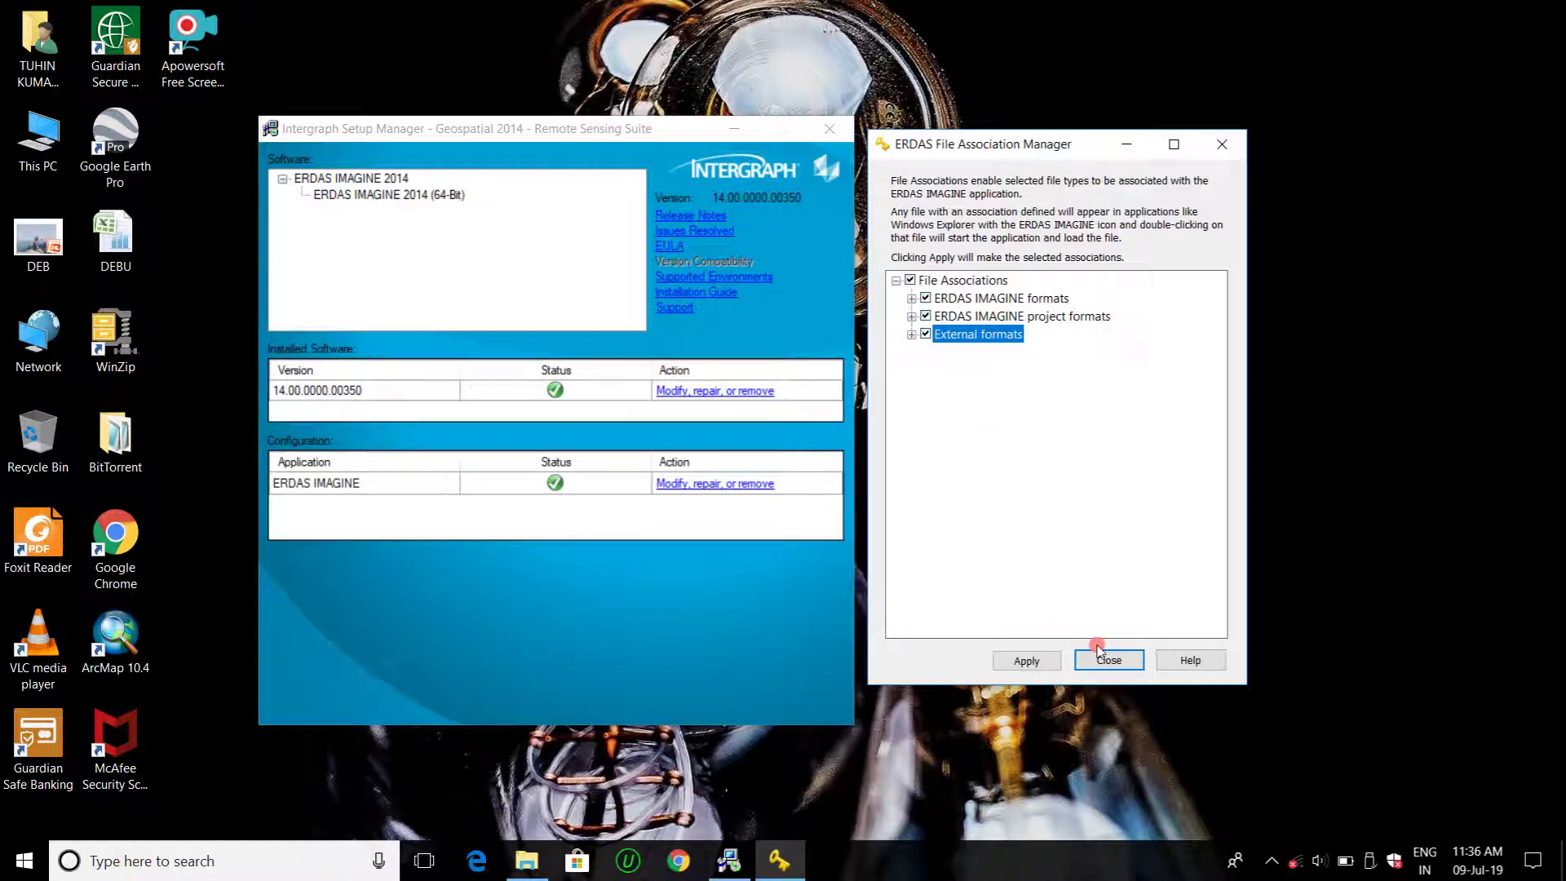
pyautogui.click(1046, 662)
pyautogui.click(1040, 662)
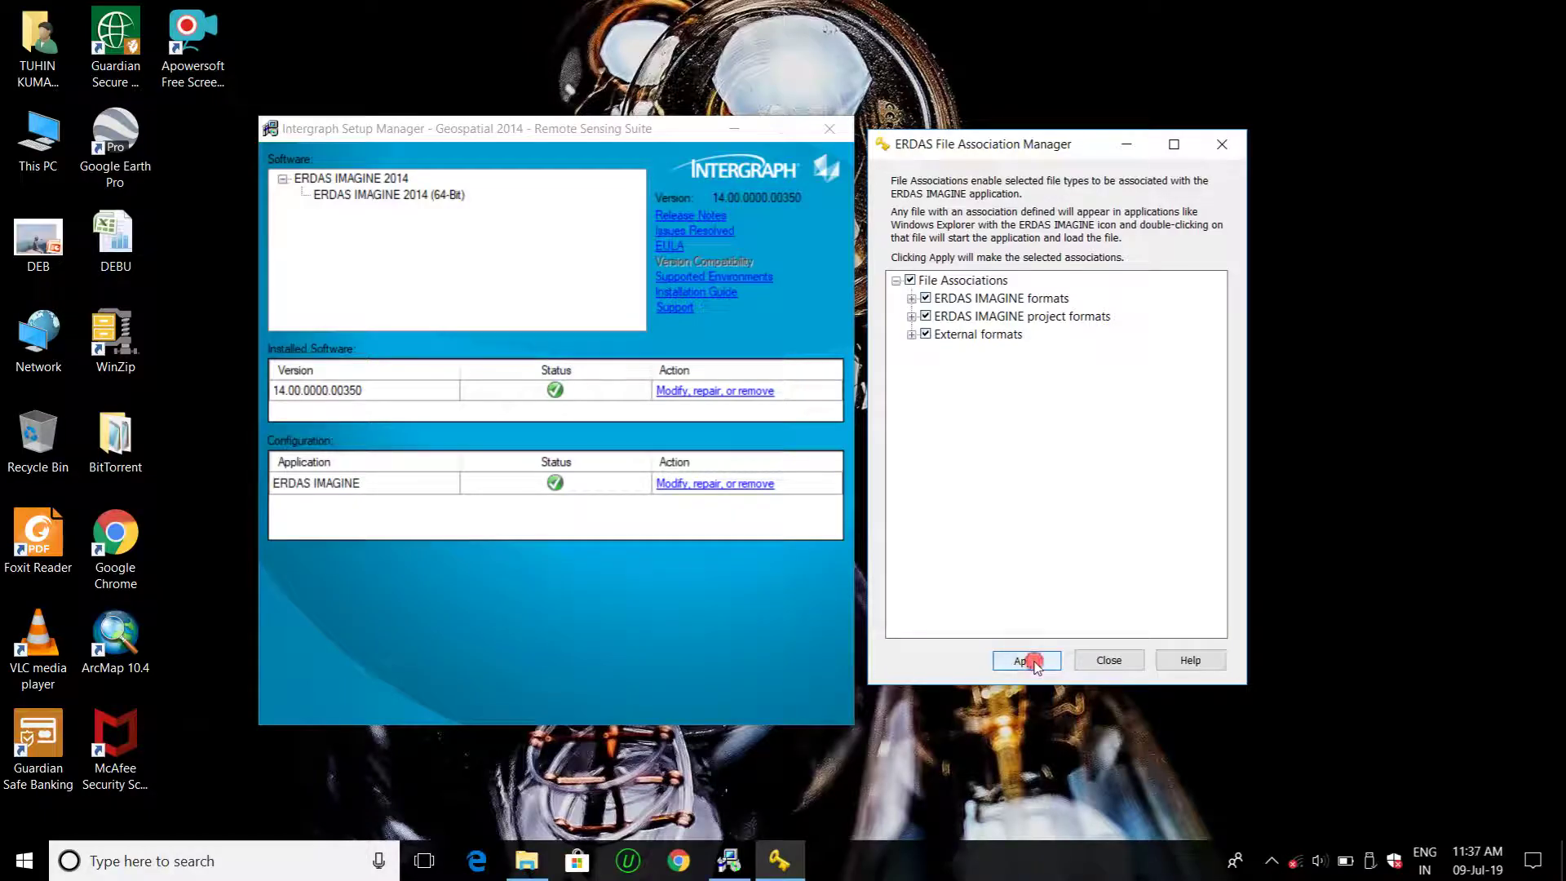
pyautogui.click(1116, 662)
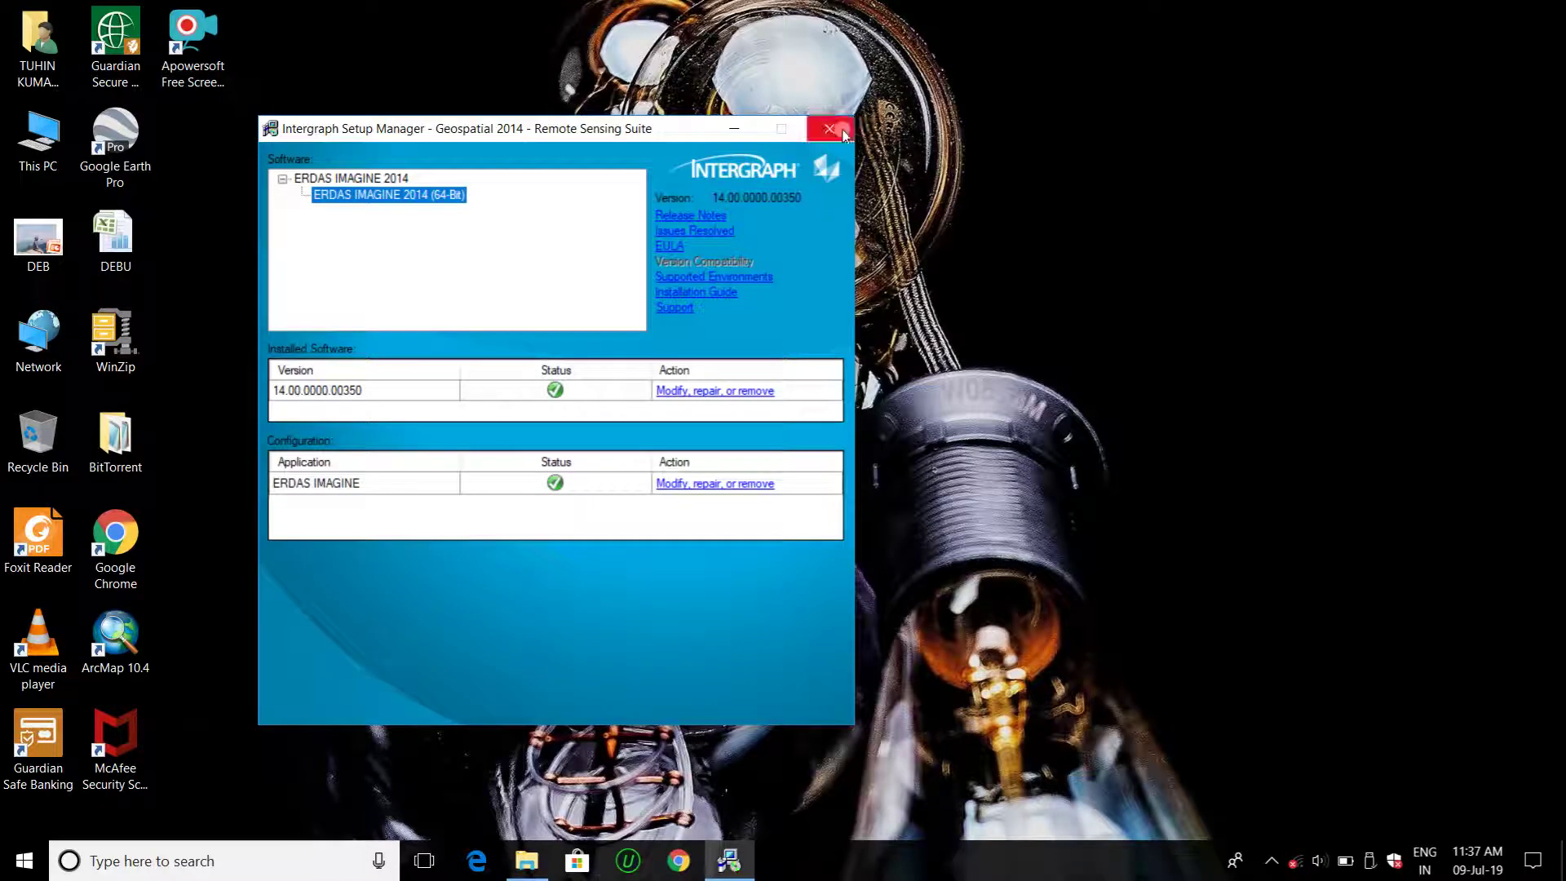
pyautogui.click(830, 129)
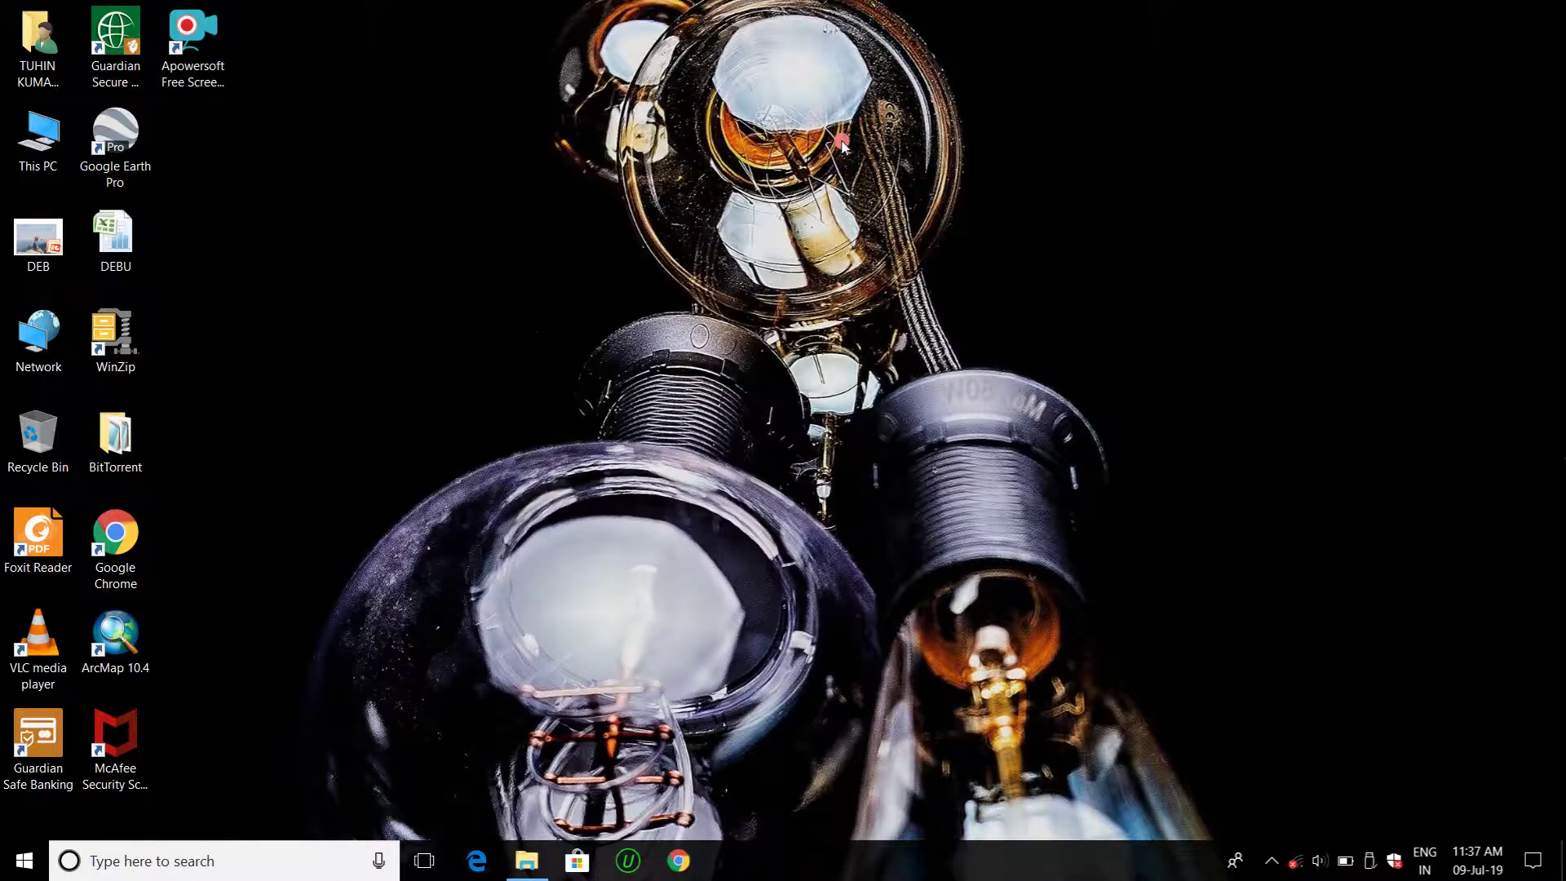
# - Switch to File Explorer and open the Intergraph-Licensing-MR1 folder inside ERDAS 2014
pyautogui.click(527, 860)
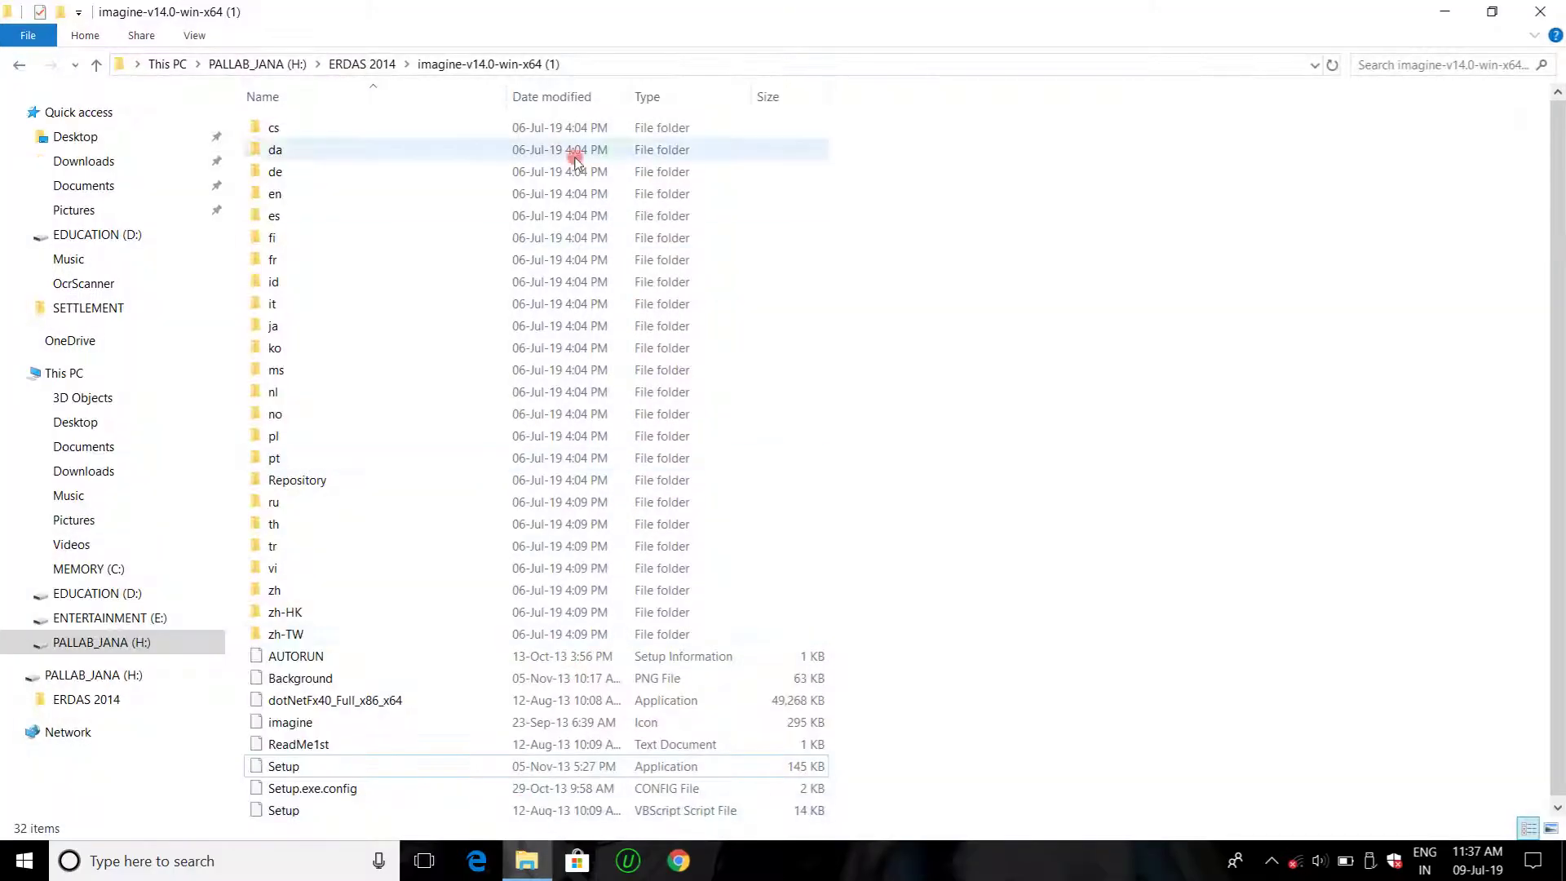
pyautogui.click(102, 67)
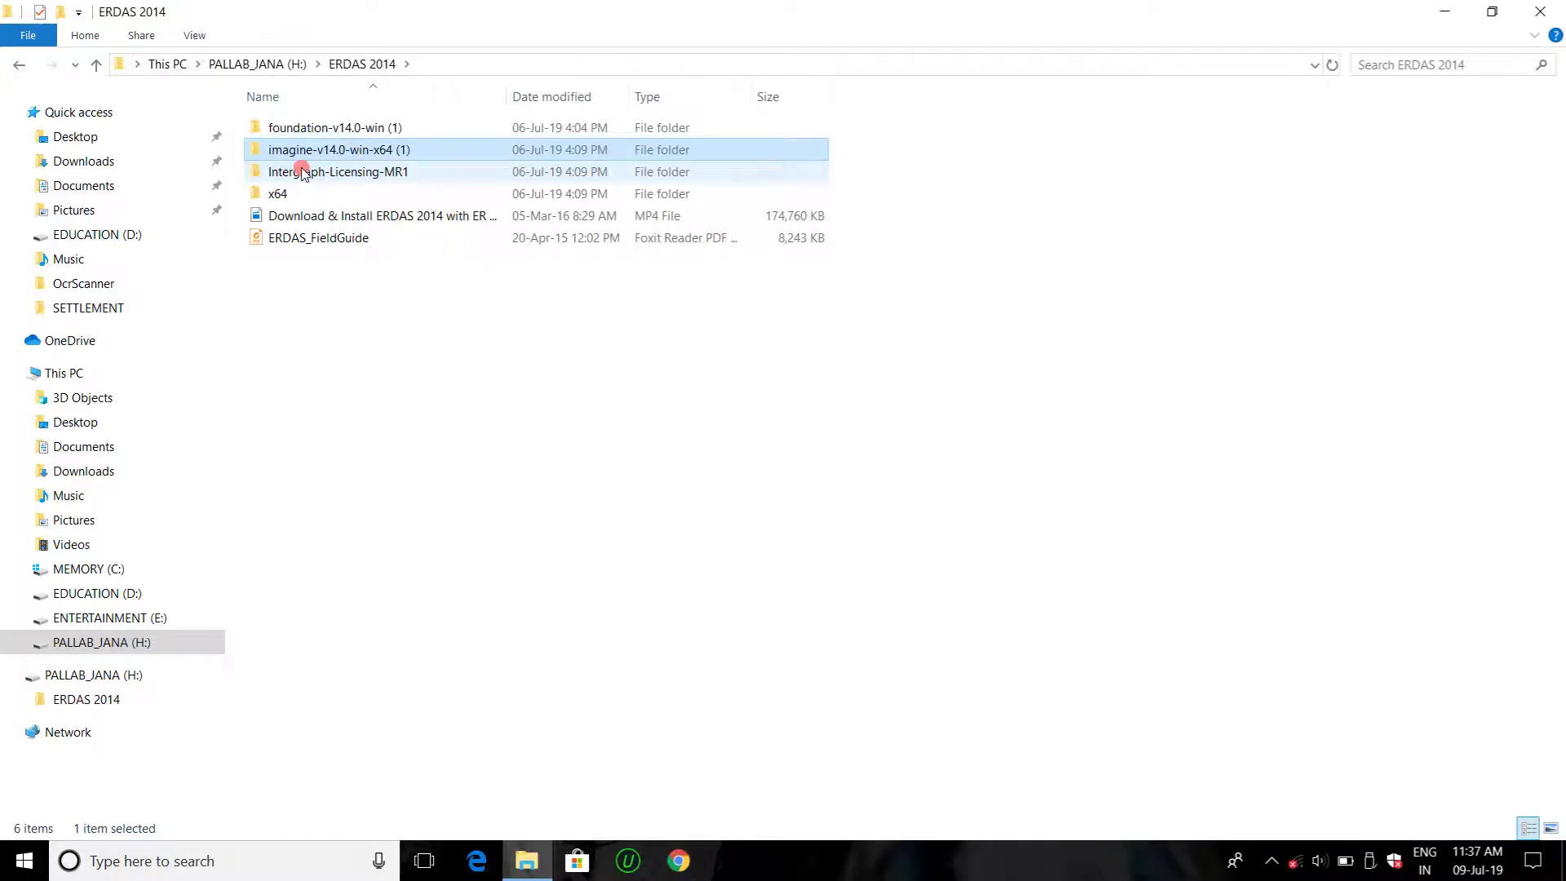
pyautogui.doubleClick(366, 173)
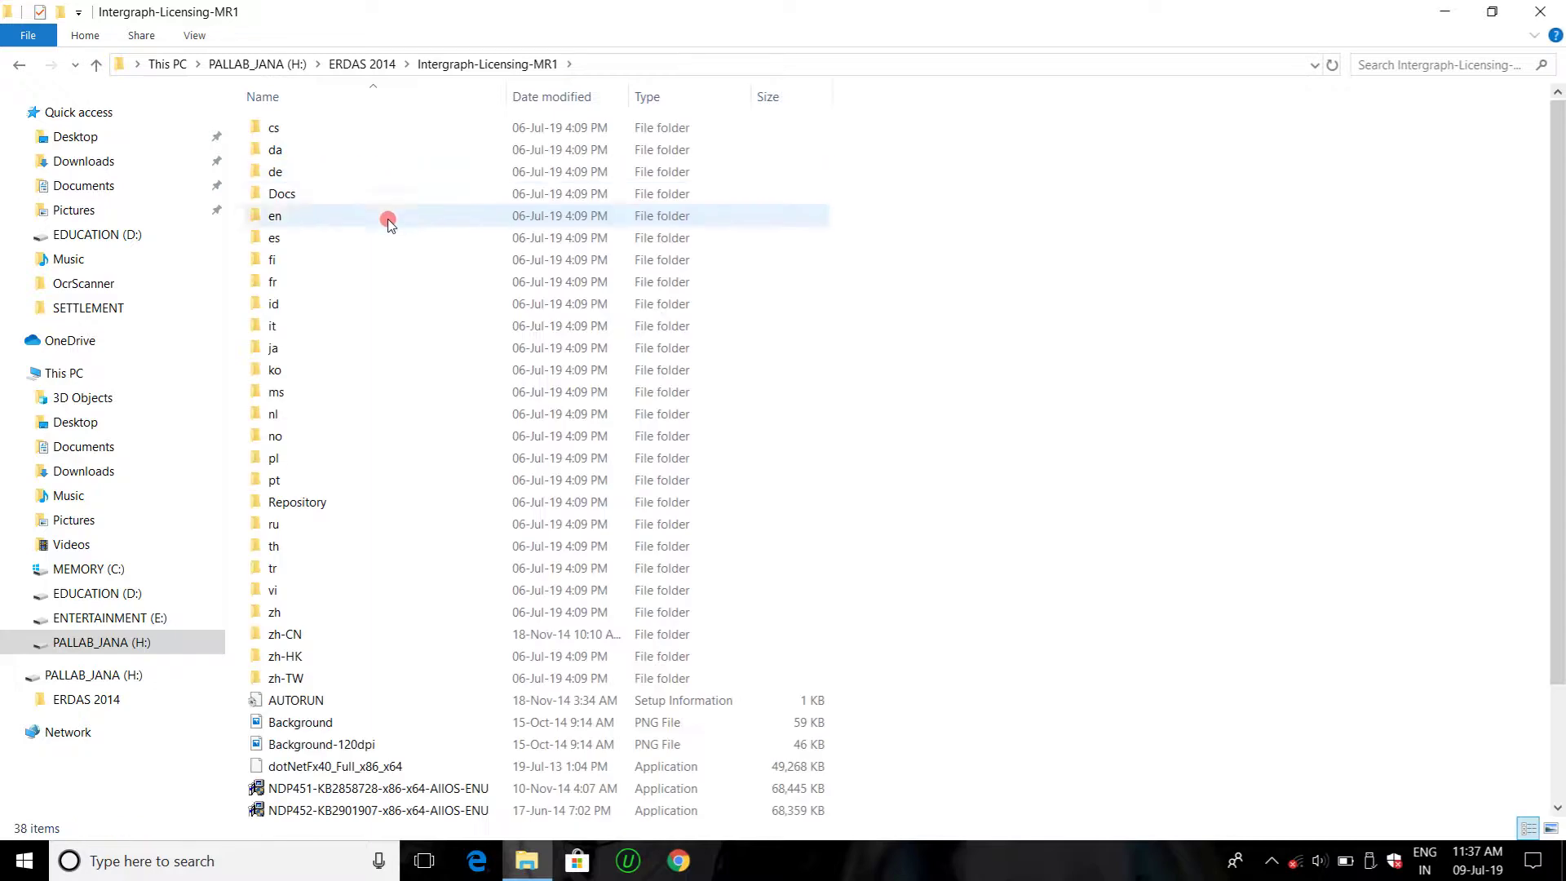
pyautogui.click(1272, 861)
pyautogui.rightClick(1276, 831)
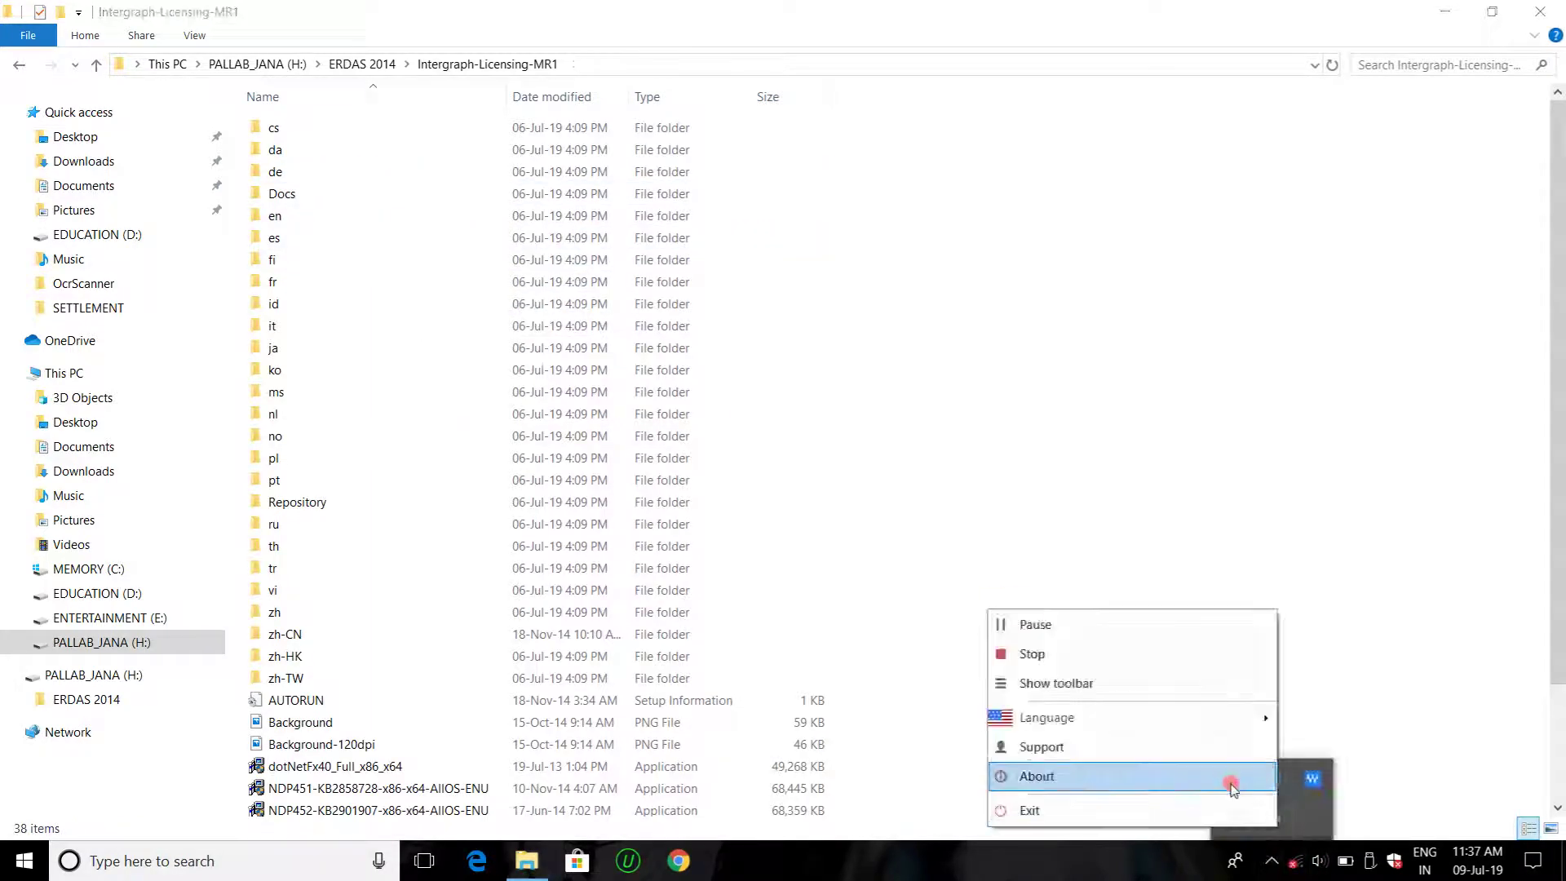
pyautogui.click(1091, 621)
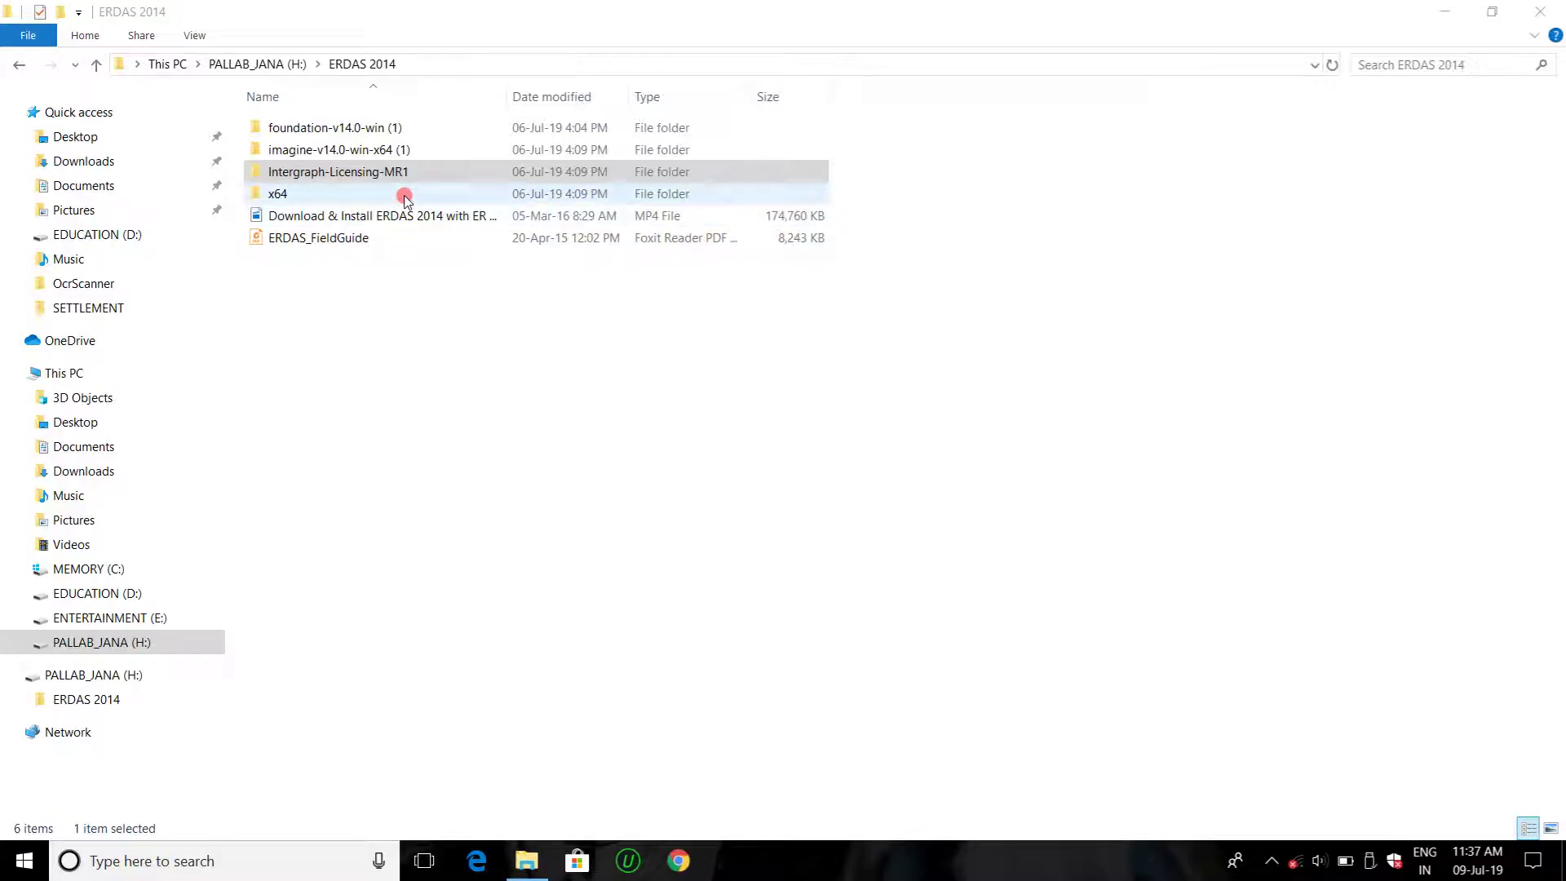
# - Open the x64 folder nested inside the x64 folder of ERDAS 2014
pyautogui.click(376, 200)
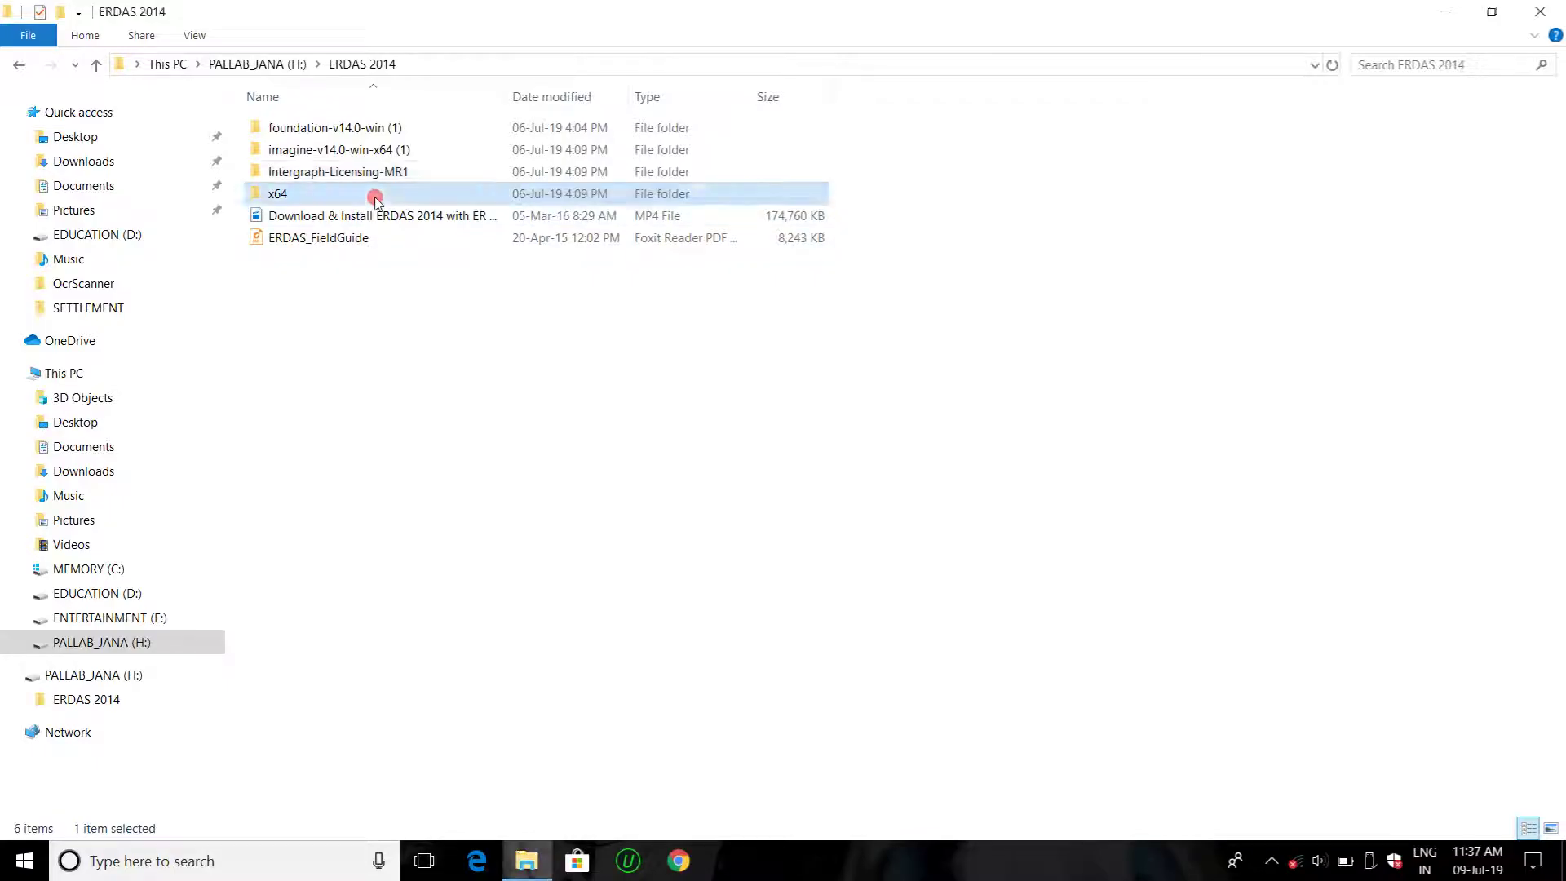
pyautogui.doubleClick(351, 198)
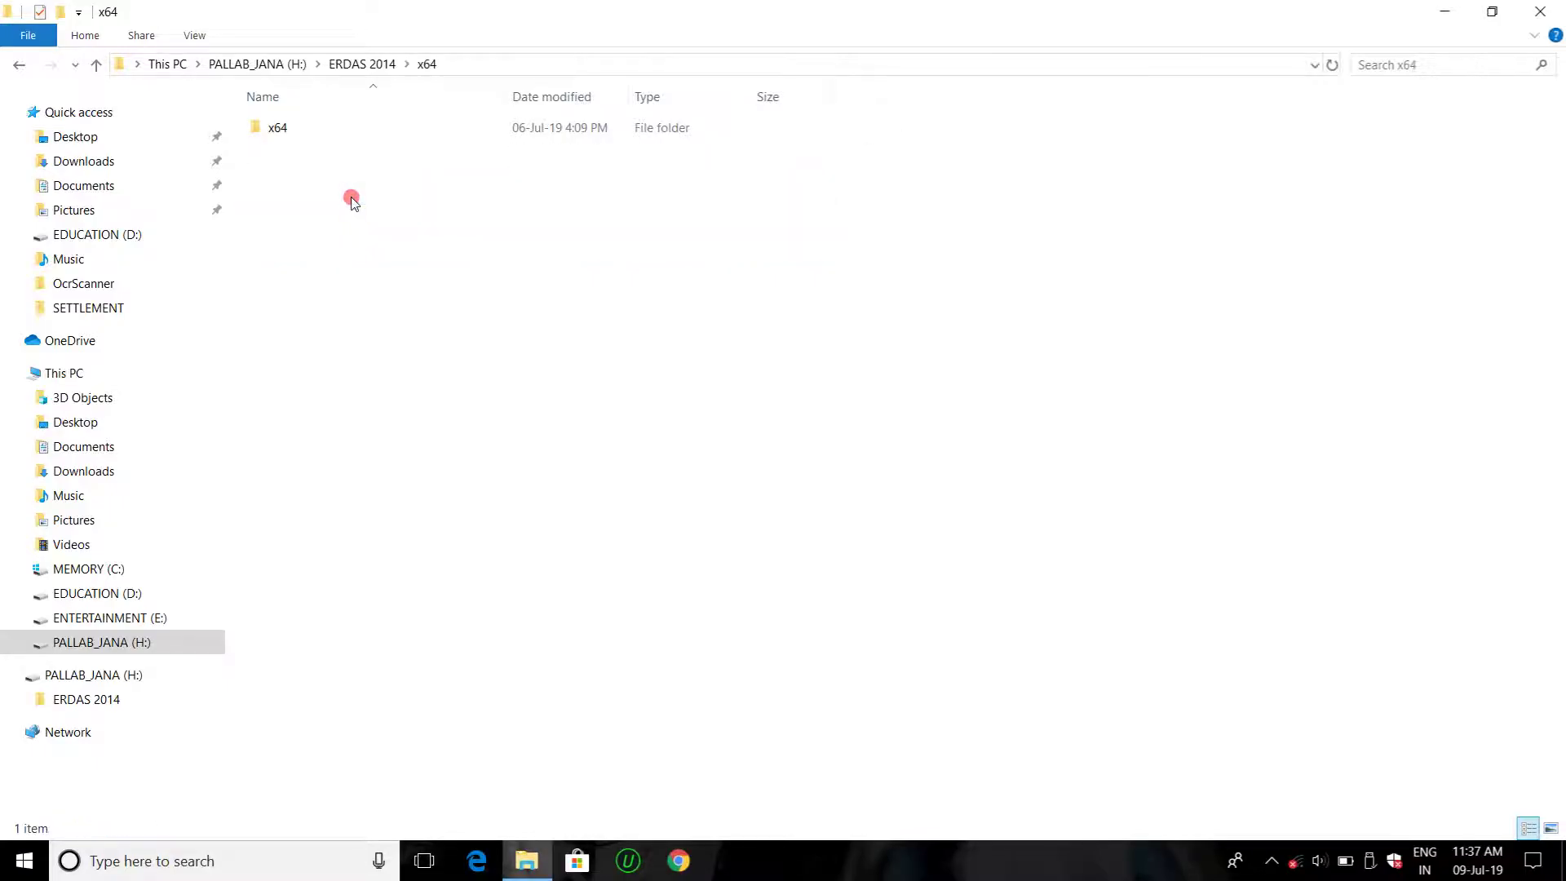
pyautogui.doubleClick(344, 130)
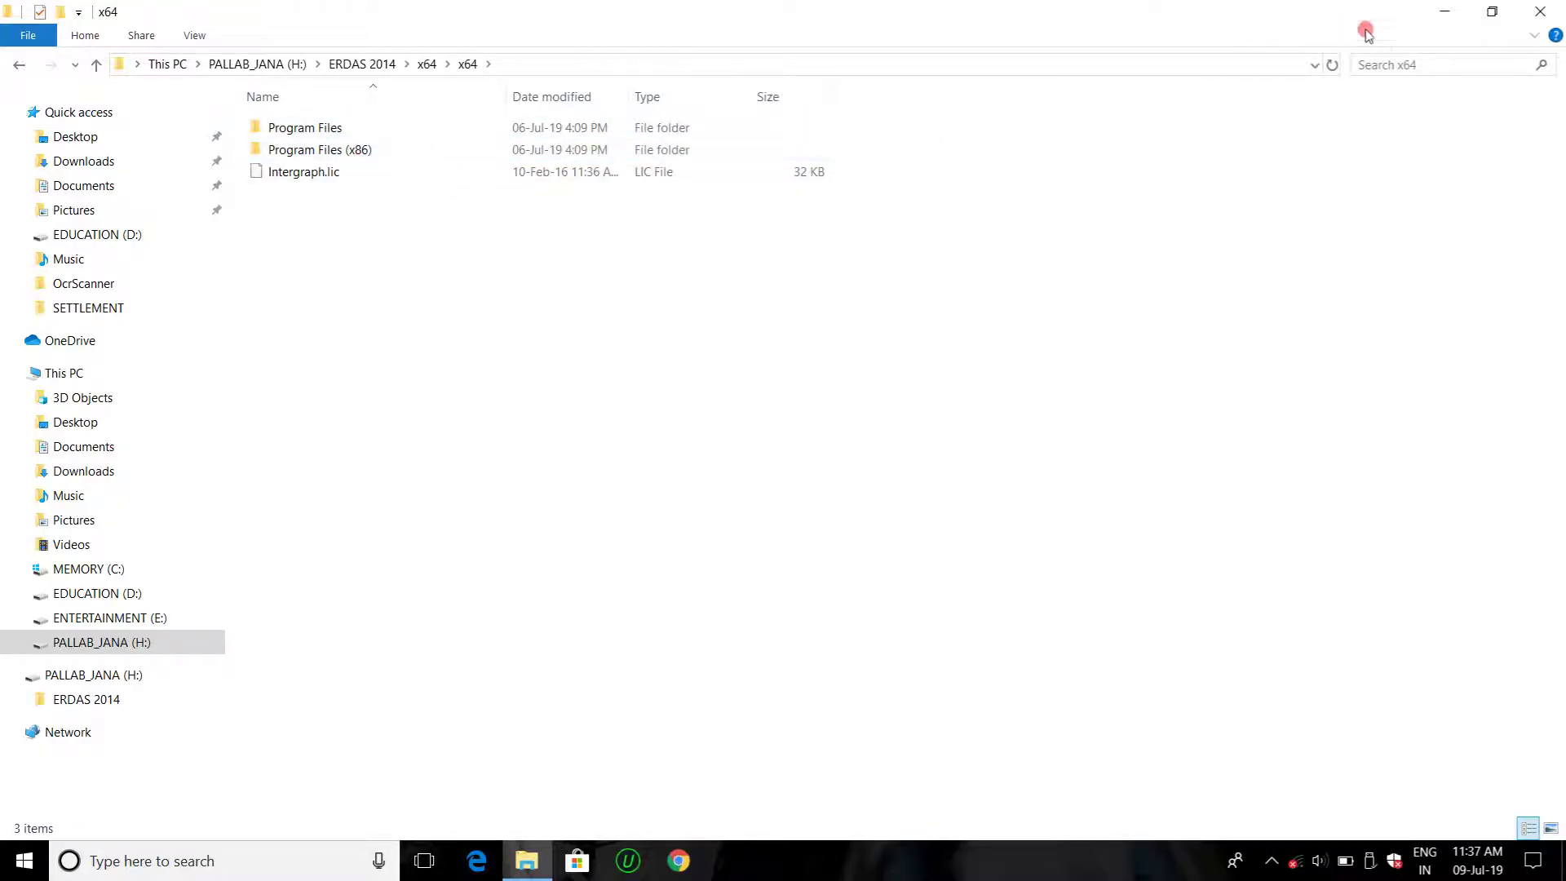
# - Shrink the x64 folder window, open a second File Explorer window beside it and show the MEMORY (C:) drive there
pyautogui.click(1505, 13)
pyautogui.moveTo(524, 201); pyautogui.dragTo(1170, 143)
pyautogui.click(56, 147)
pyautogui.doubleClick(56, 147)
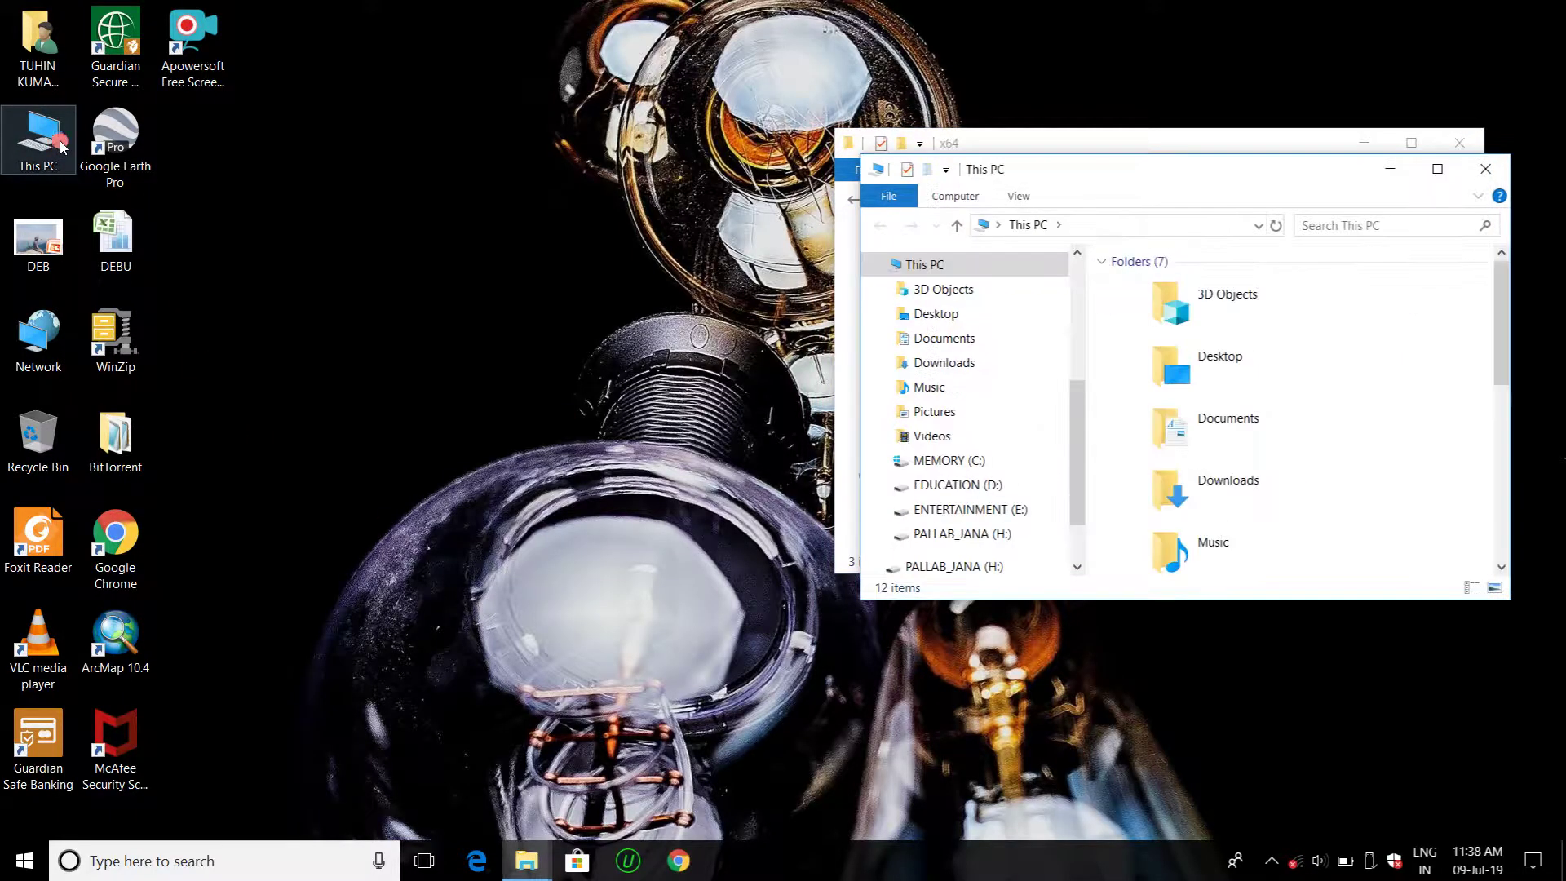
pyautogui.moveTo(1212, 163); pyautogui.dragTo(376, 106)
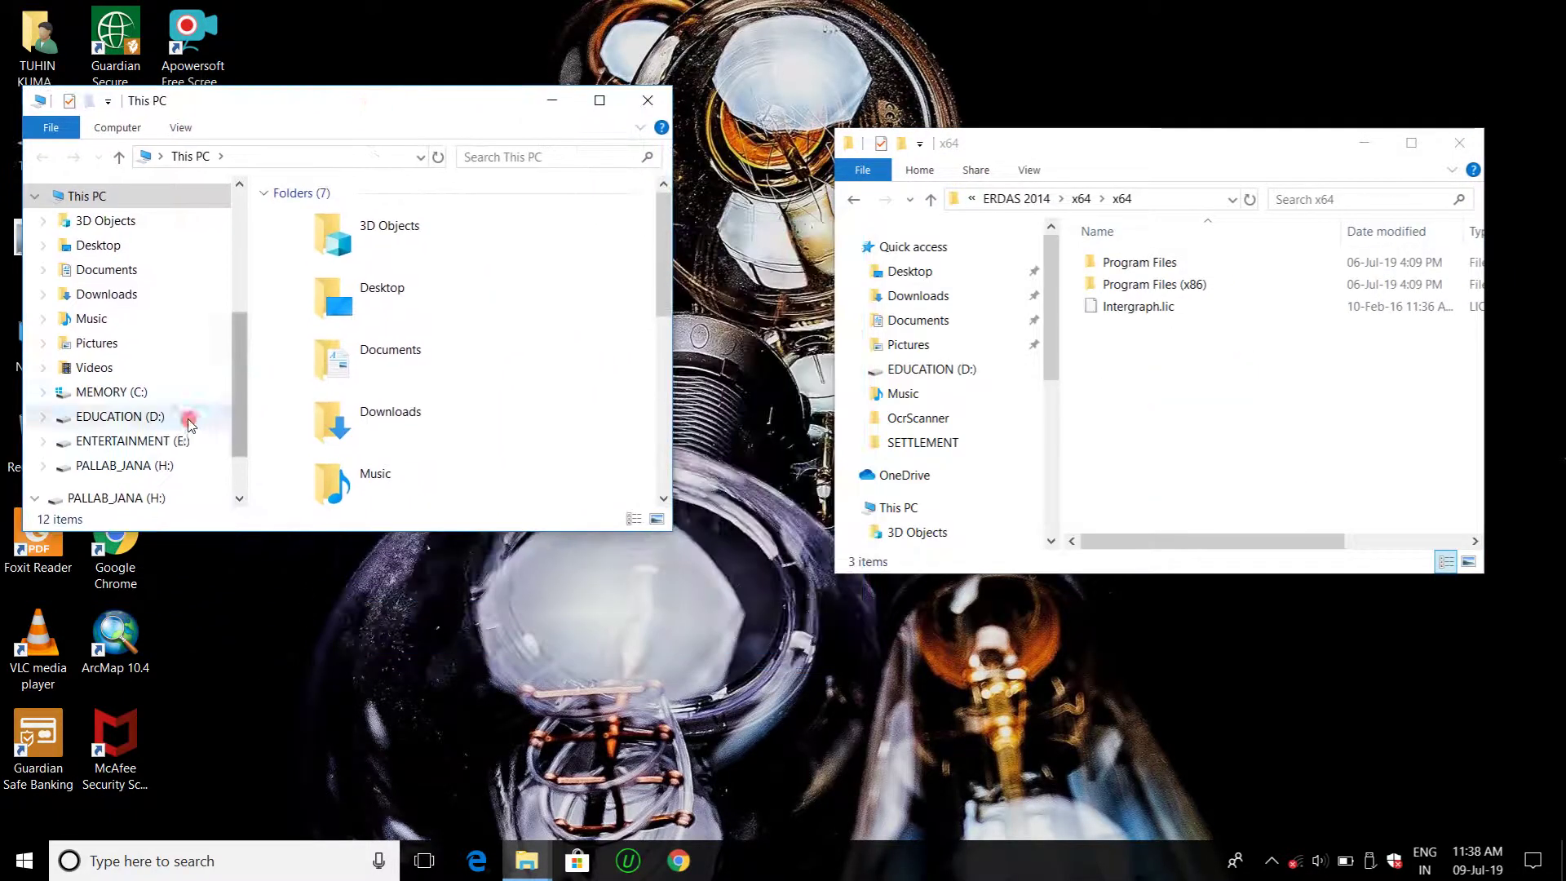
pyautogui.click(113, 396)
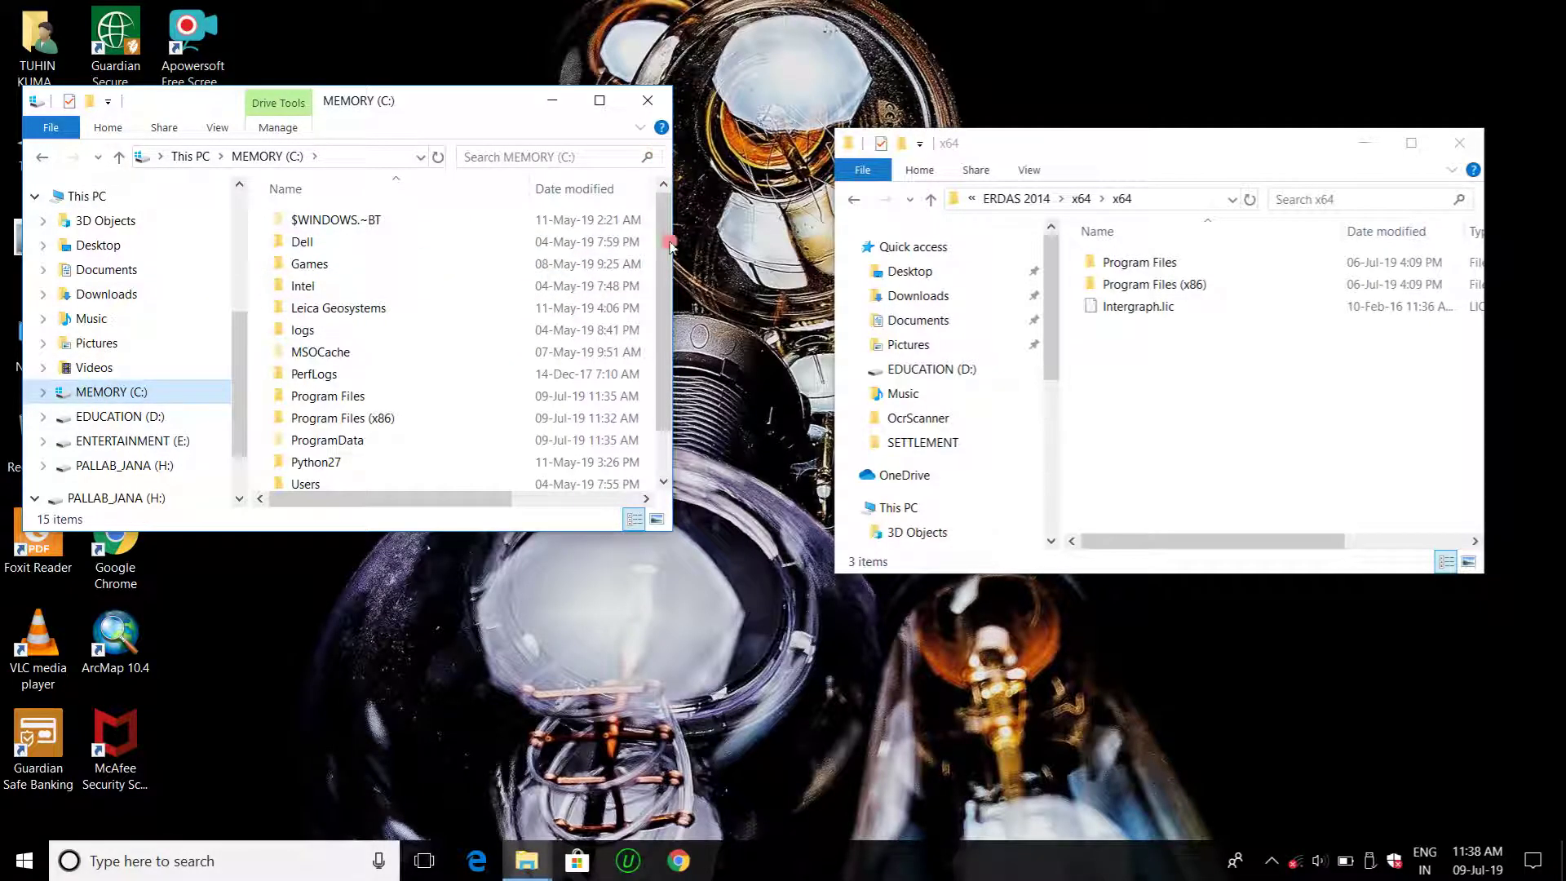
# - Enlarge the MEMORY (C:) and x64 folder windows and arrange them side by side
pyautogui.moveTo(673, 245); pyautogui.dragTo(791, 247)
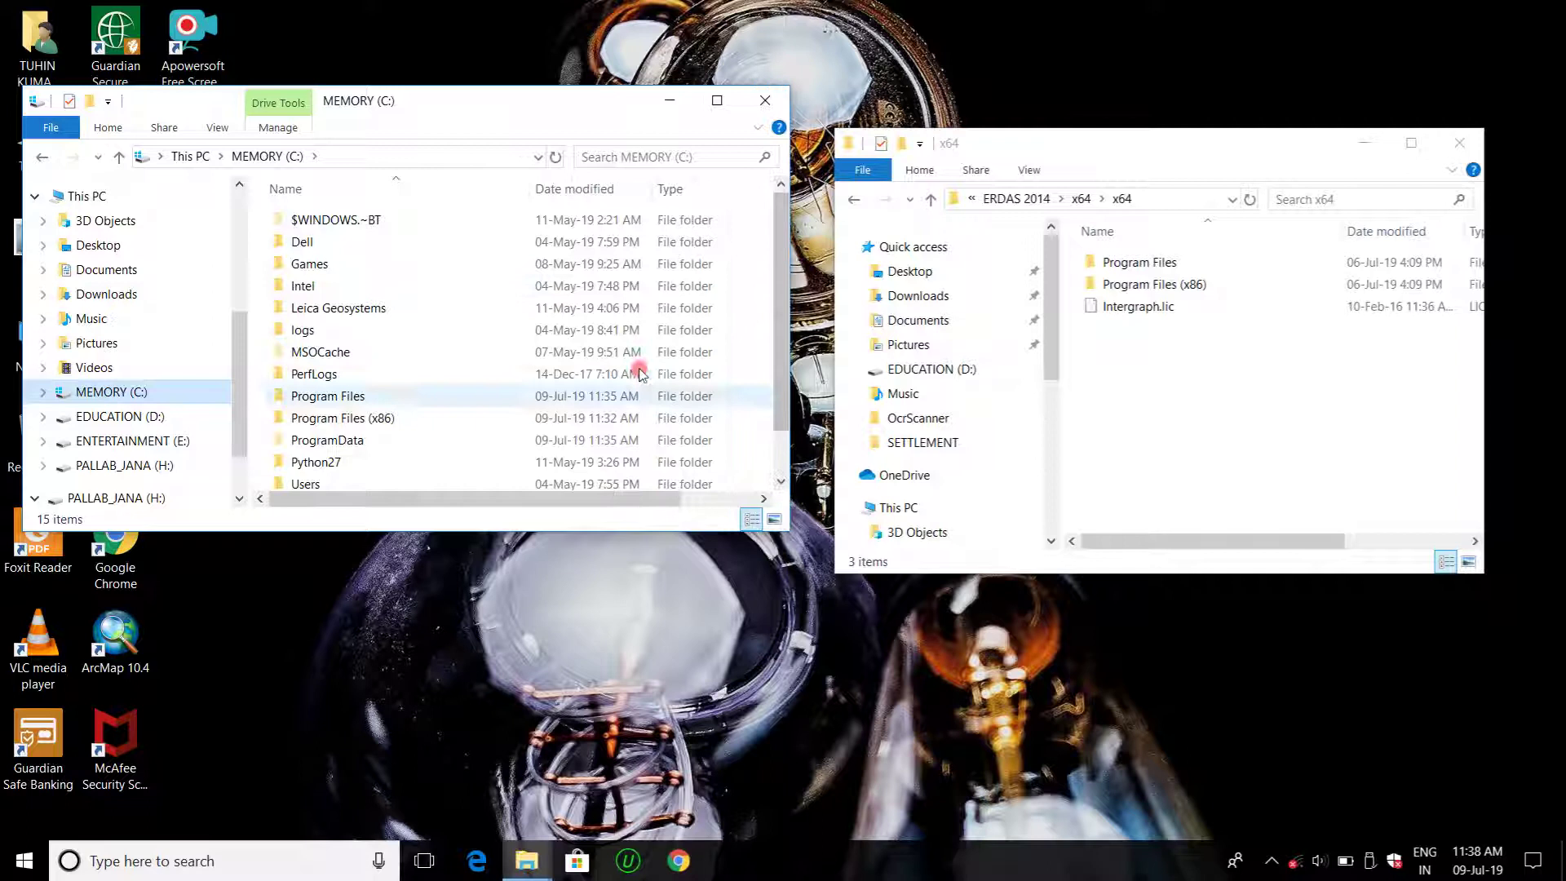
pyautogui.moveTo(459, 531); pyautogui.dragTo(447, 735)
pyautogui.moveTo(788, 367); pyautogui.dragTo(815, 367)
pyautogui.moveTo(409, 106); pyautogui.dragTo(400, 99)
pyautogui.moveTo(1185, 122); pyautogui.dragTo(1178, 73)
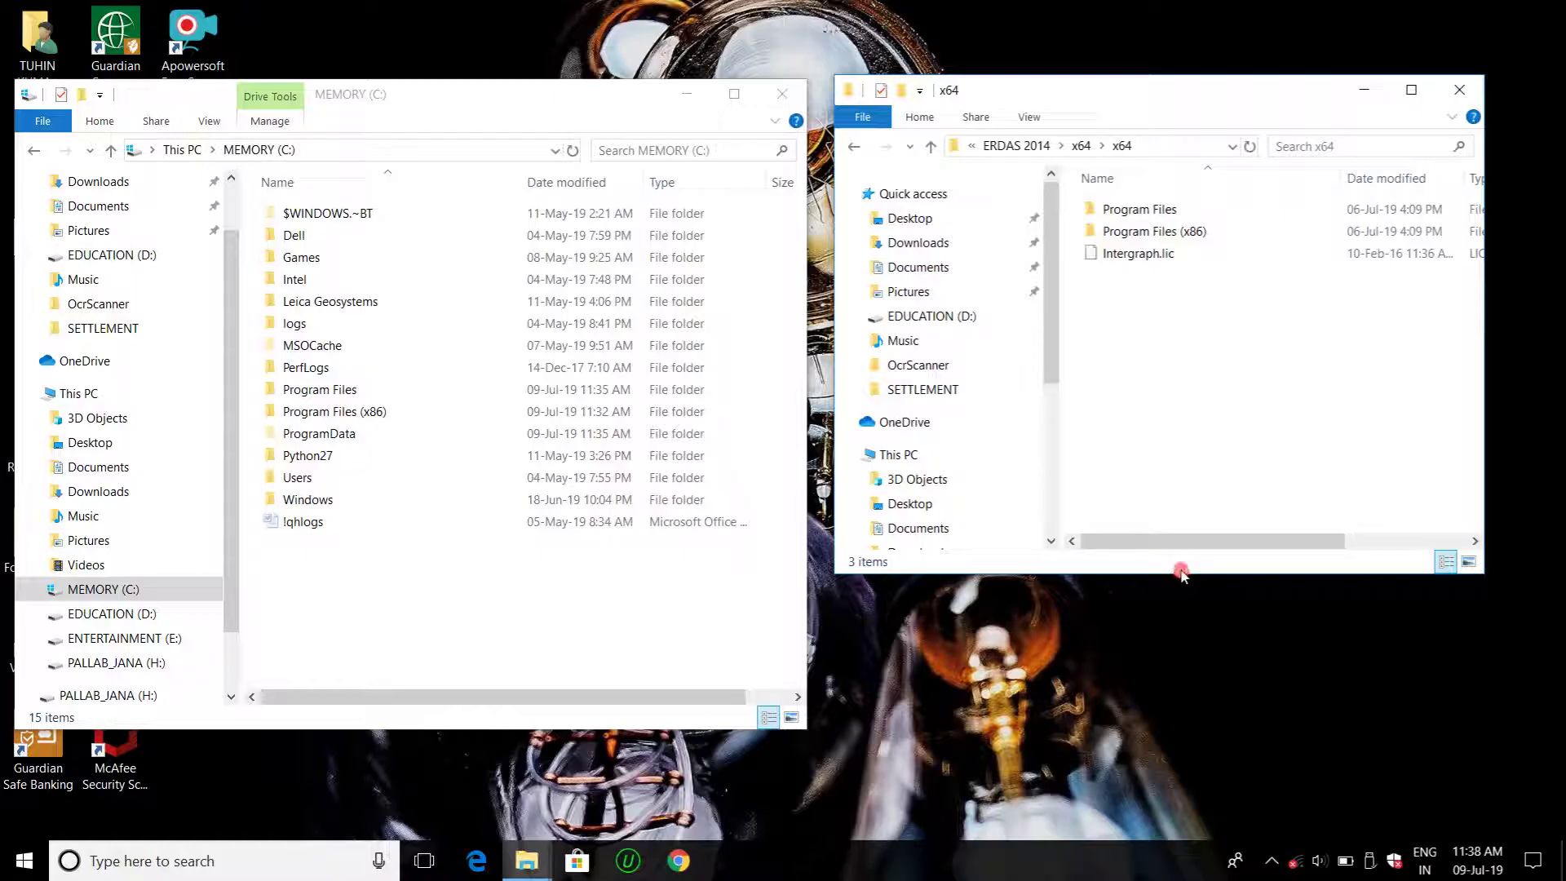
pyautogui.moveTo(1178, 577); pyautogui.dragTo(1162, 713)
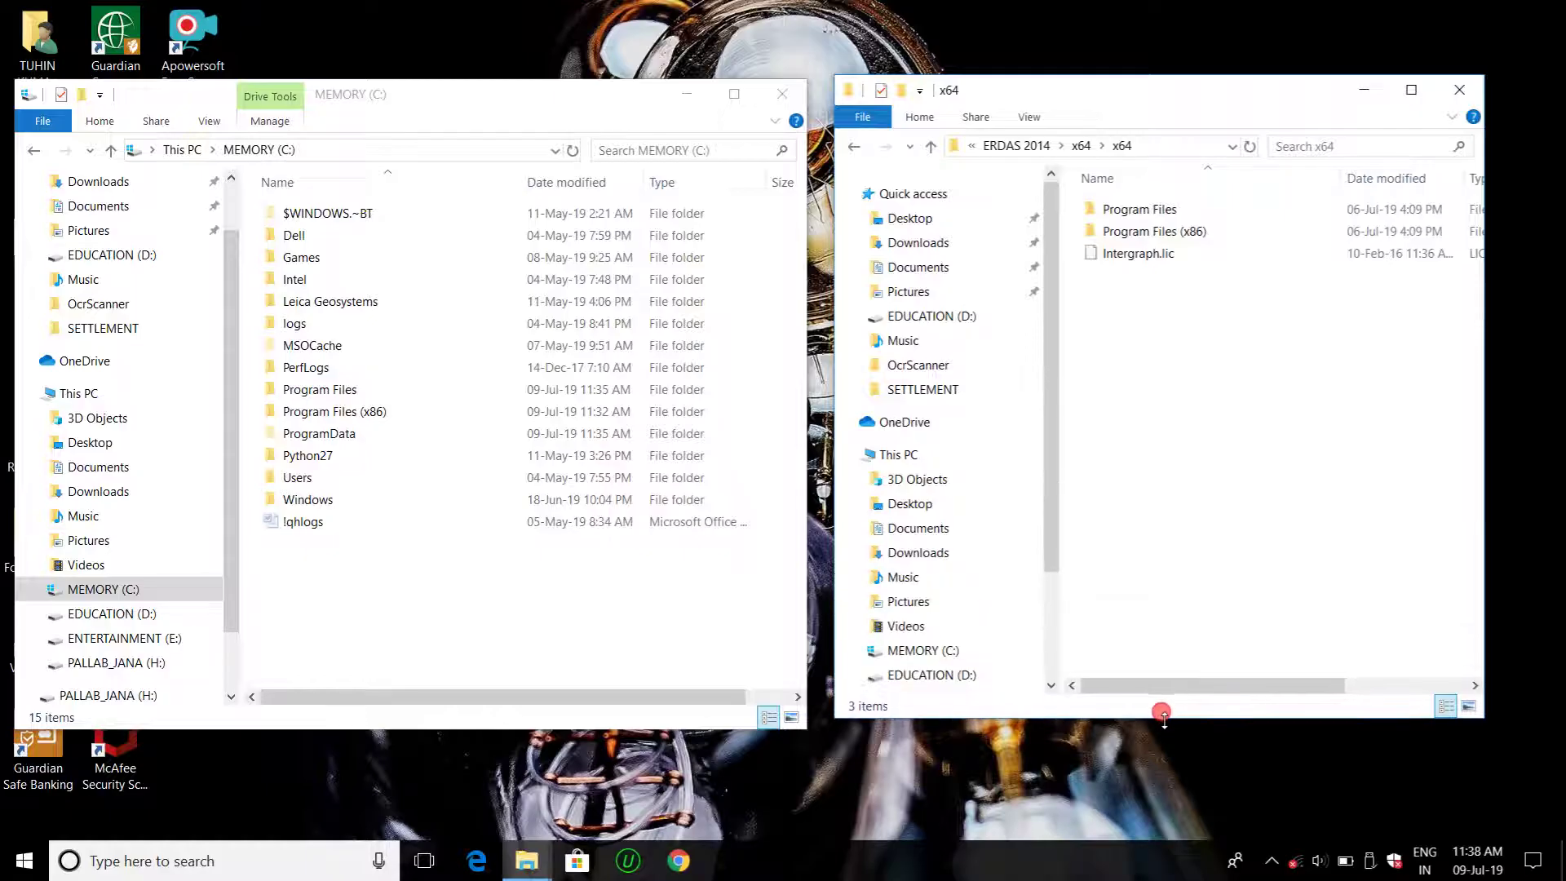
pyautogui.moveTo(1211, 92); pyautogui.dragTo(1181, 102)
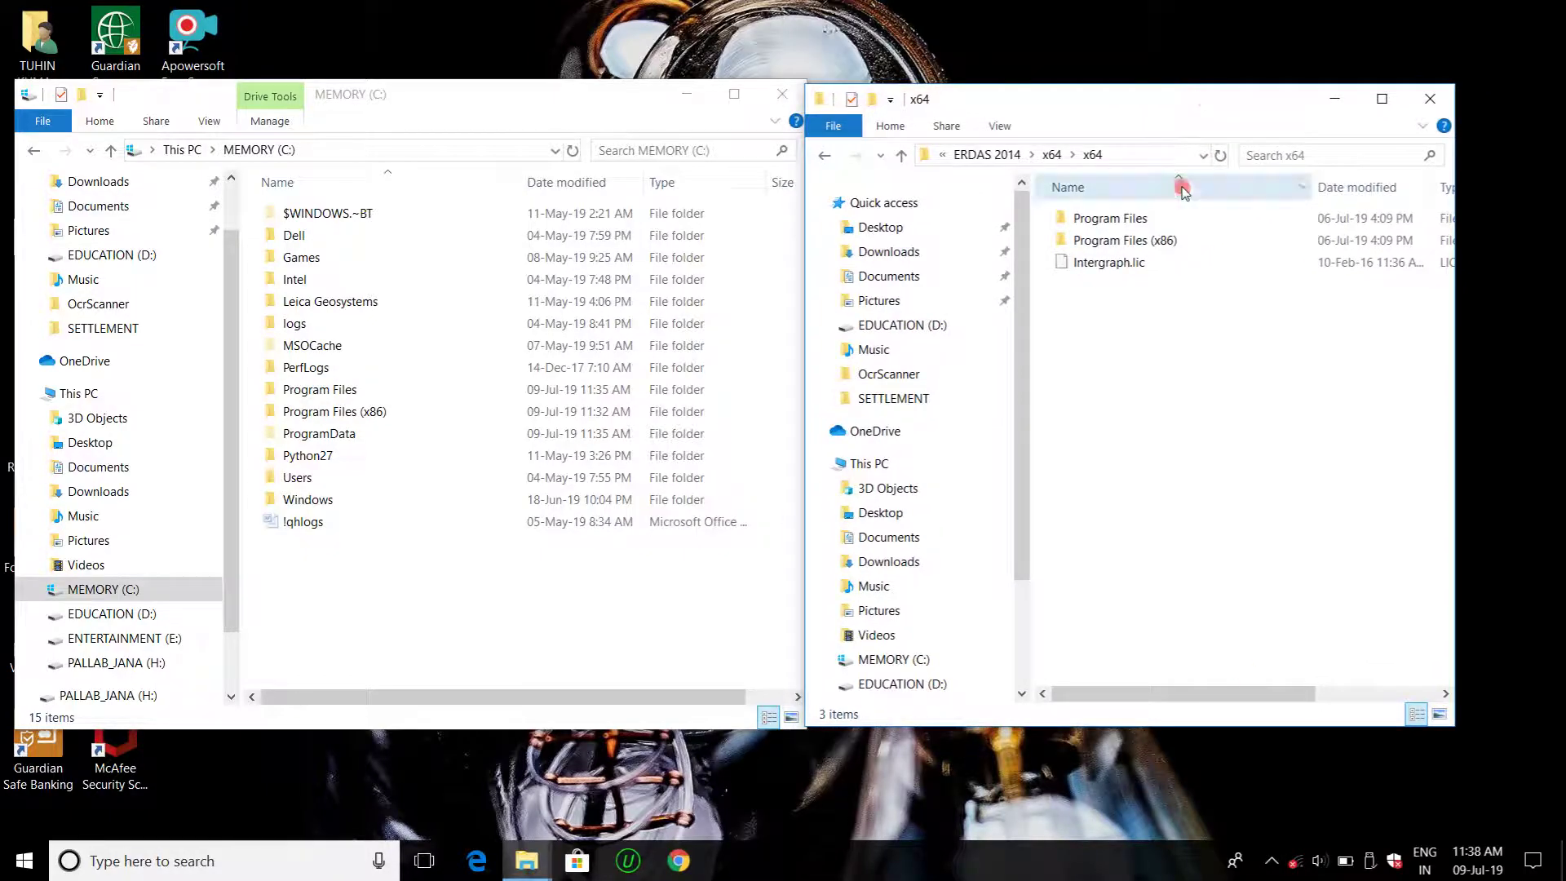
pyautogui.click(1263, 850)
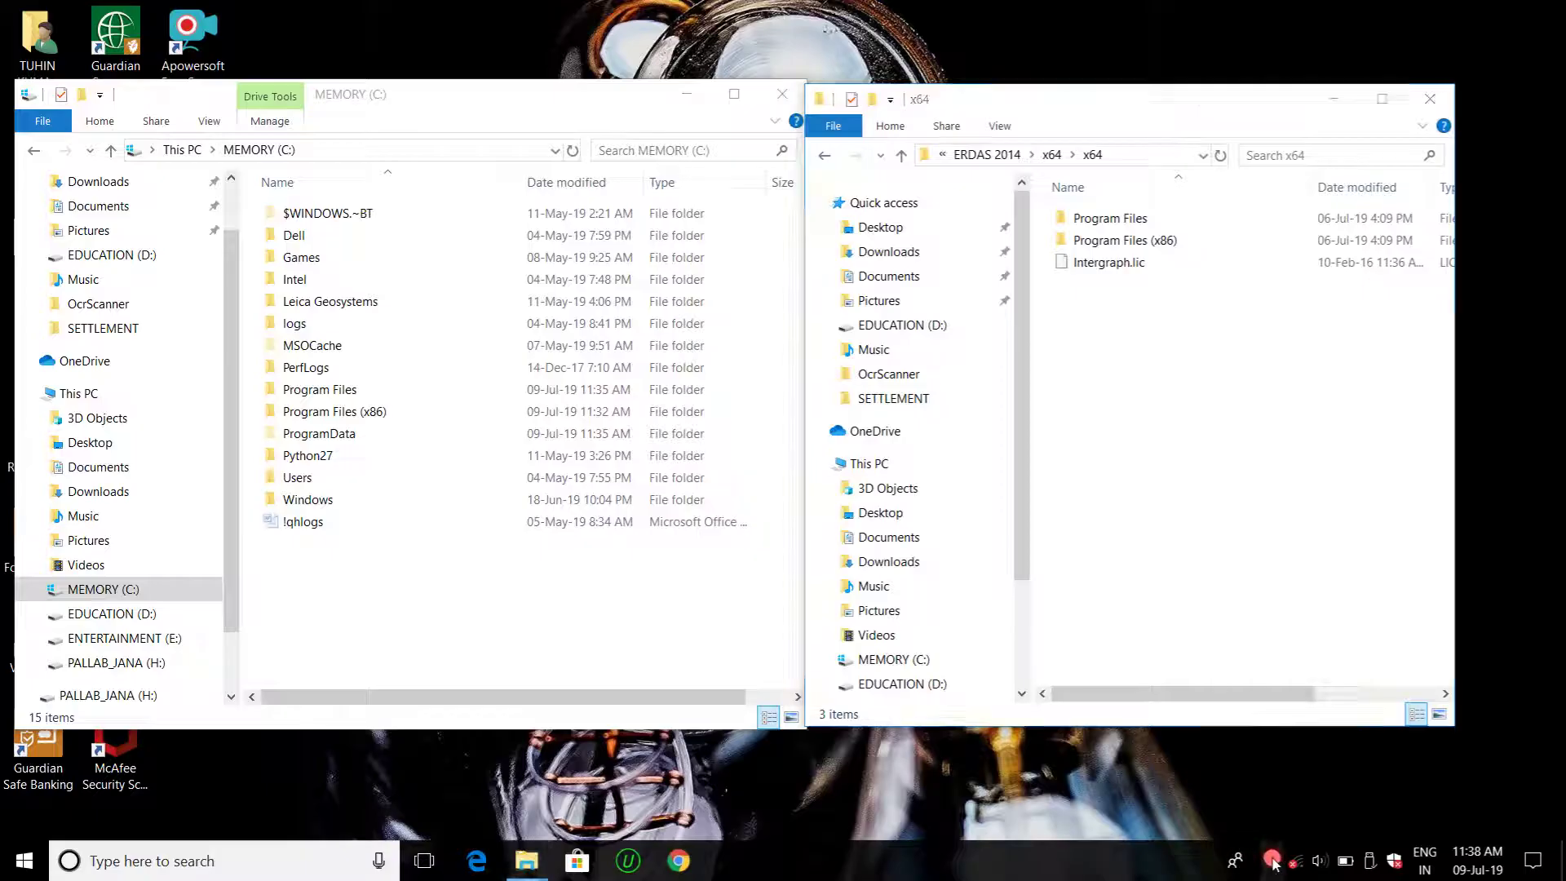
pyautogui.click(1101, 549)
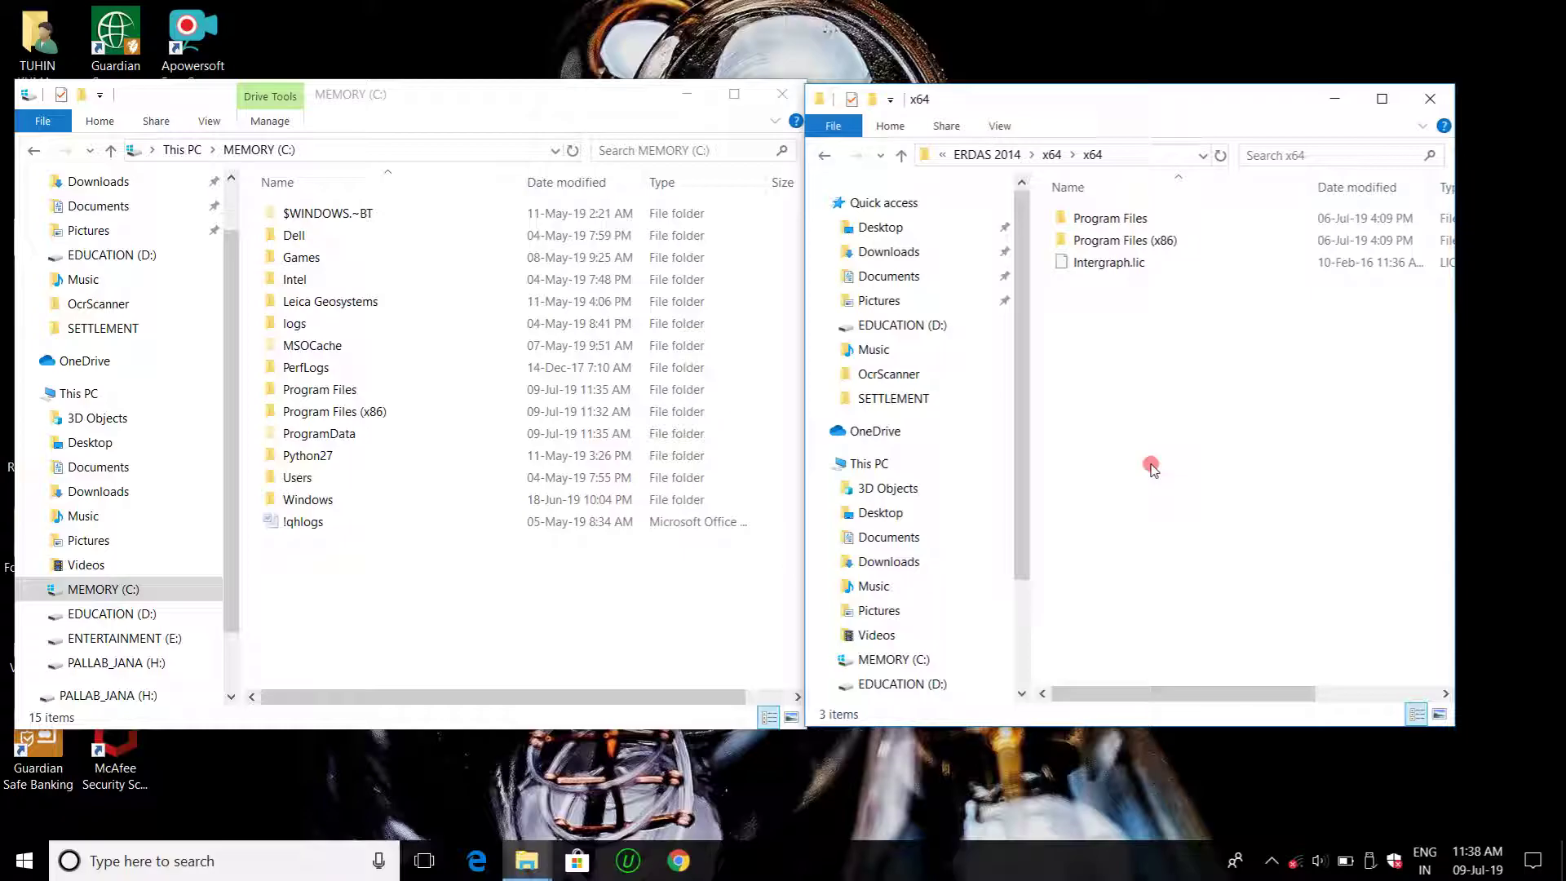
# - Open Program Files > Intergraph > ERDAS IMAGINE 2014 on the C: drive and in the x64 source folder
pyautogui.doubleClick(391, 391)
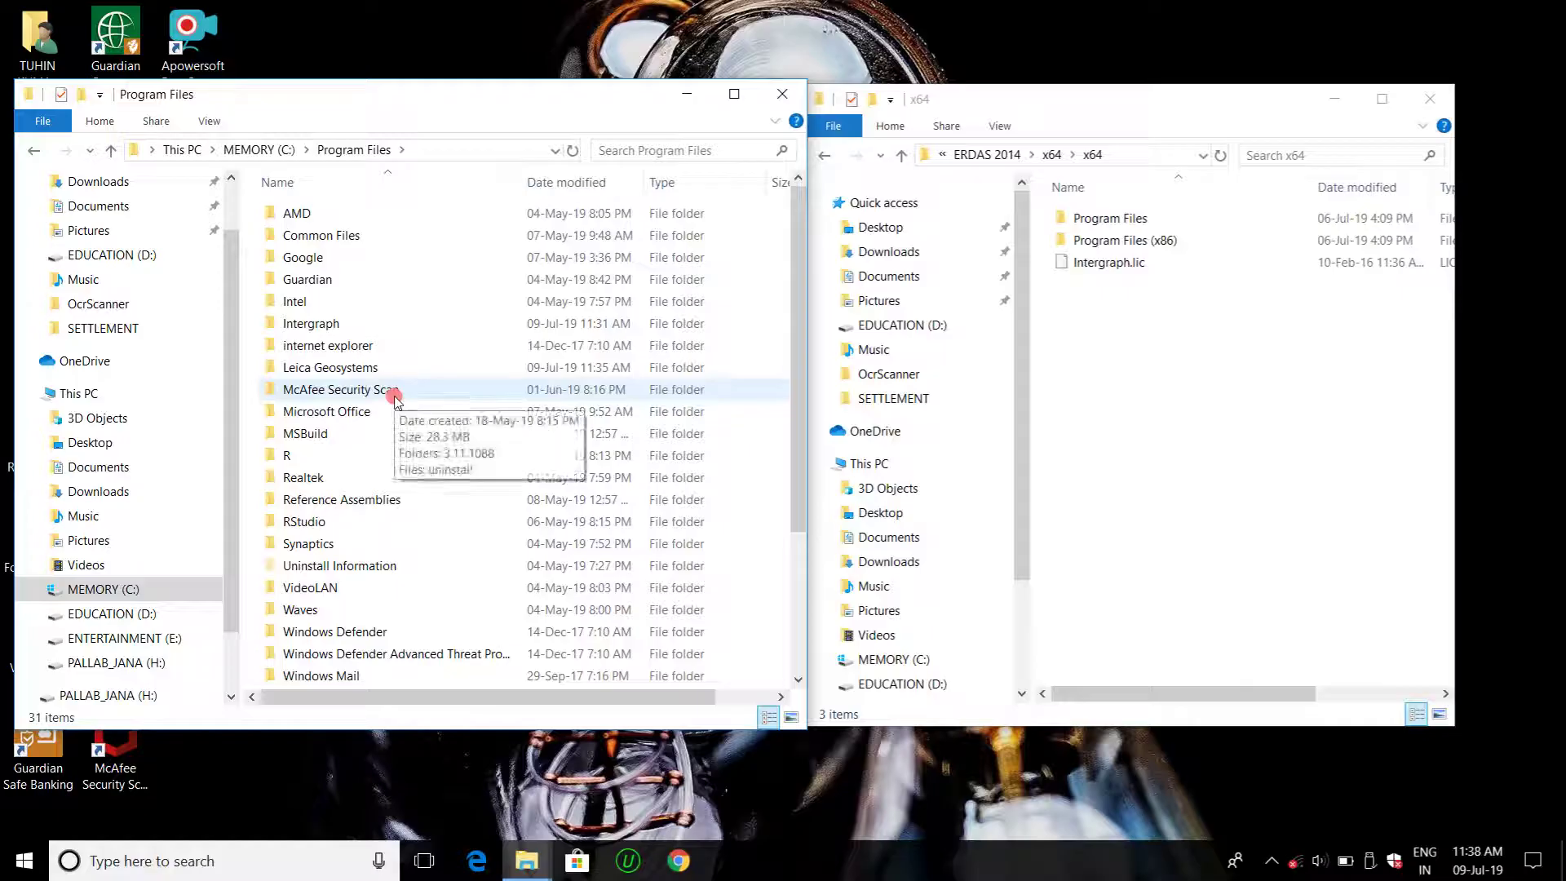
pyautogui.doubleClick(1192, 219)
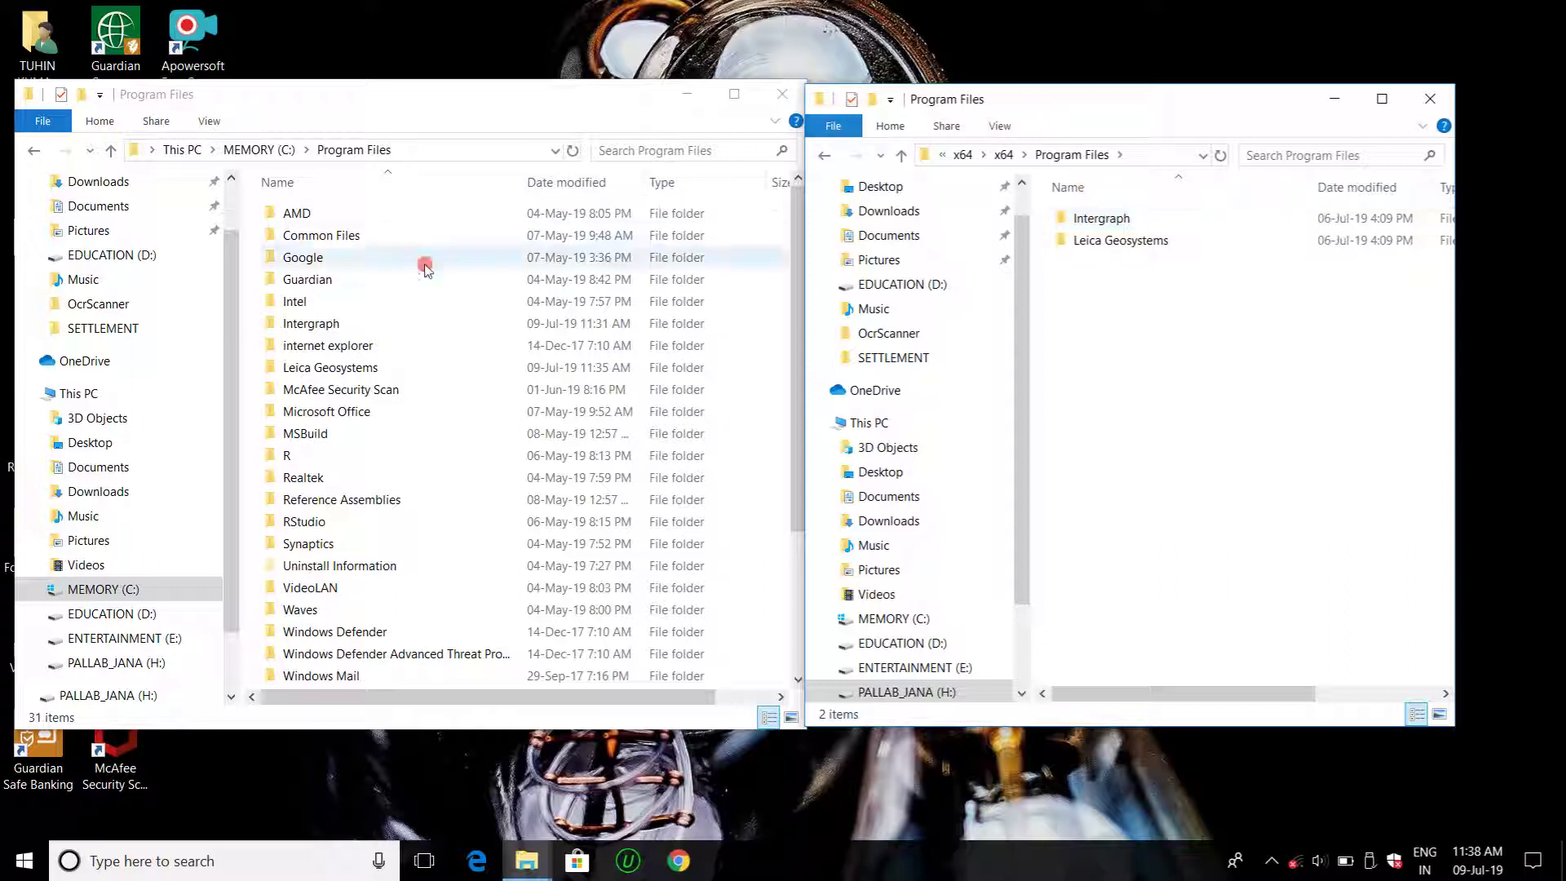
pyautogui.doubleClick(375, 324)
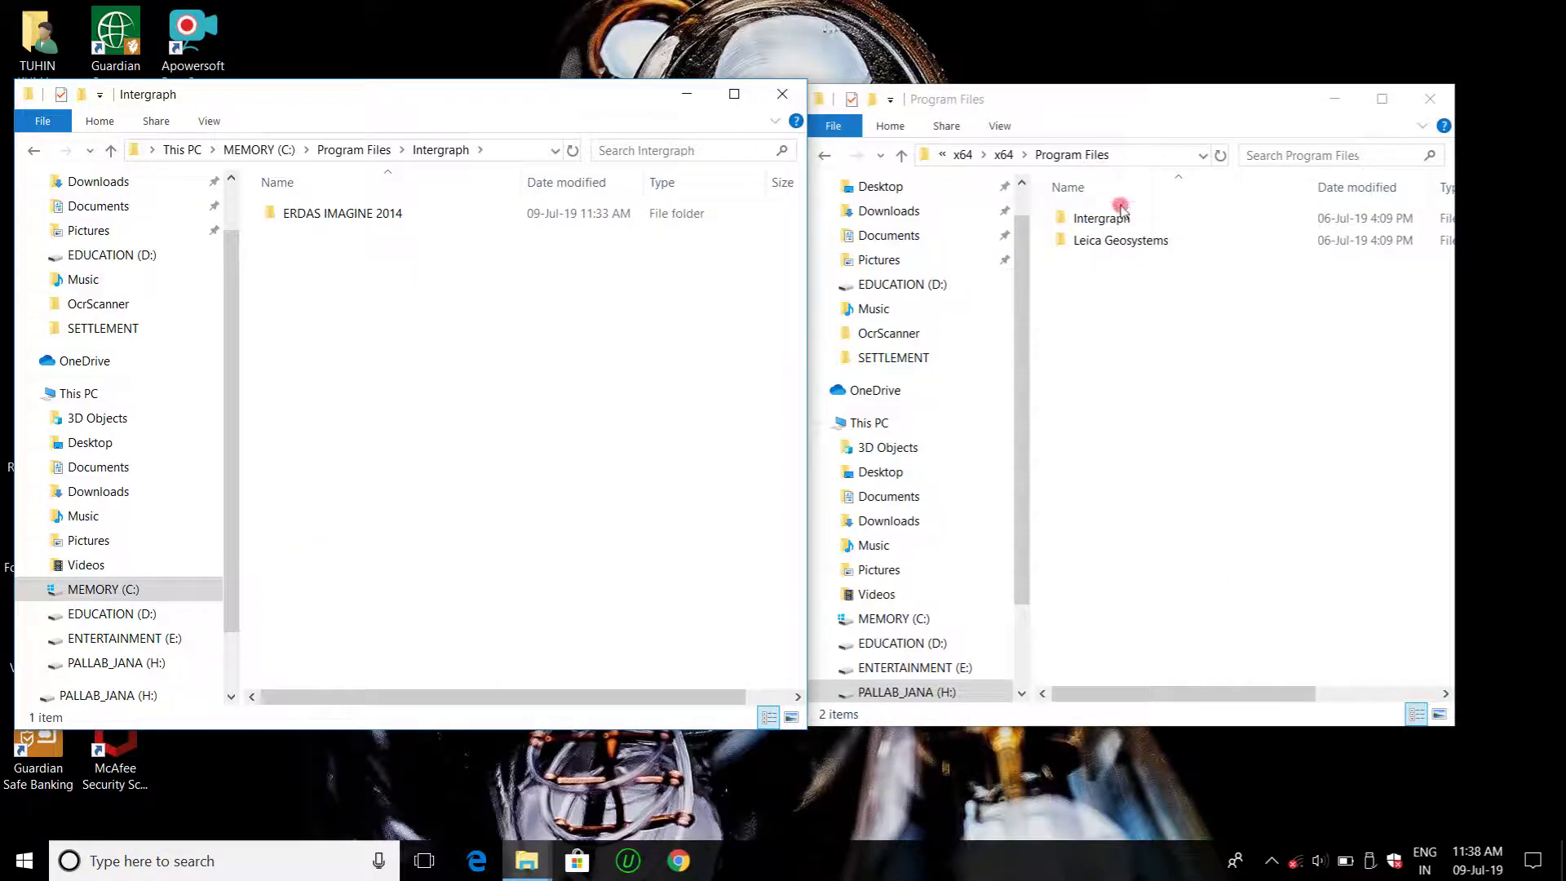
pyautogui.doubleClick(1113, 218)
pyautogui.click(1138, 222)
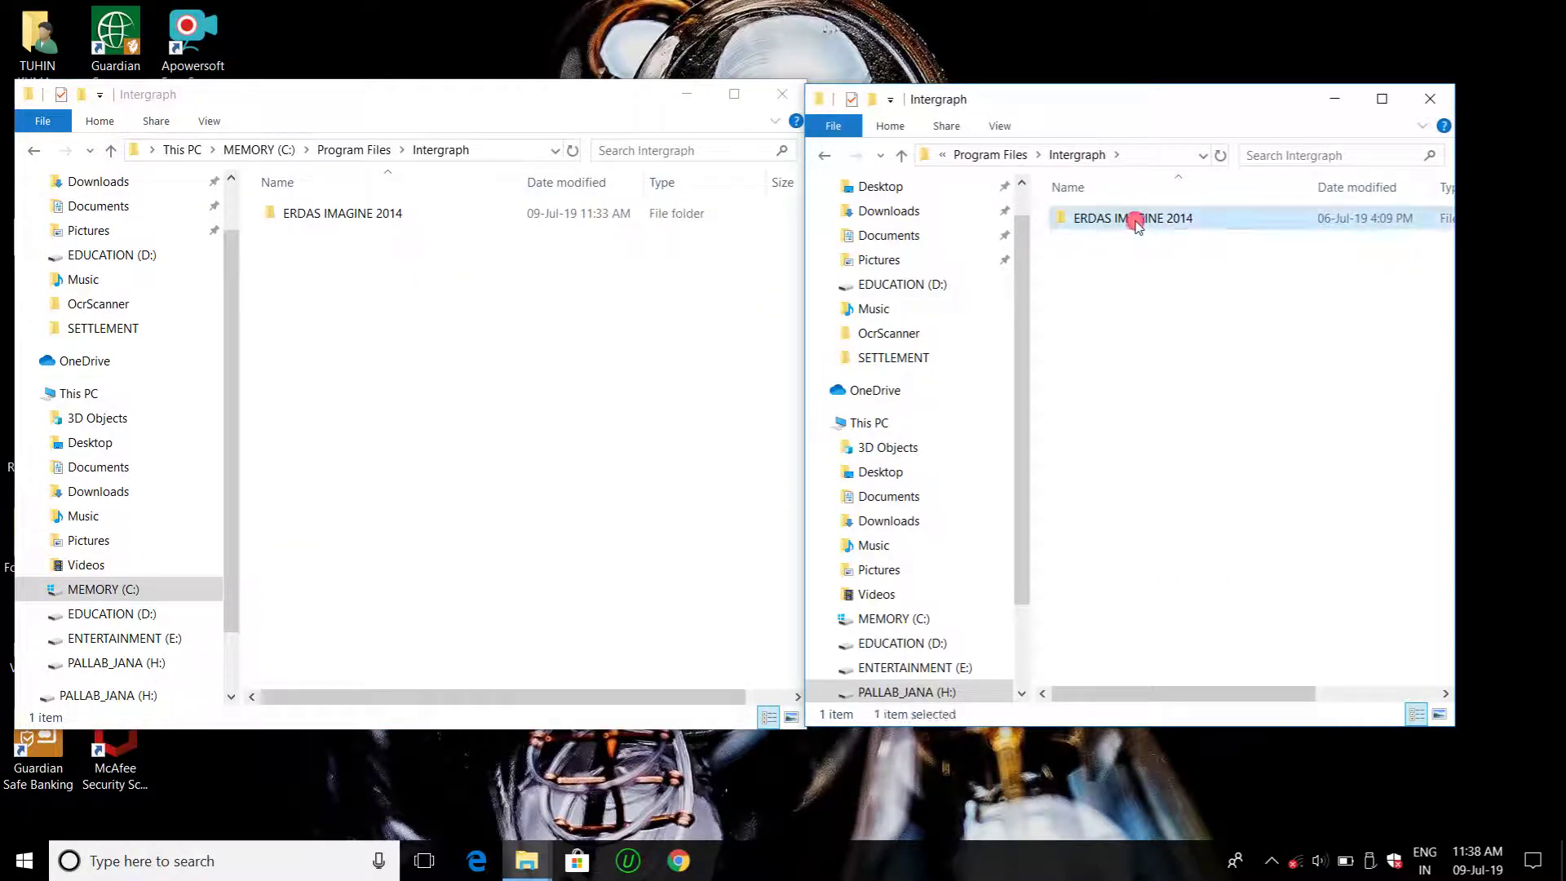
pyautogui.doubleClick(1138, 220)
pyautogui.doubleClick(454, 213)
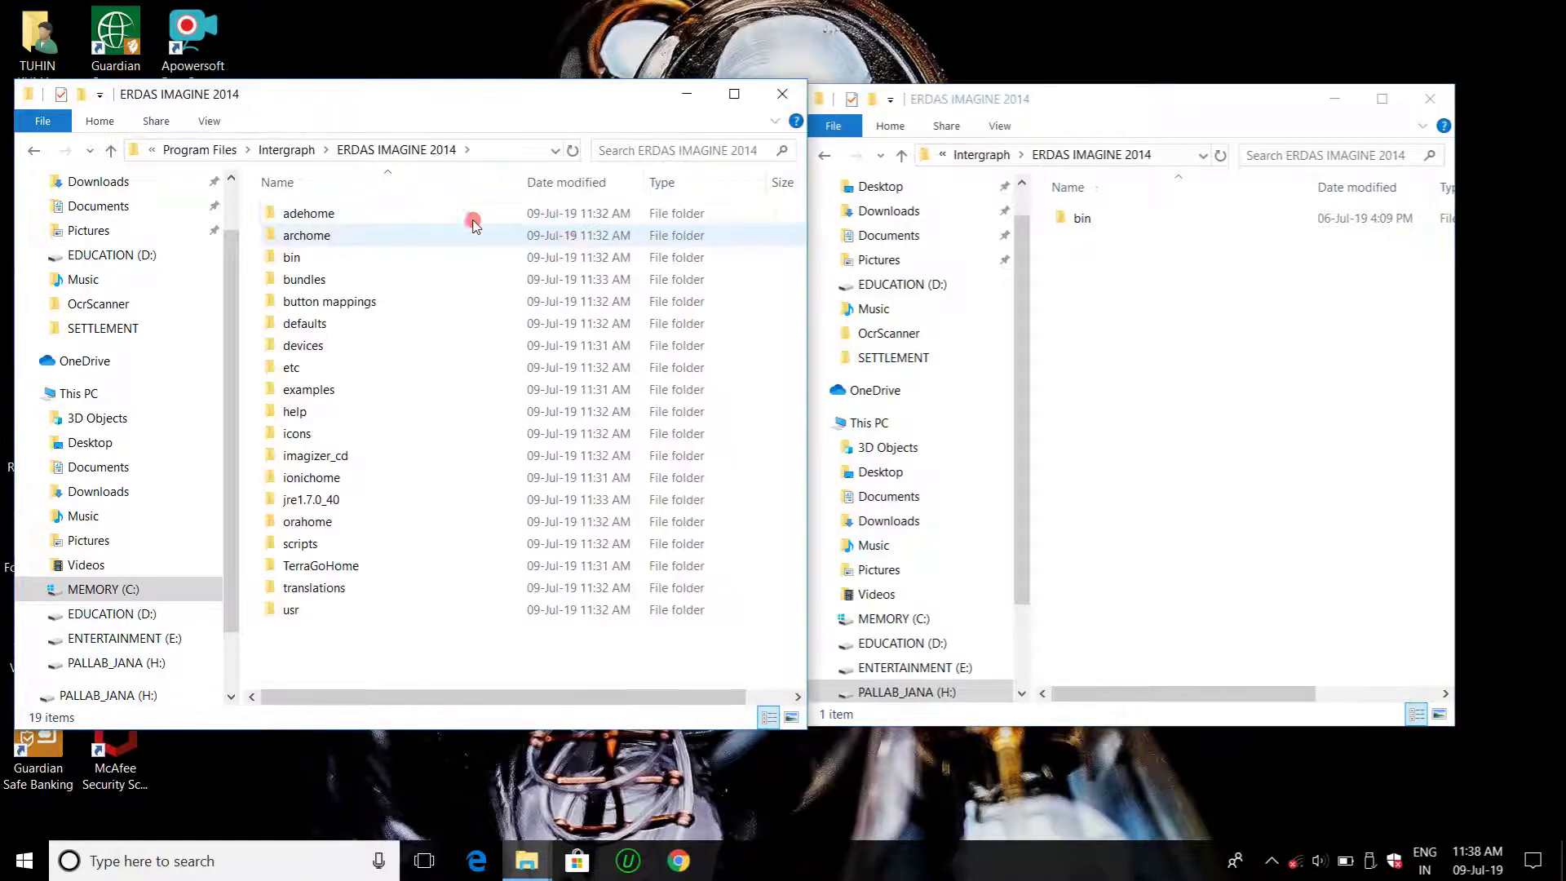
# - Open the win32release folder inside bin in both the source and the installed ERDAS IMAGINE 2014 folders
pyautogui.doubleClick(1085, 218)
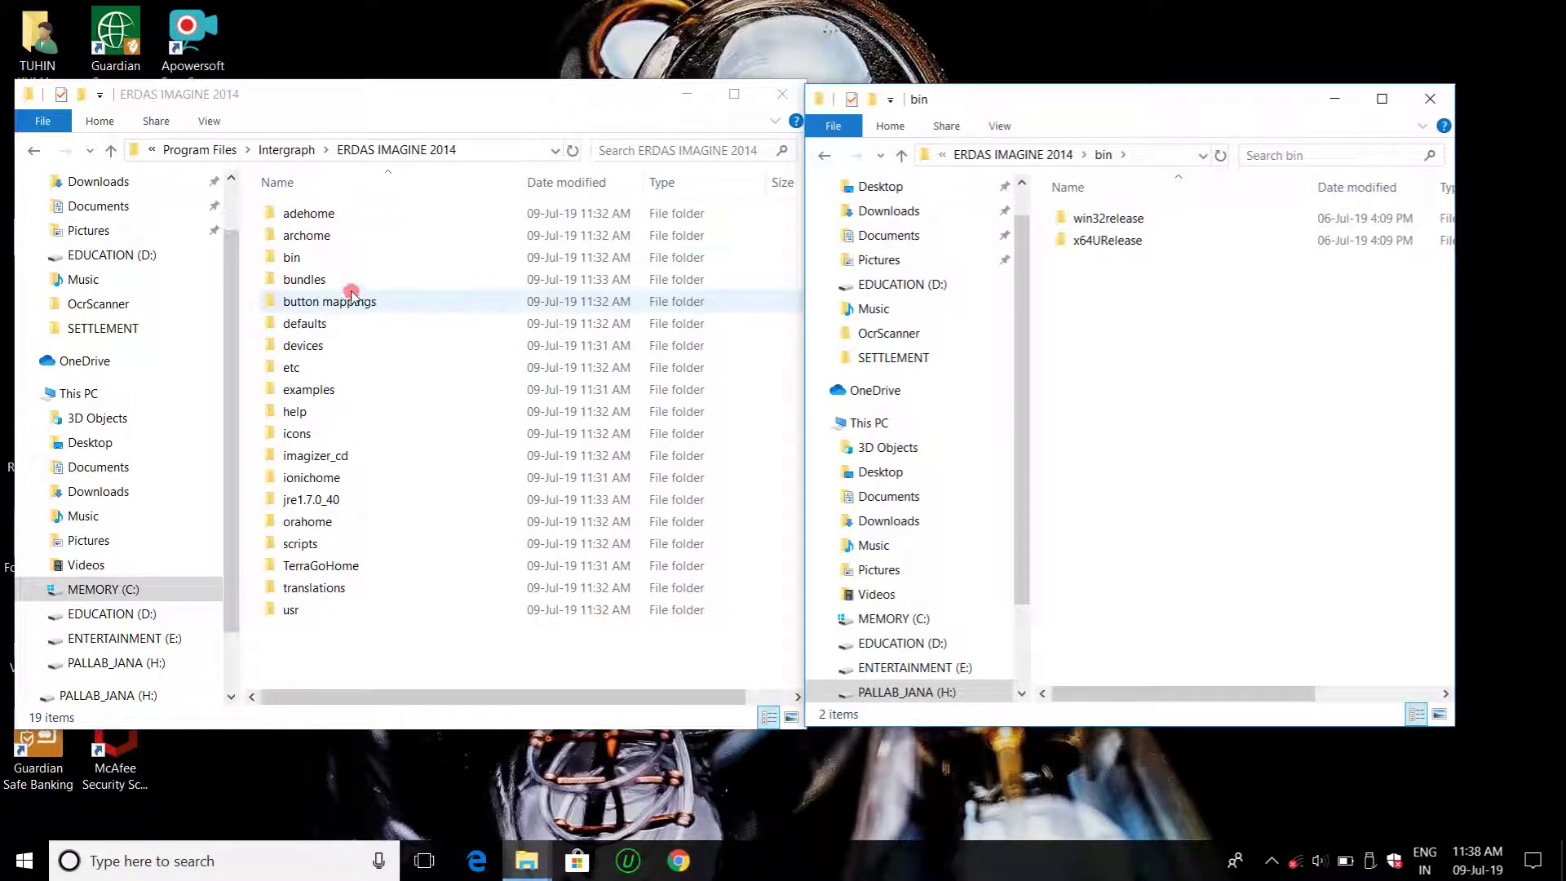
pyautogui.doubleClick(329, 258)
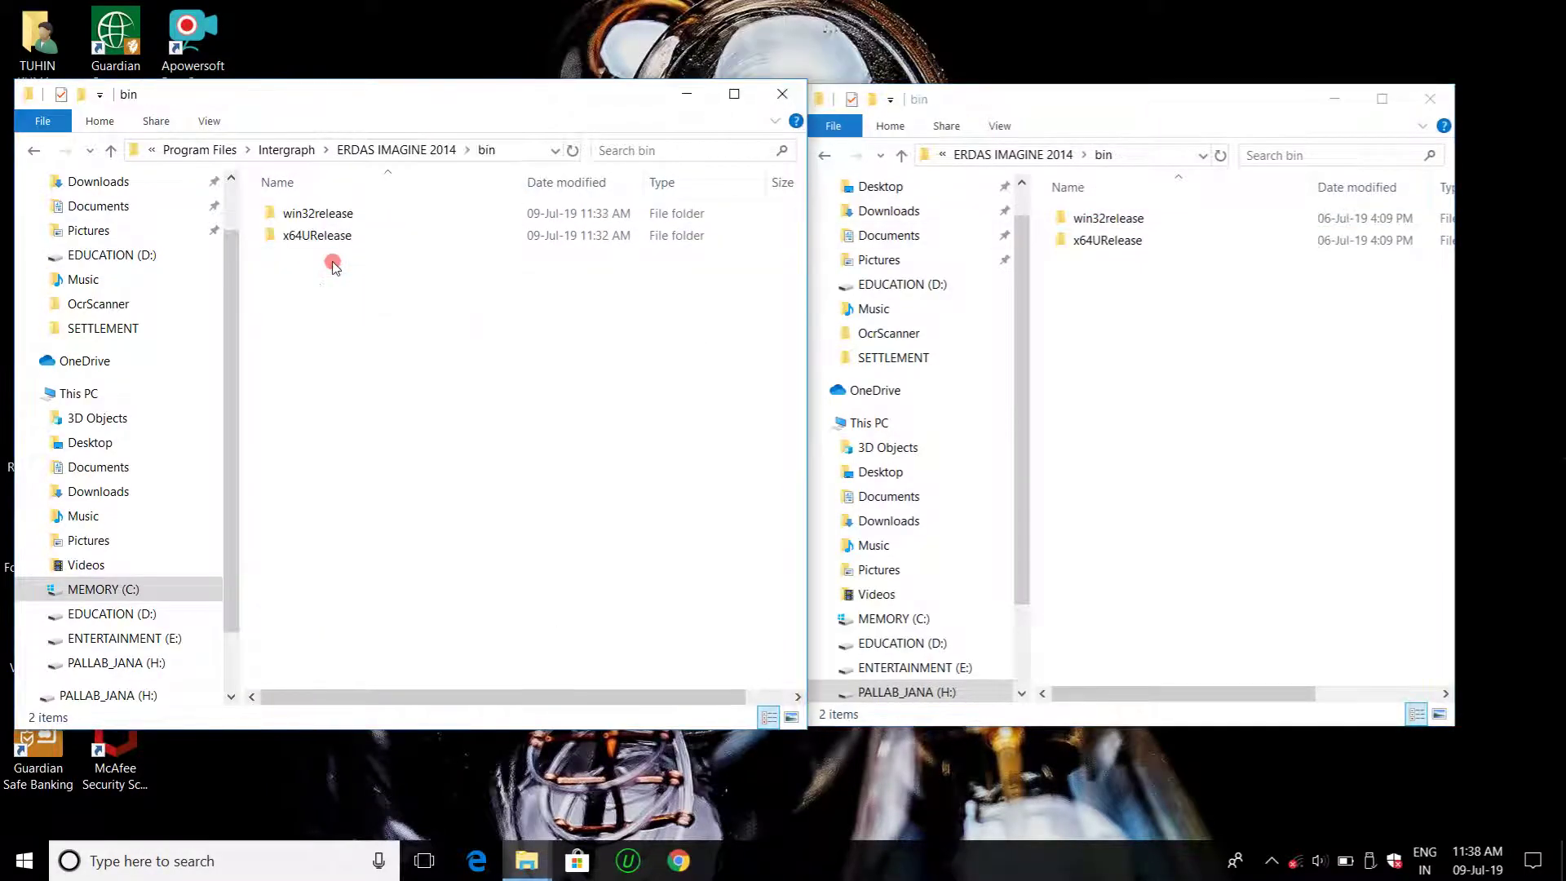
pyautogui.doubleClick(1118, 220)
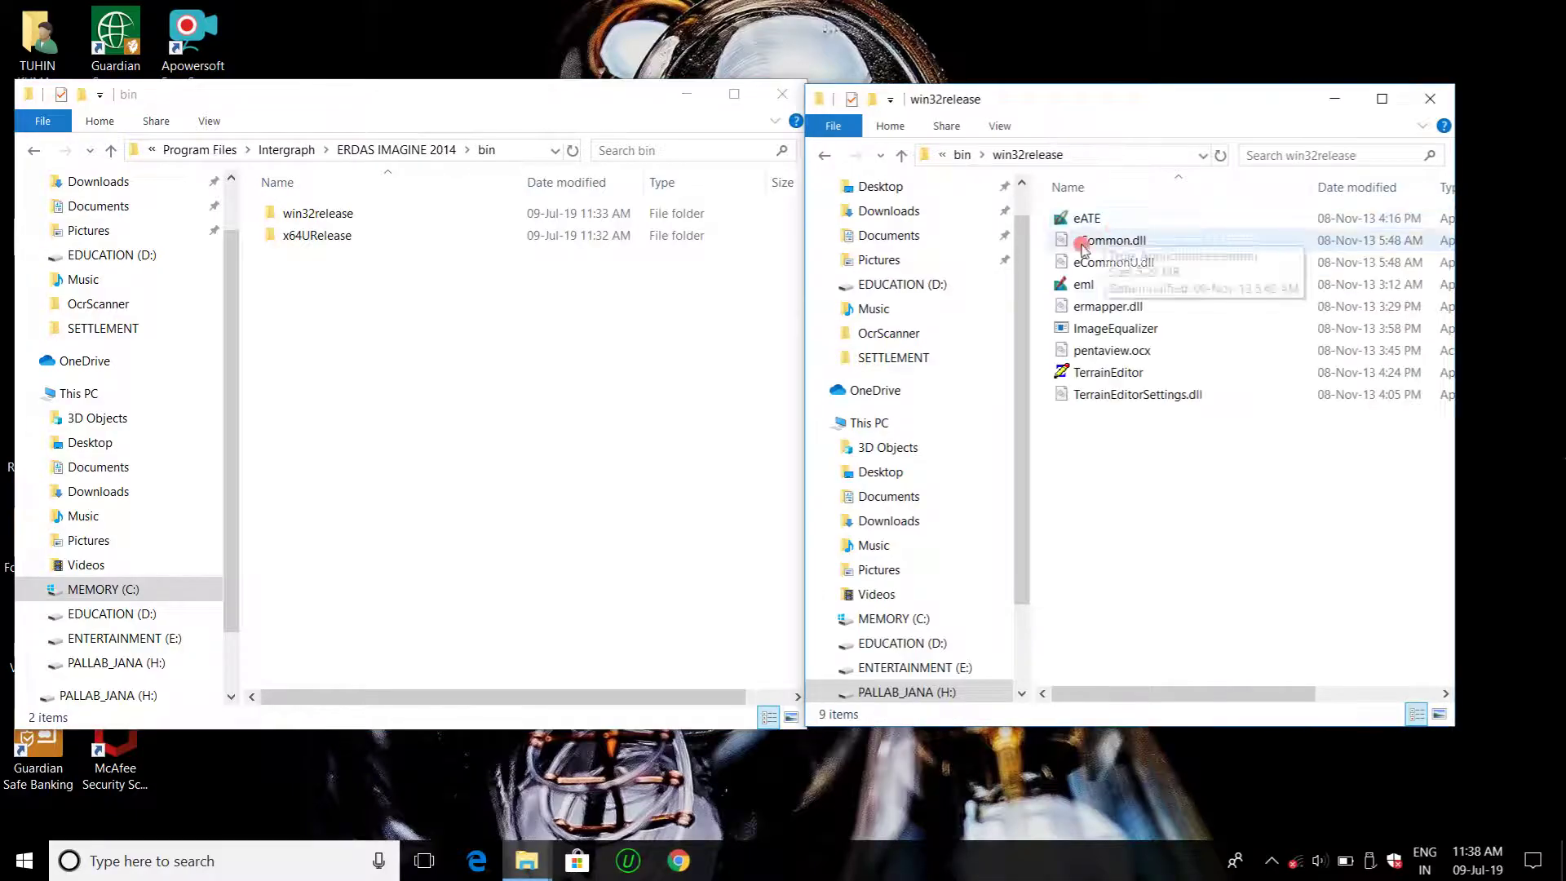
pyautogui.doubleClick(361, 215)
# - Copy all files from the source win32release folder into the installed win32release folder, replacing the existing ones with administrator permission
pyautogui.moveTo(1128, 446); pyautogui.dragTo(1260, 214)
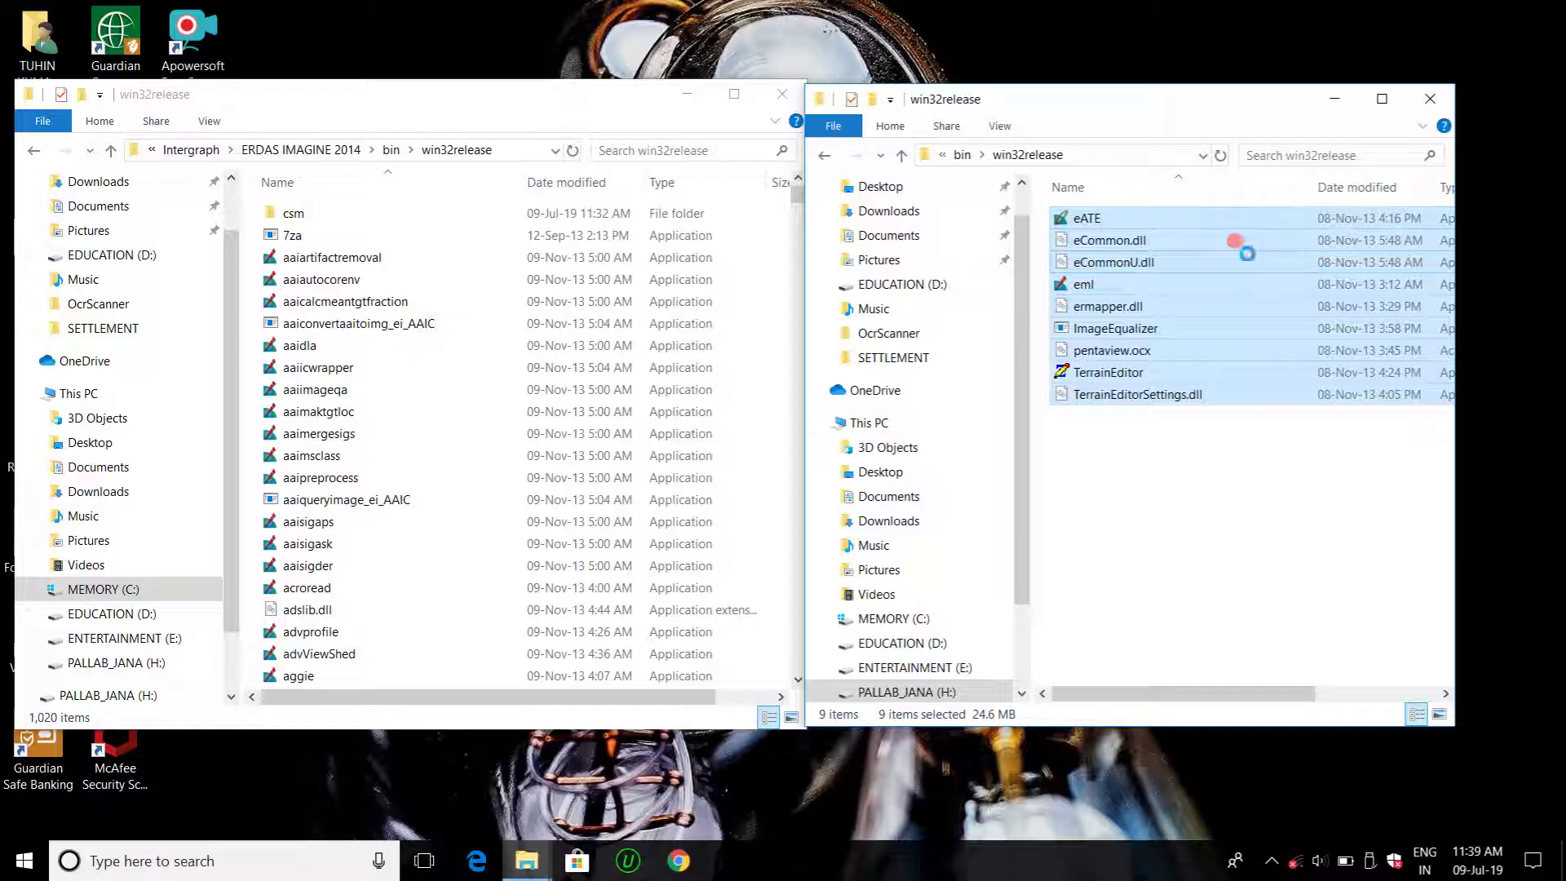
pyautogui.rightClick(1235, 242)
pyautogui.click(1277, 530)
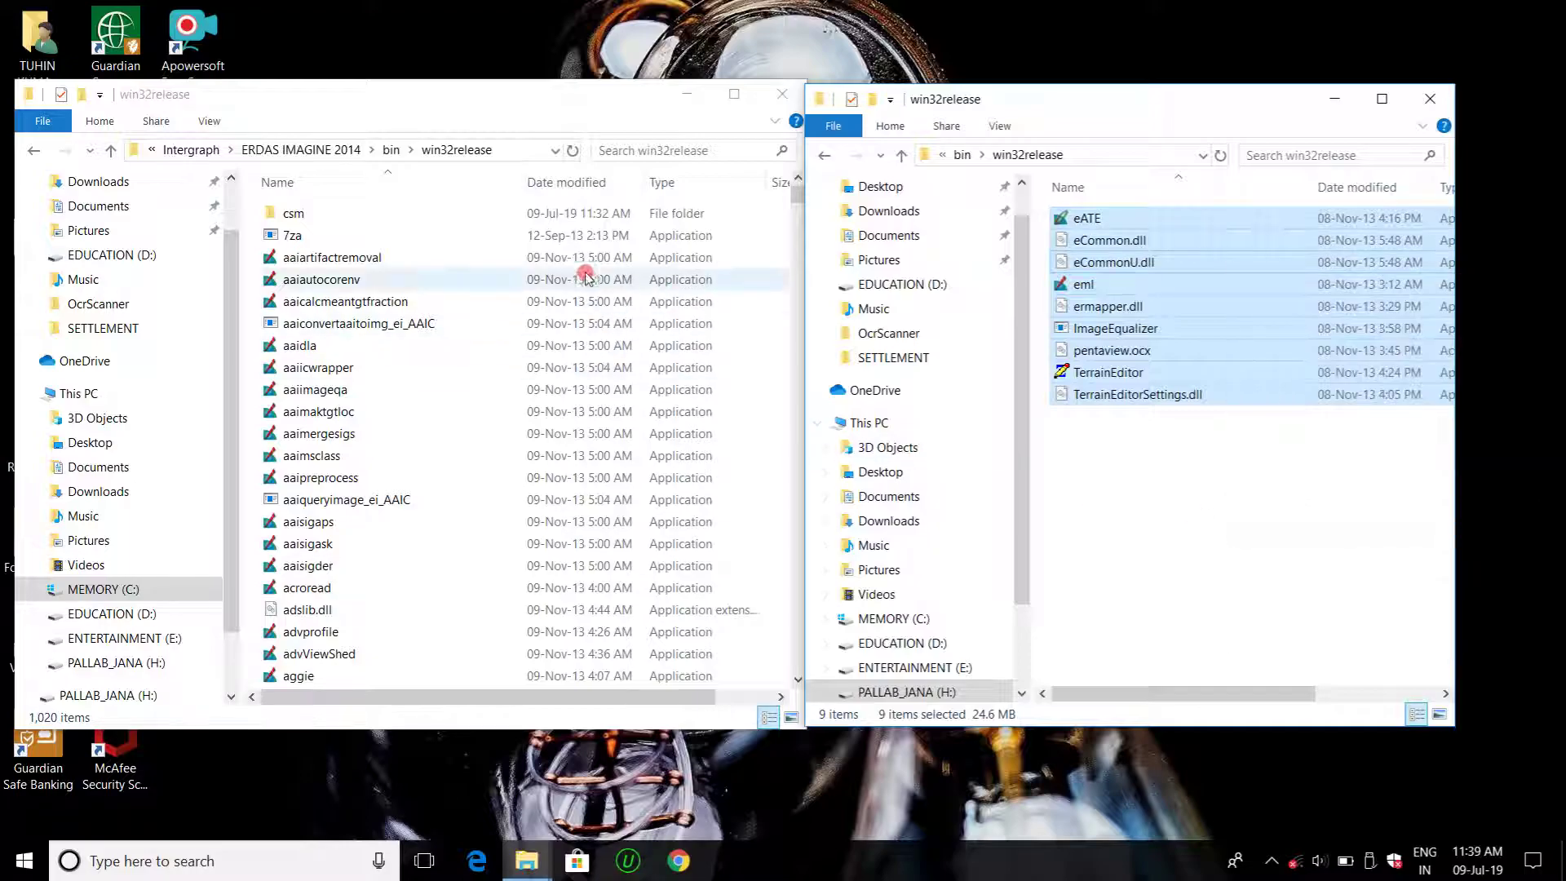
pyautogui.rightClick(760, 239)
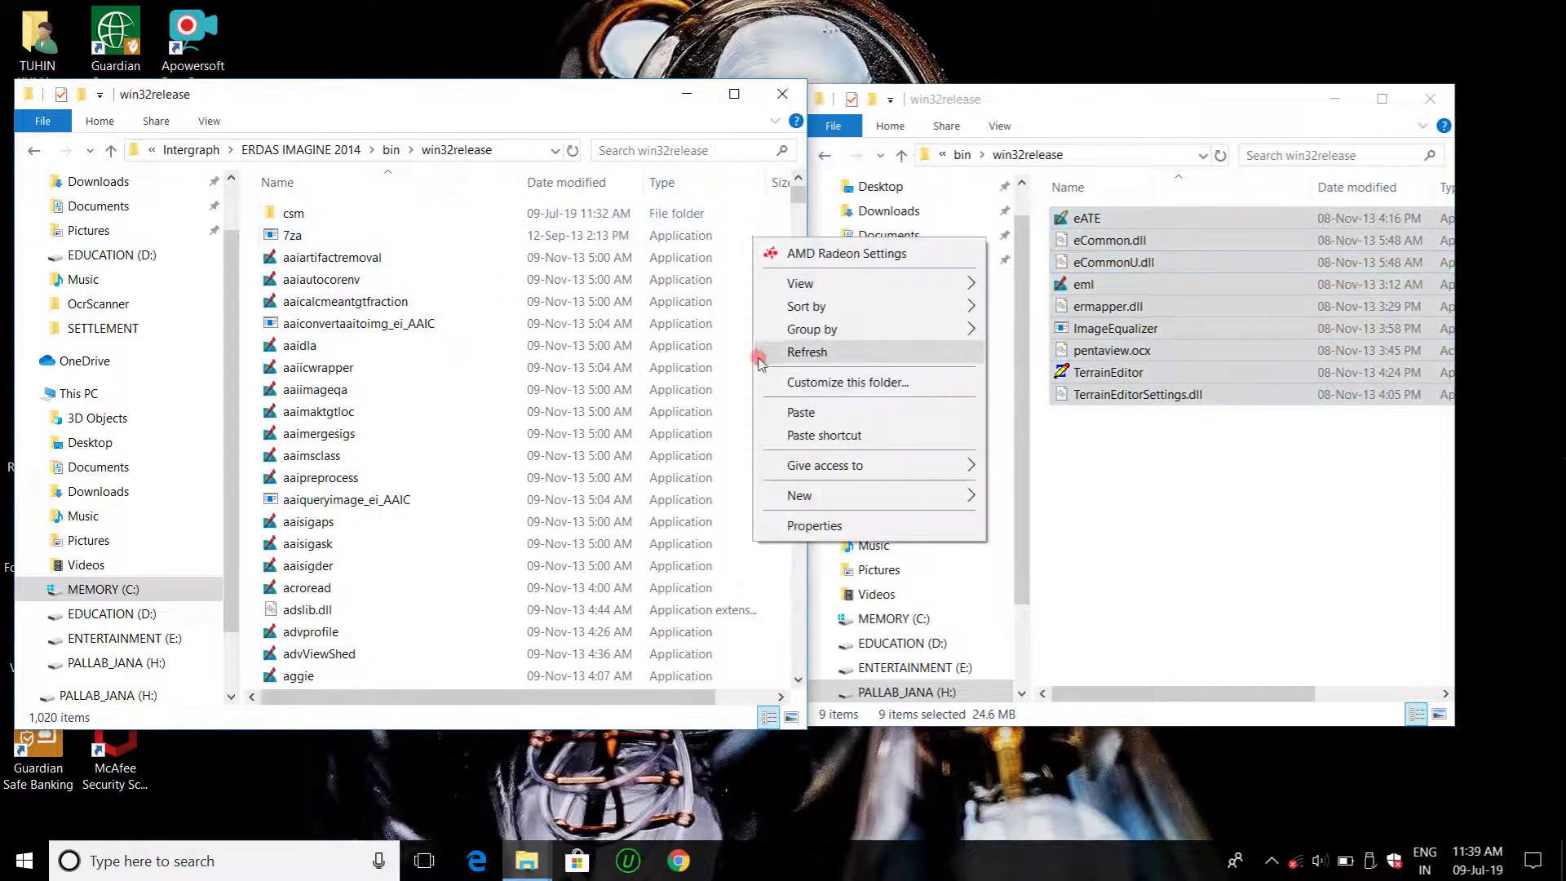
pyautogui.click(784, 412)
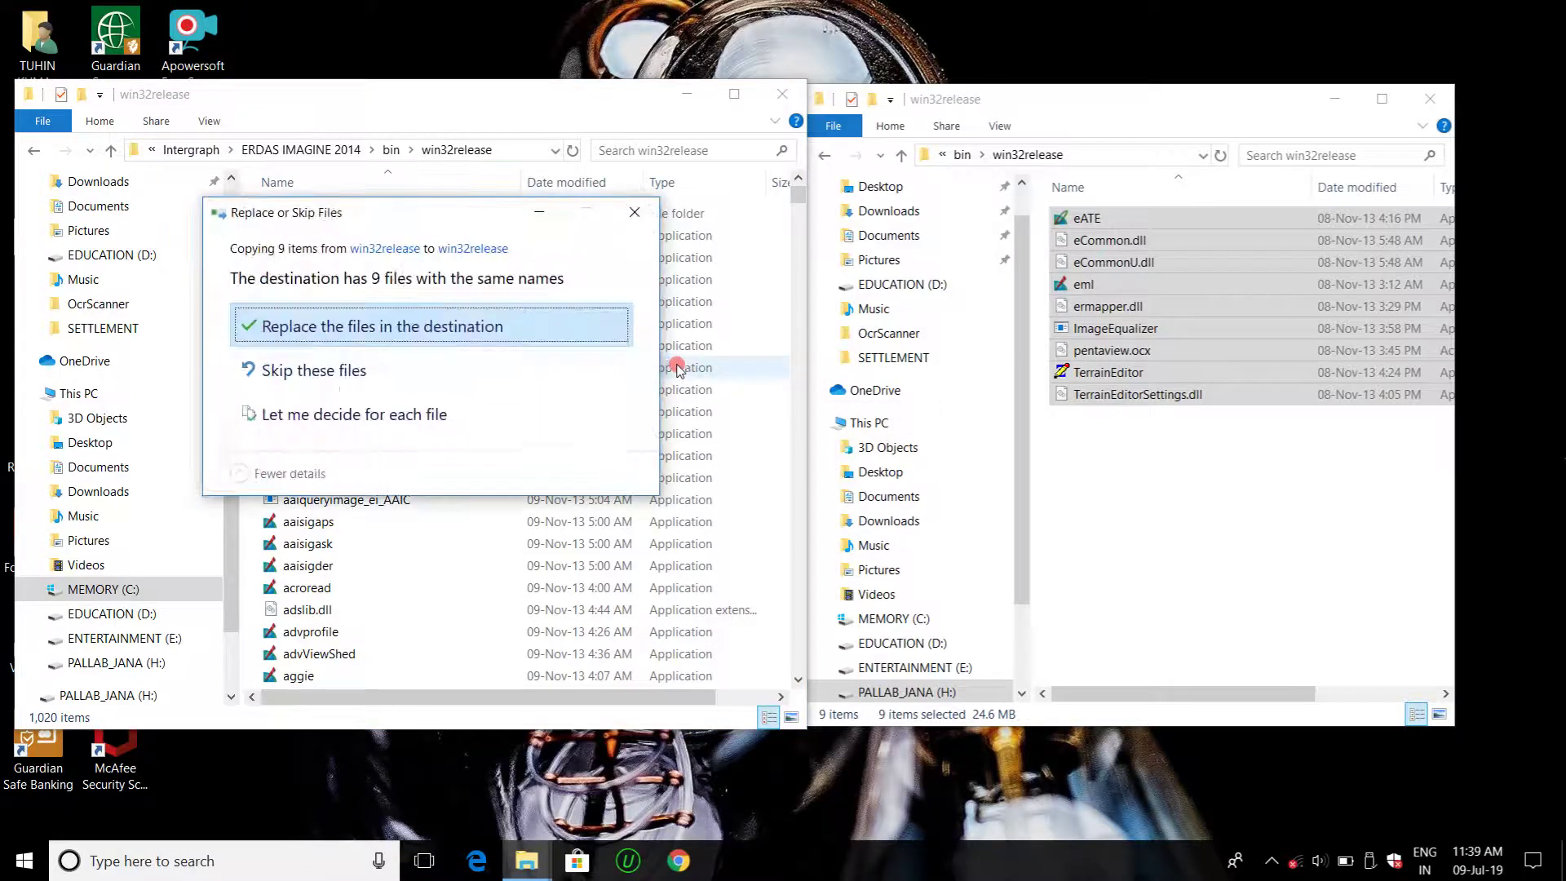
pyautogui.click(472, 317)
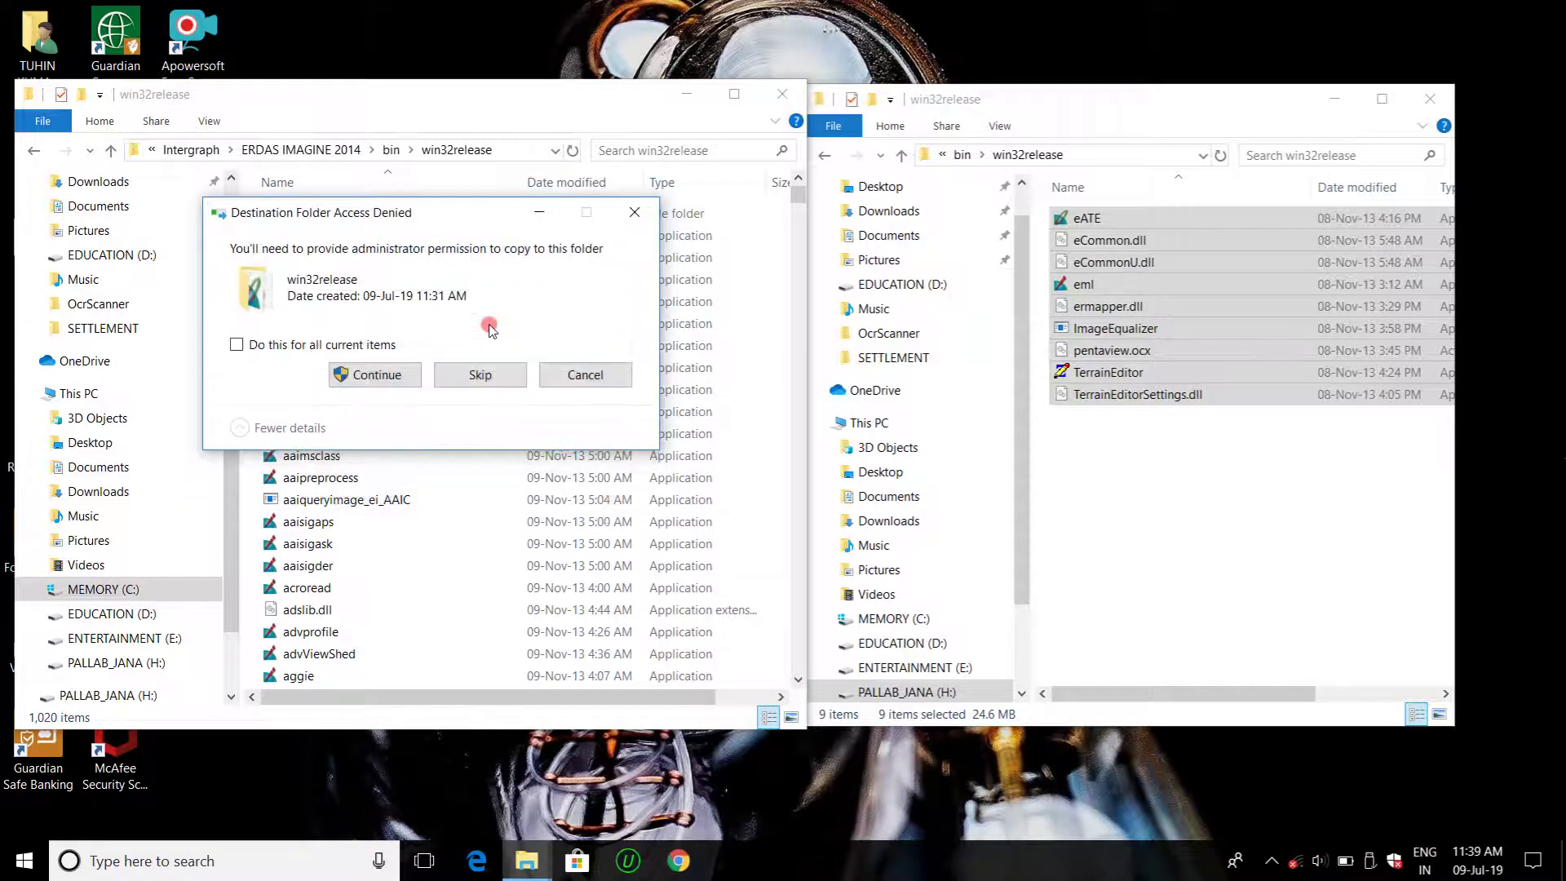
pyautogui.click(374, 375)
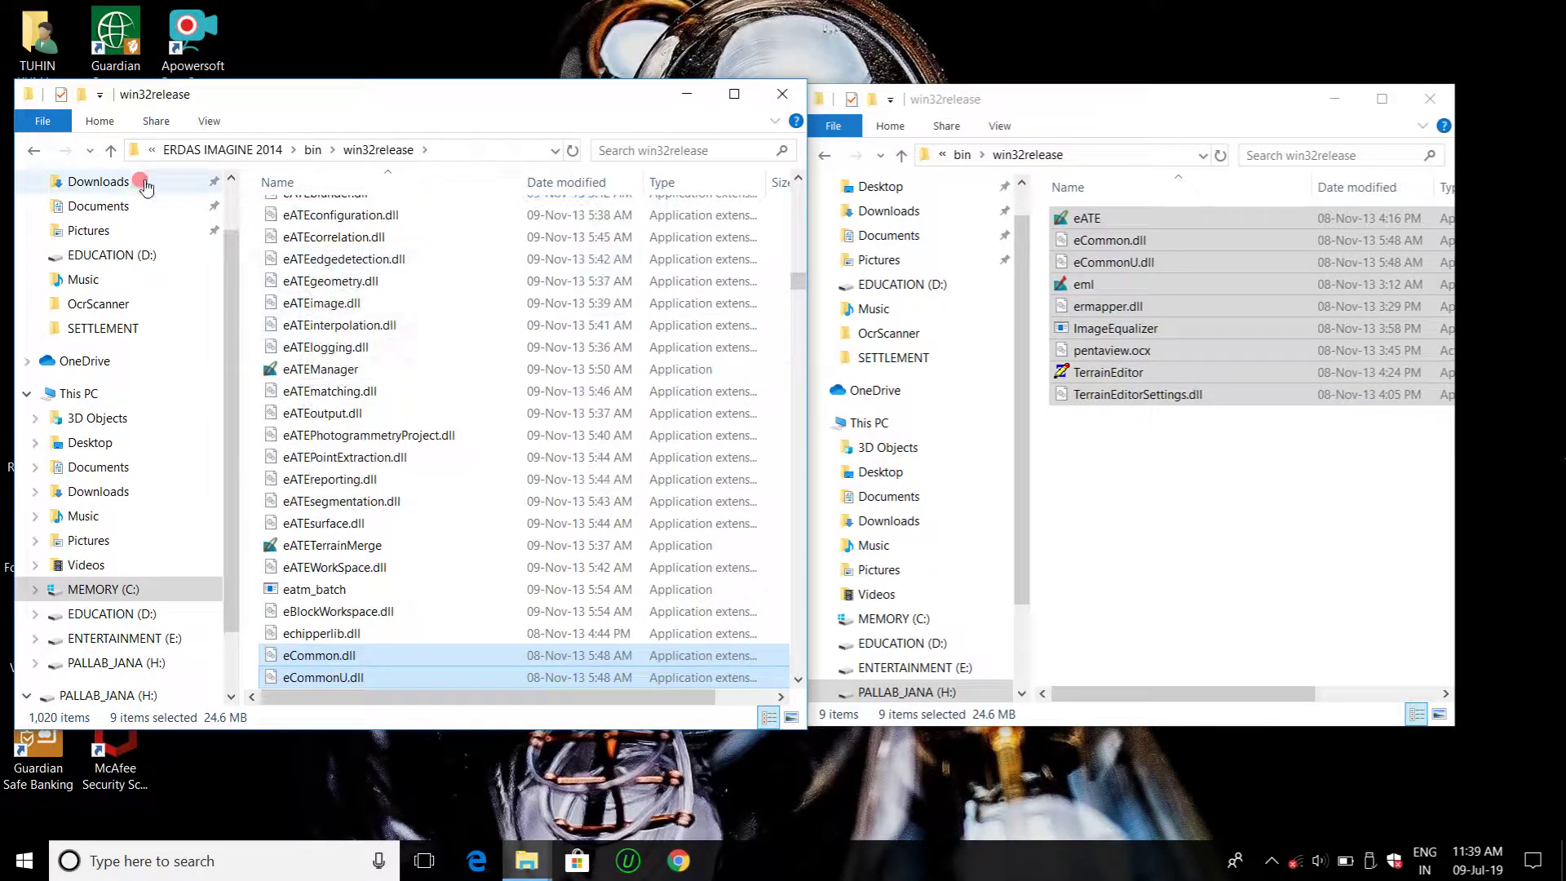
# - Go back to the bin folder in both windows and move the source window slightly away from the destination window
pyautogui.click(110, 151)
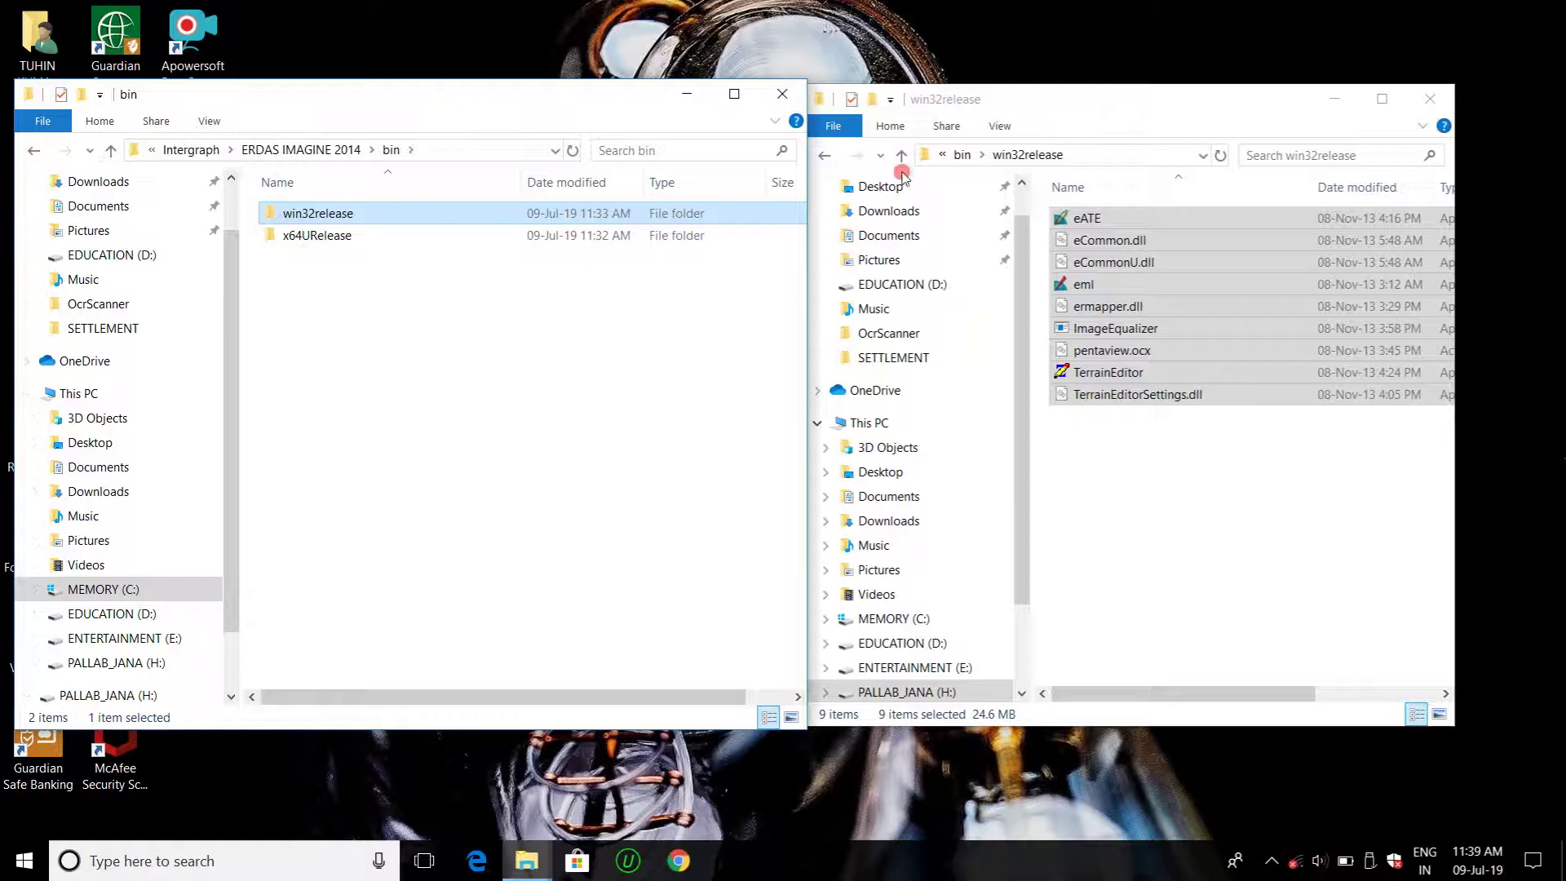
pyautogui.click(901, 155)
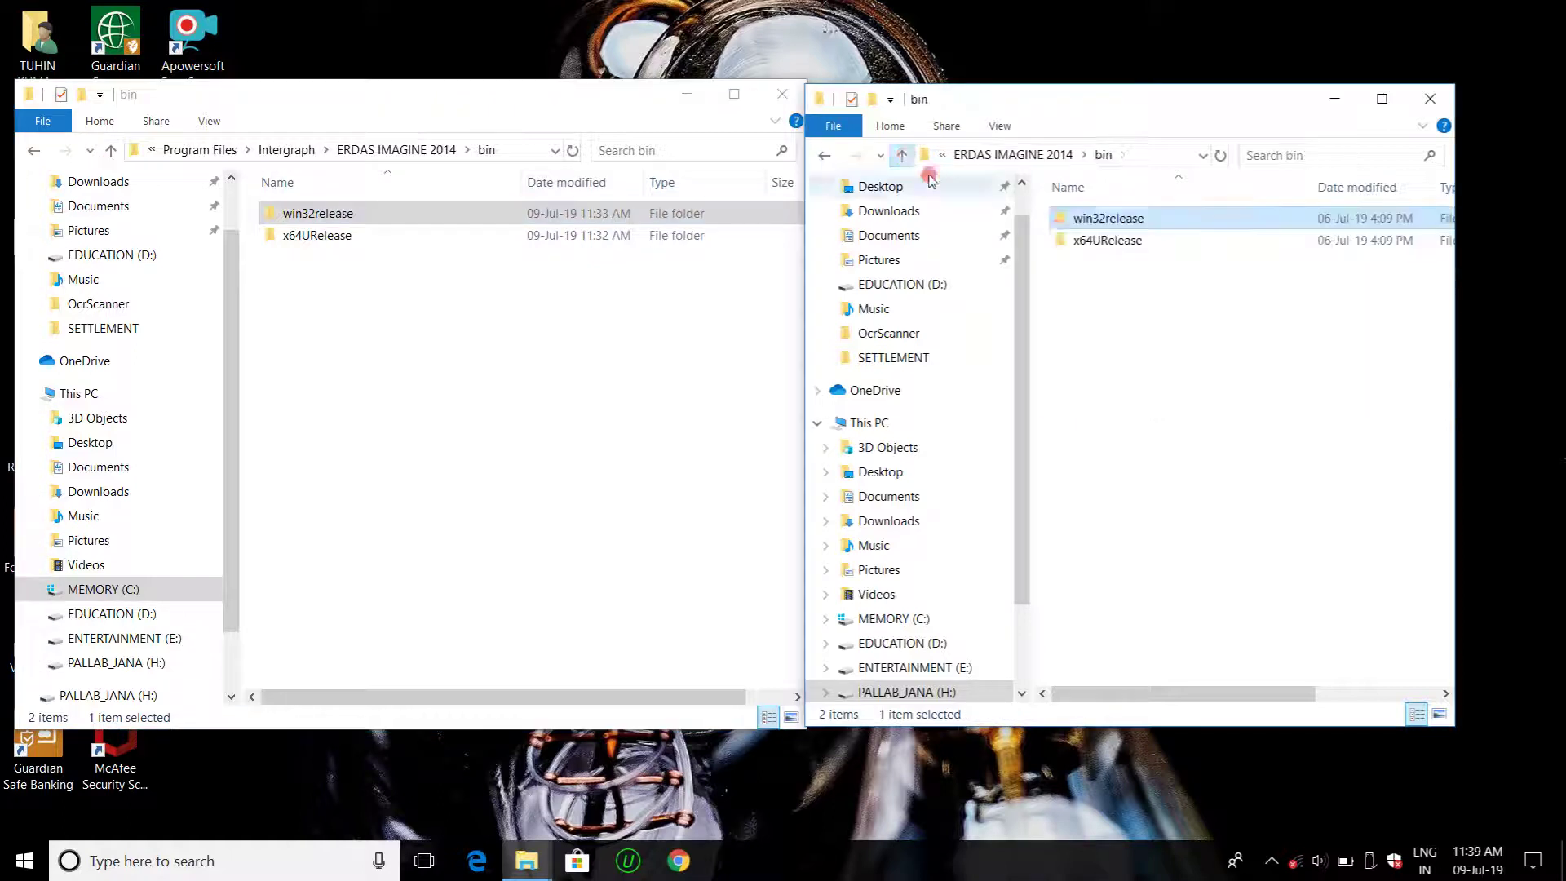
pyautogui.rightClick(1283, 867)
pyautogui.click(1127, 620)
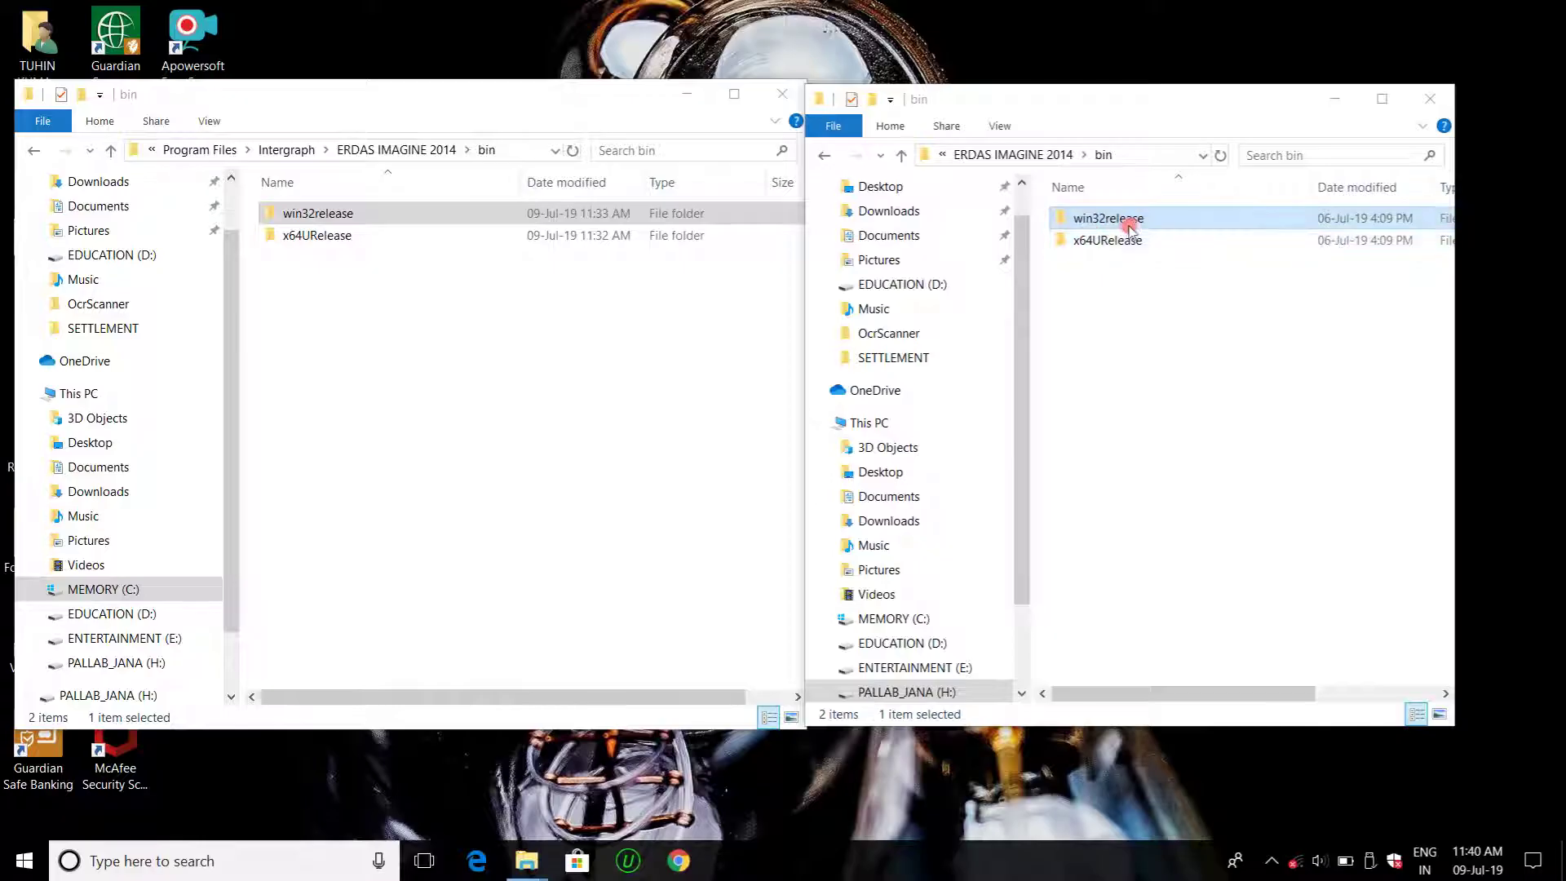
pyautogui.moveTo(1137, 102); pyautogui.dragTo(1172, 99)
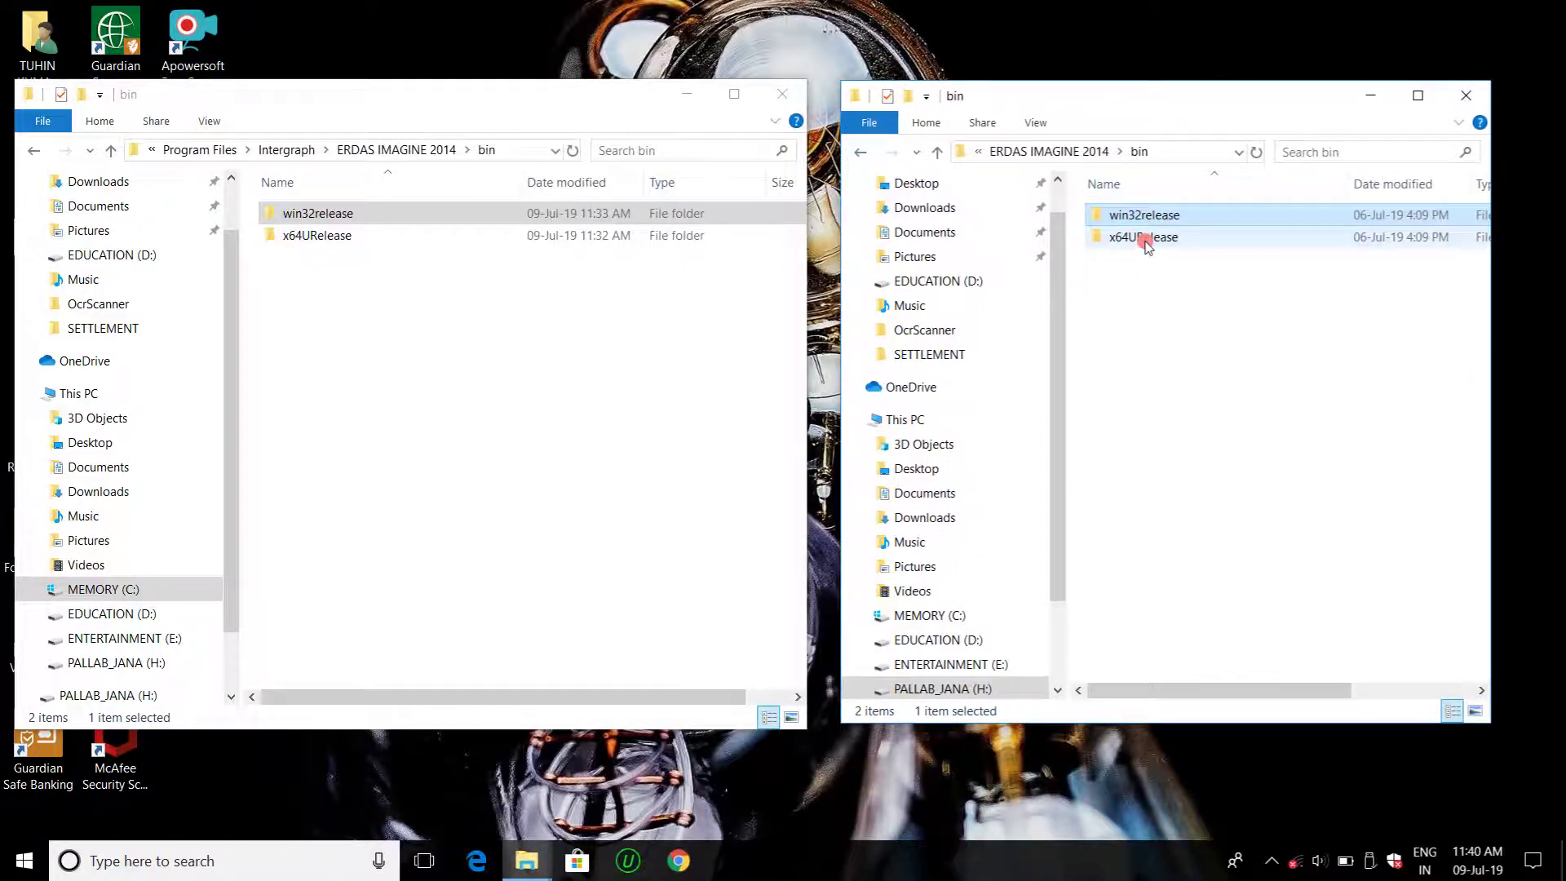
# - Copy all files from the source x64URelease folder into the installed x64URelease folder, replacing the existing ones with administrator permission
pyautogui.doubleClick(1144, 239)
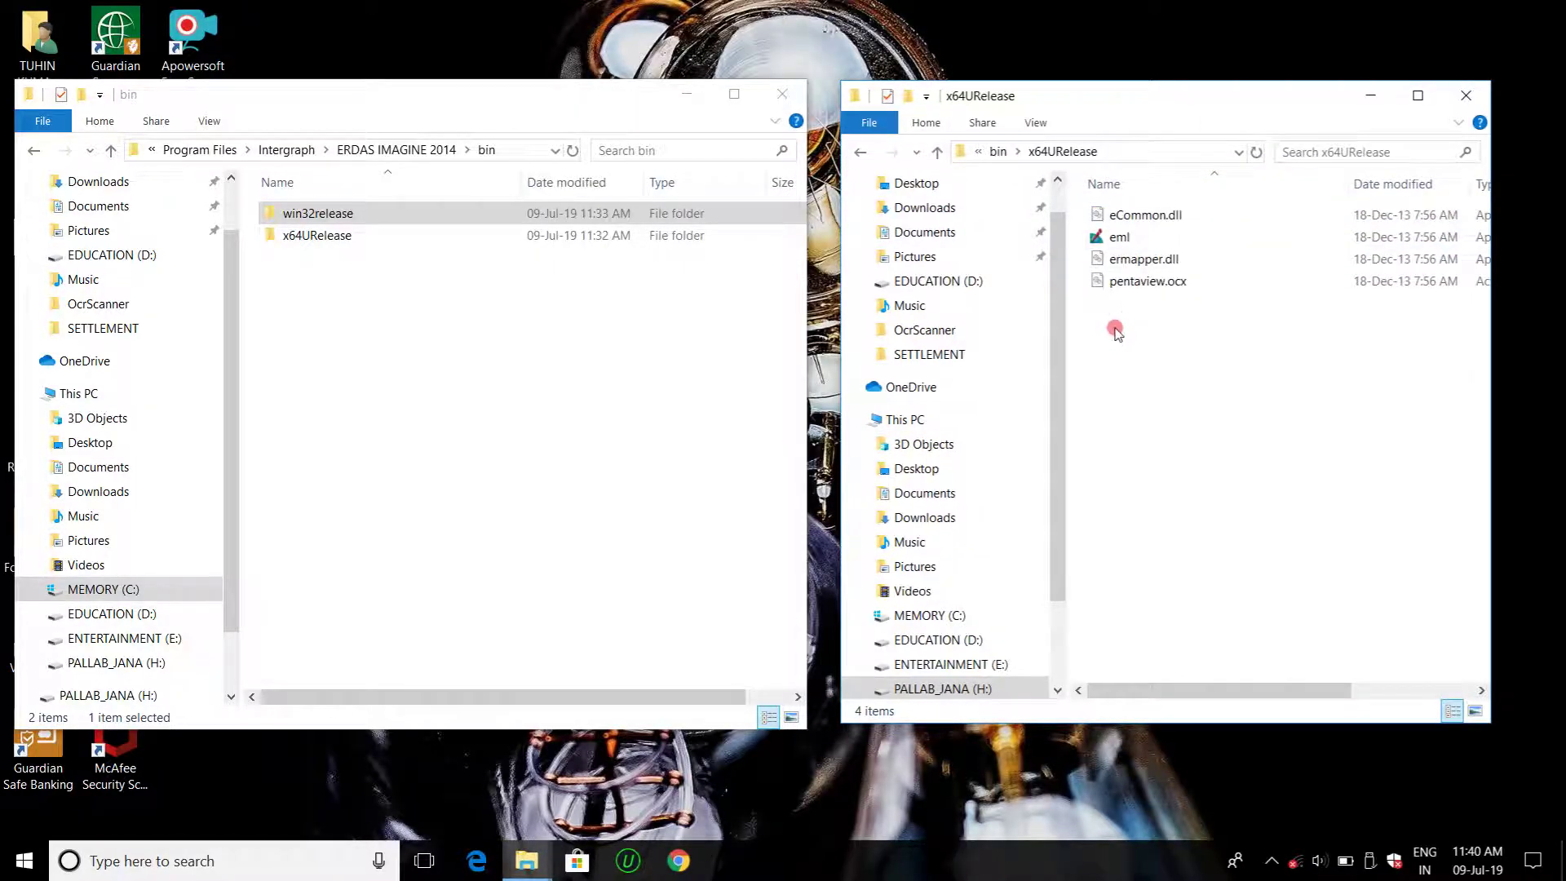
pyautogui.moveTo(1118, 341); pyautogui.dragTo(1196, 220)
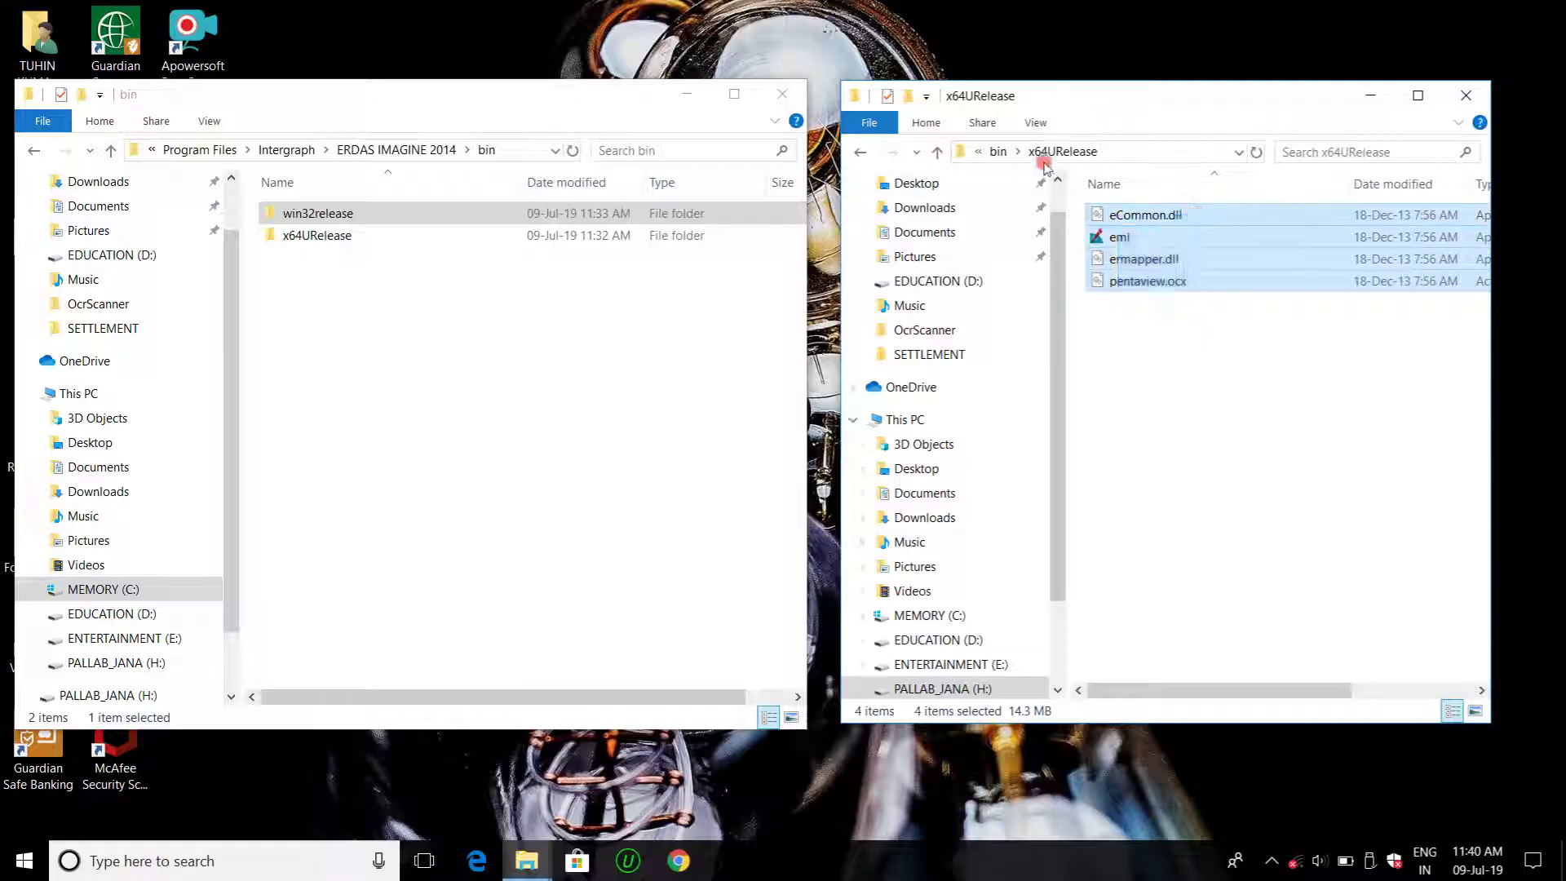
pyautogui.rightClick(1142, 224)
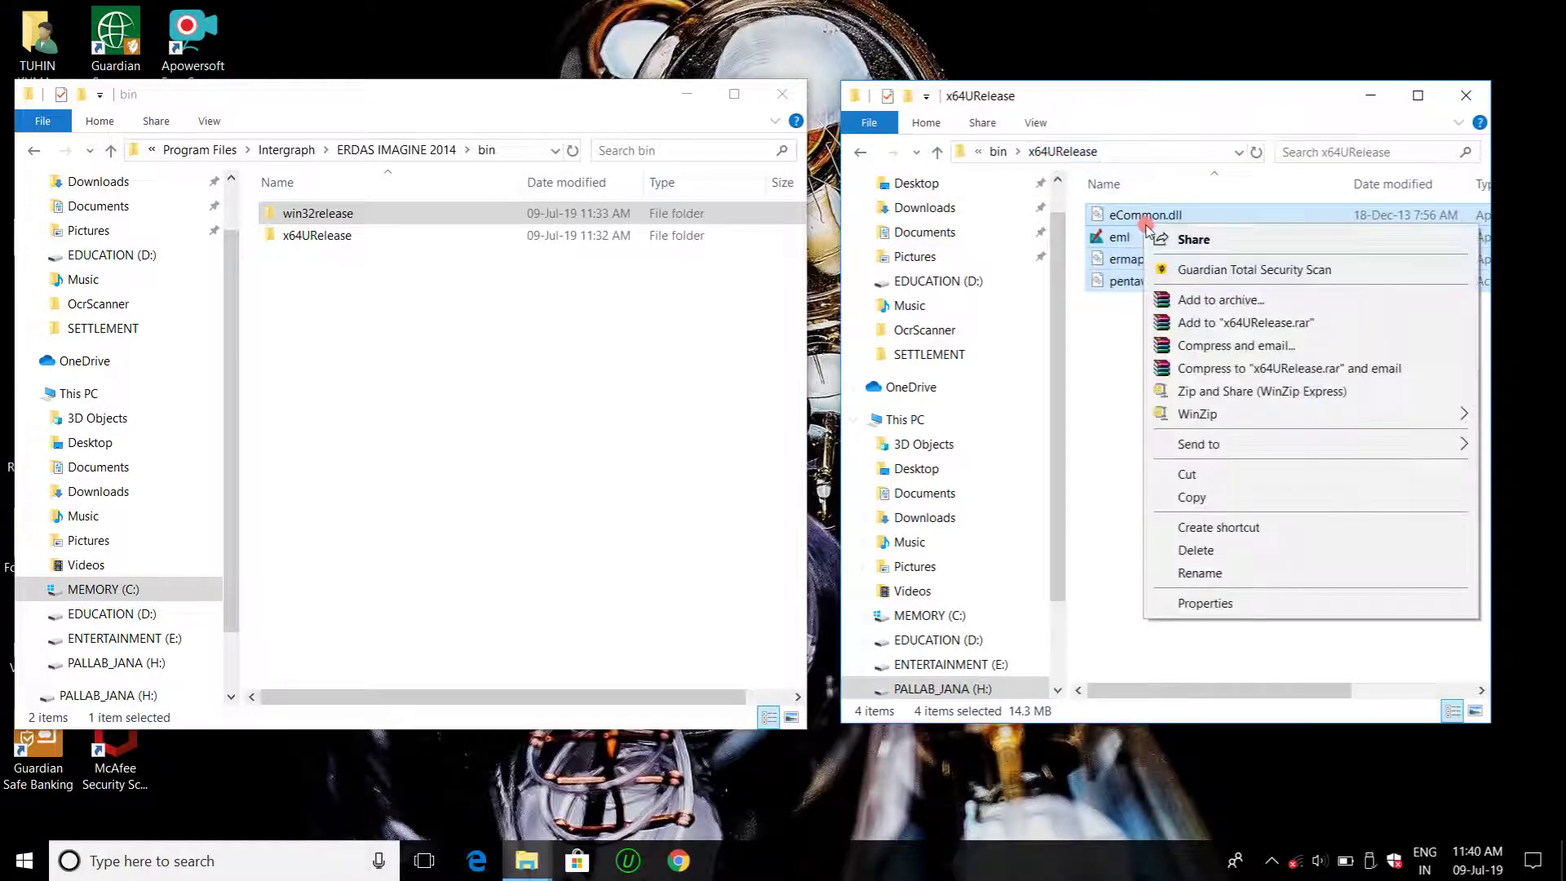
pyautogui.click(1193, 497)
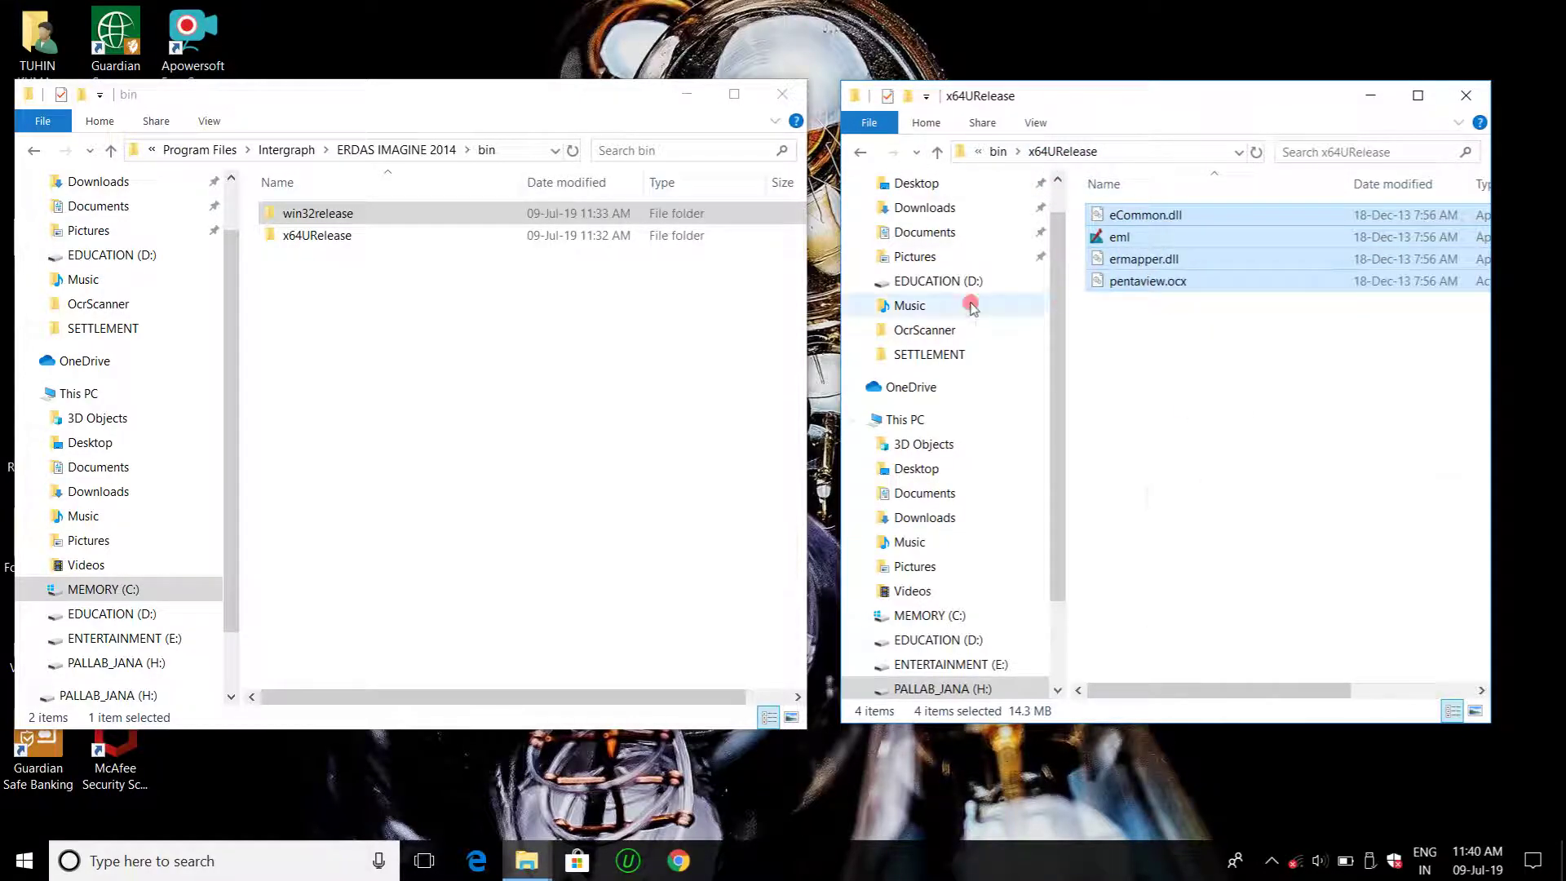
pyautogui.doubleClick(455, 235)
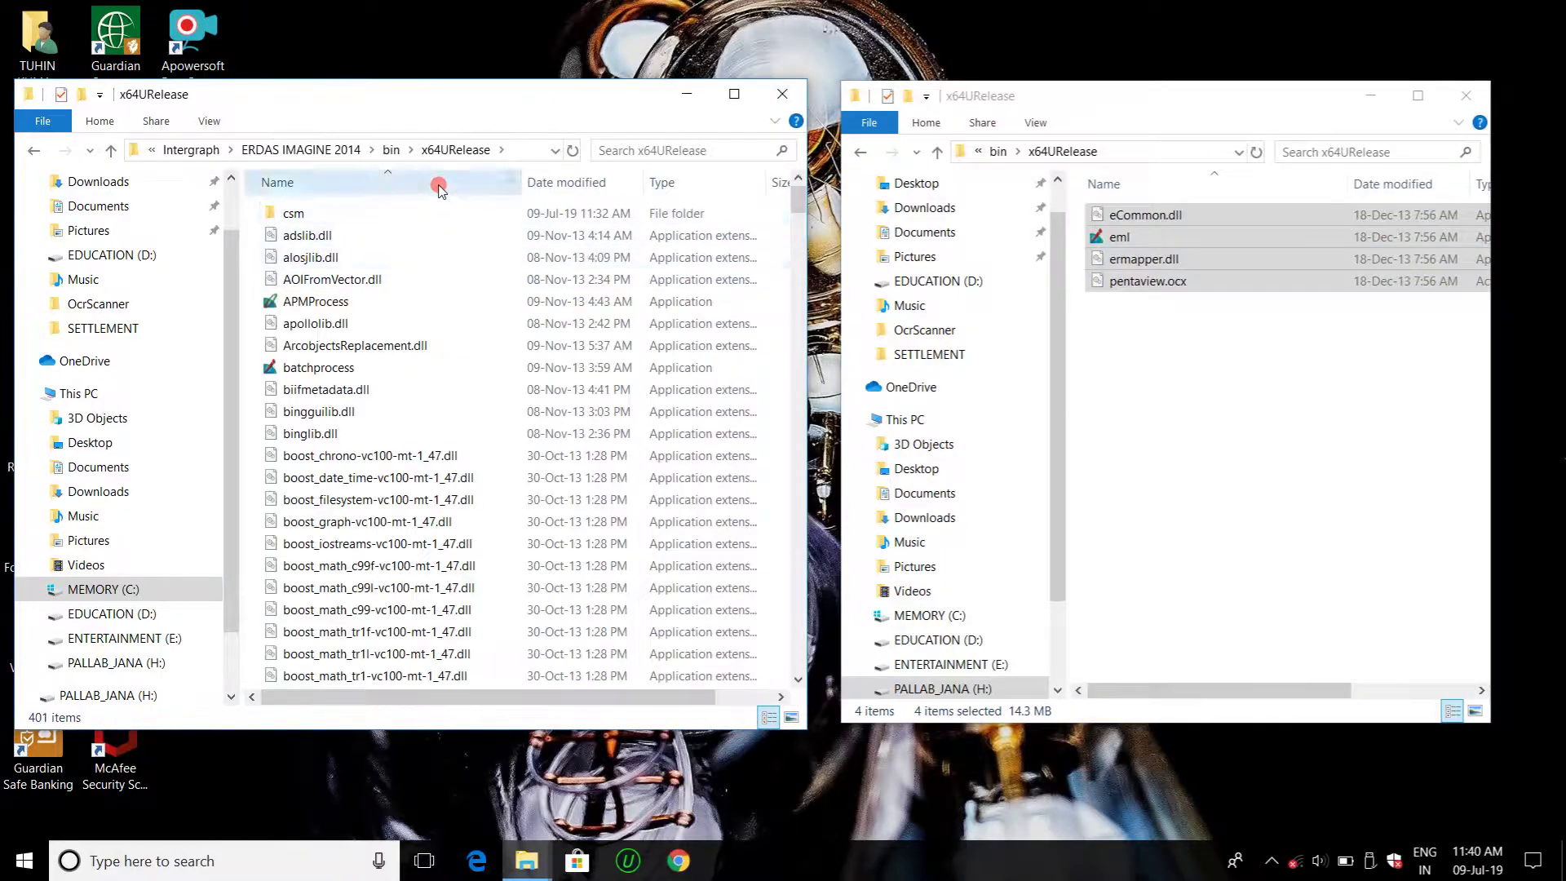
pyautogui.rightClick(468, 211)
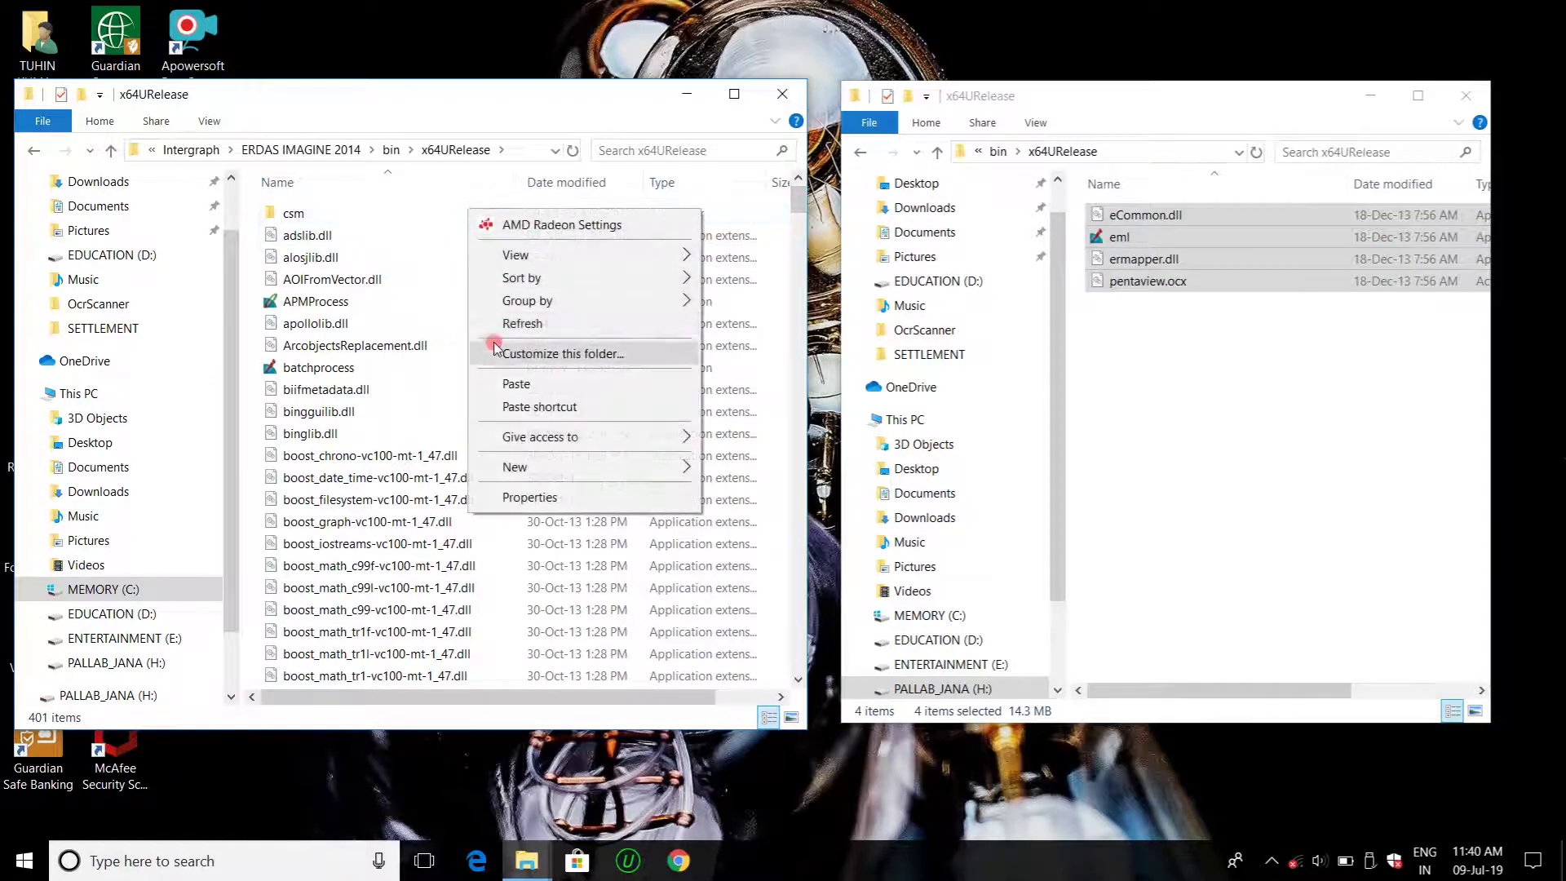
pyautogui.click(511, 385)
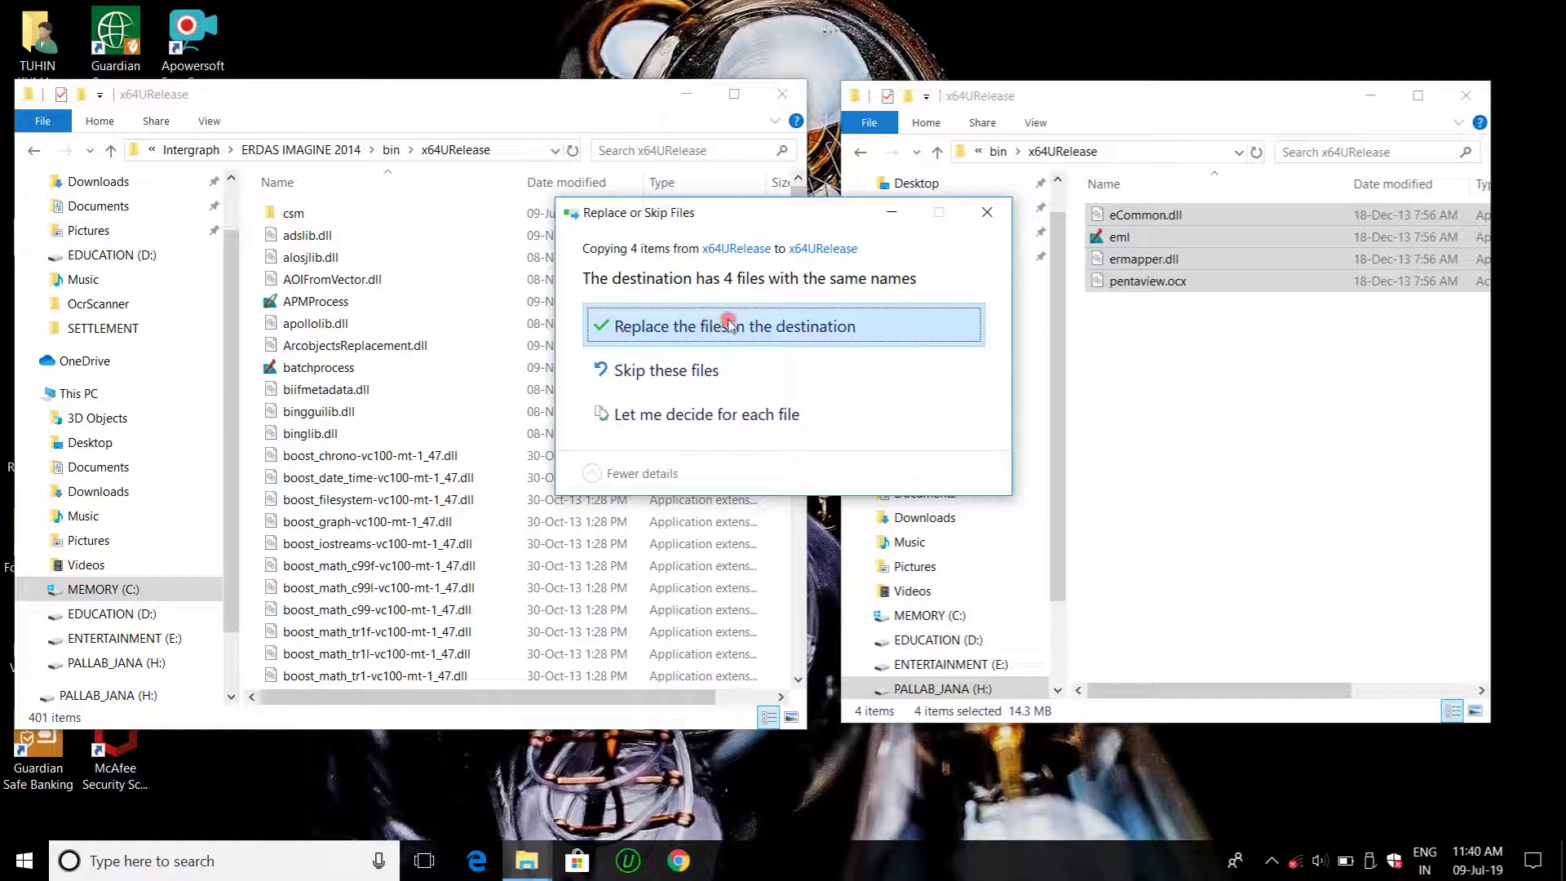
pyautogui.click(726, 324)
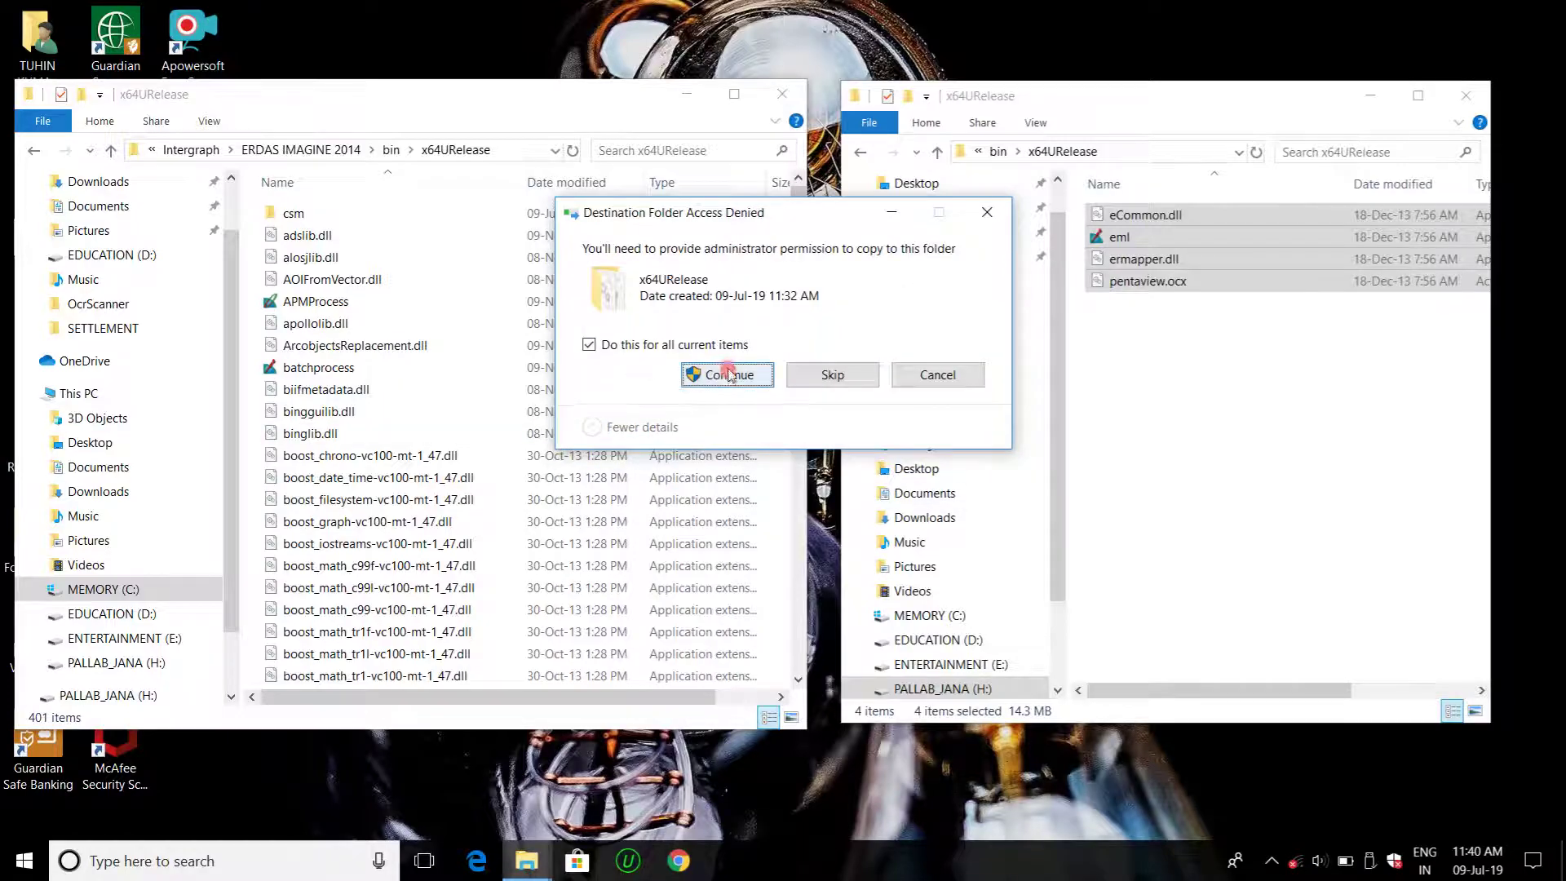
pyautogui.click(729, 374)
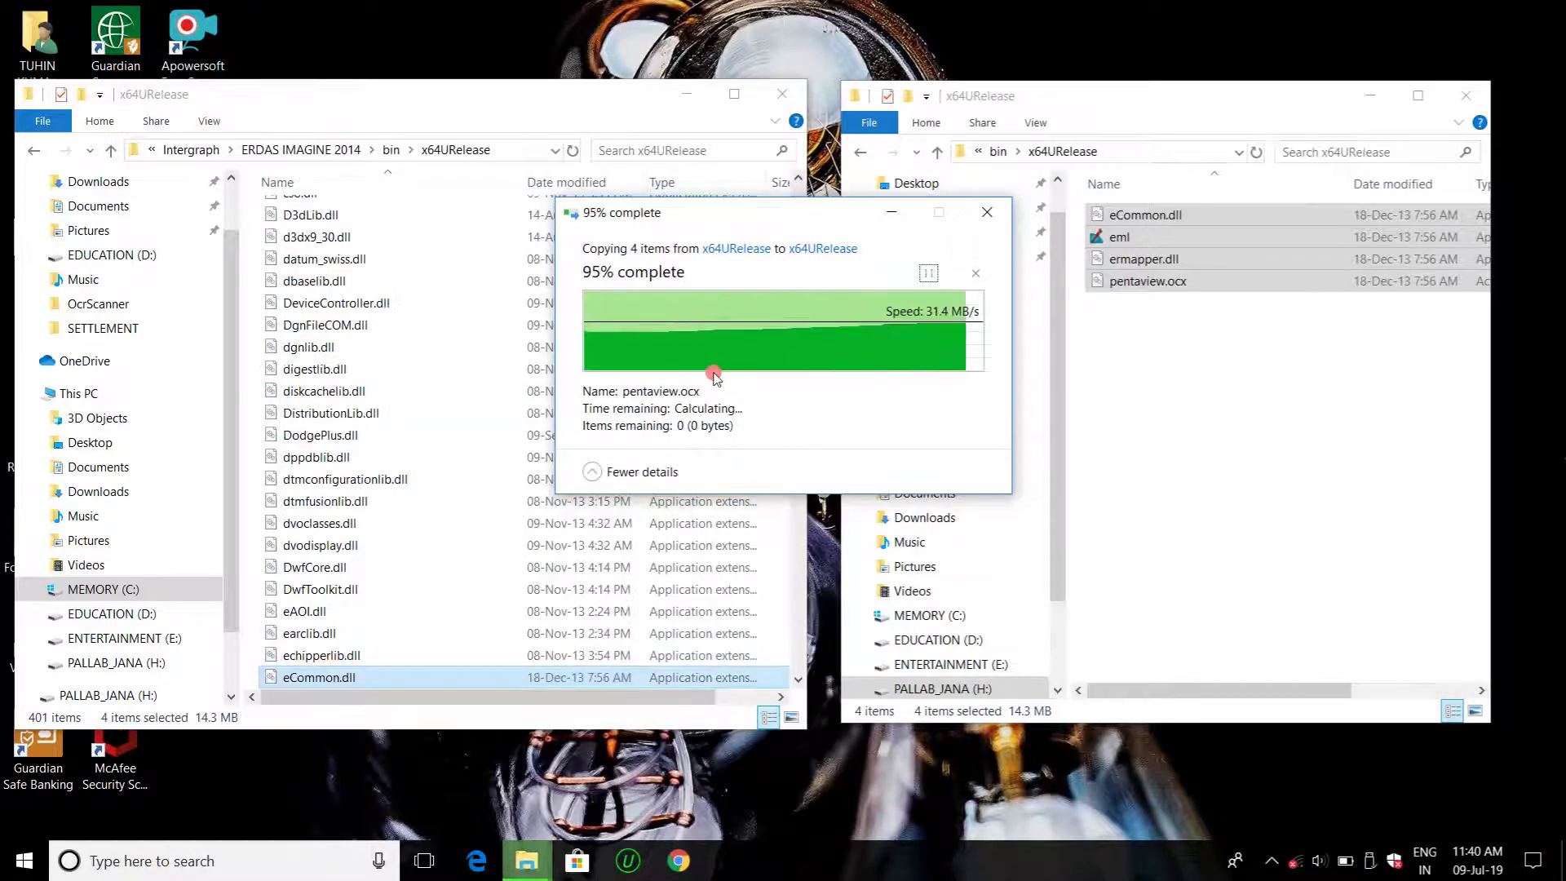
# - Go back up to Program Files in both the source and the installed locations and open the Leica Geosystems folder in each
pyautogui.click(939, 153)
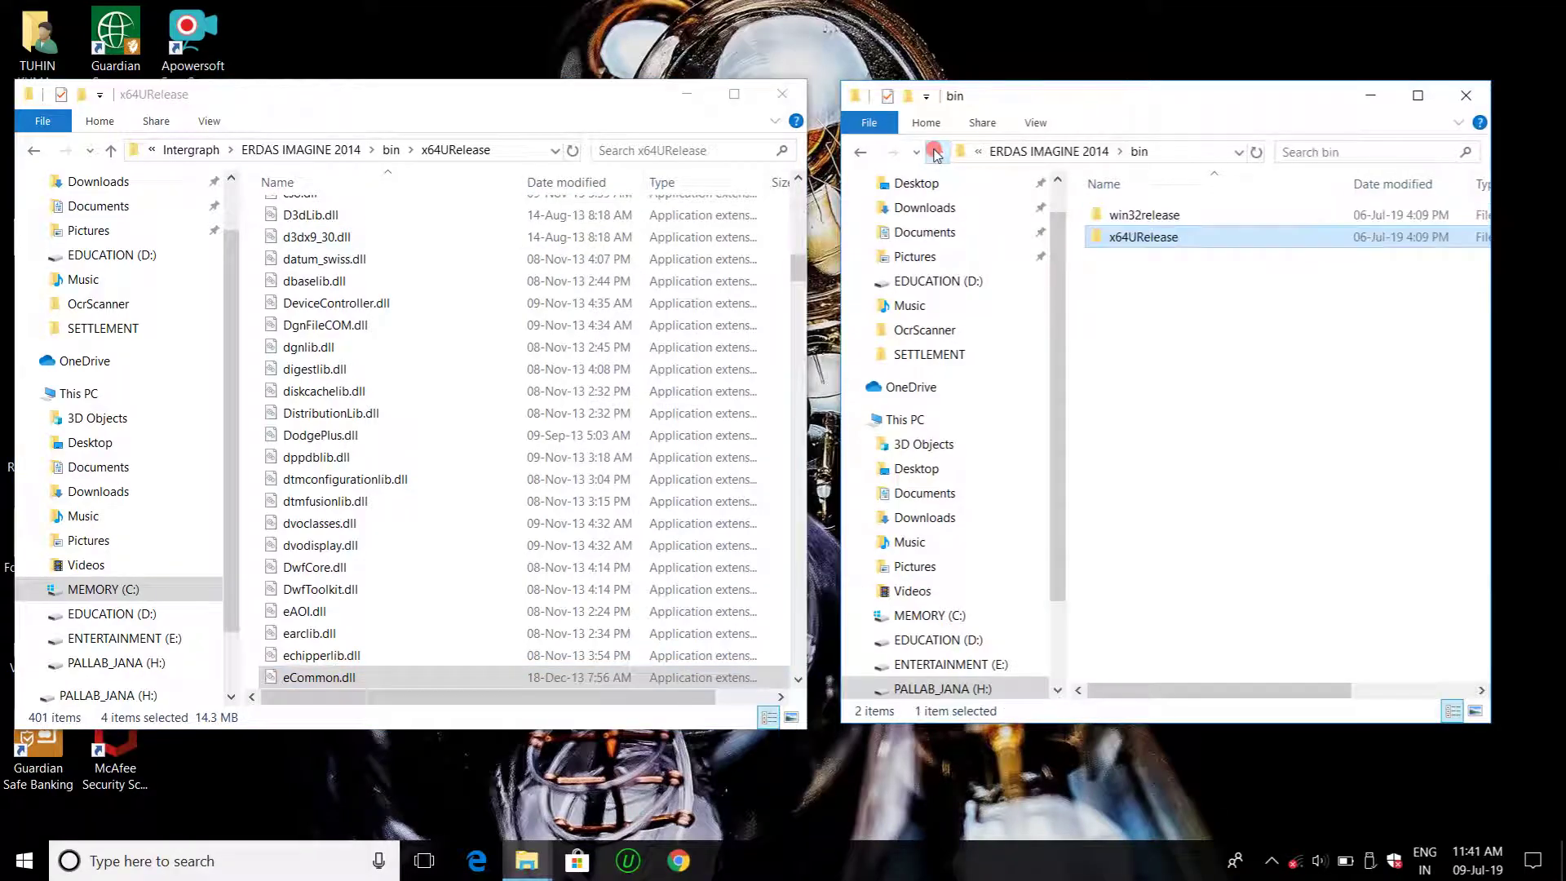
pyautogui.click(936, 153)
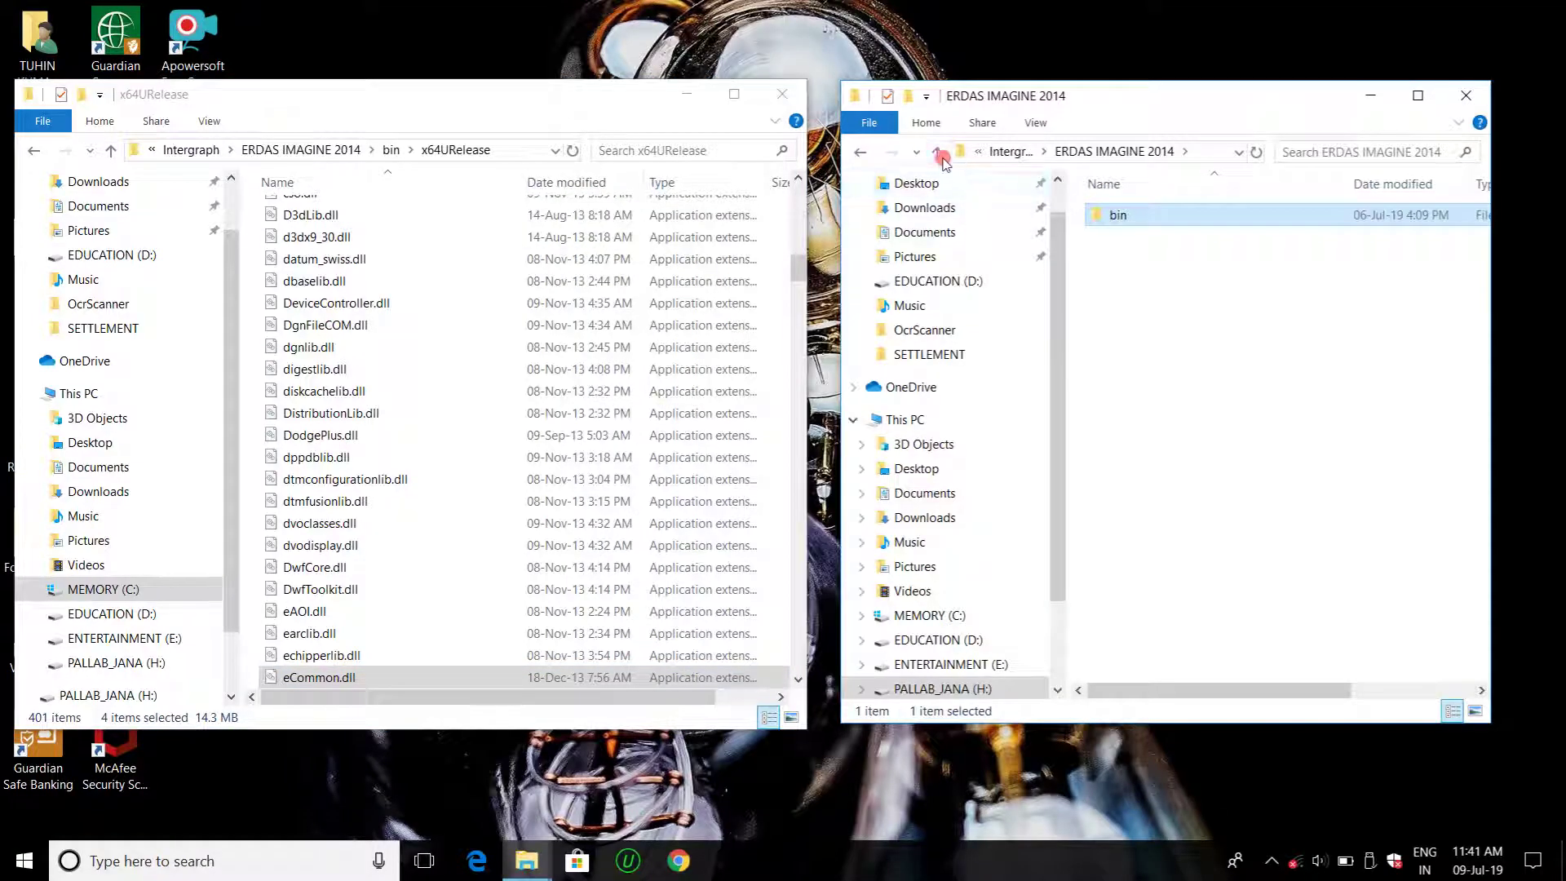
pyautogui.click(939, 155)
pyautogui.click(940, 155)
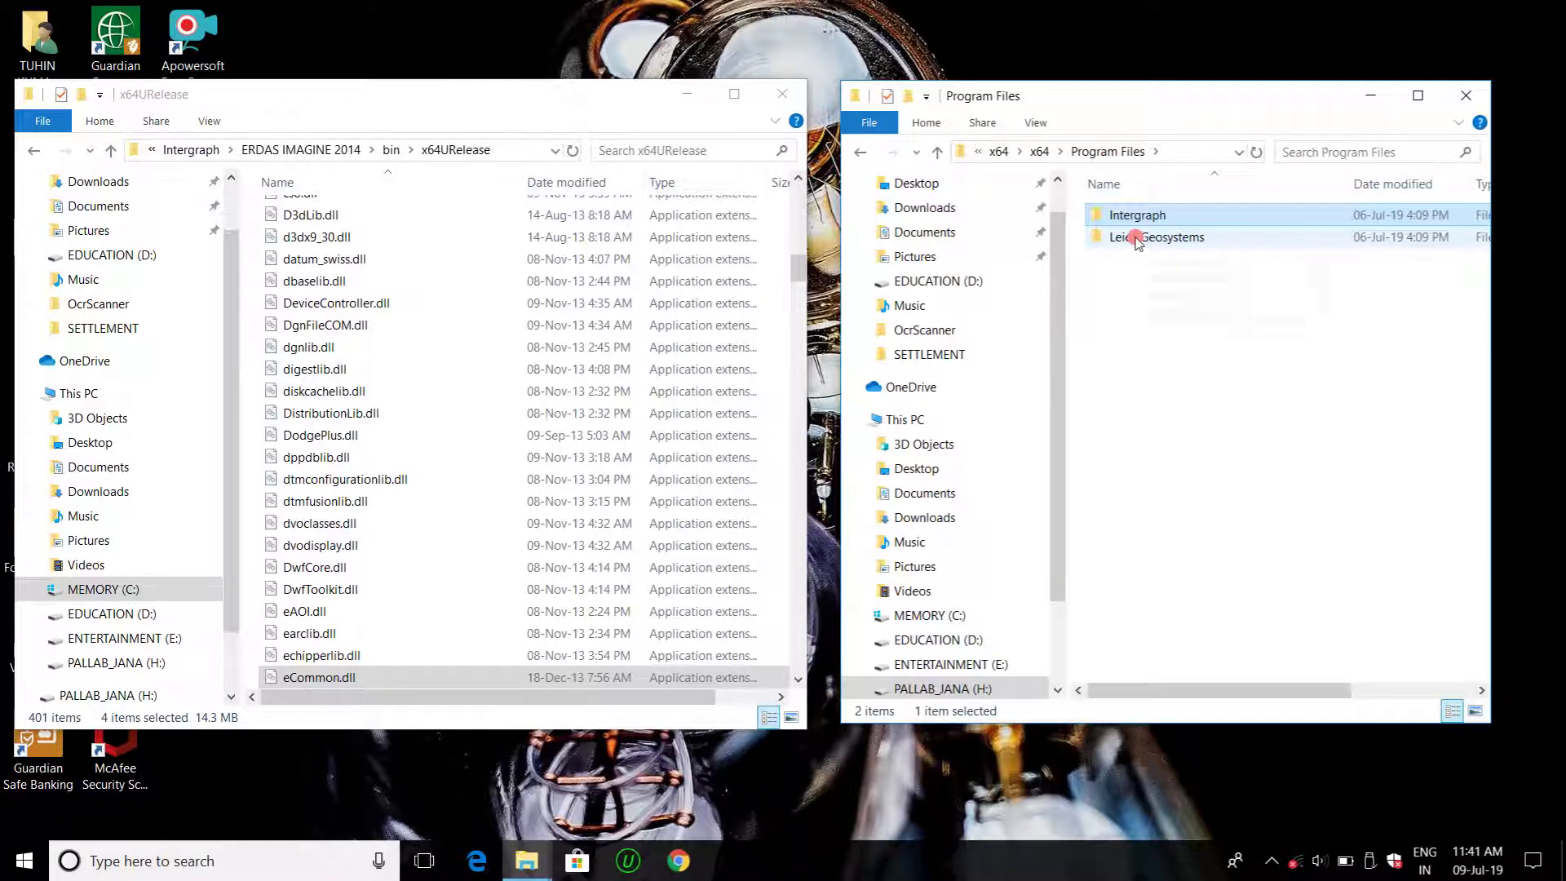
pyautogui.click(112, 152)
pyautogui.click(112, 151)
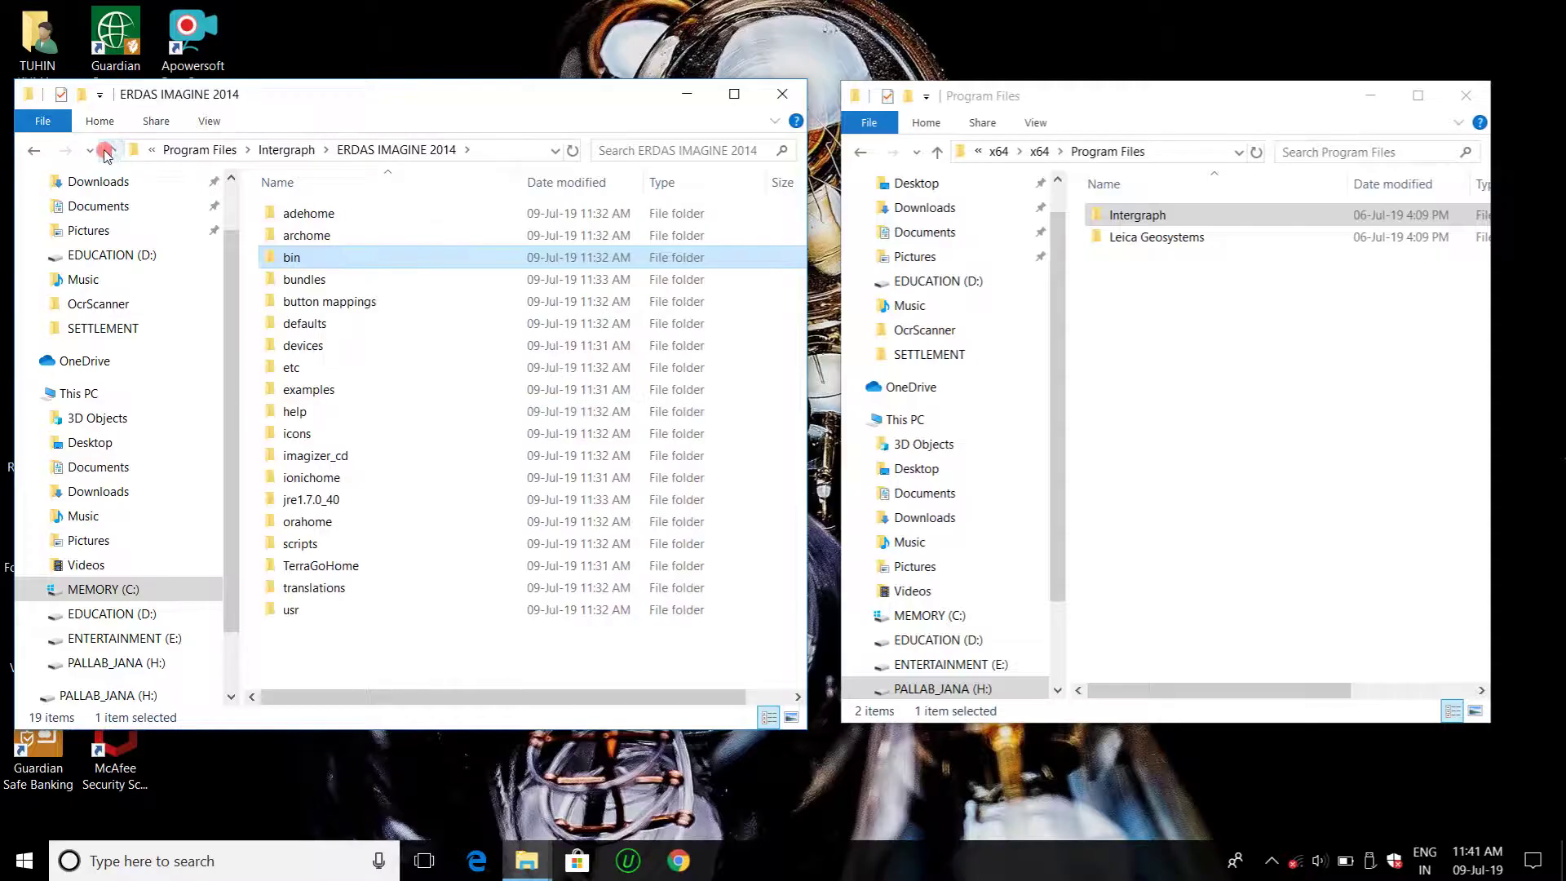
pyautogui.click(107, 152)
pyautogui.click(107, 151)
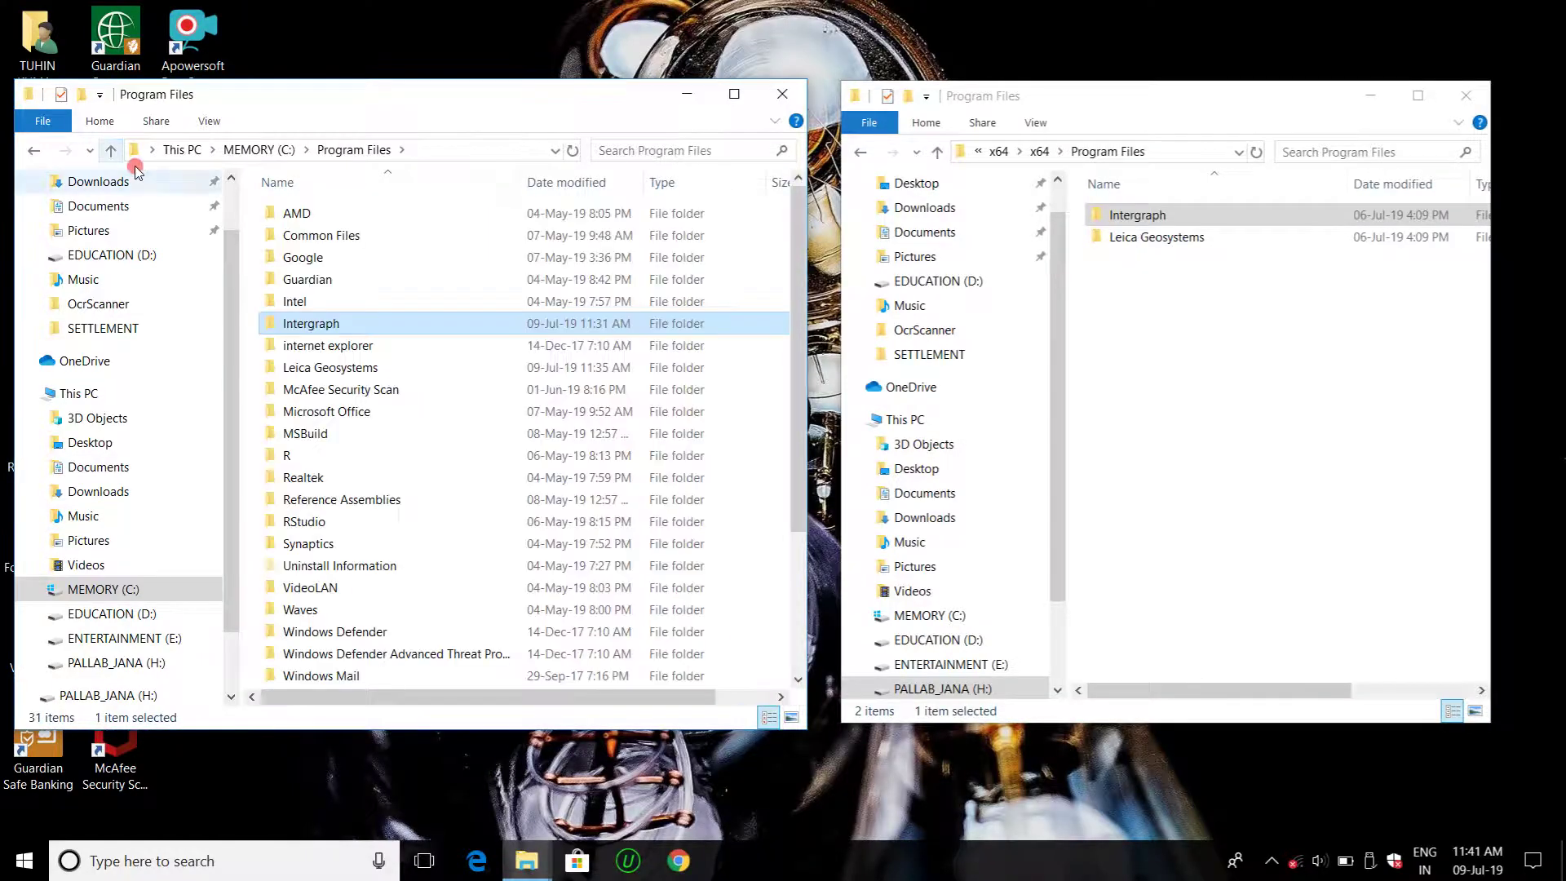
pyautogui.doubleClick(330, 368)
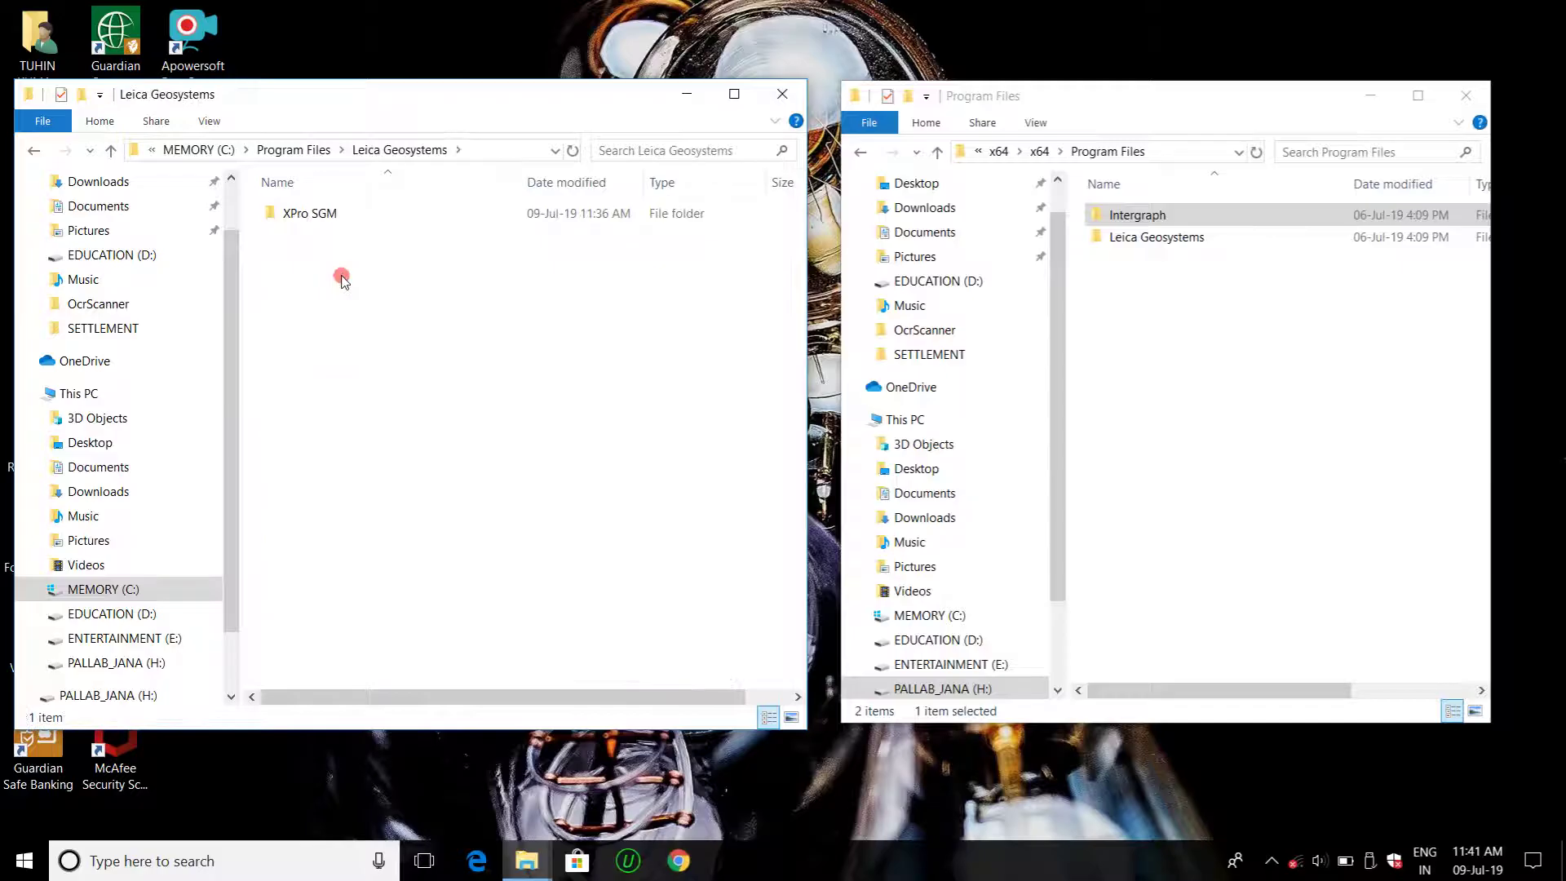
pyautogui.click(1160, 241)
pyautogui.doubleClick(1160, 241)
# - Copy xprosgm from the source XPro SGM folder into the installed XPro SGM folder, replacing the existing file with administrator permission
pyautogui.doubleClick(1150, 217)
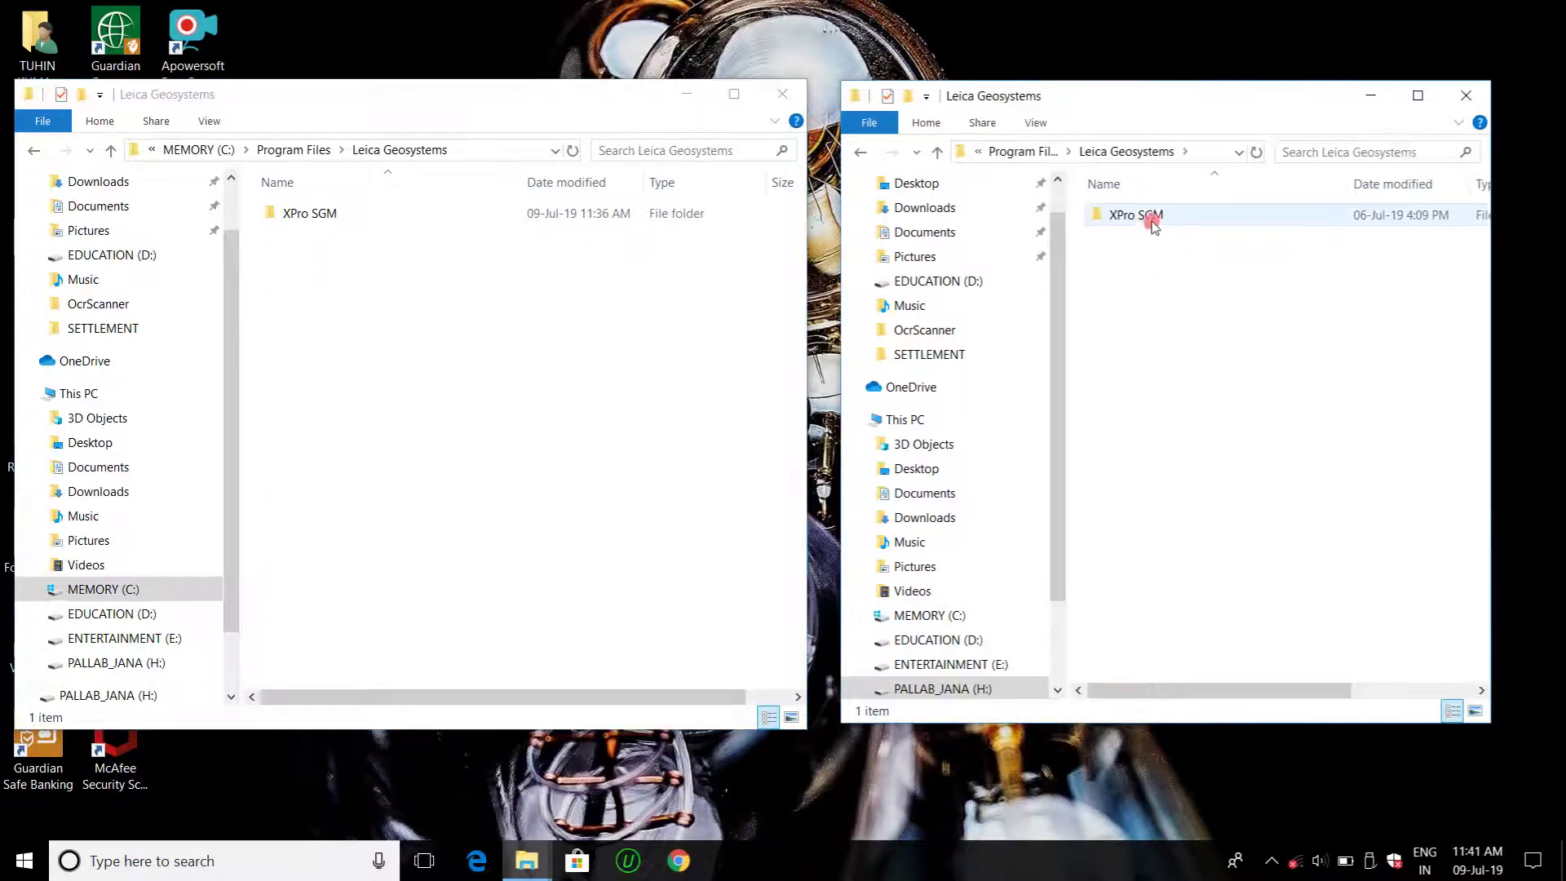
pyautogui.moveTo(1139, 249); pyautogui.dragTo(1192, 219)
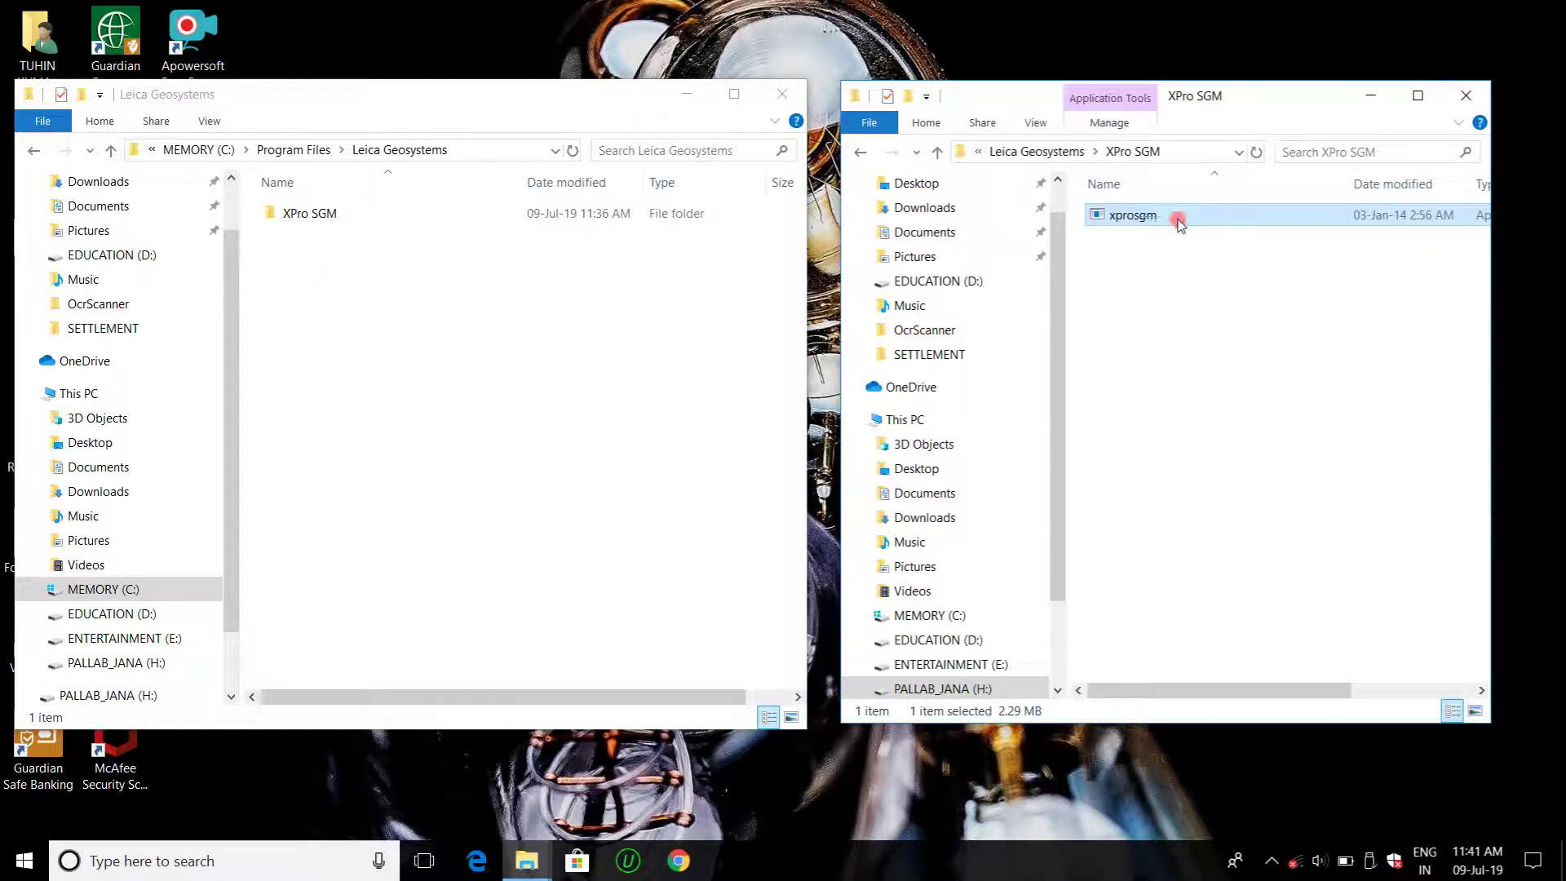
pyautogui.rightClick(1180, 221)
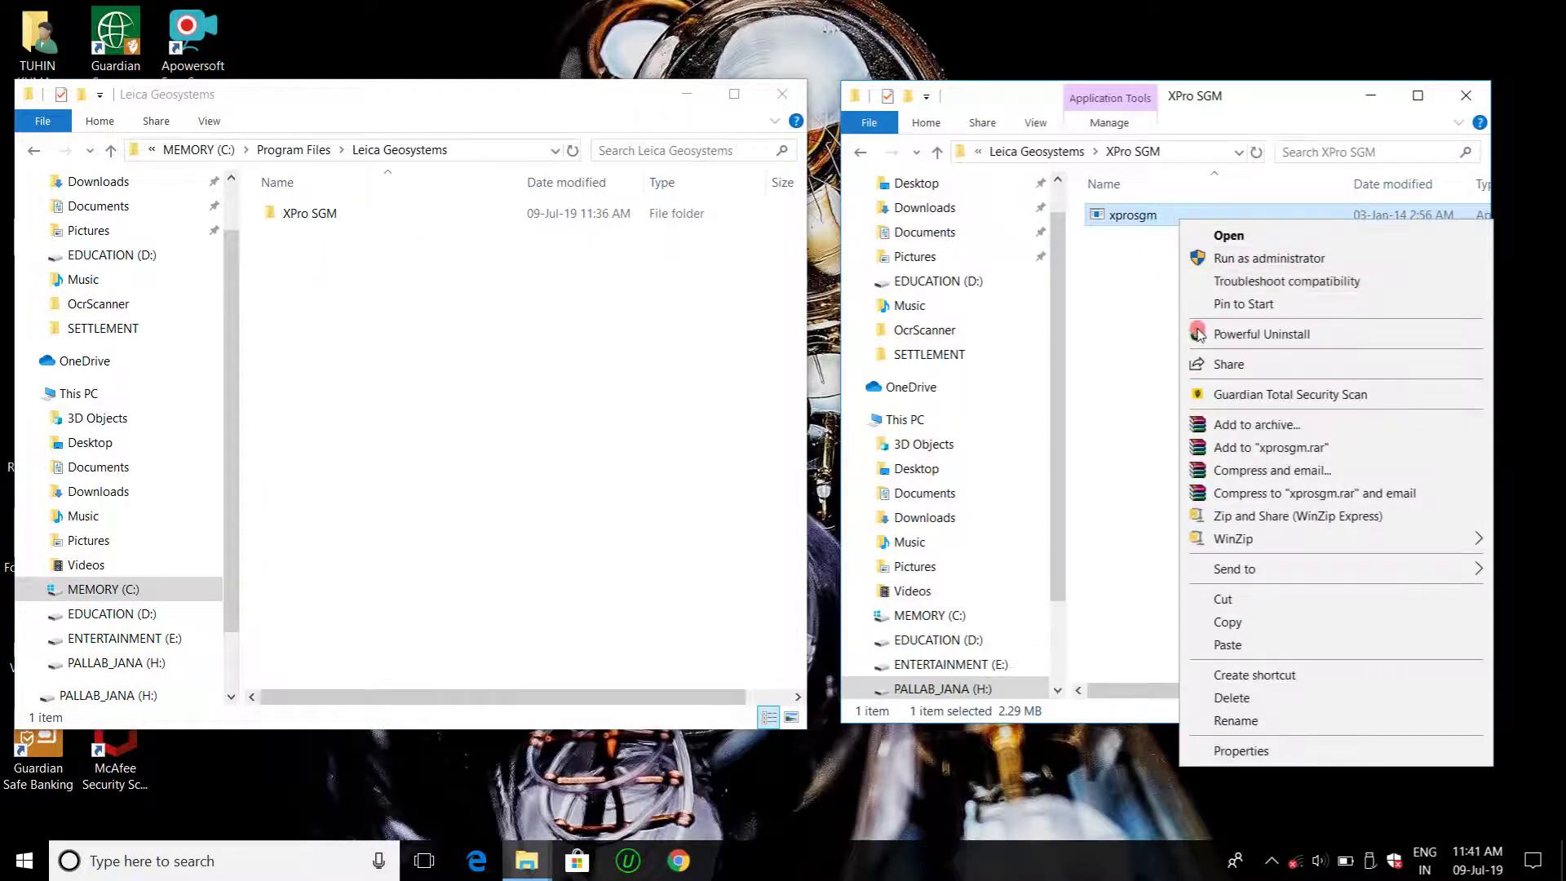
pyautogui.click(1230, 622)
pyautogui.doubleClick(518, 213)
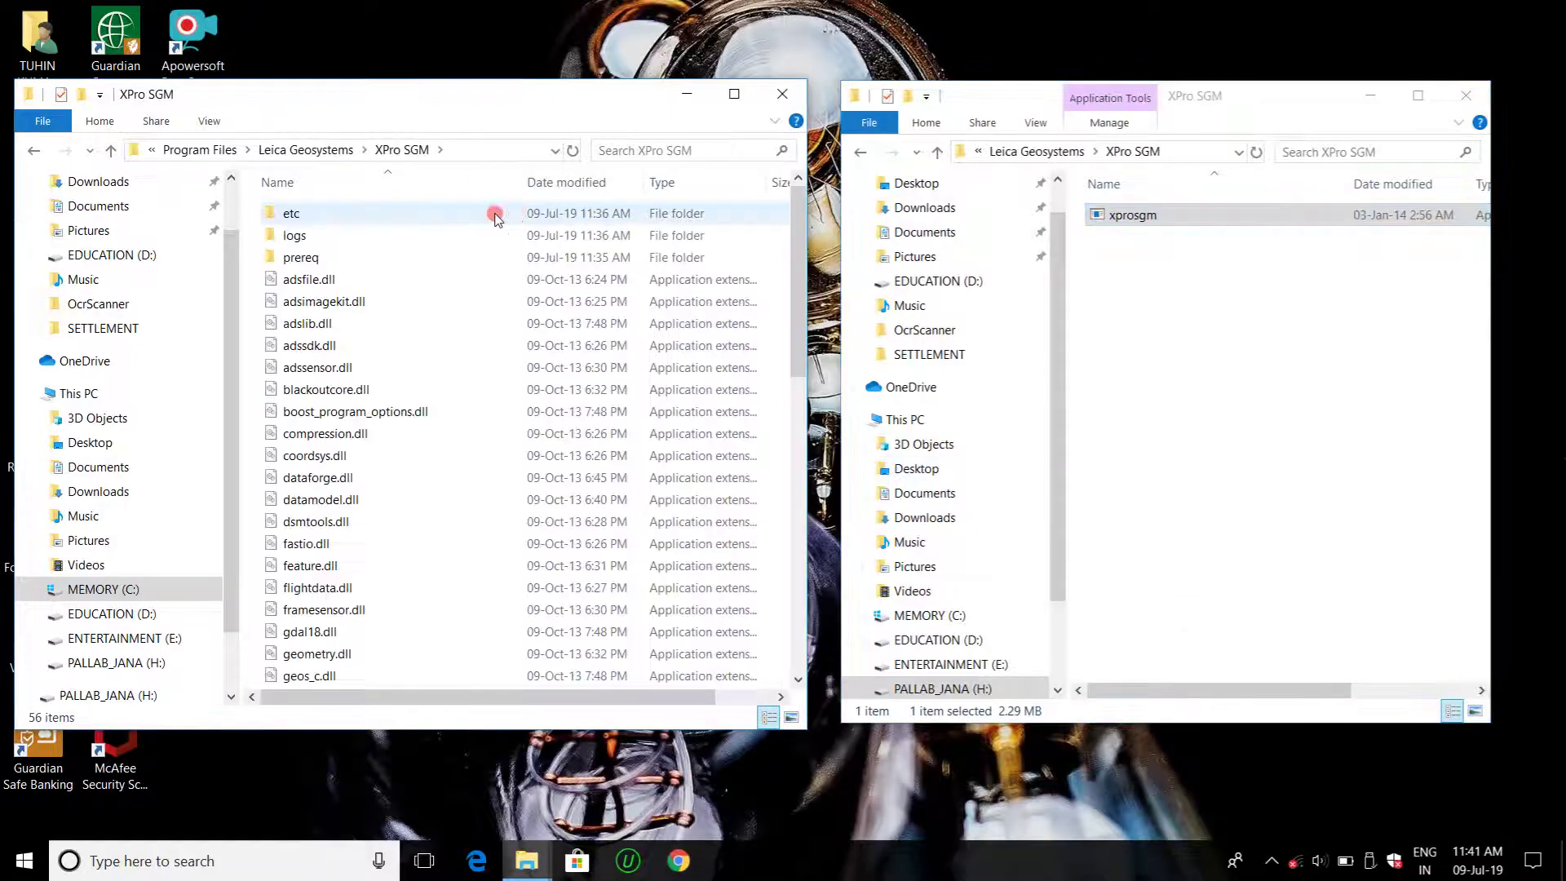
pyautogui.rightClick(454, 247)
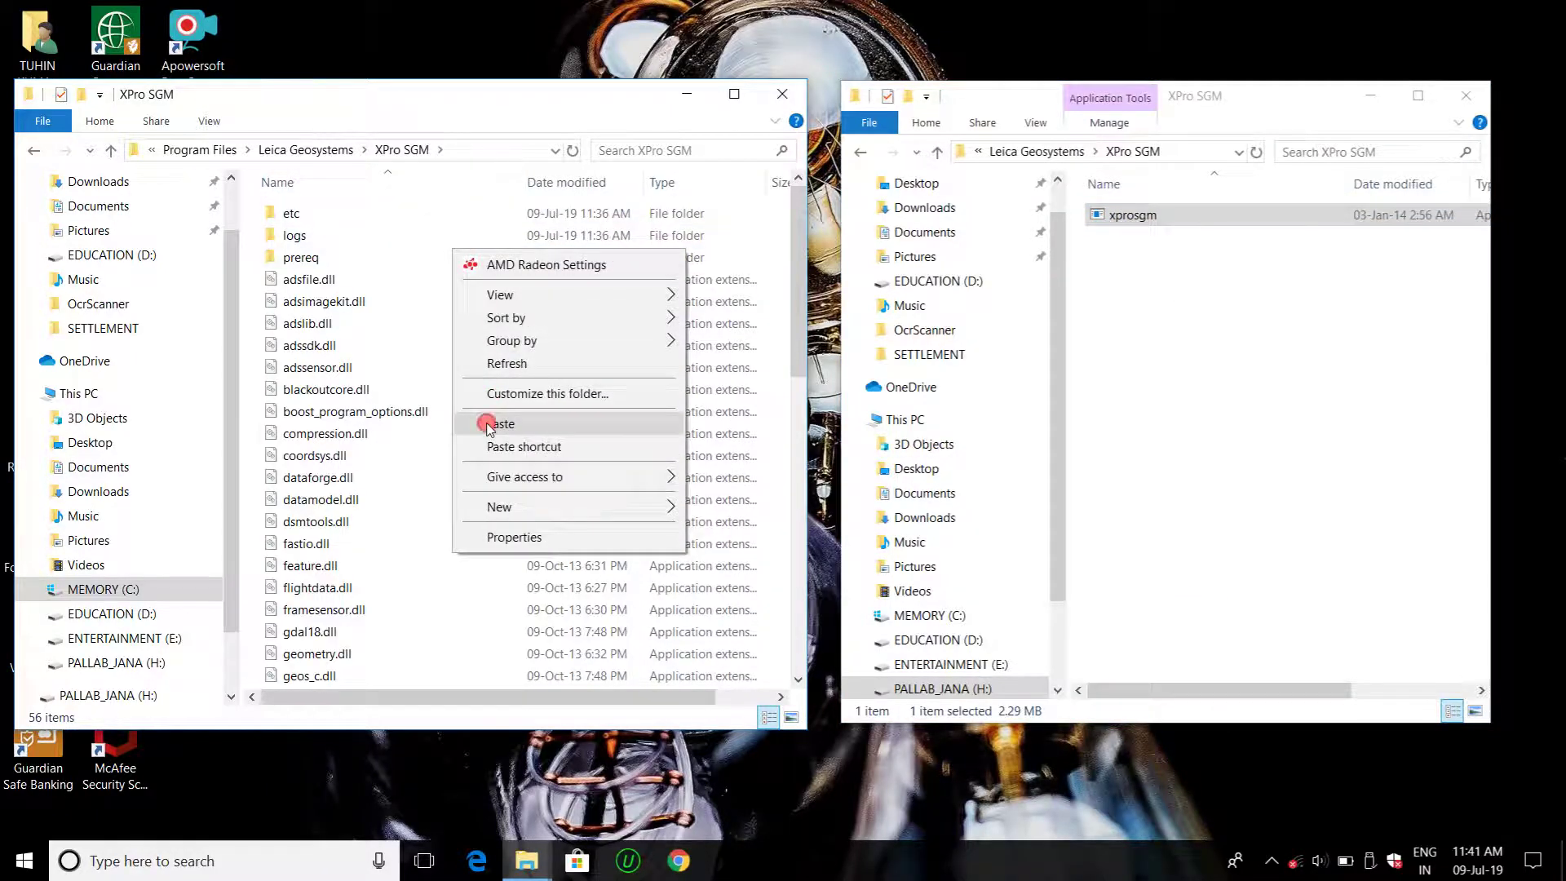
pyautogui.click(488, 414)
pyautogui.click(685, 328)
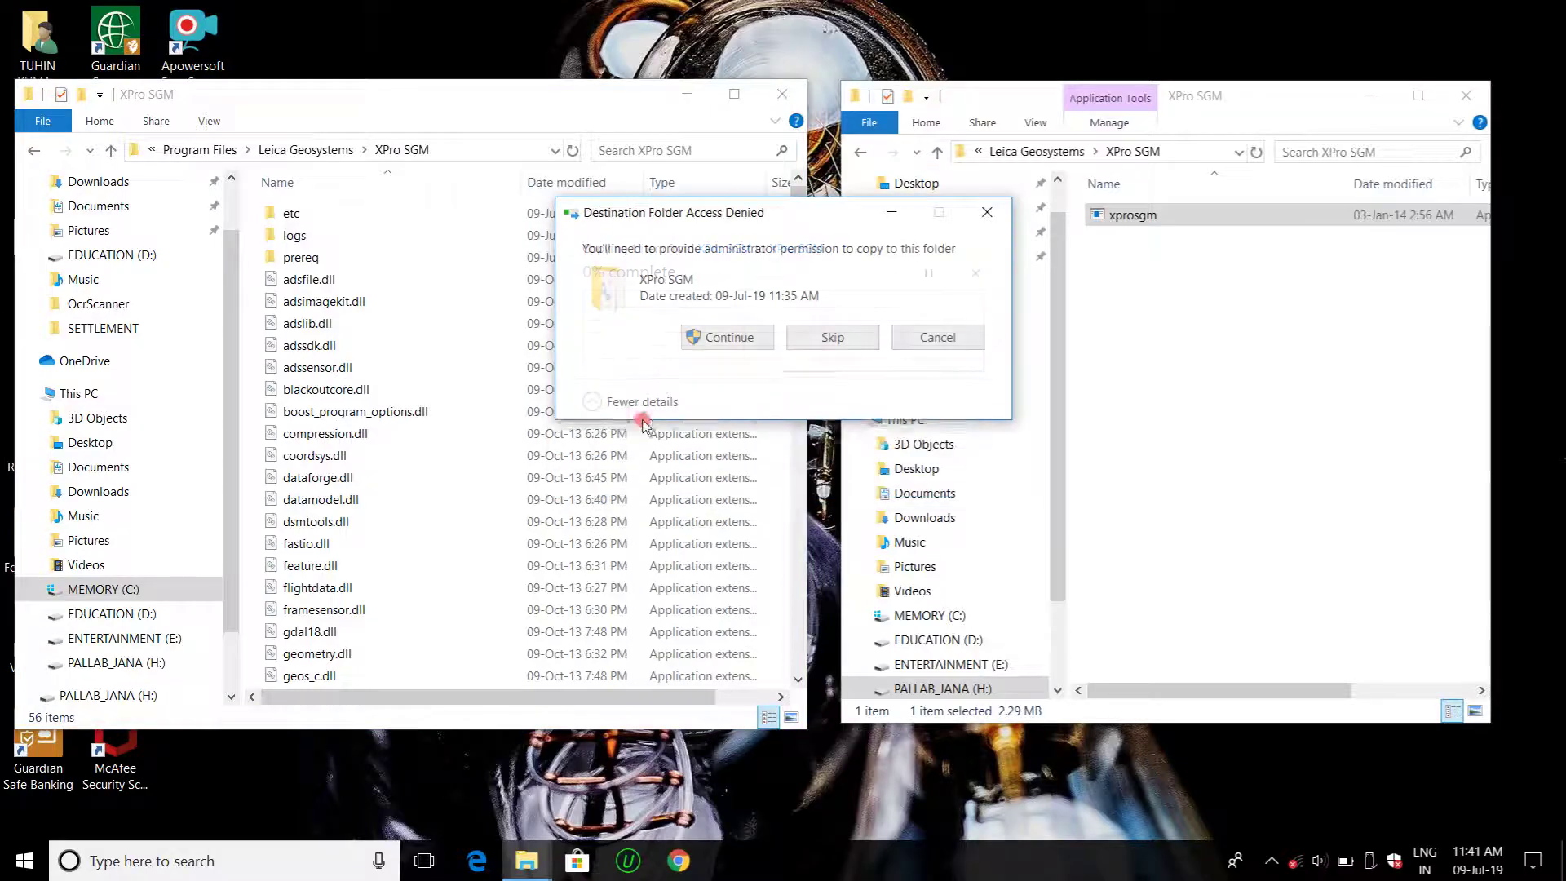
pyautogui.click(726, 339)
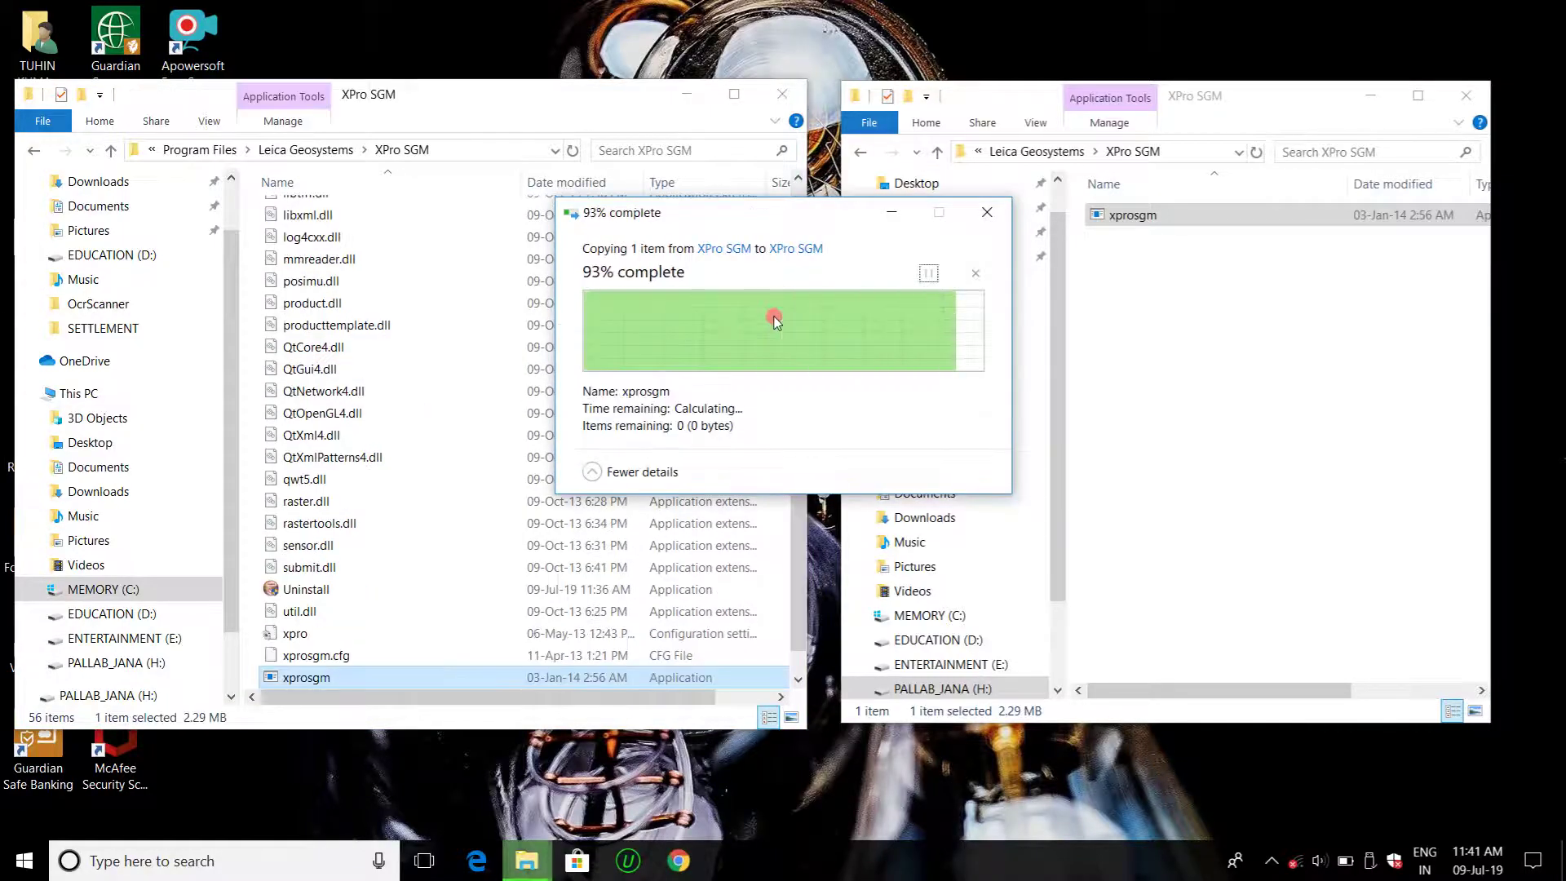
pyautogui.click(1271, 861)
pyautogui.rightClick(1273, 818)
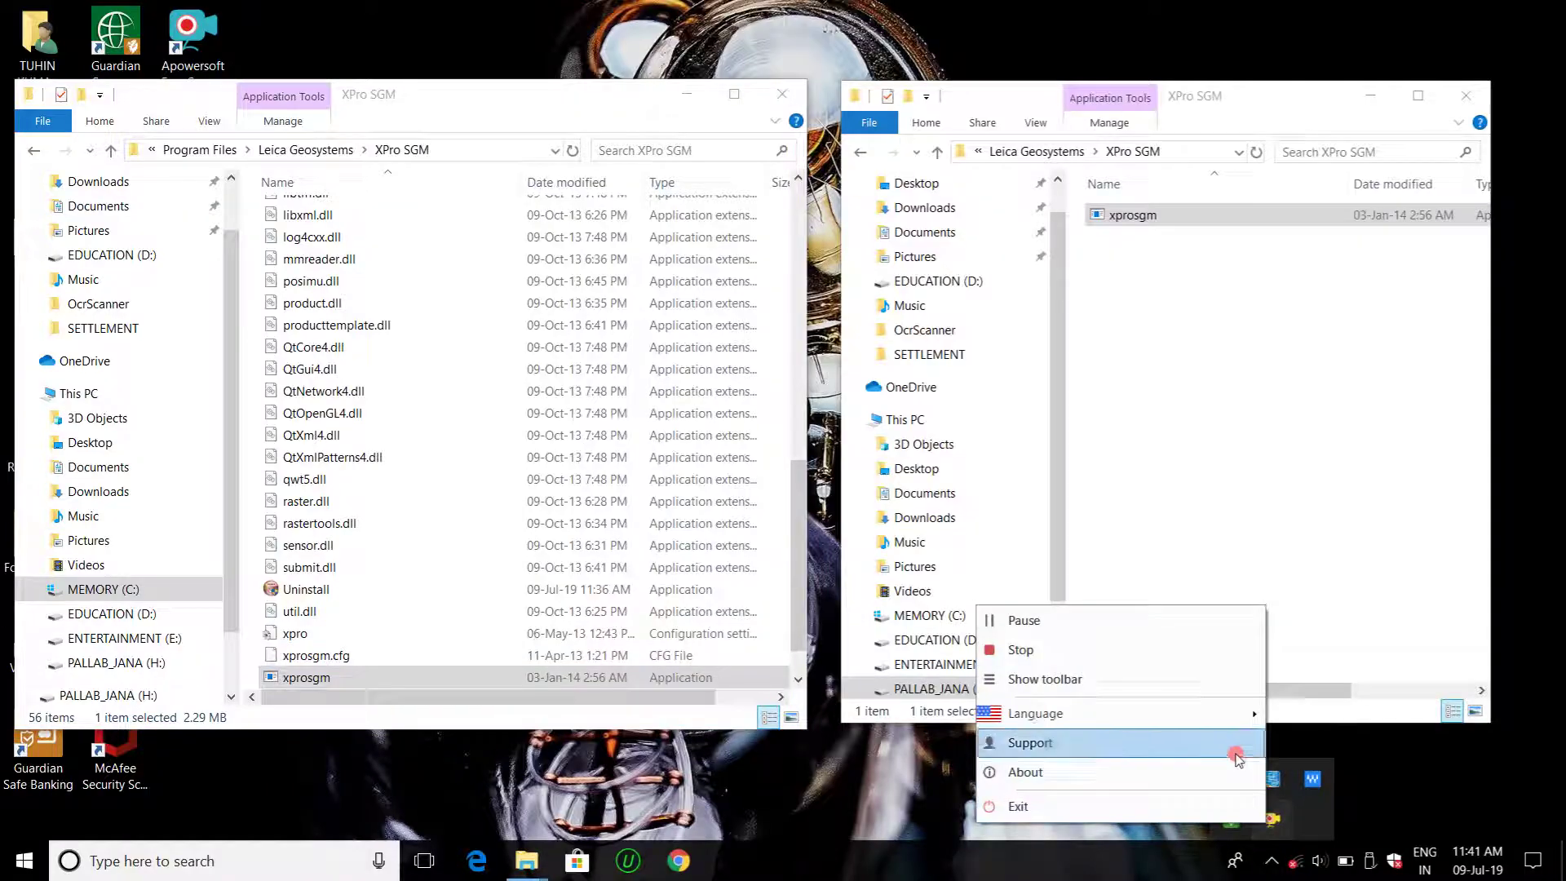
pyautogui.click(1065, 622)
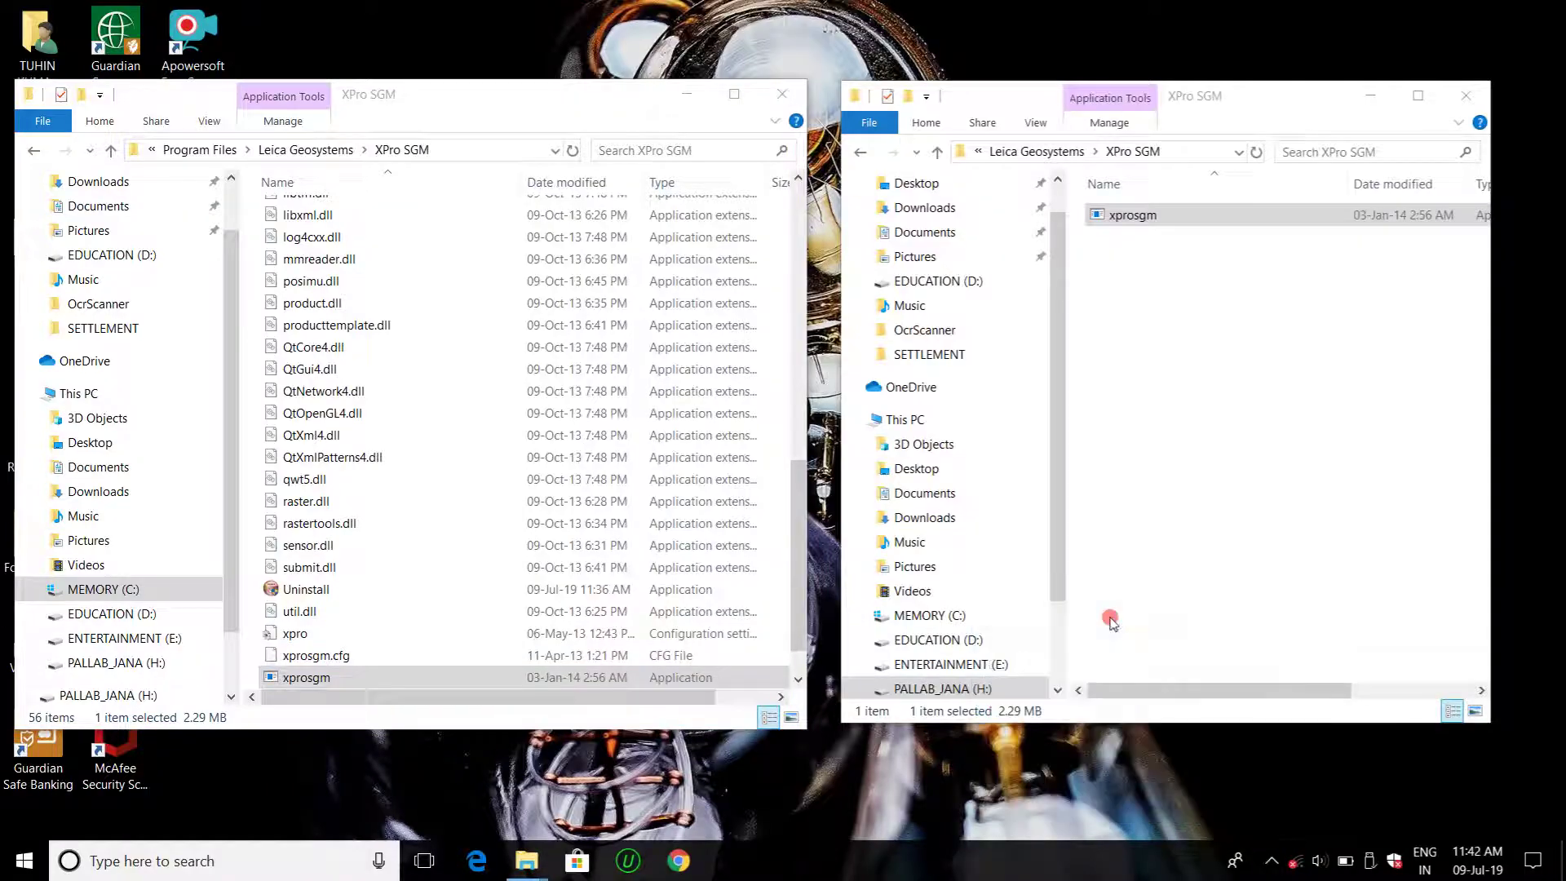
# - Open the Program Files (x86) folder in the x64 source folder and on the C: drive
pyautogui.click(936, 152)
pyautogui.click(935, 152)
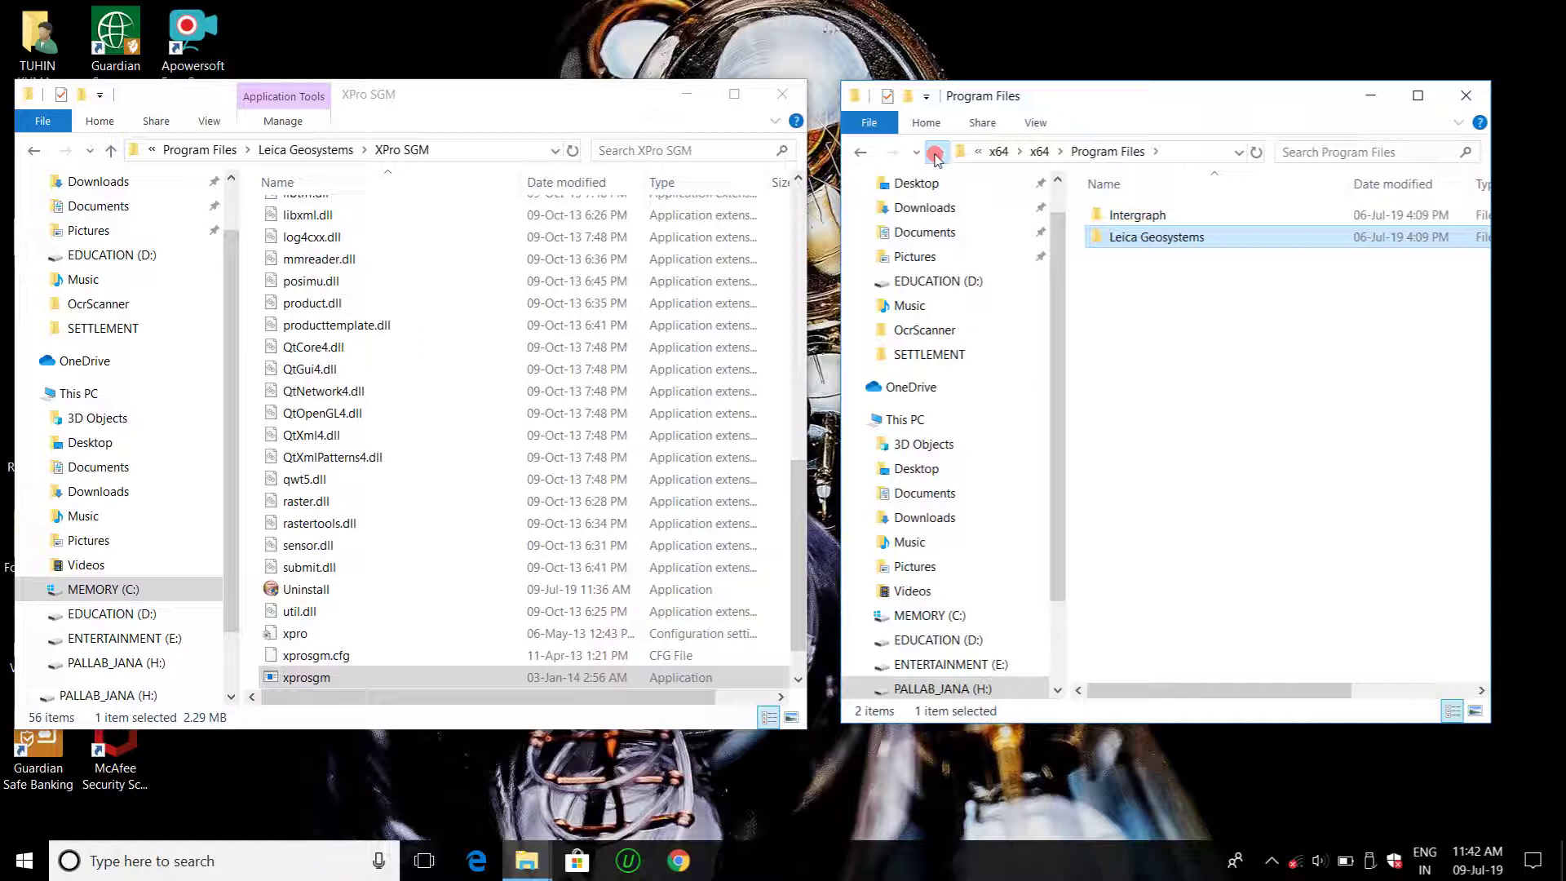
pyautogui.click(935, 153)
pyautogui.click(1201, 238)
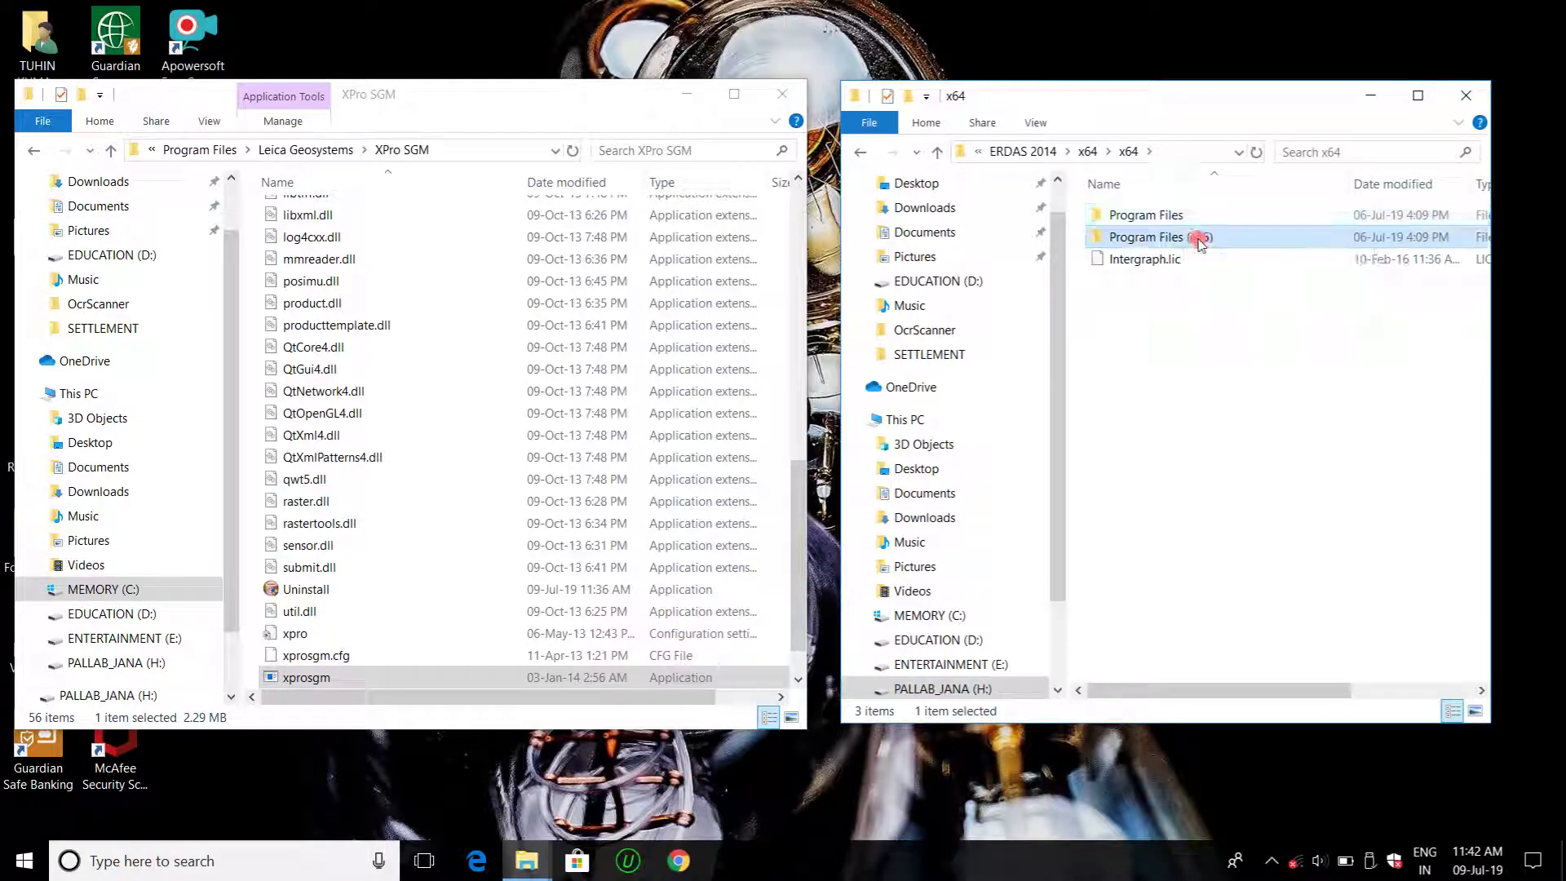
pyautogui.doubleClick(1187, 240)
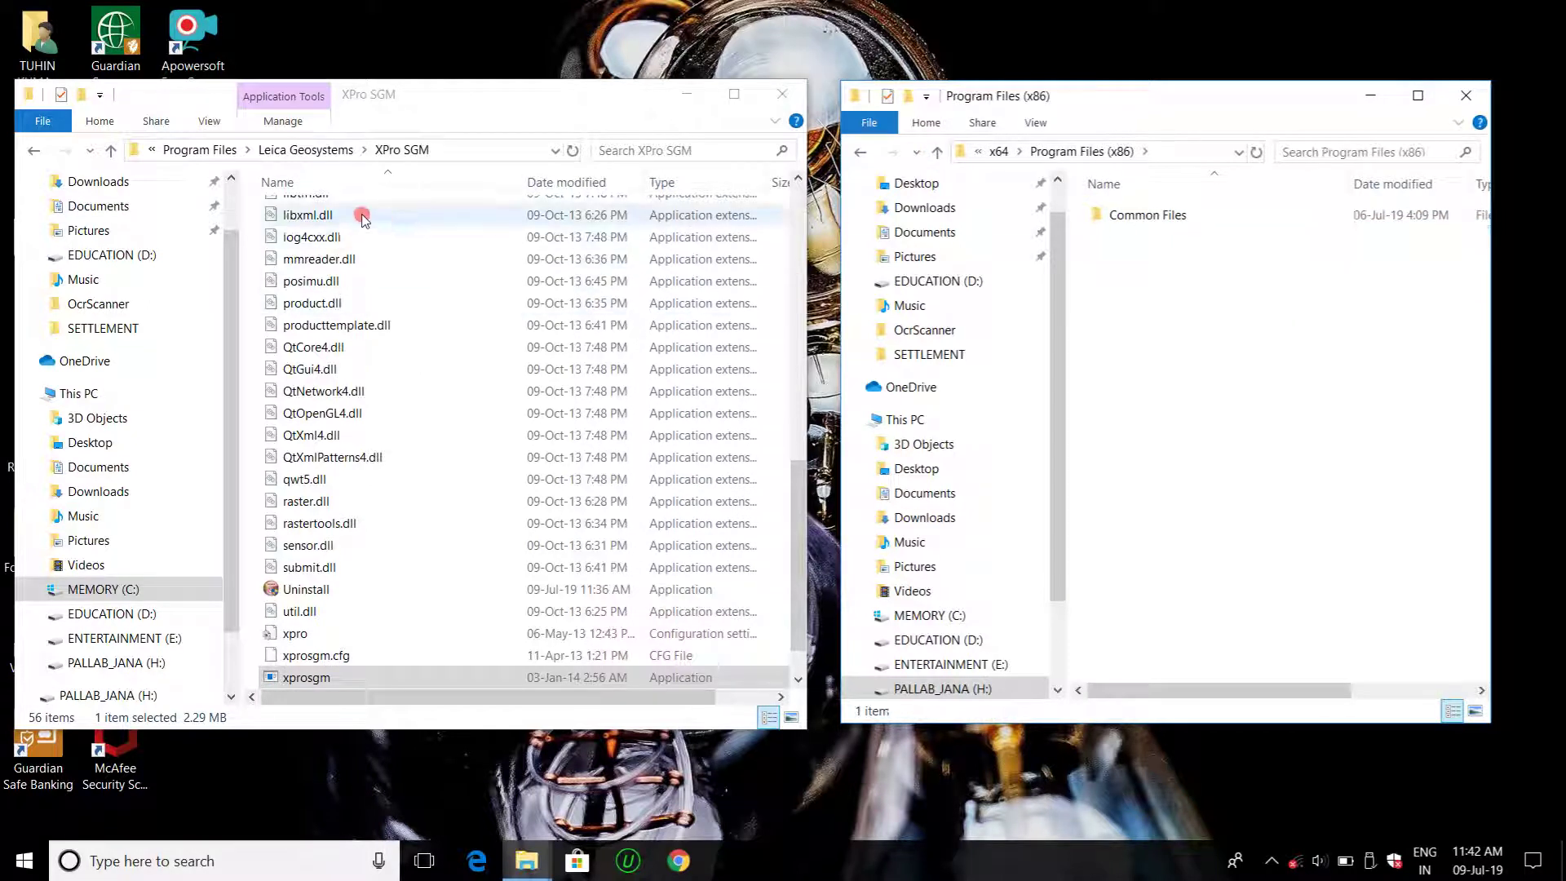
pyautogui.click(116, 151)
pyautogui.click(116, 151)
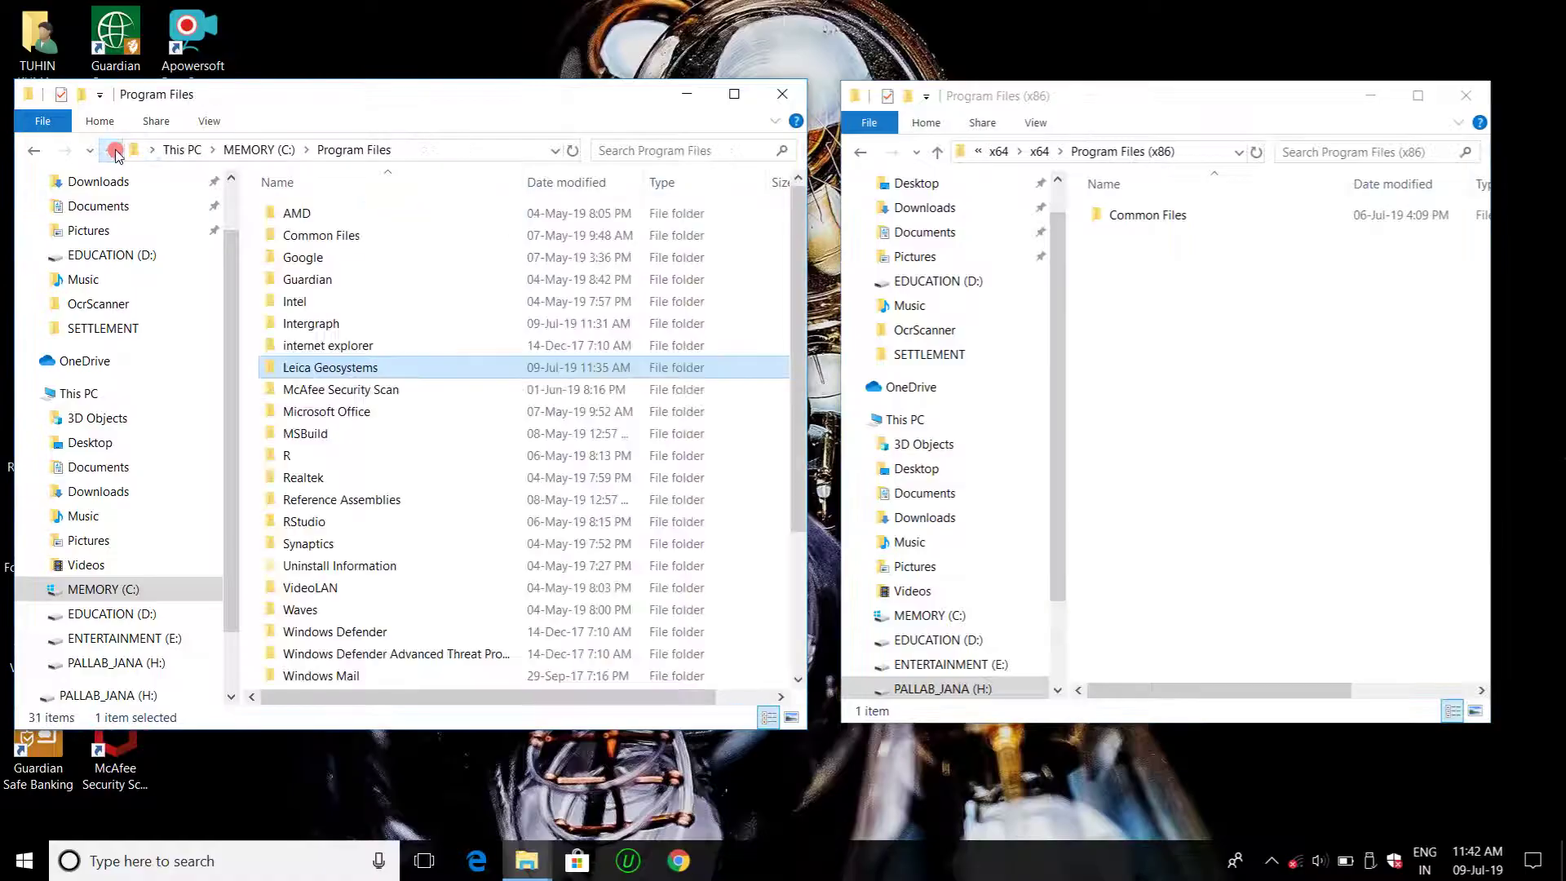
pyautogui.click(116, 151)
pyautogui.doubleClick(342, 410)
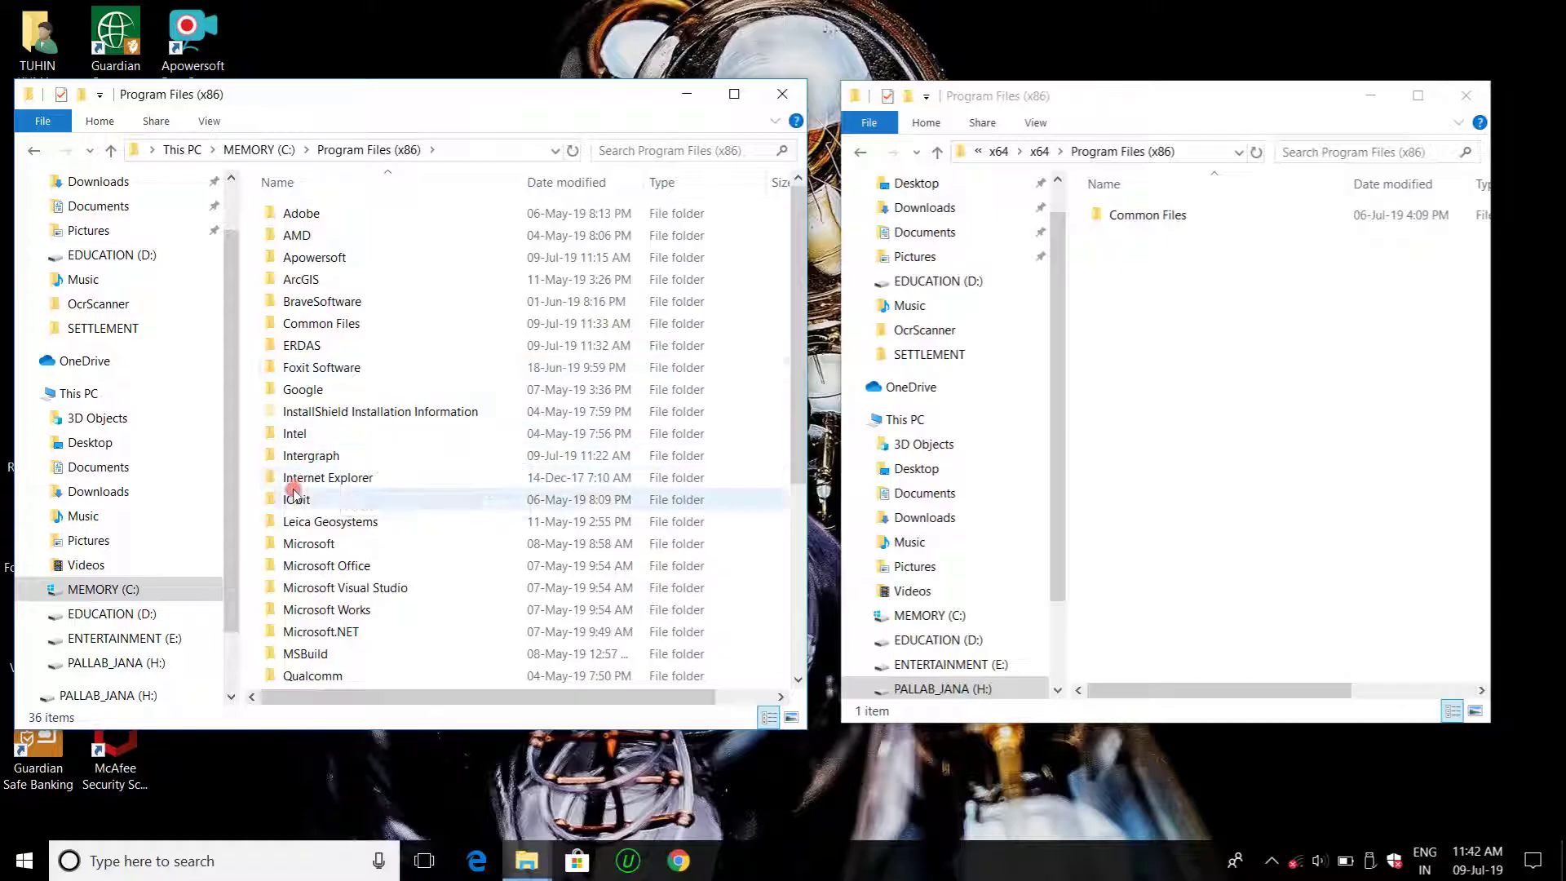
# - Open Common Files > Intergraph inside Program Files (x86) in both the source and the C: drive windows
pyautogui.doubleClick(318, 326)
pyautogui.doubleClick(1158, 217)
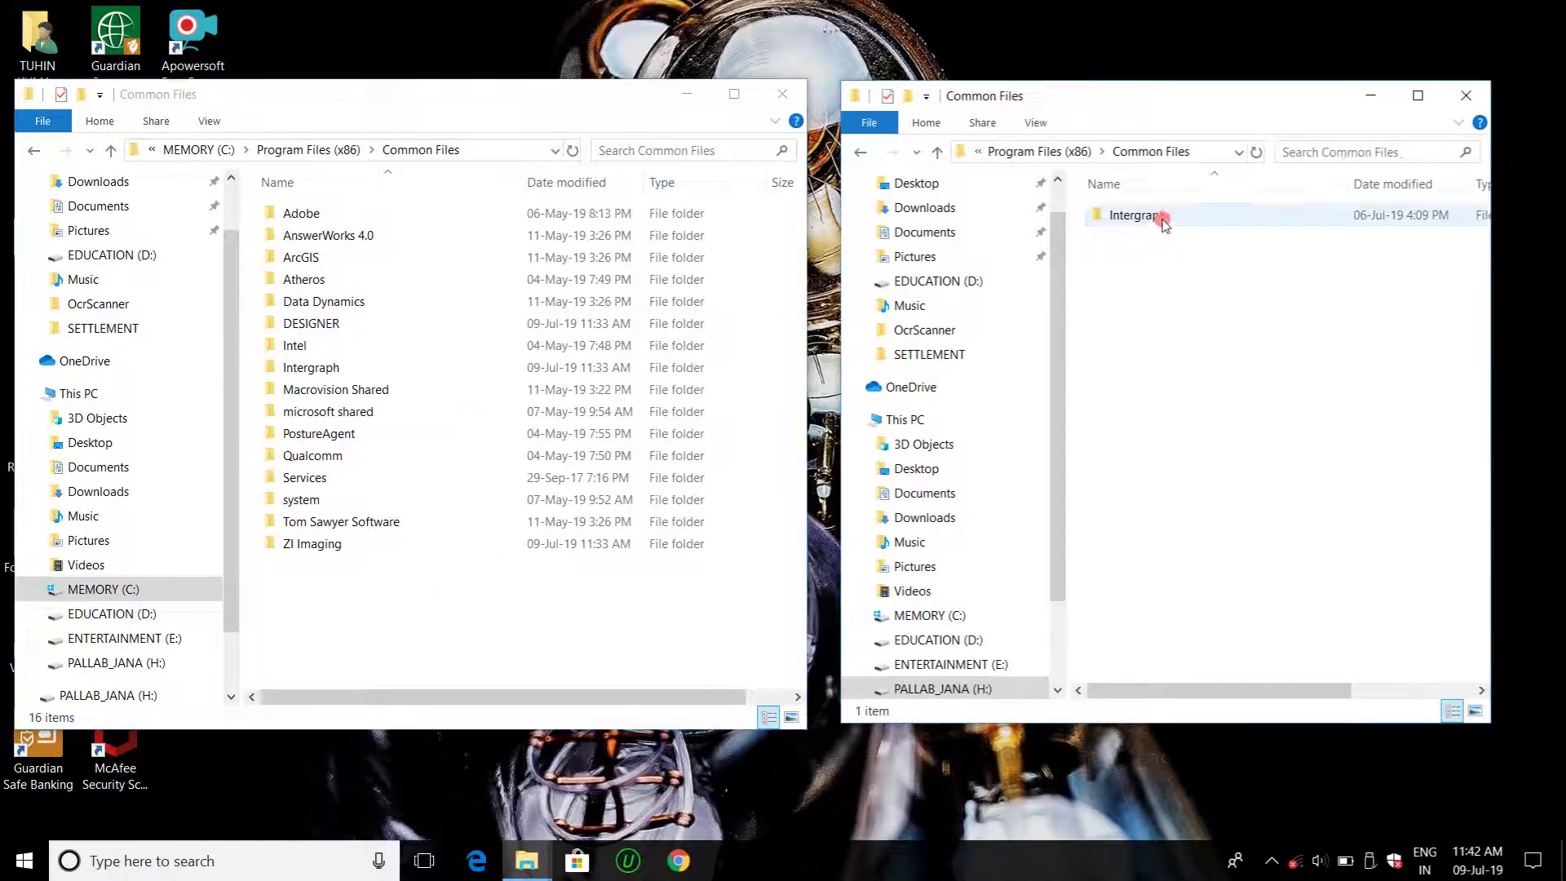
pyautogui.click(331, 369)
pyautogui.doubleClick(331, 369)
pyautogui.click(1191, 216)
pyautogui.doubleClick(1187, 219)
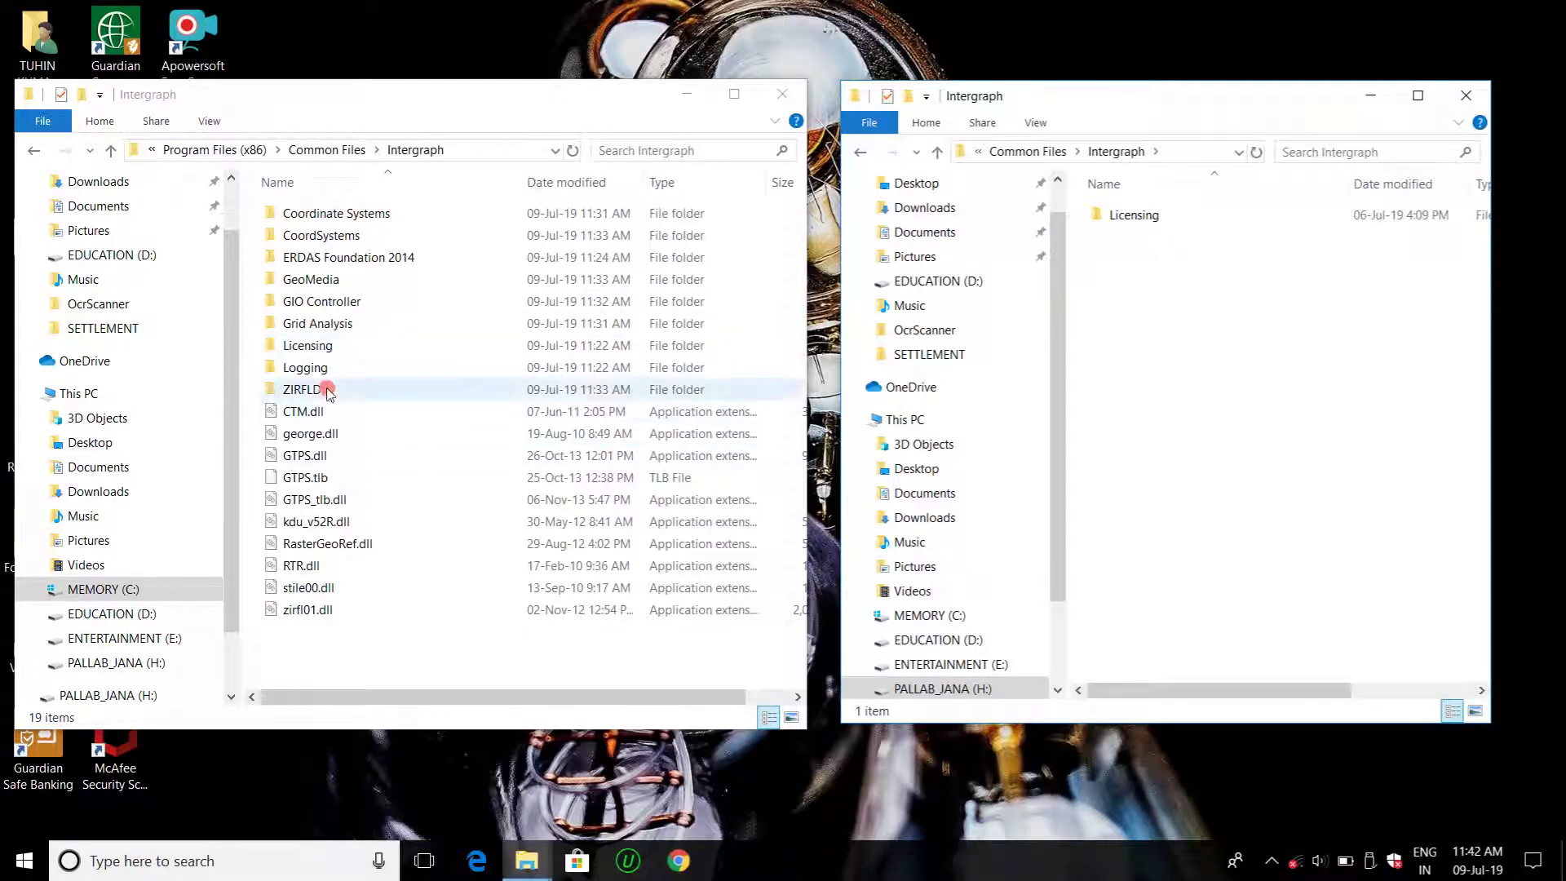
# - Open Licensing > 11.11.1 inside the Intergraph folder in both the installed and the source locations
pyautogui.click(333, 350)
pyautogui.doubleClick(334, 350)
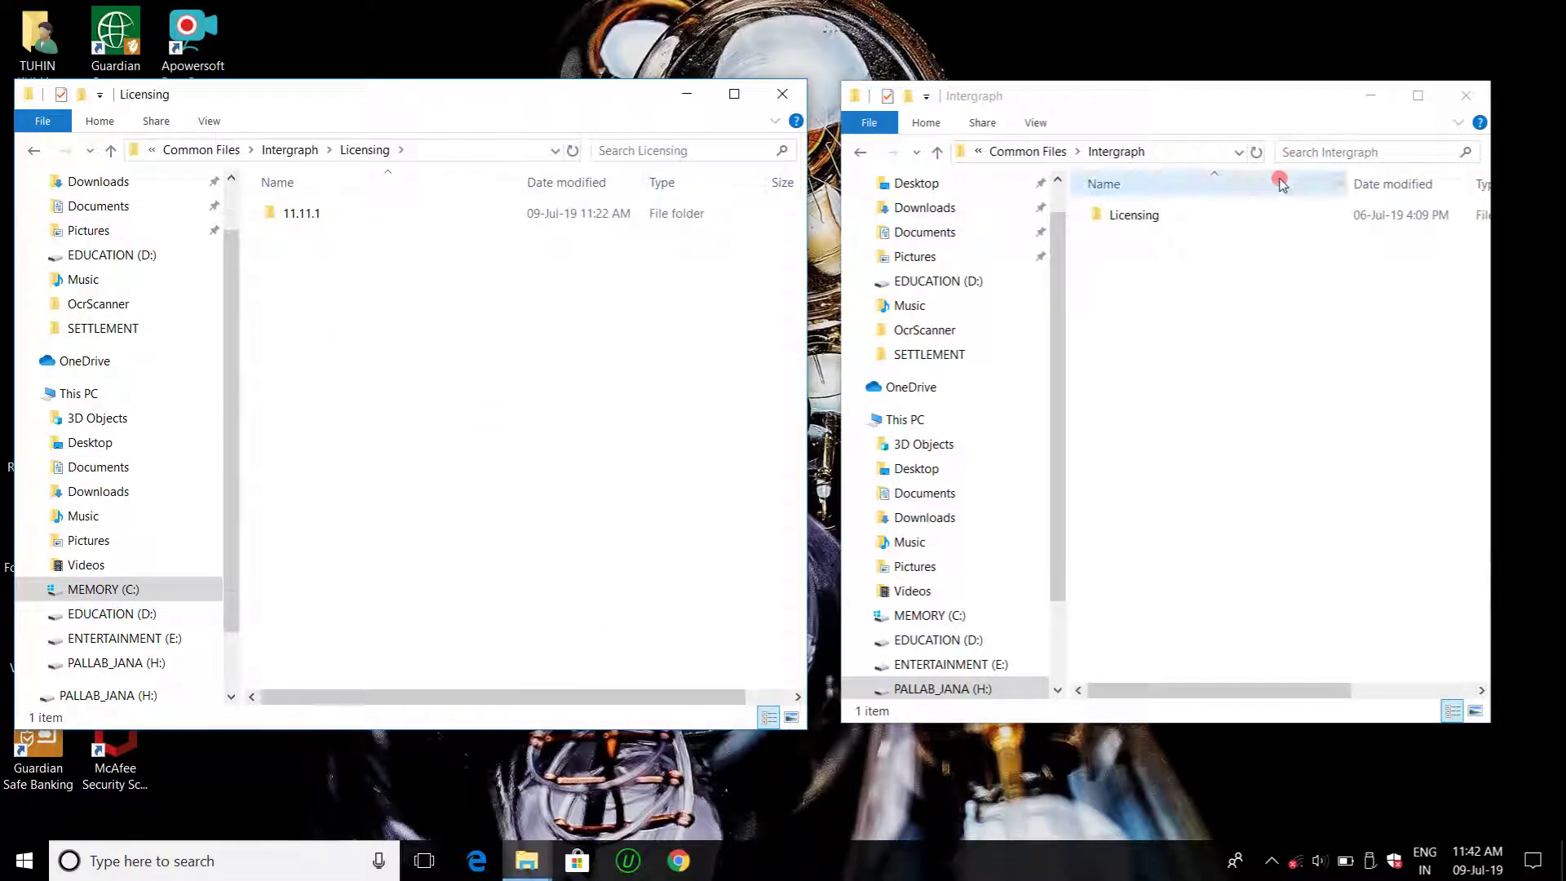
pyautogui.doubleClick(1198, 221)
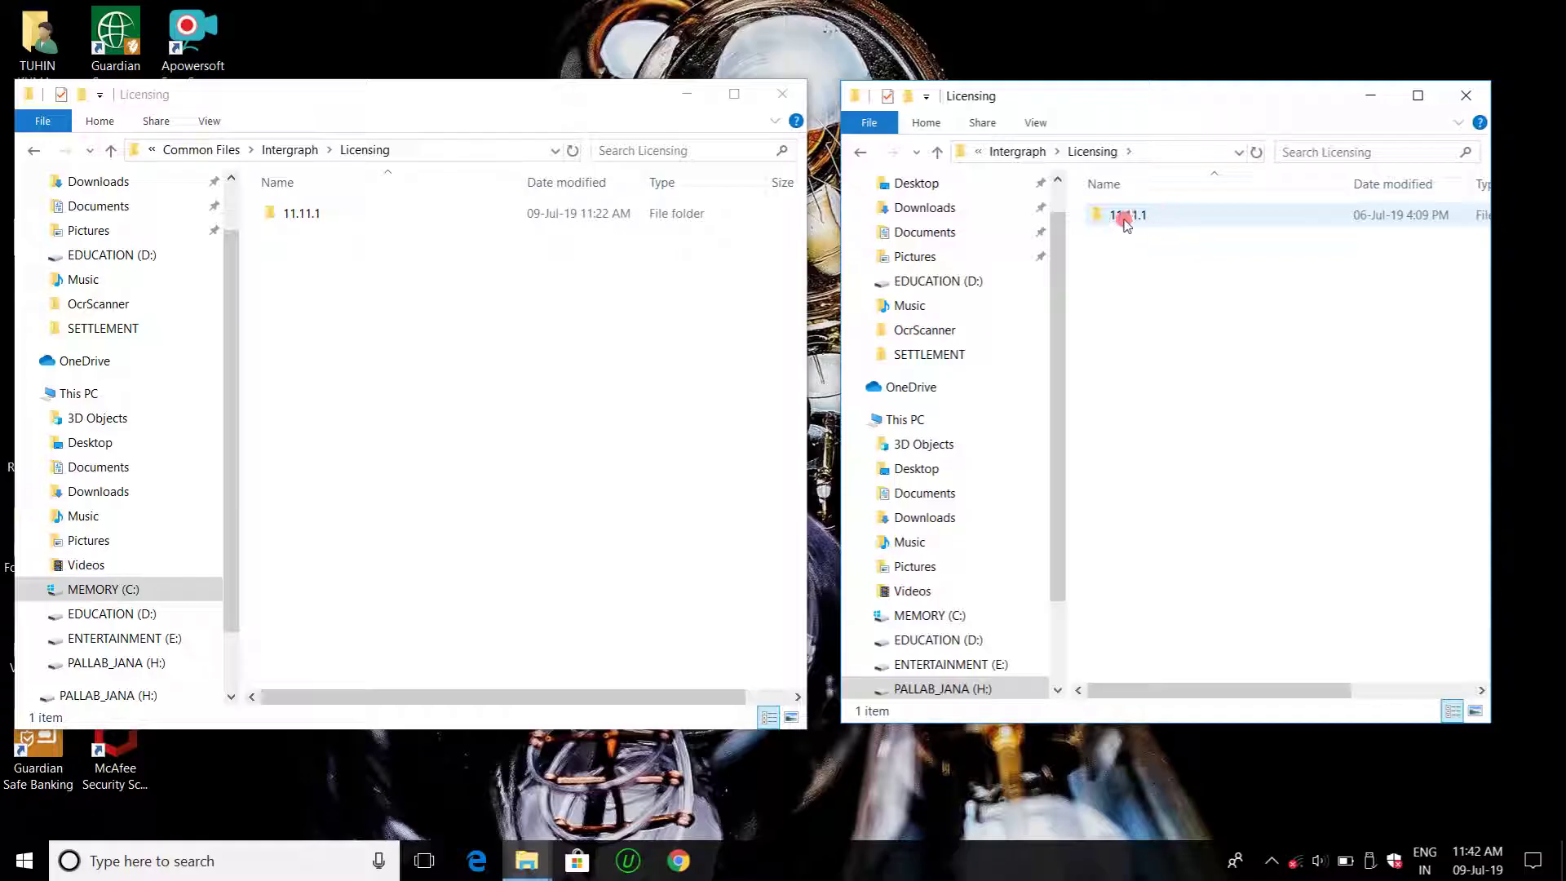
pyautogui.doubleClick(449, 213)
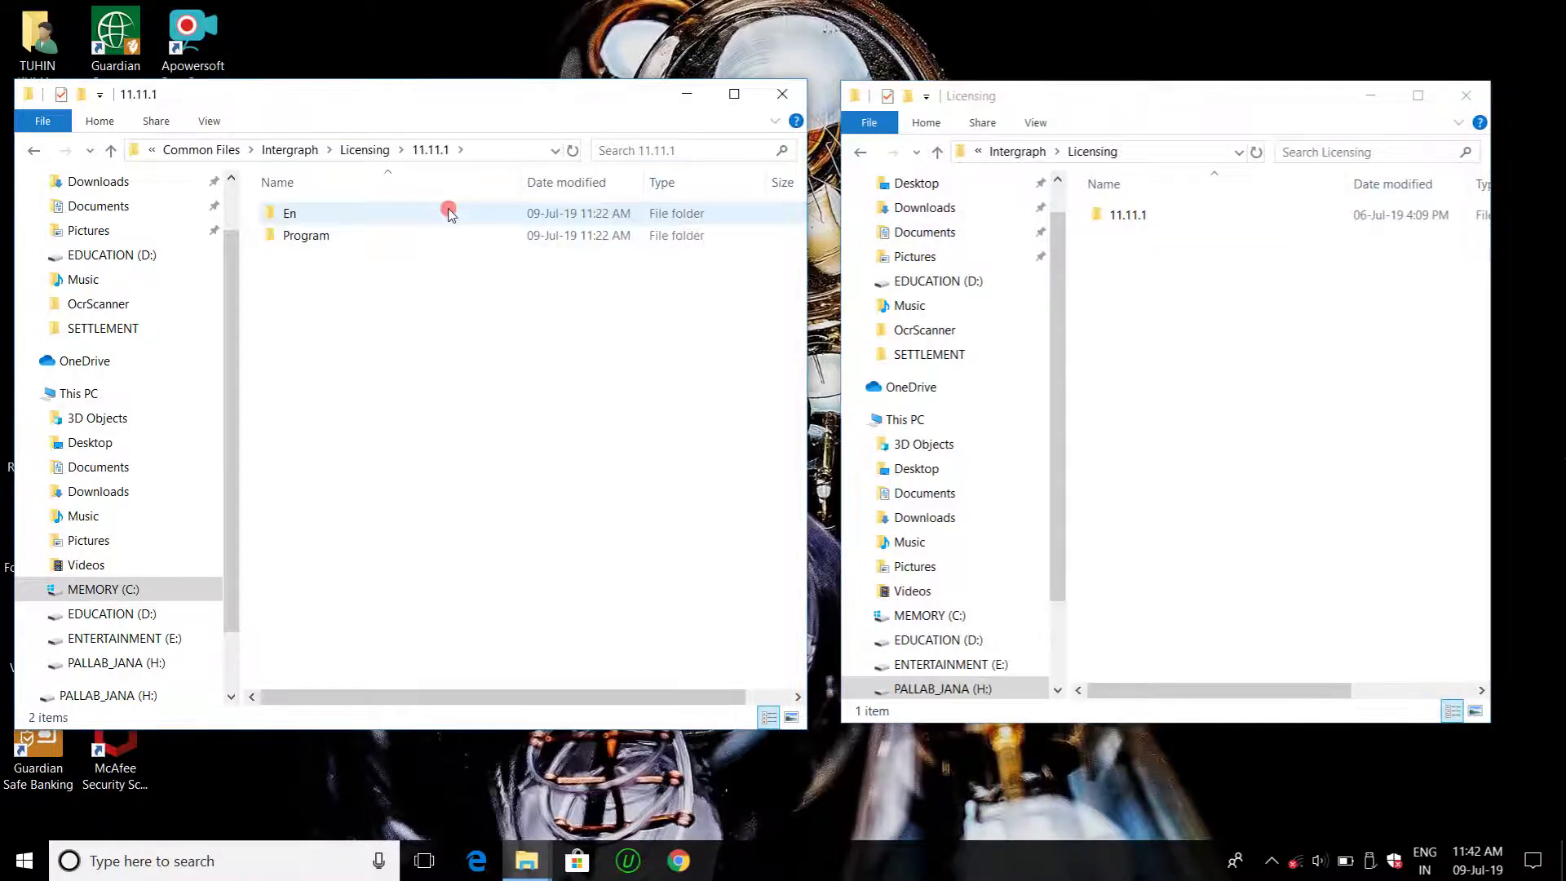
pyautogui.doubleClick(1184, 214)
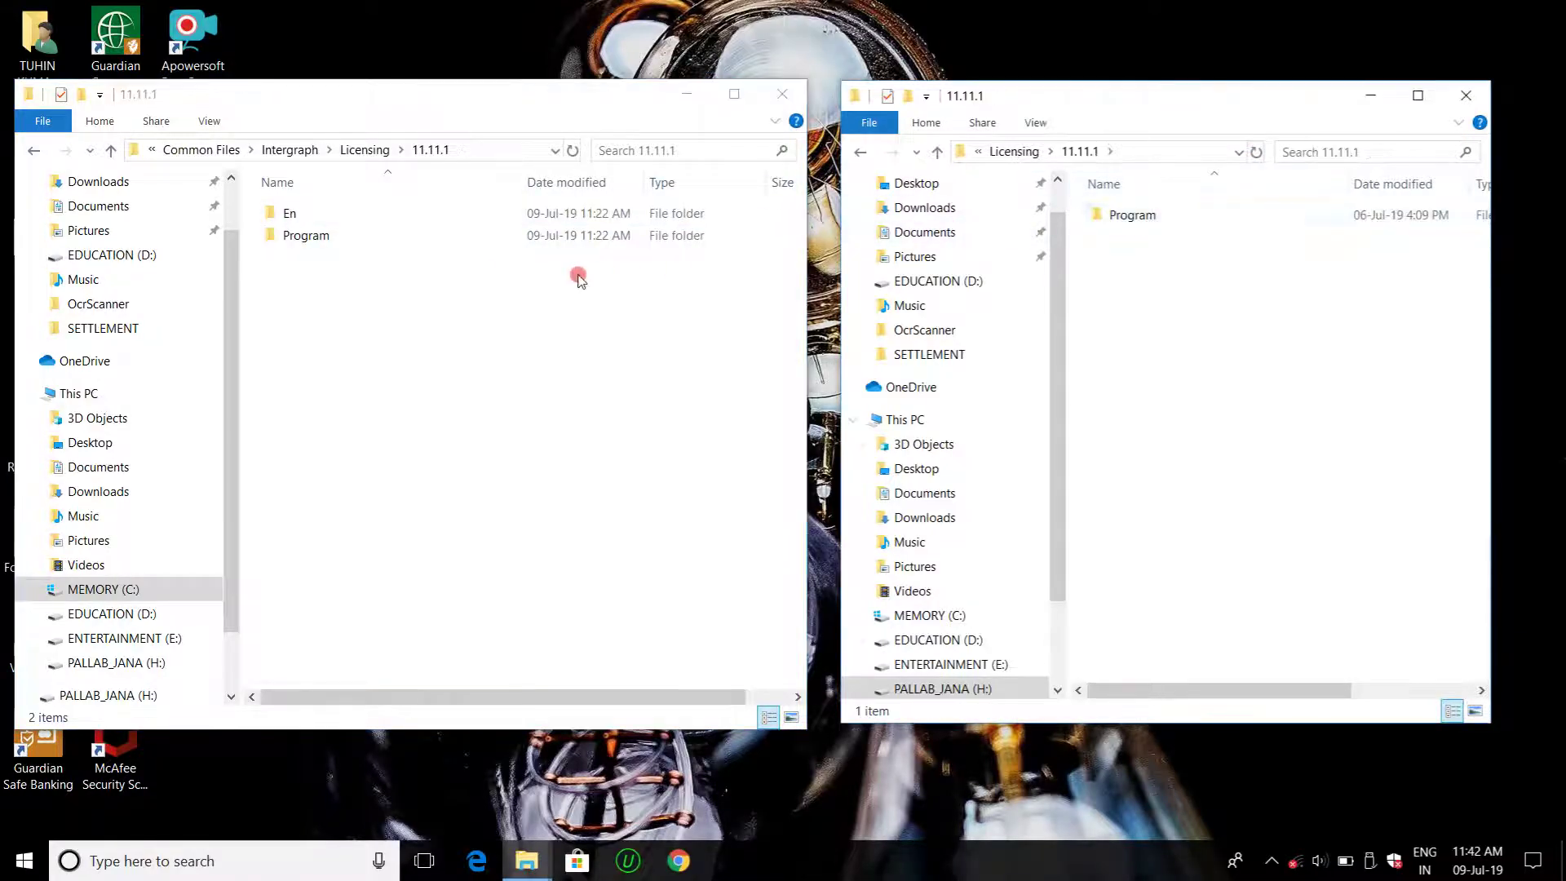
# - Copy LicStatusRpt and ShowHostID from the source Program folder into the installed 11.11.1 > Program folder, replacing the existing files with administrator permission
pyautogui.doubleClick(500, 236)
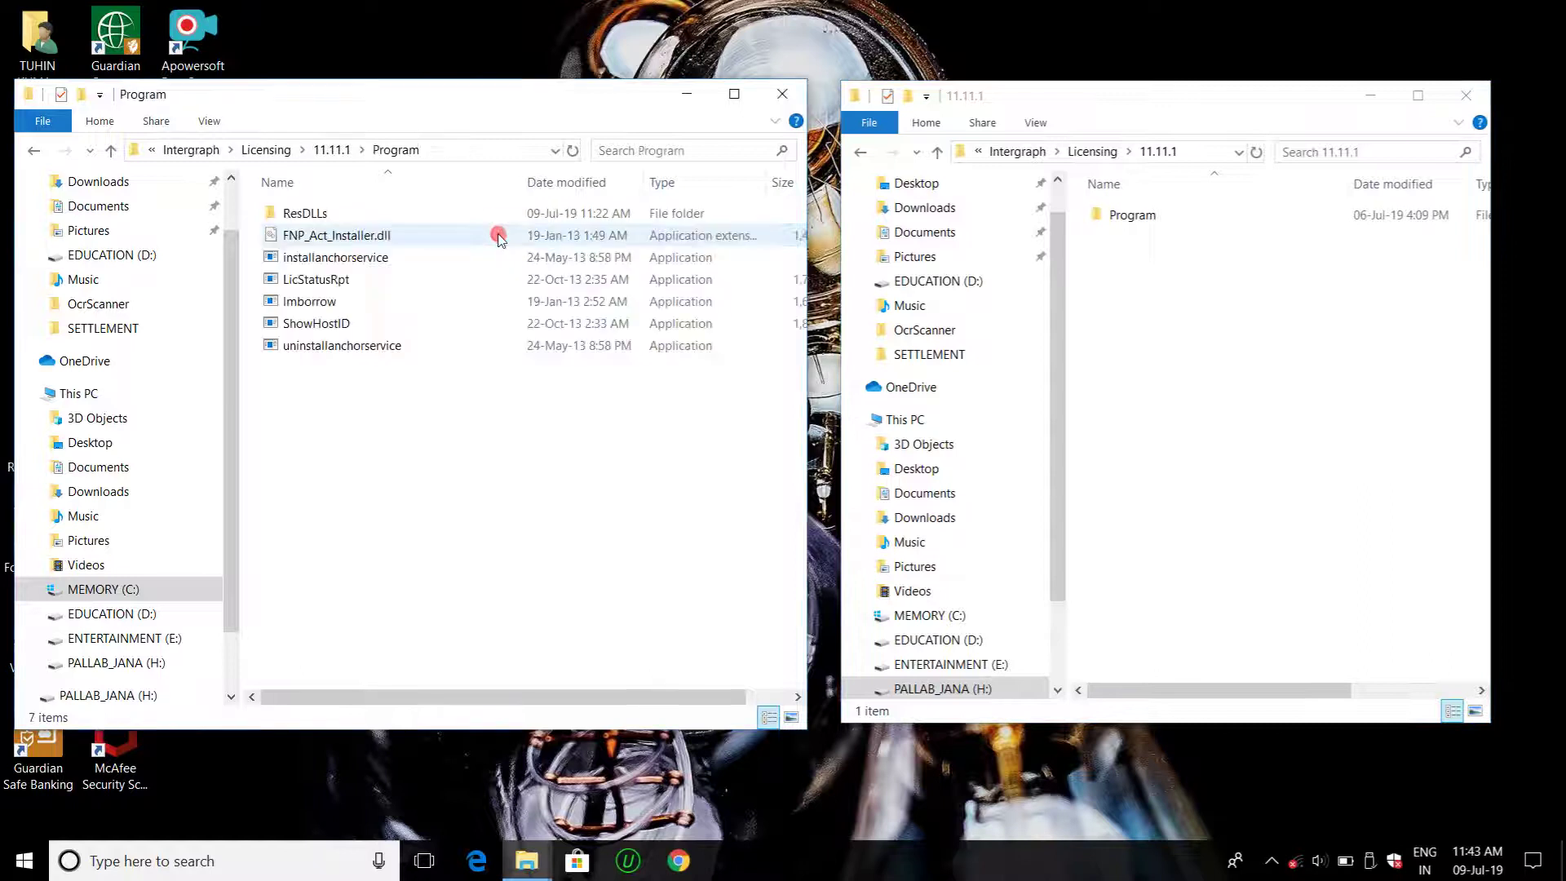
pyautogui.doubleClick(1239, 233)
pyautogui.moveTo(1184, 284); pyautogui.dragTo(1254, 219)
pyautogui.rightClick(1253, 217)
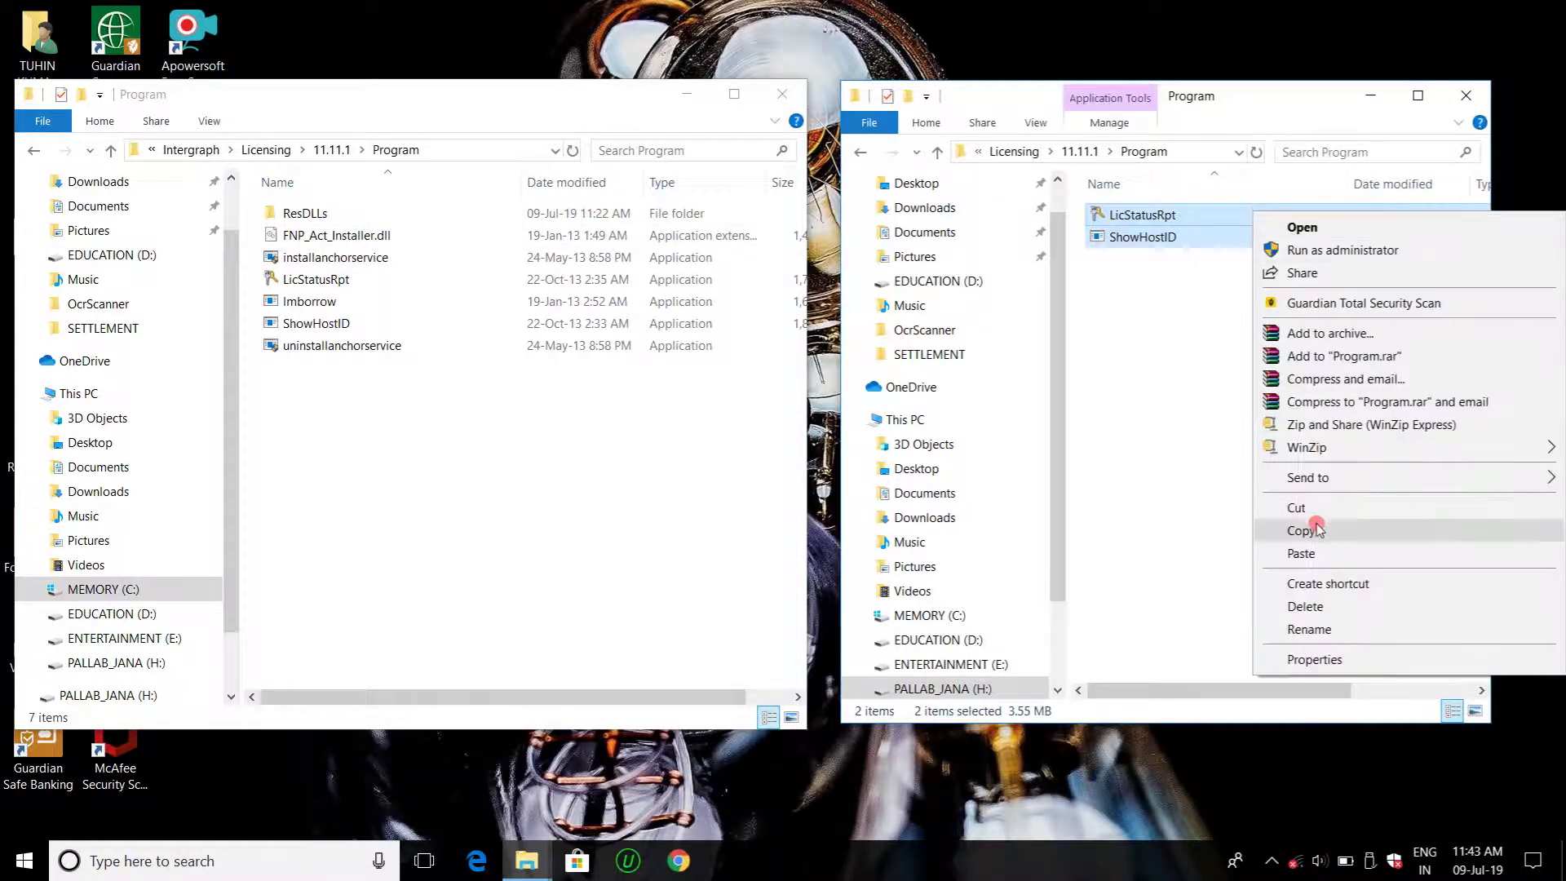
pyautogui.click(1319, 528)
pyautogui.rightClick(612, 399)
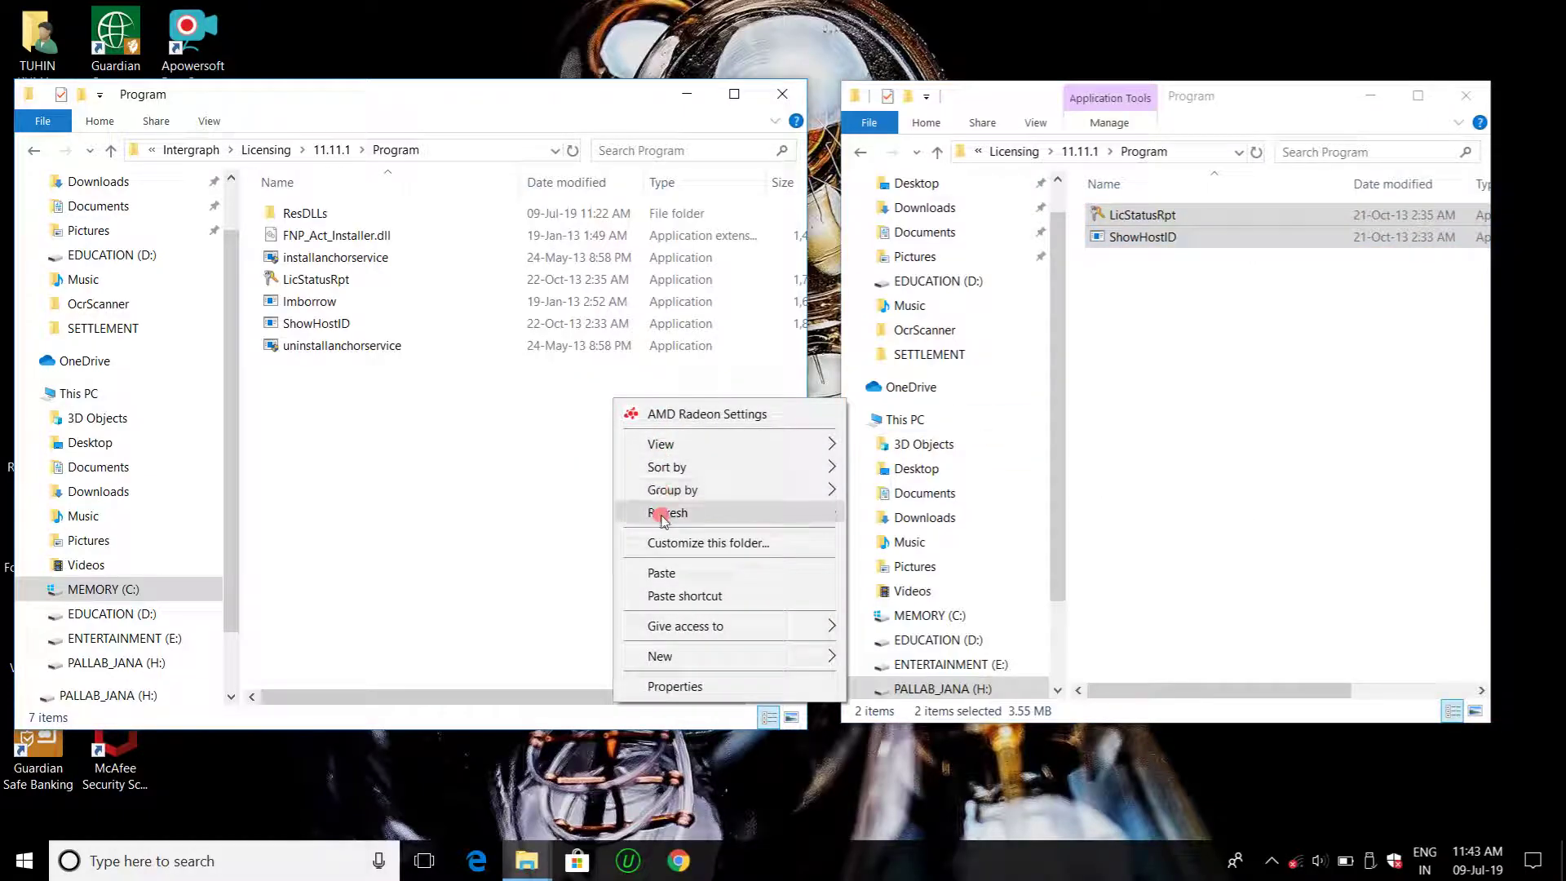
pyautogui.click(660, 573)
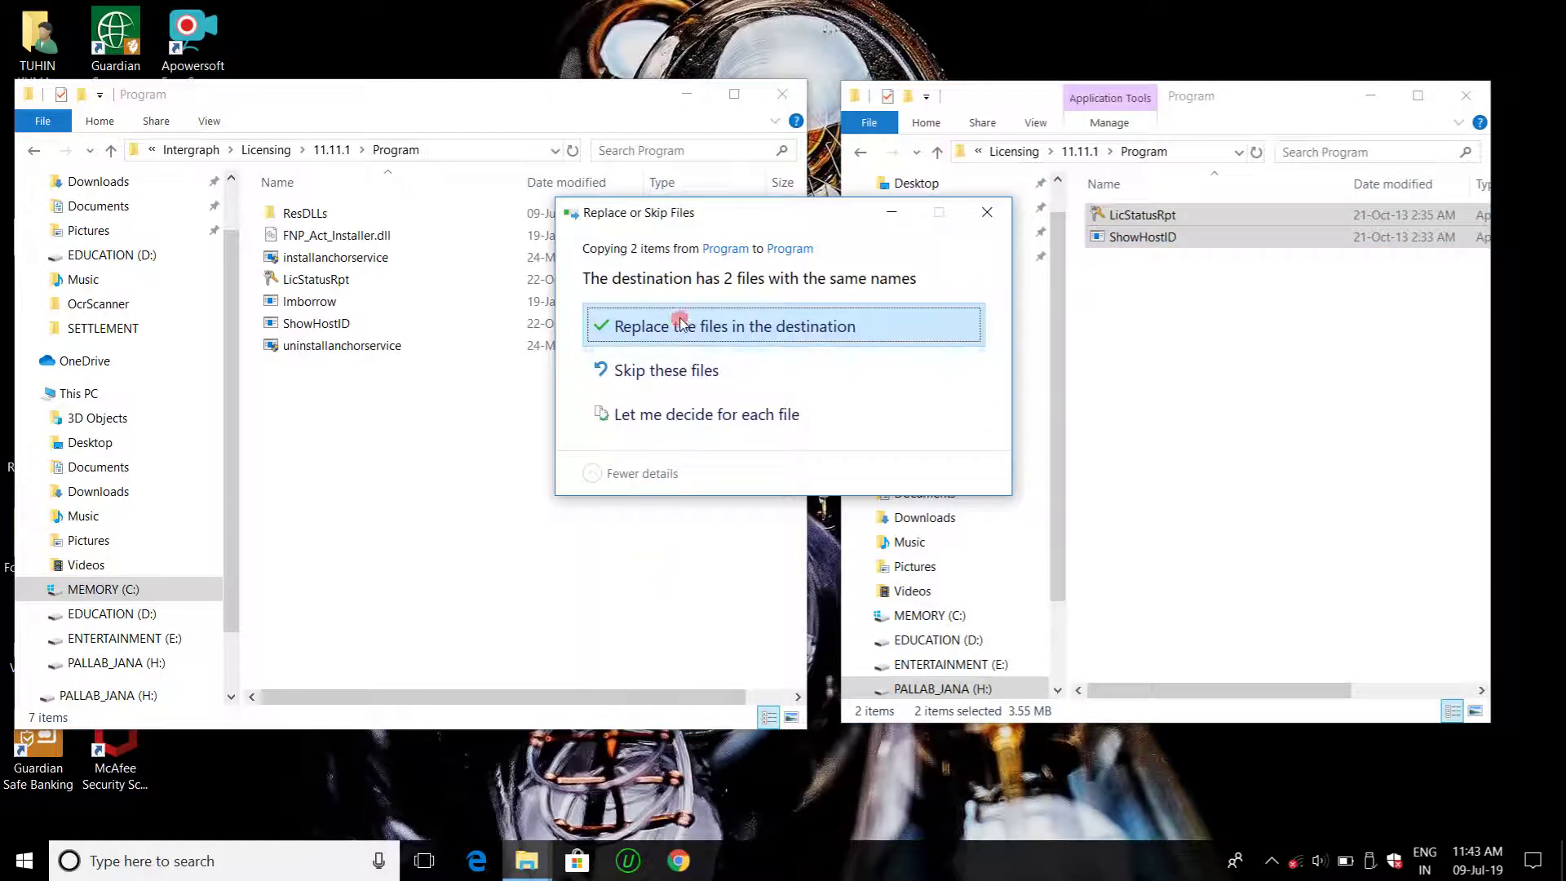
pyautogui.click(681, 324)
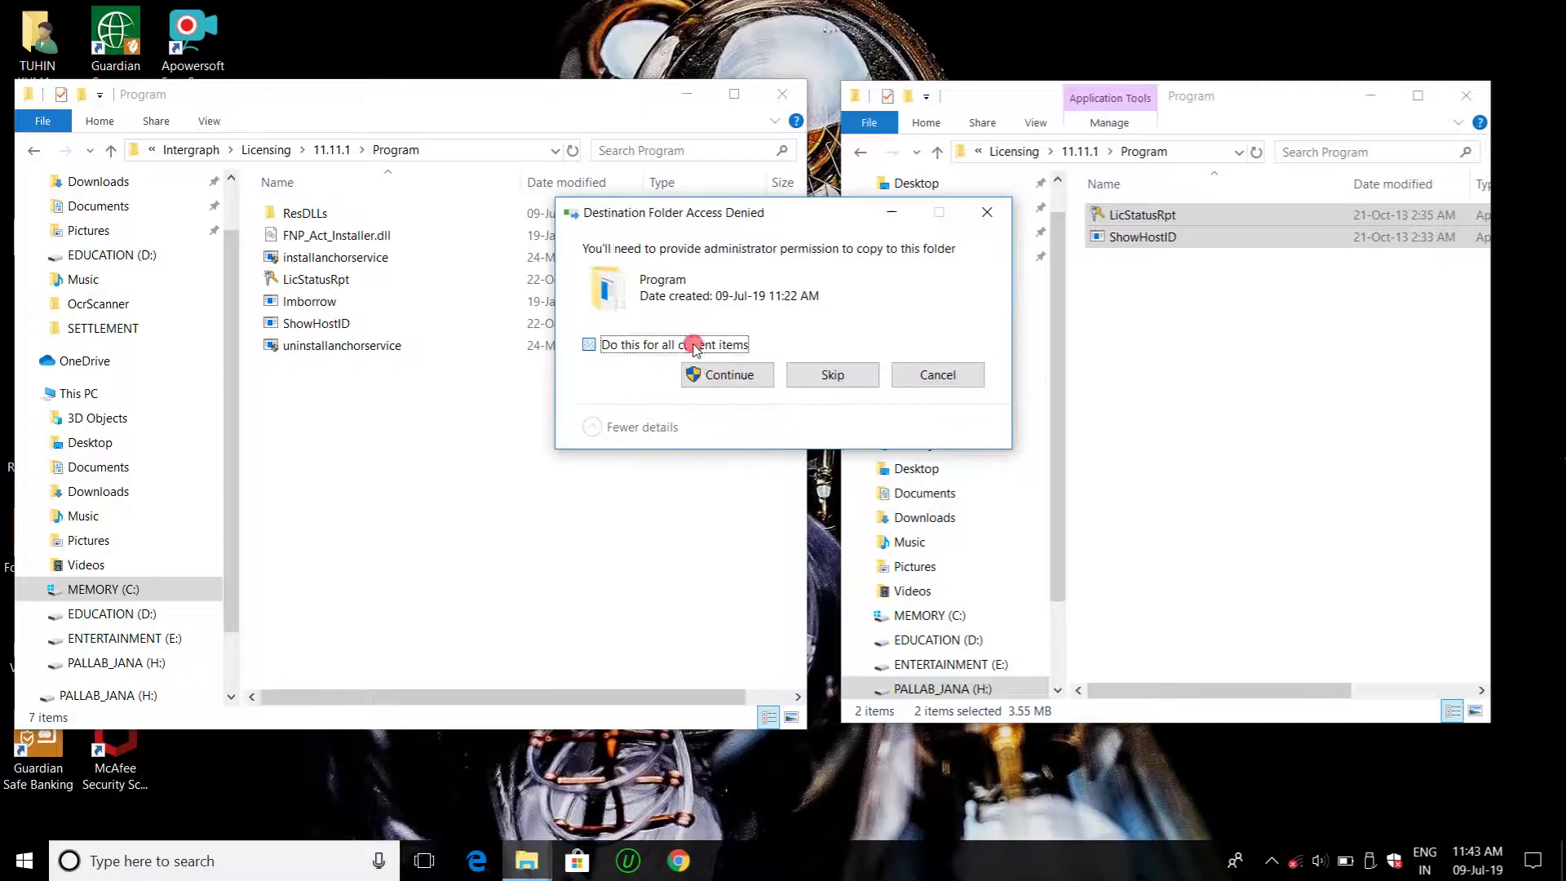
pyautogui.click(729, 375)
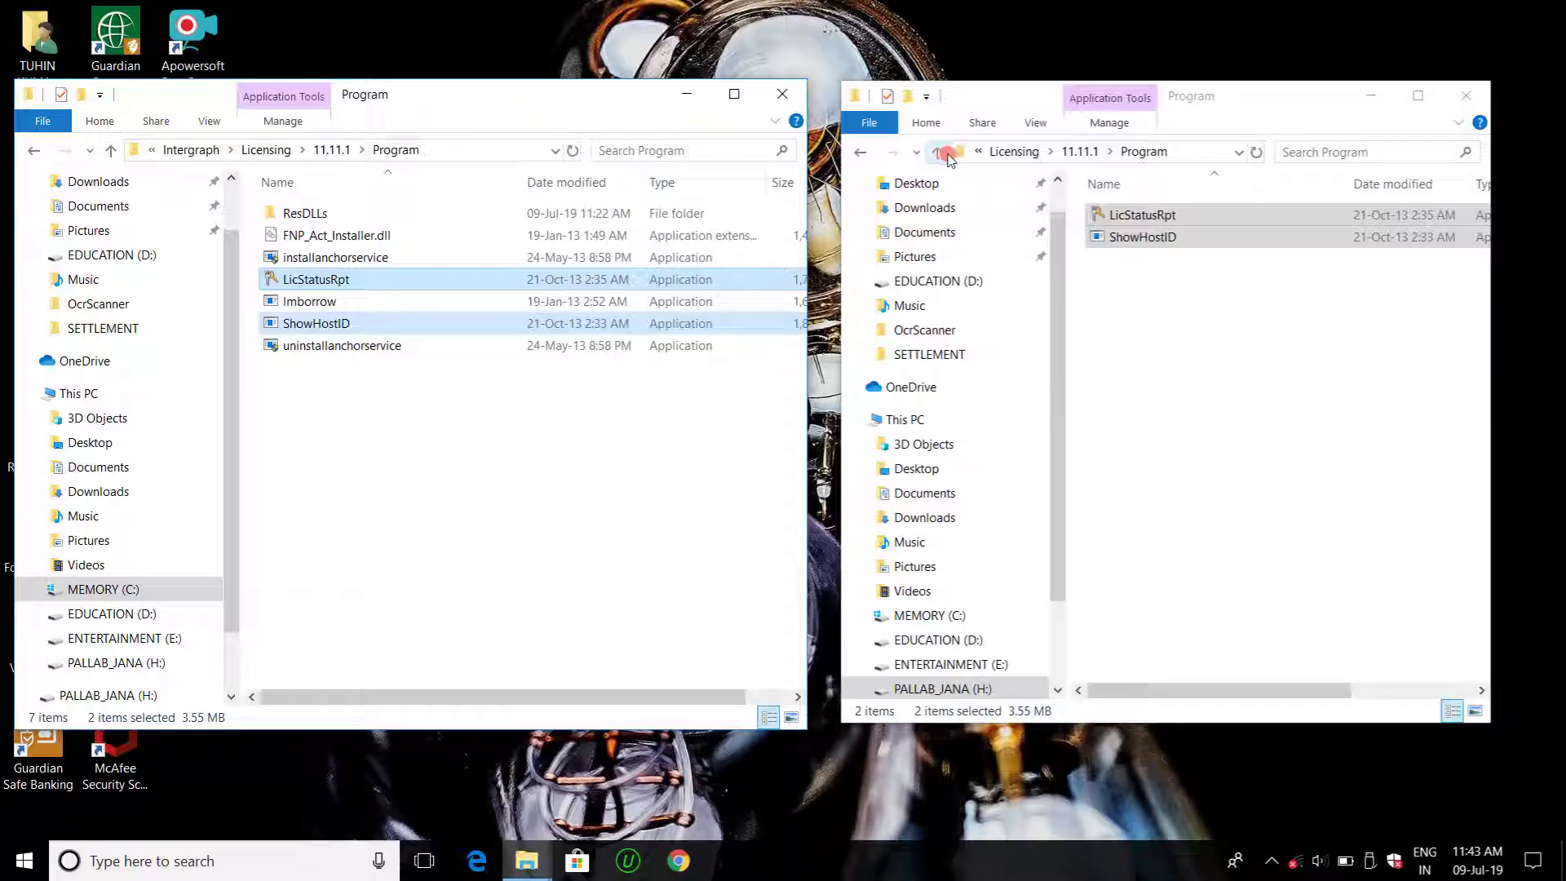
# - Go back up to the x64 folder in the source window and to the C: drive in the installed-files window
pyautogui.click(948, 154)
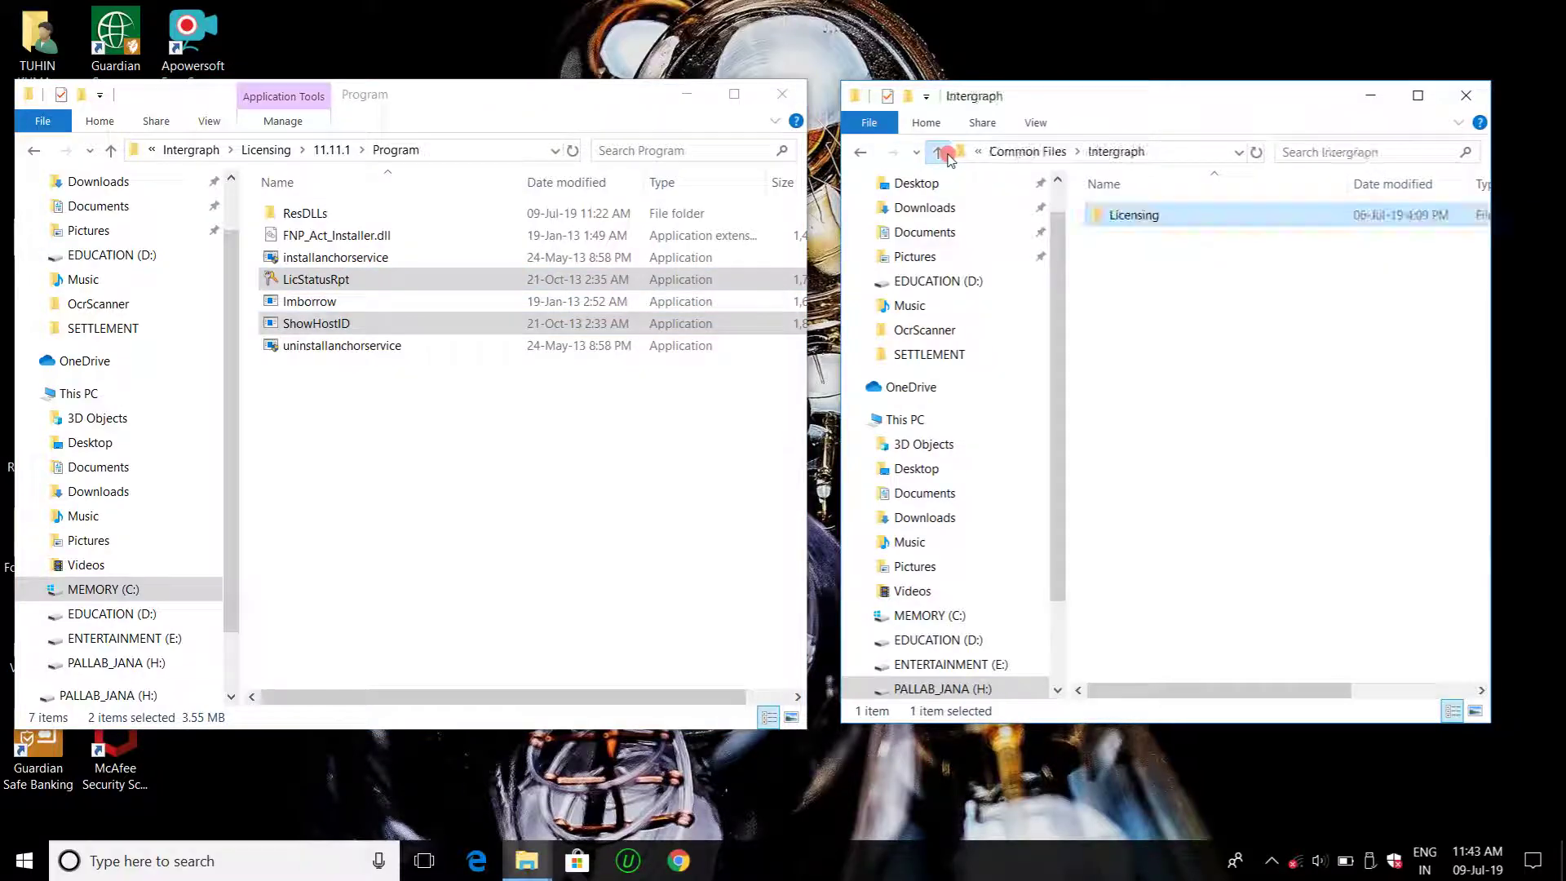
pyautogui.click(938, 152)
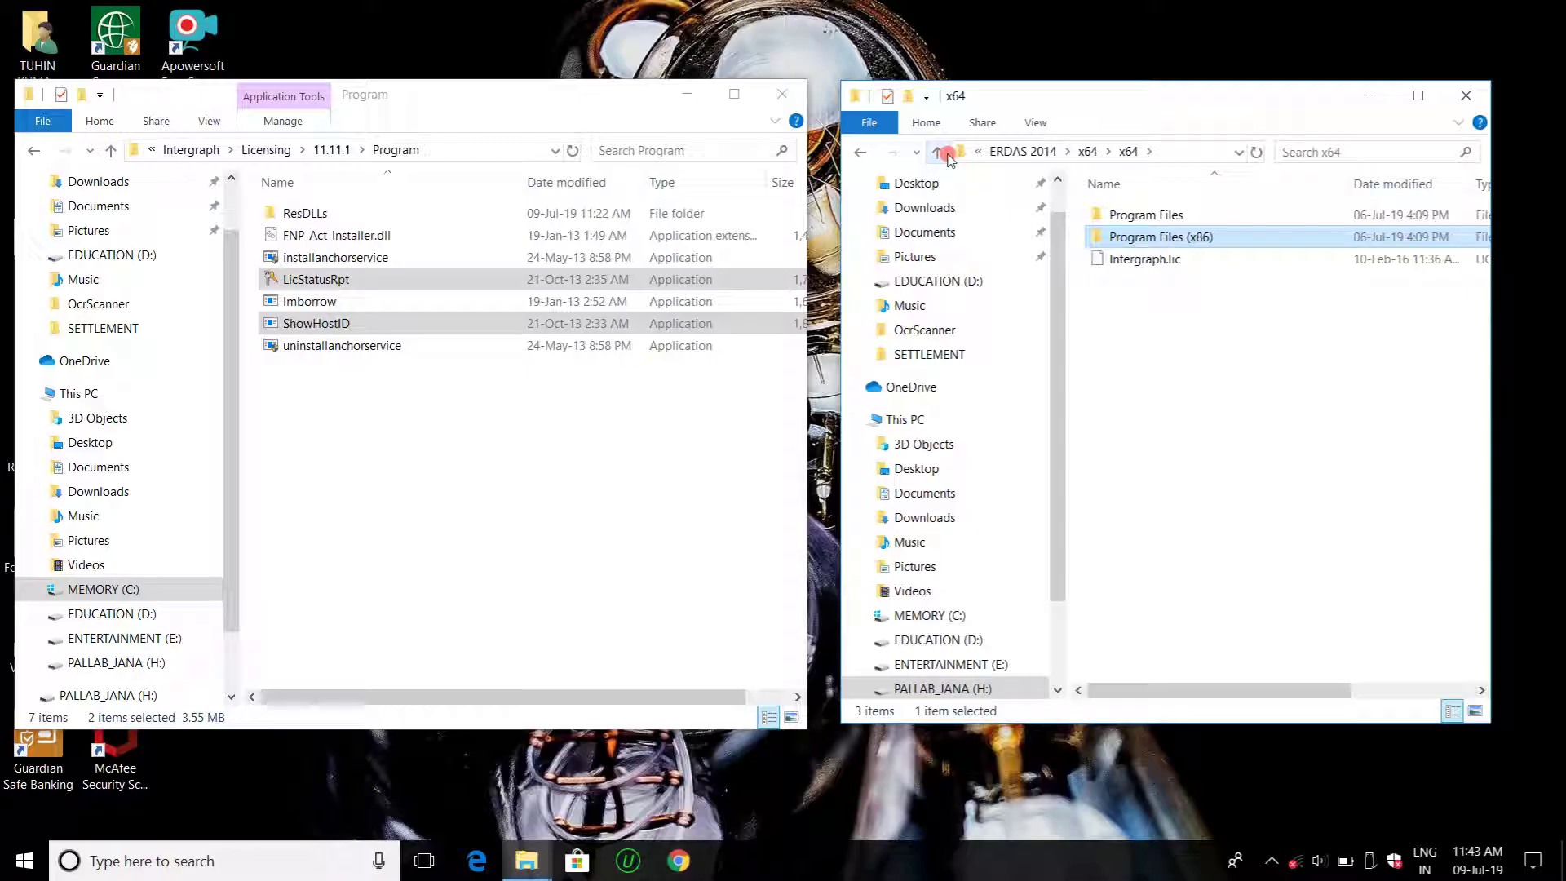
pyautogui.click(109, 151)
pyautogui.click(109, 151)
pyautogui.click(108, 152)
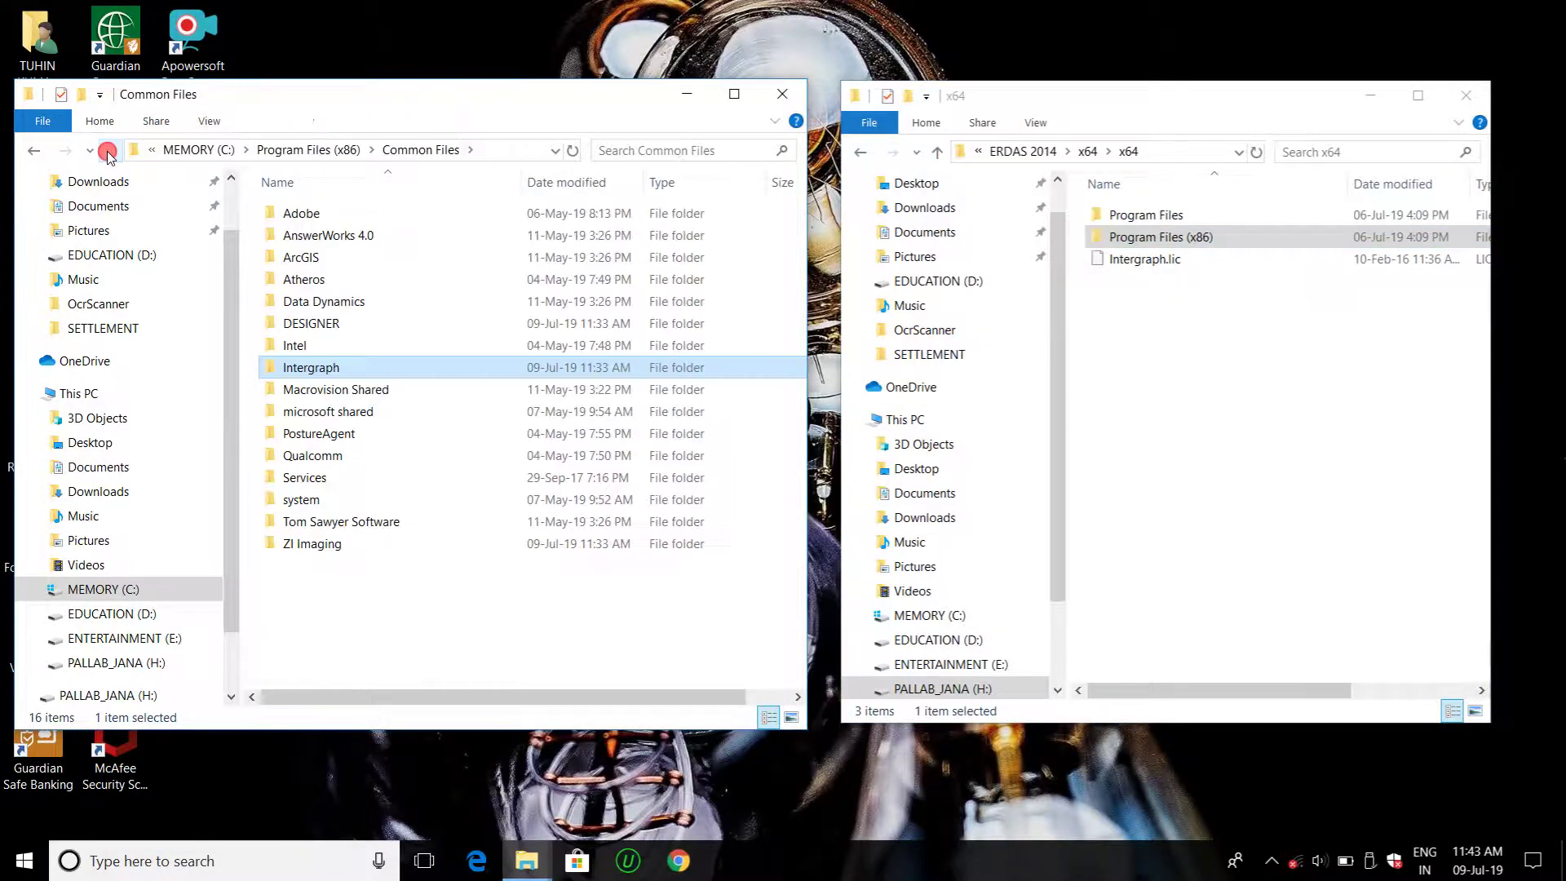
pyautogui.click(108, 152)
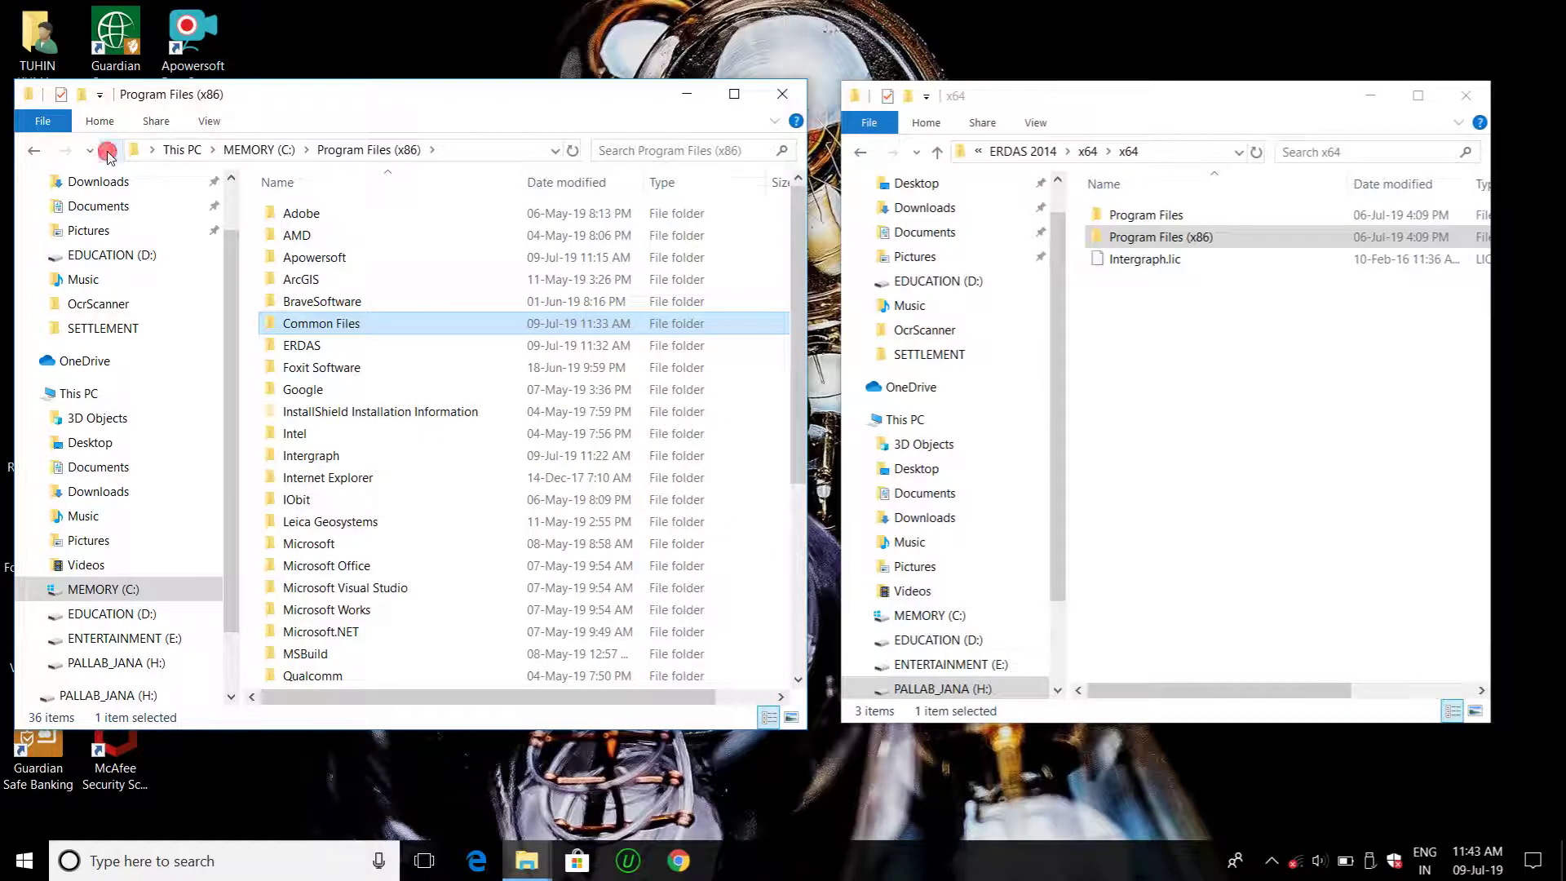
pyautogui.click(108, 152)
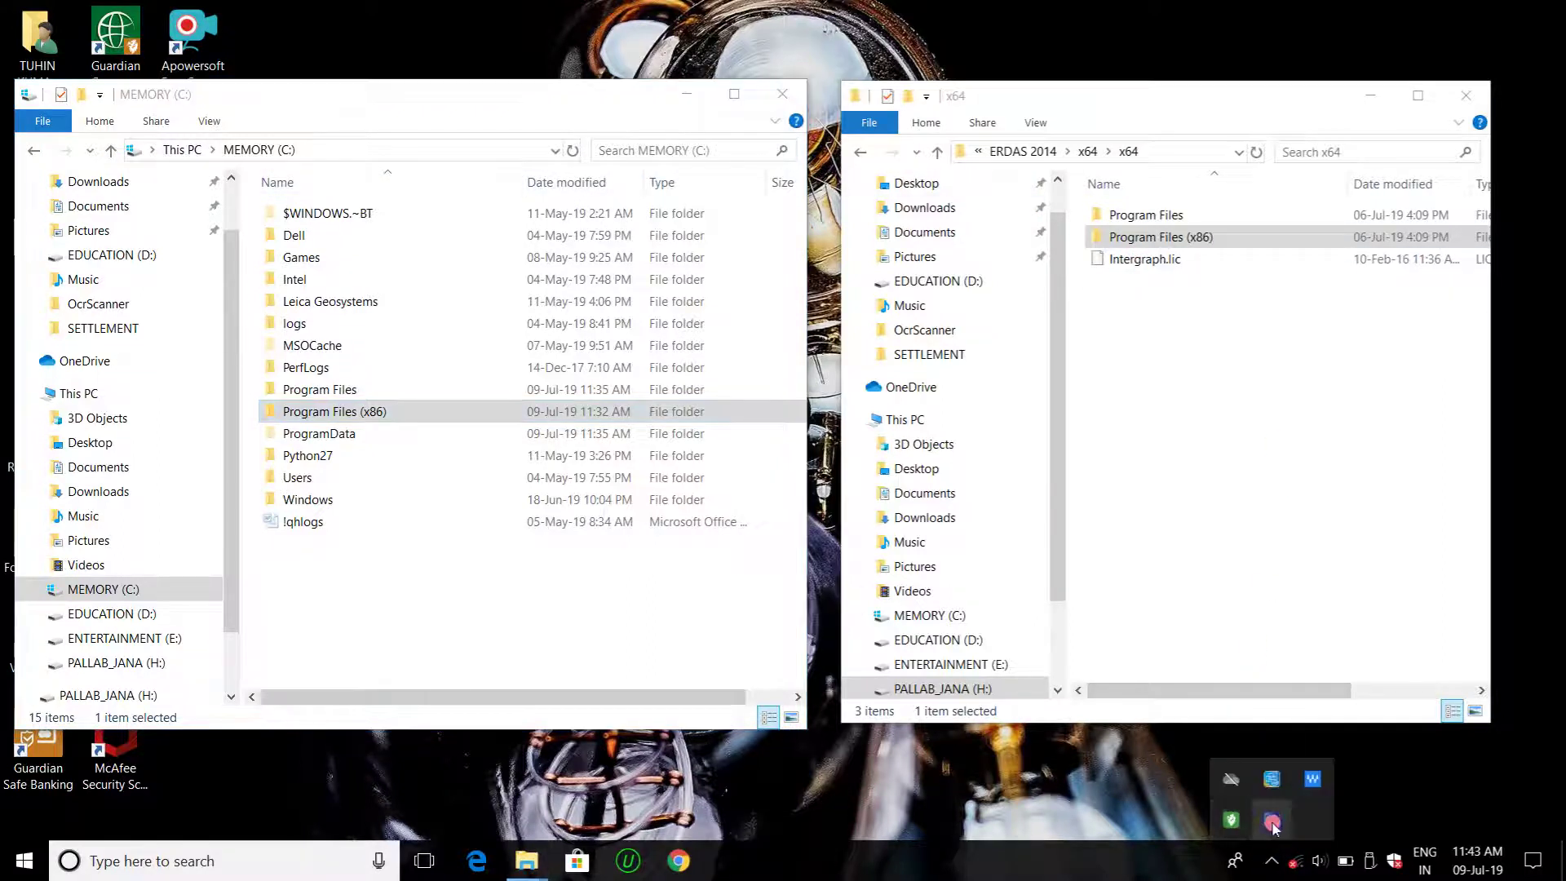
pyautogui.rightClick(1271, 863)
pyautogui.click(1106, 618)
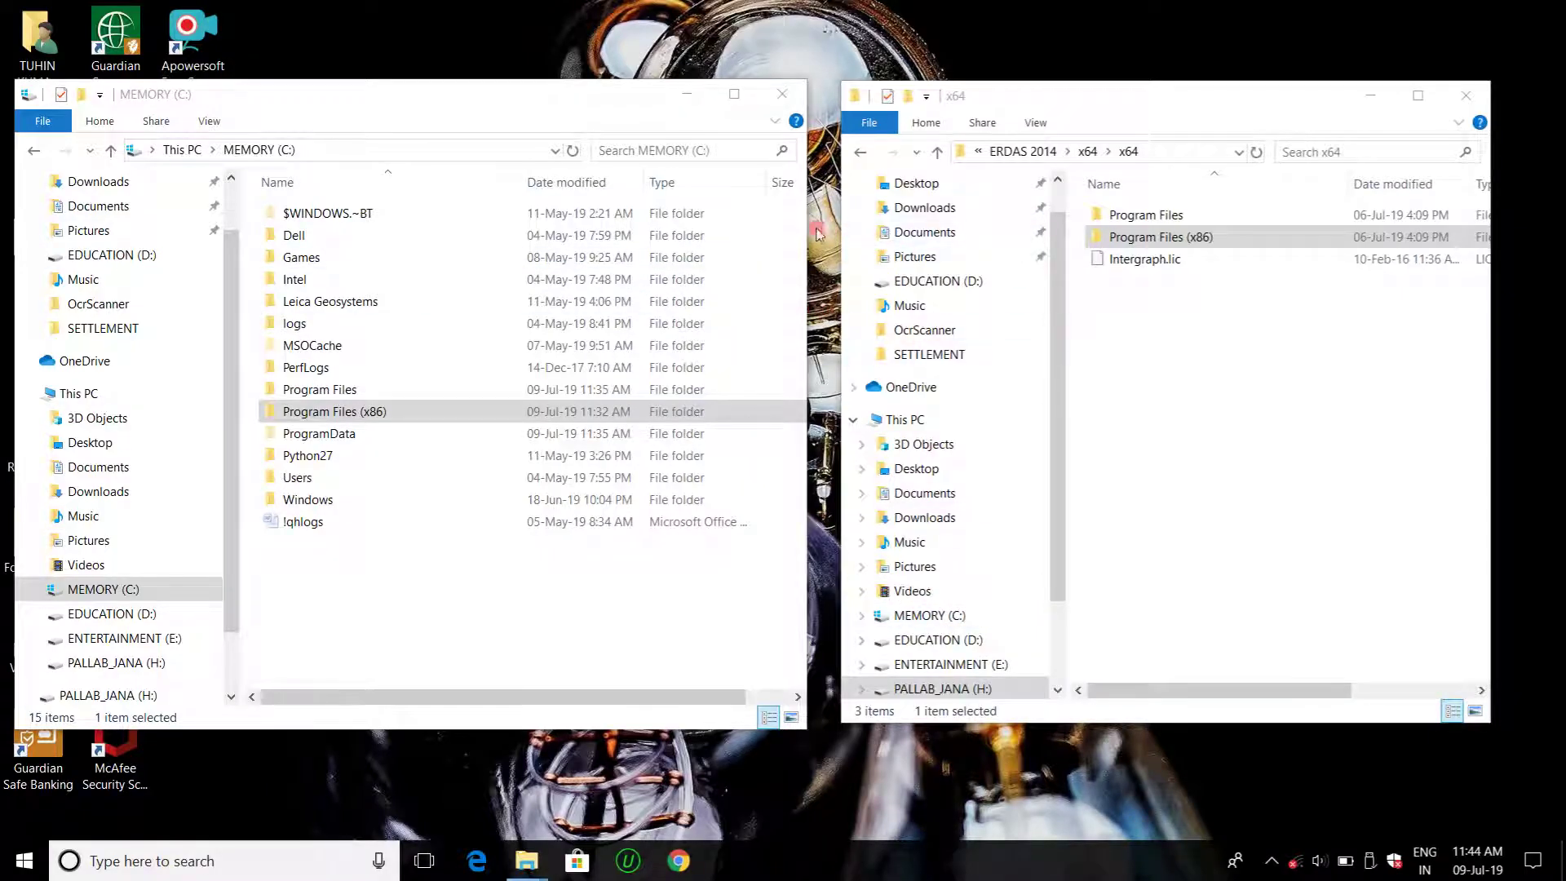
# - Close the C: drive window, search Windows for "intergra" and launch Intergraph License Administration
pyautogui.click(780, 95)
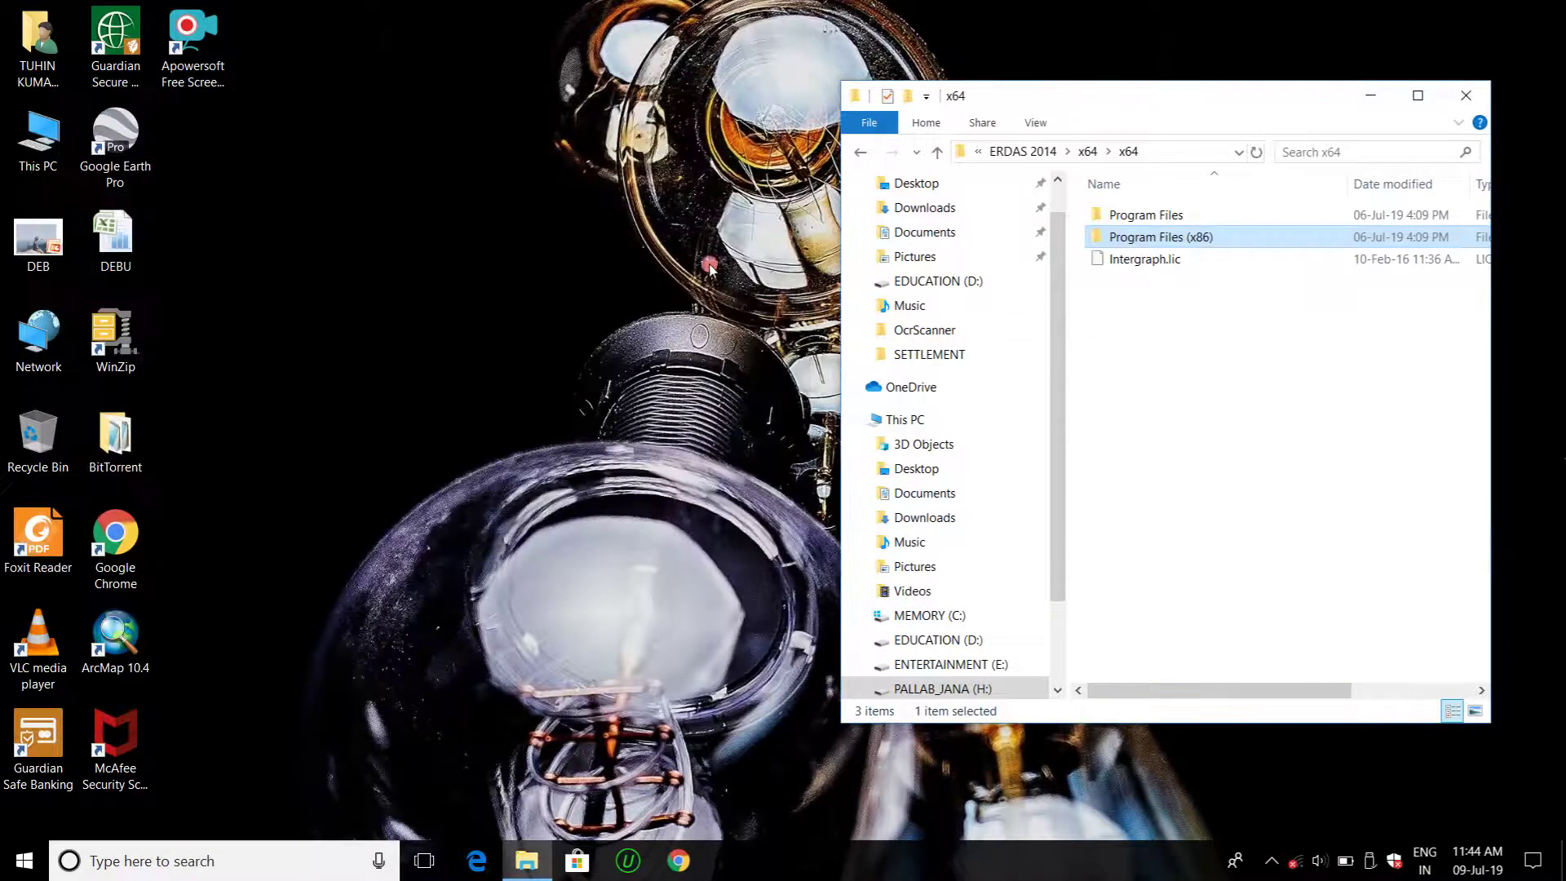
pyautogui.click(6, 866)
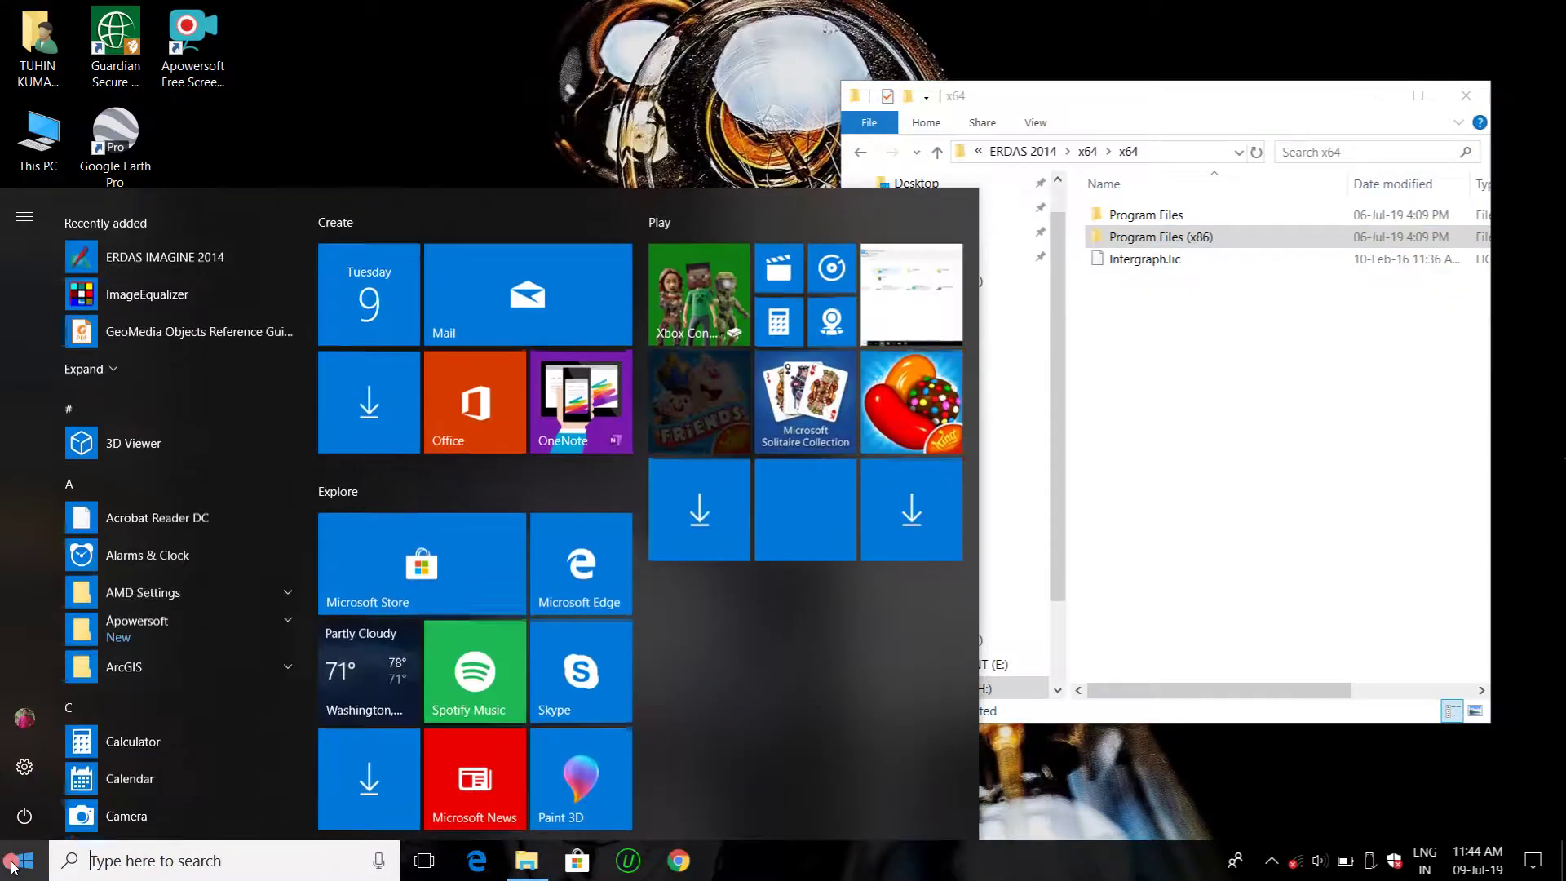
pyautogui.click(184, 857)
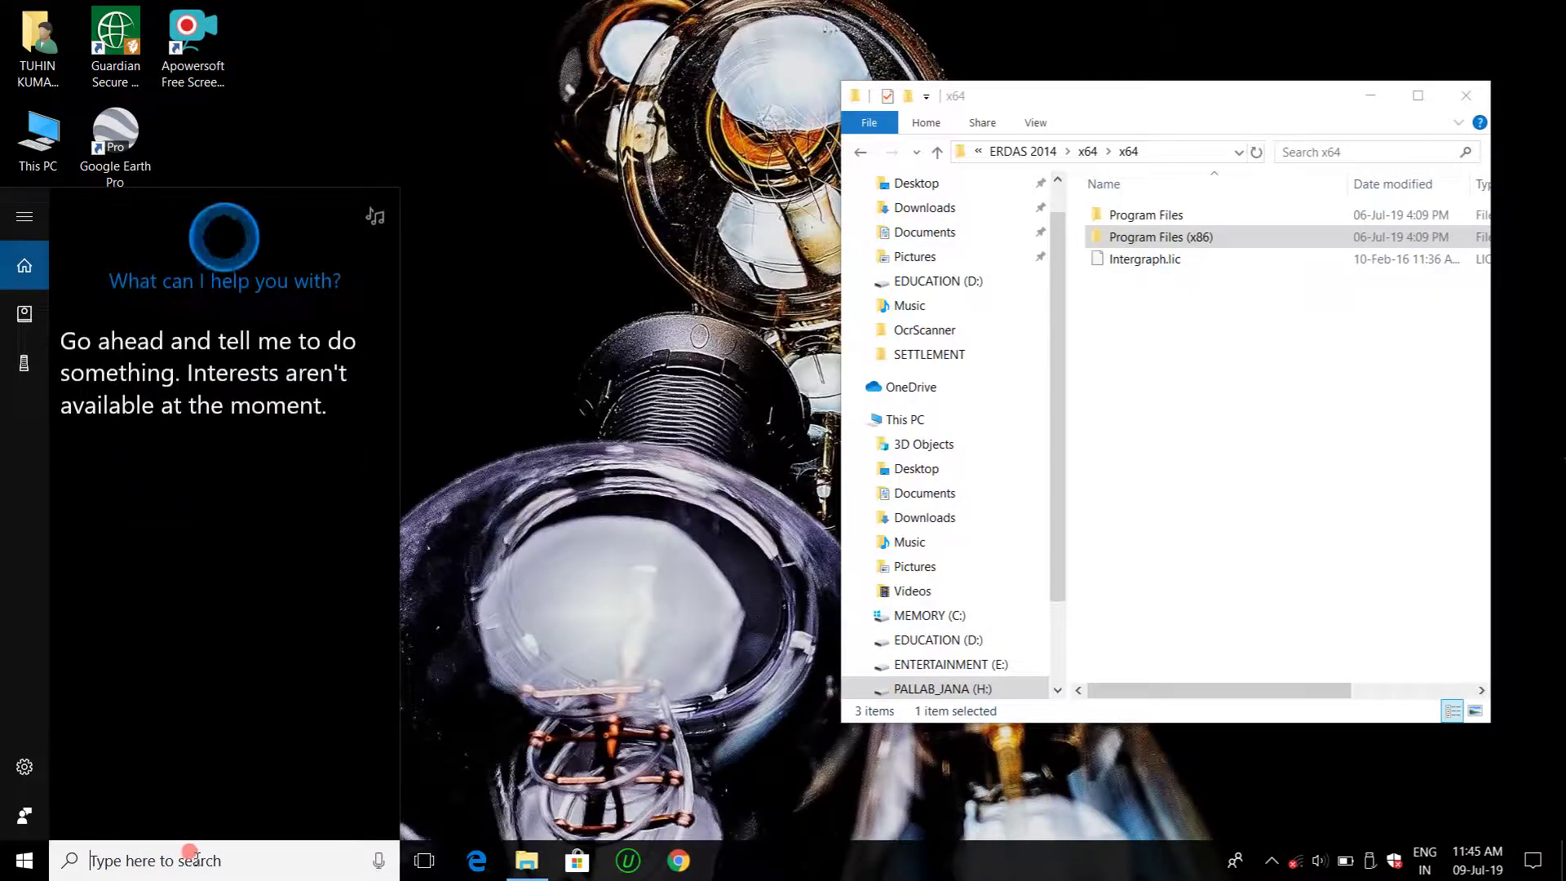
pyautogui.write('in')
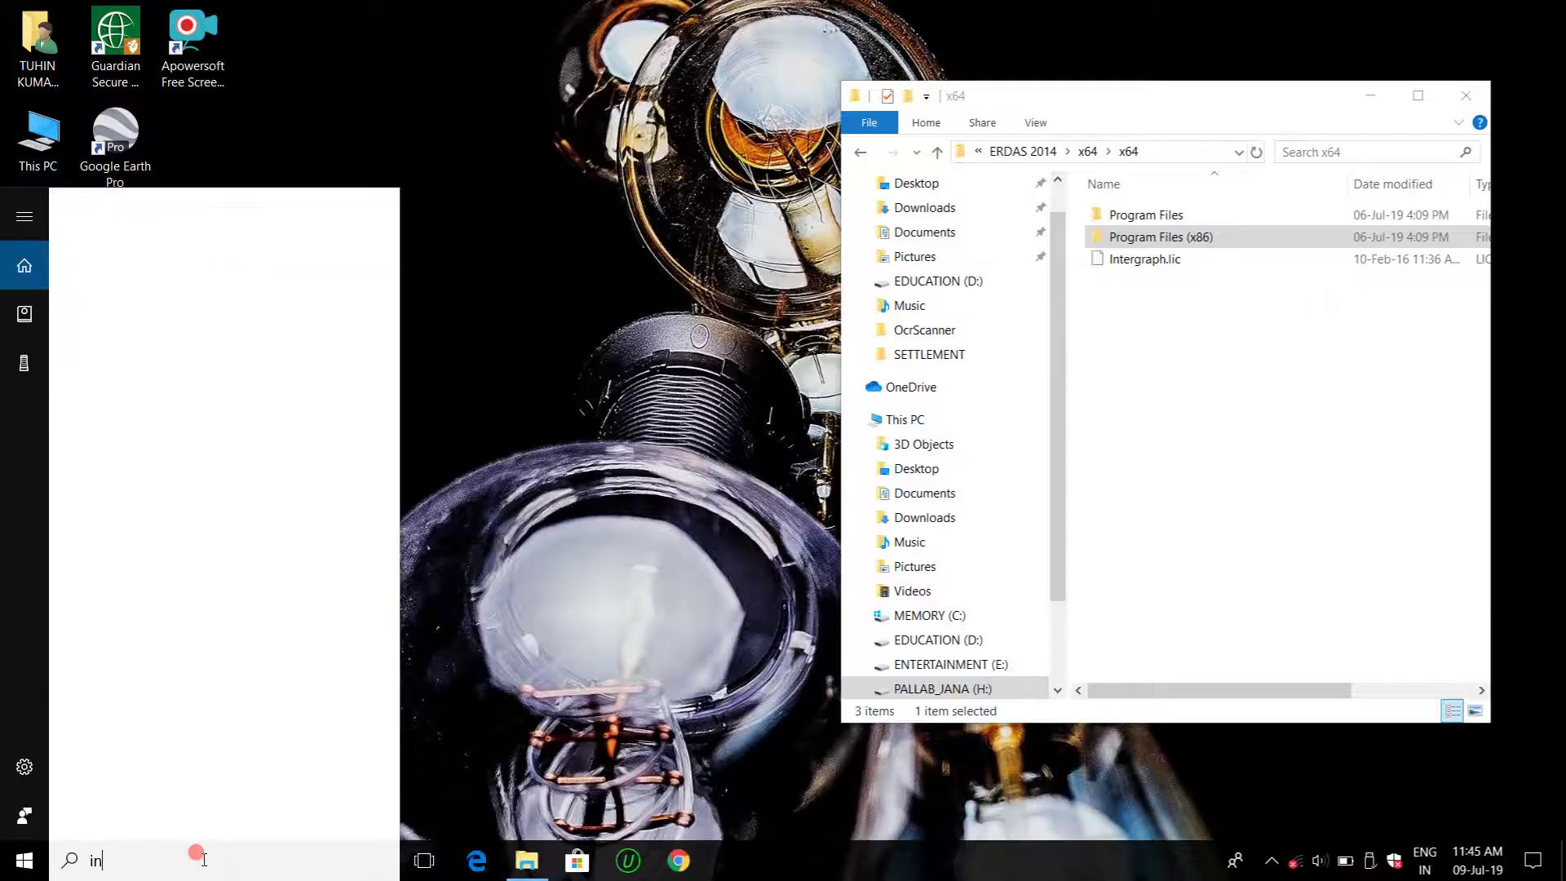
pyautogui.write('ter')
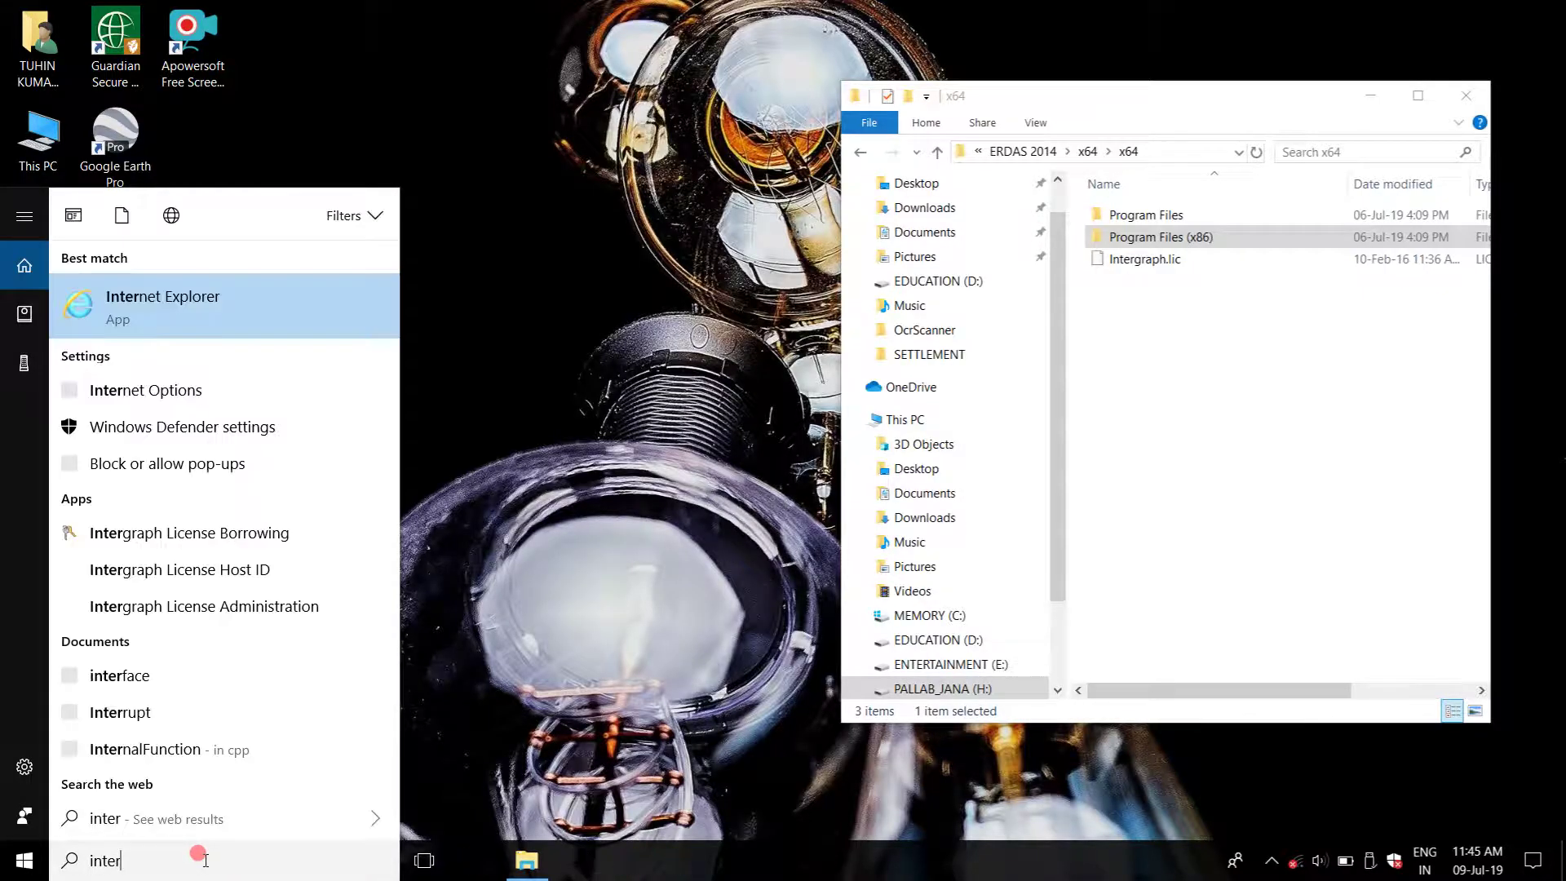
pyautogui.write('gra')
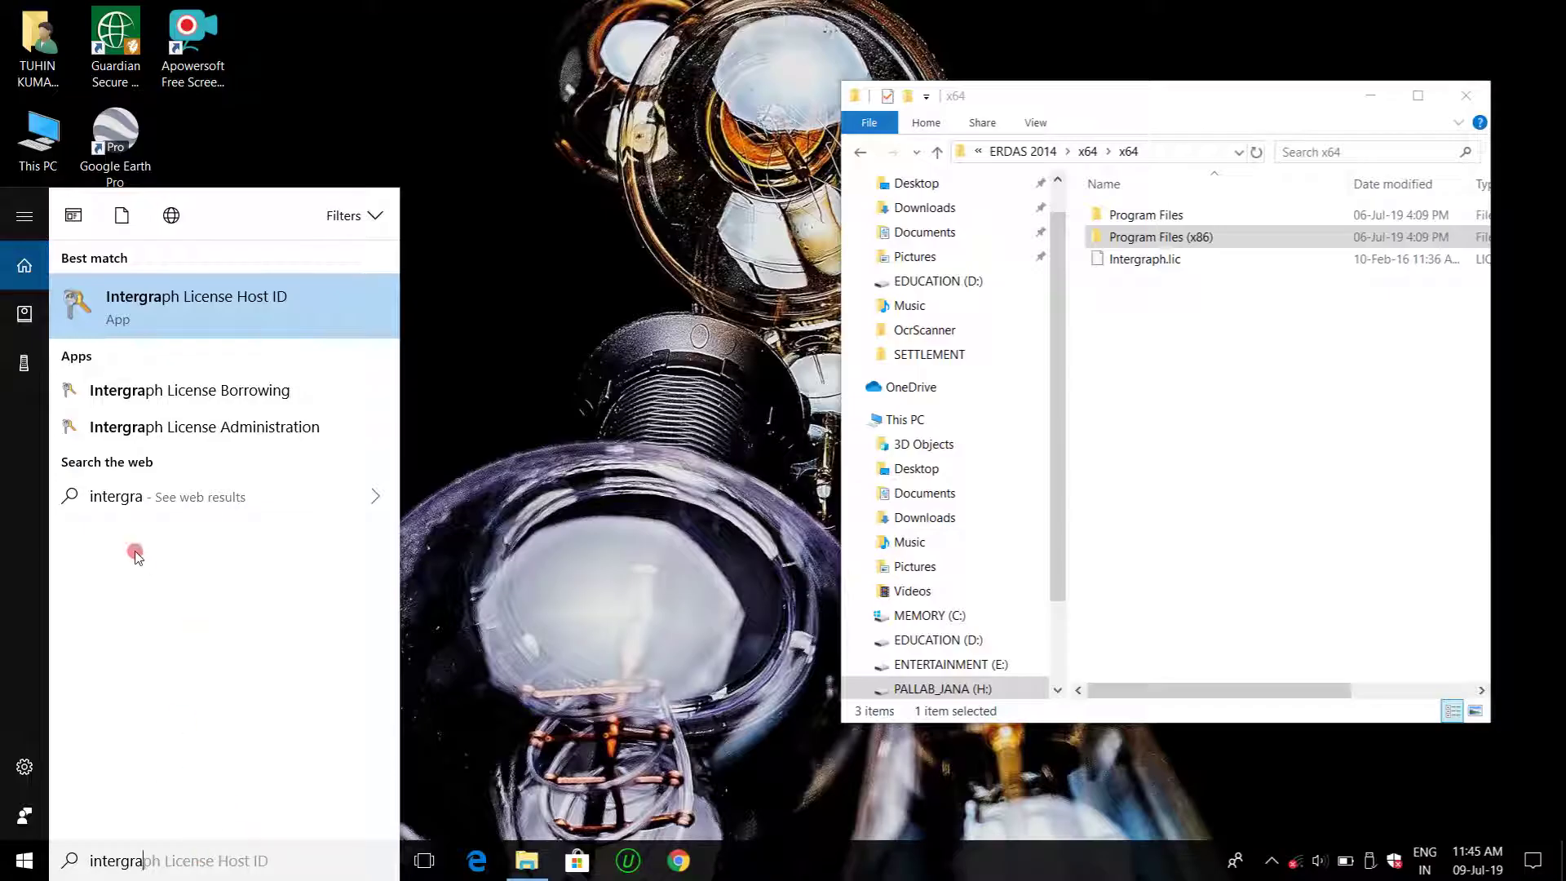
pyautogui.click(283, 428)
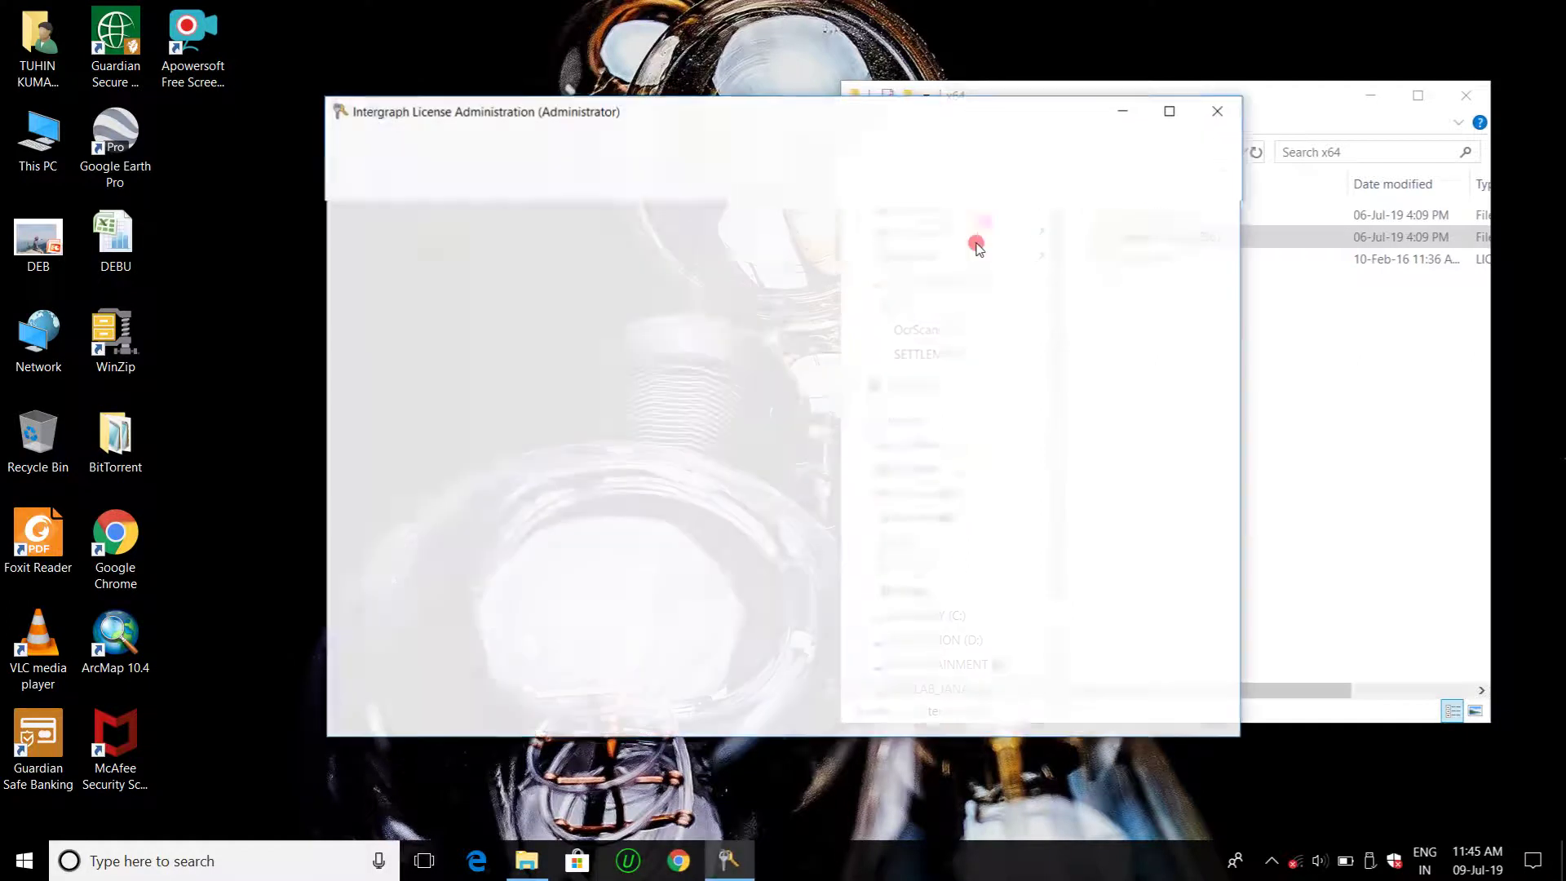
# - Move the Intergraph License Administration window clear of the x64 folder window and start importing a license file
pyautogui.moveTo(776, 117); pyautogui.dragTo(502, 106)
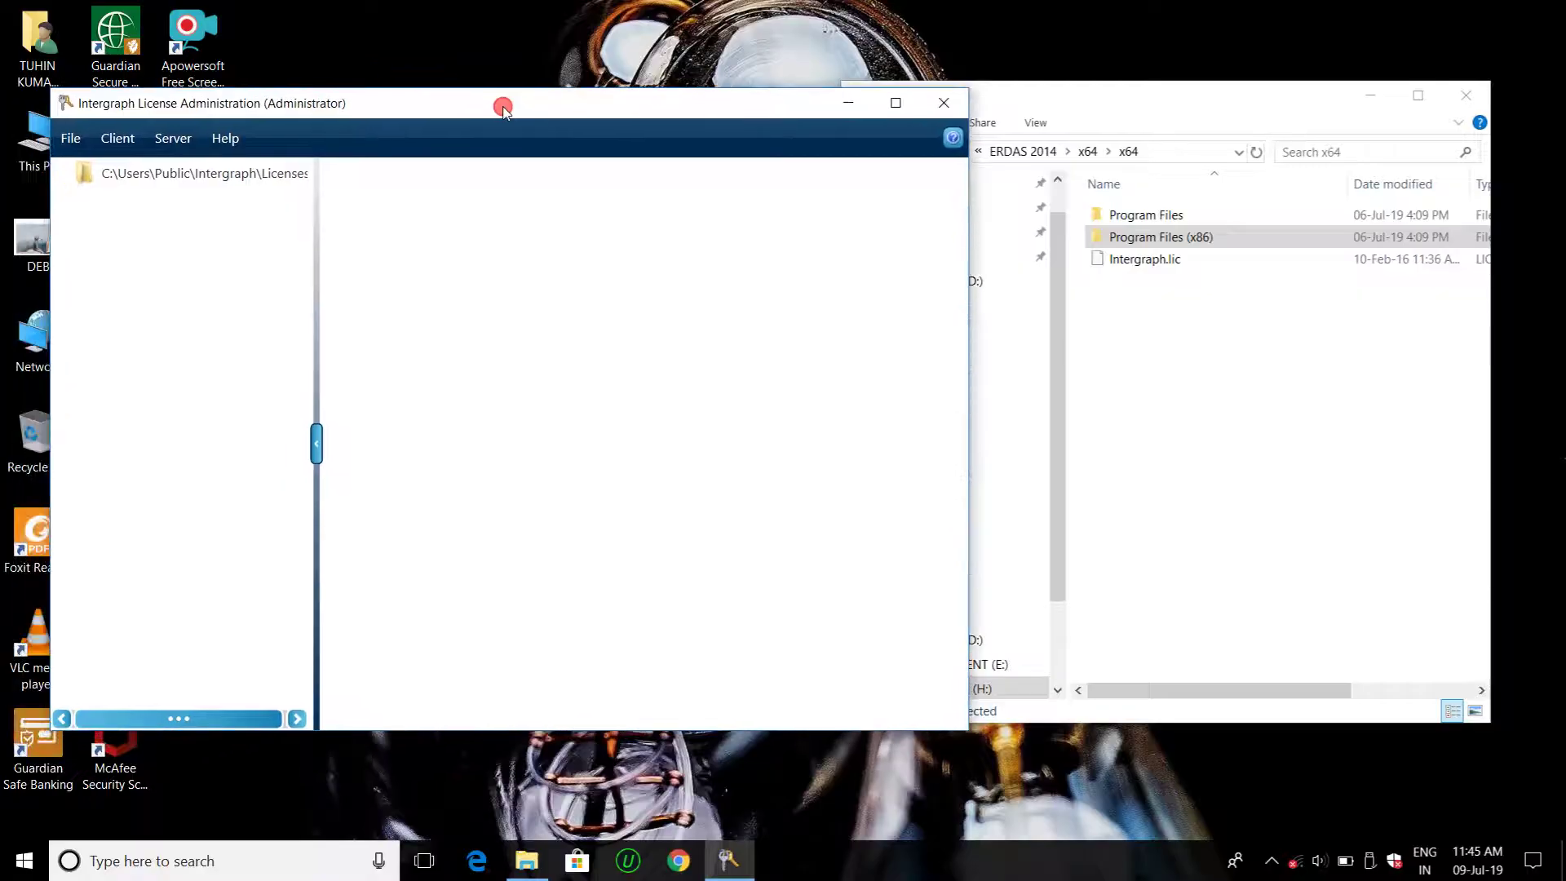
pyautogui.click(70, 138)
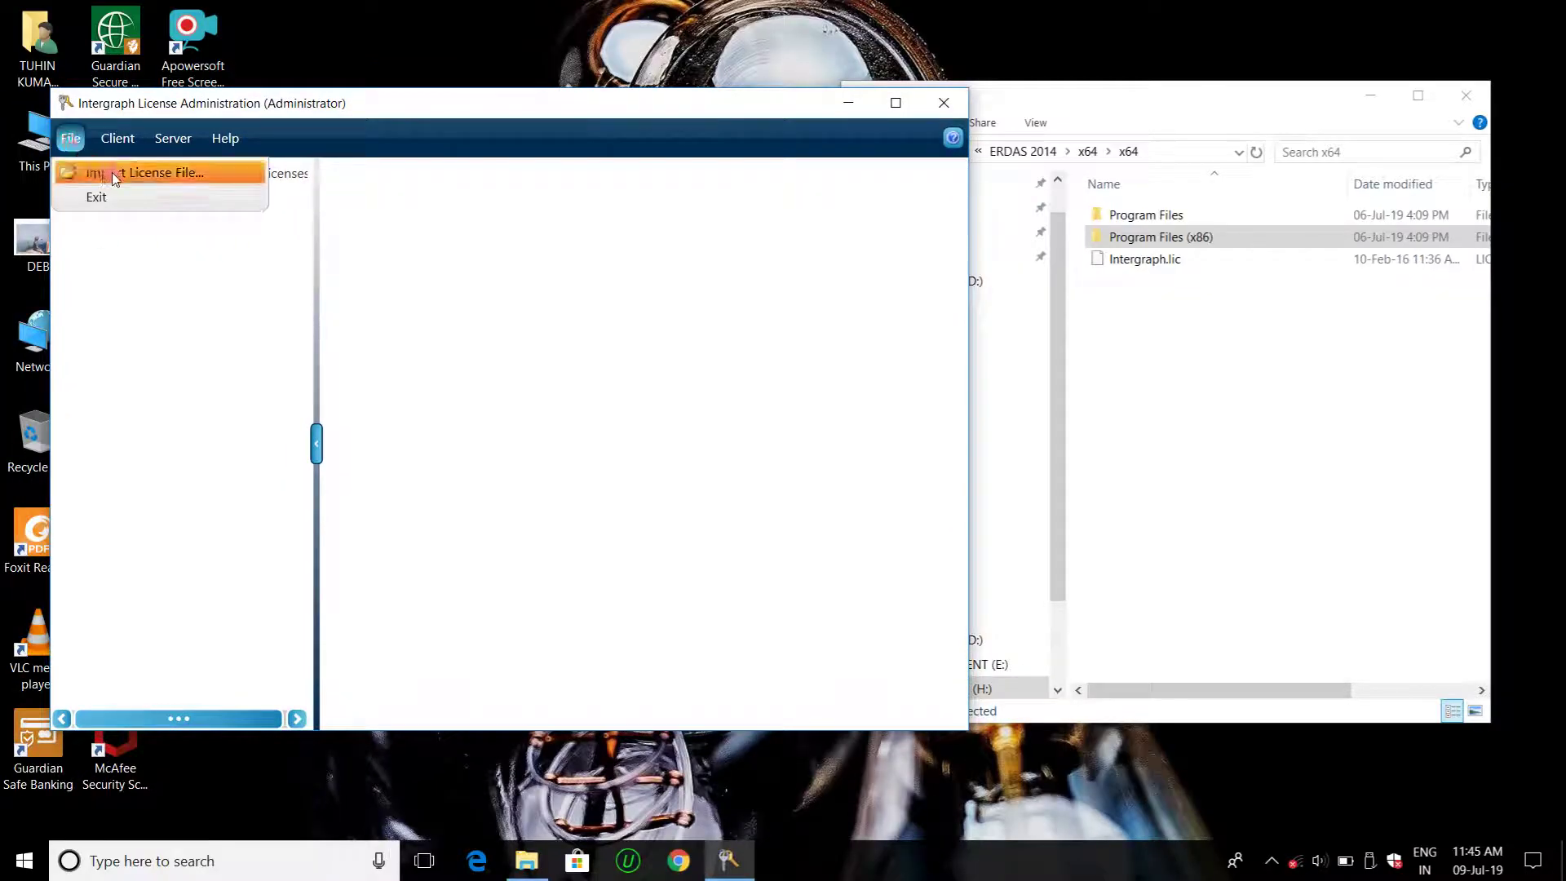
pyautogui.click(170, 173)
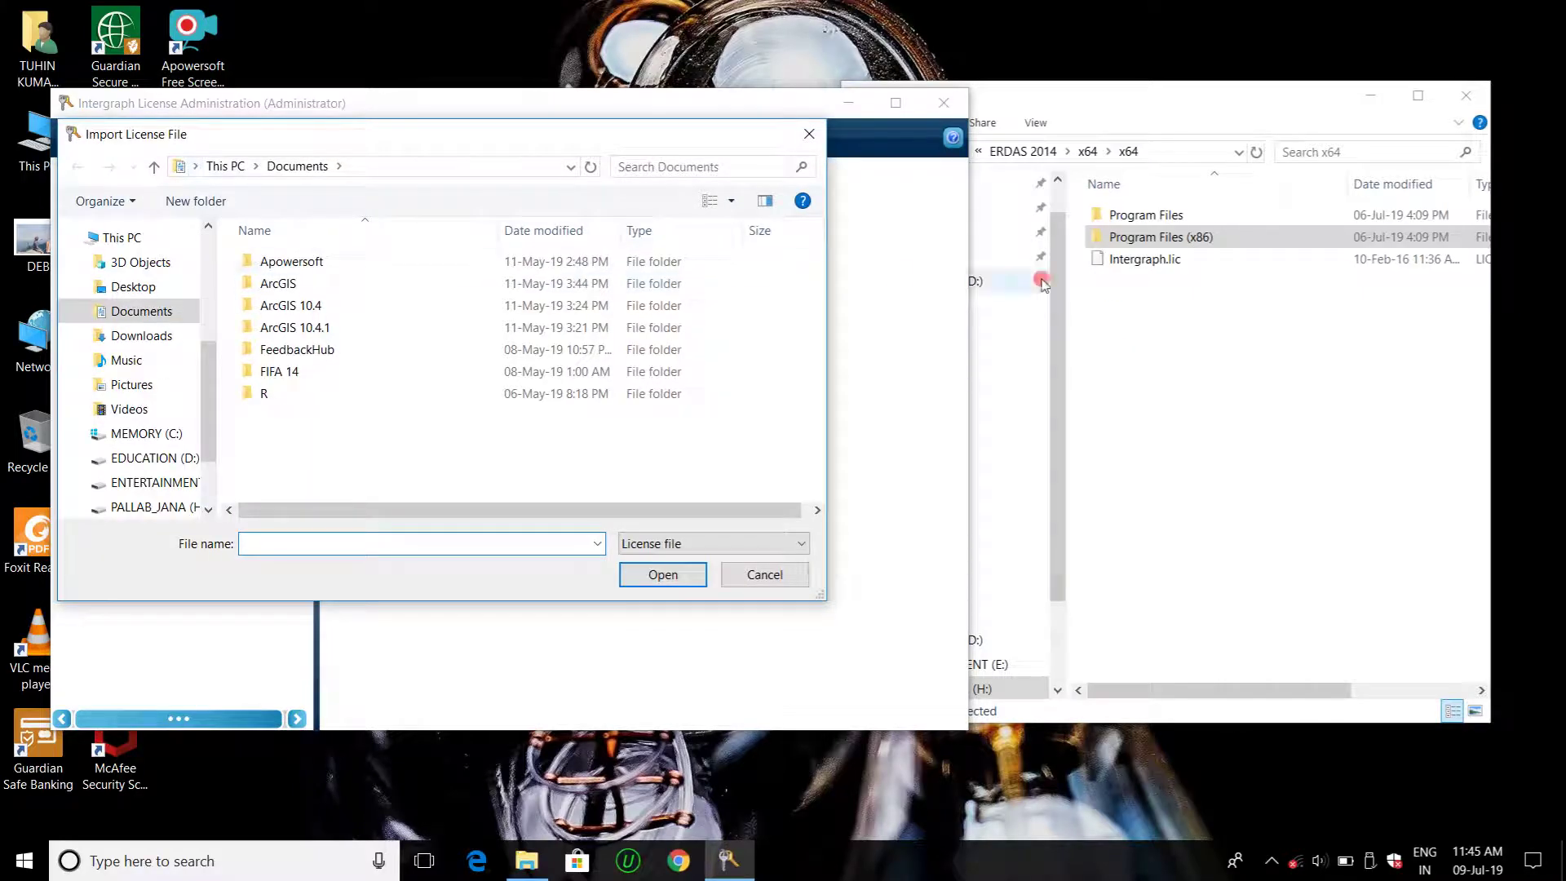
# - Retrace the path from the ERDAS 2014 folder through x64 > x64 to locate Intergraph.lic in File Explorer
pyautogui.moveTo(1159, 99); pyautogui.dragTo(1279, 66)
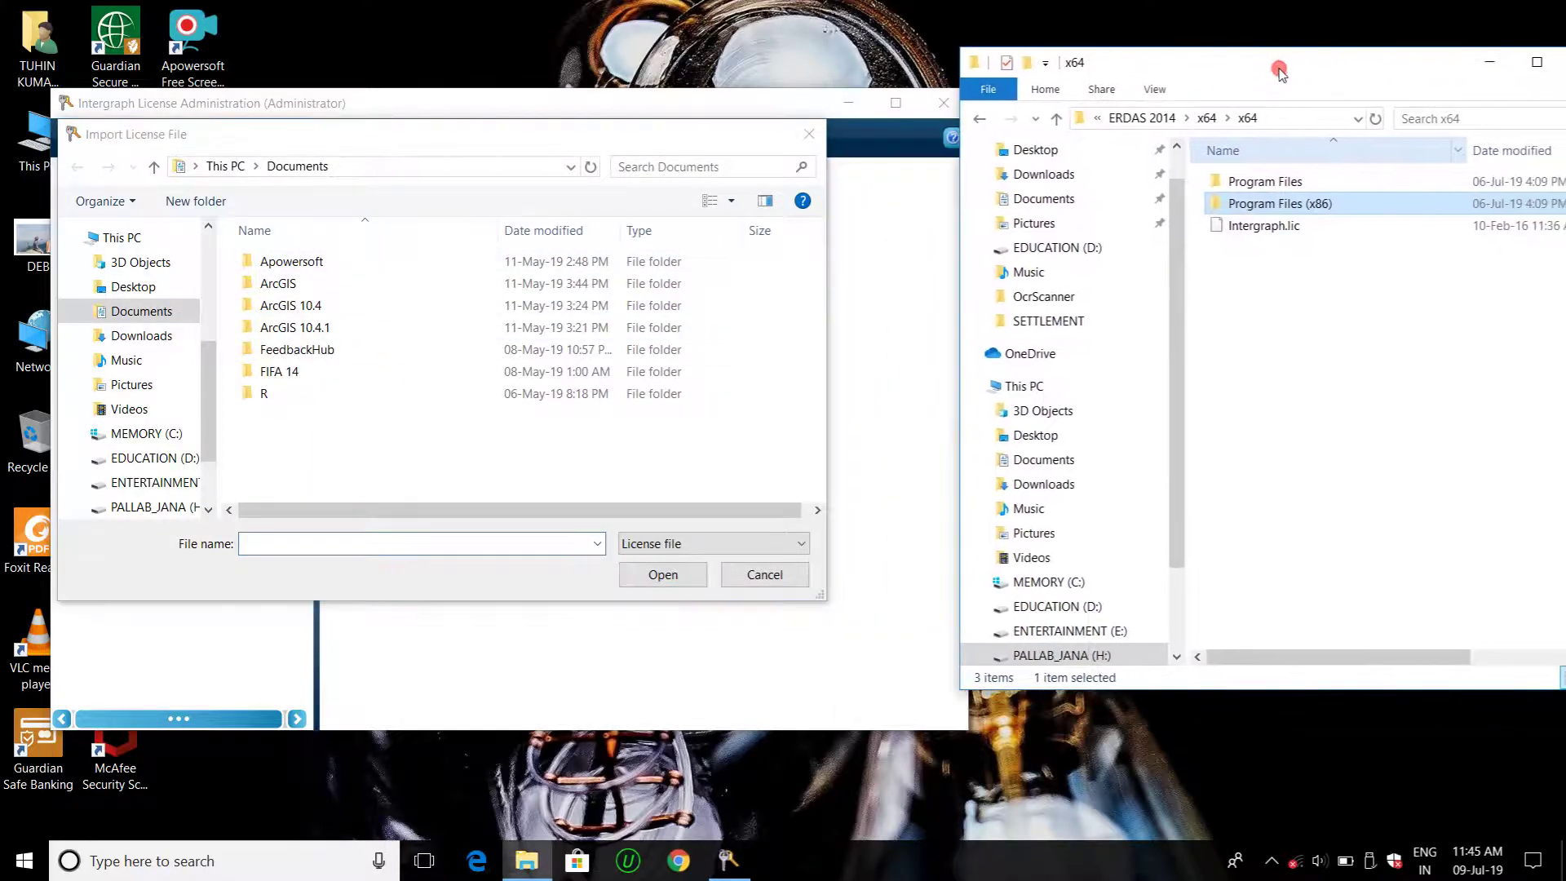
pyautogui.click(1058, 123)
pyautogui.click(1057, 122)
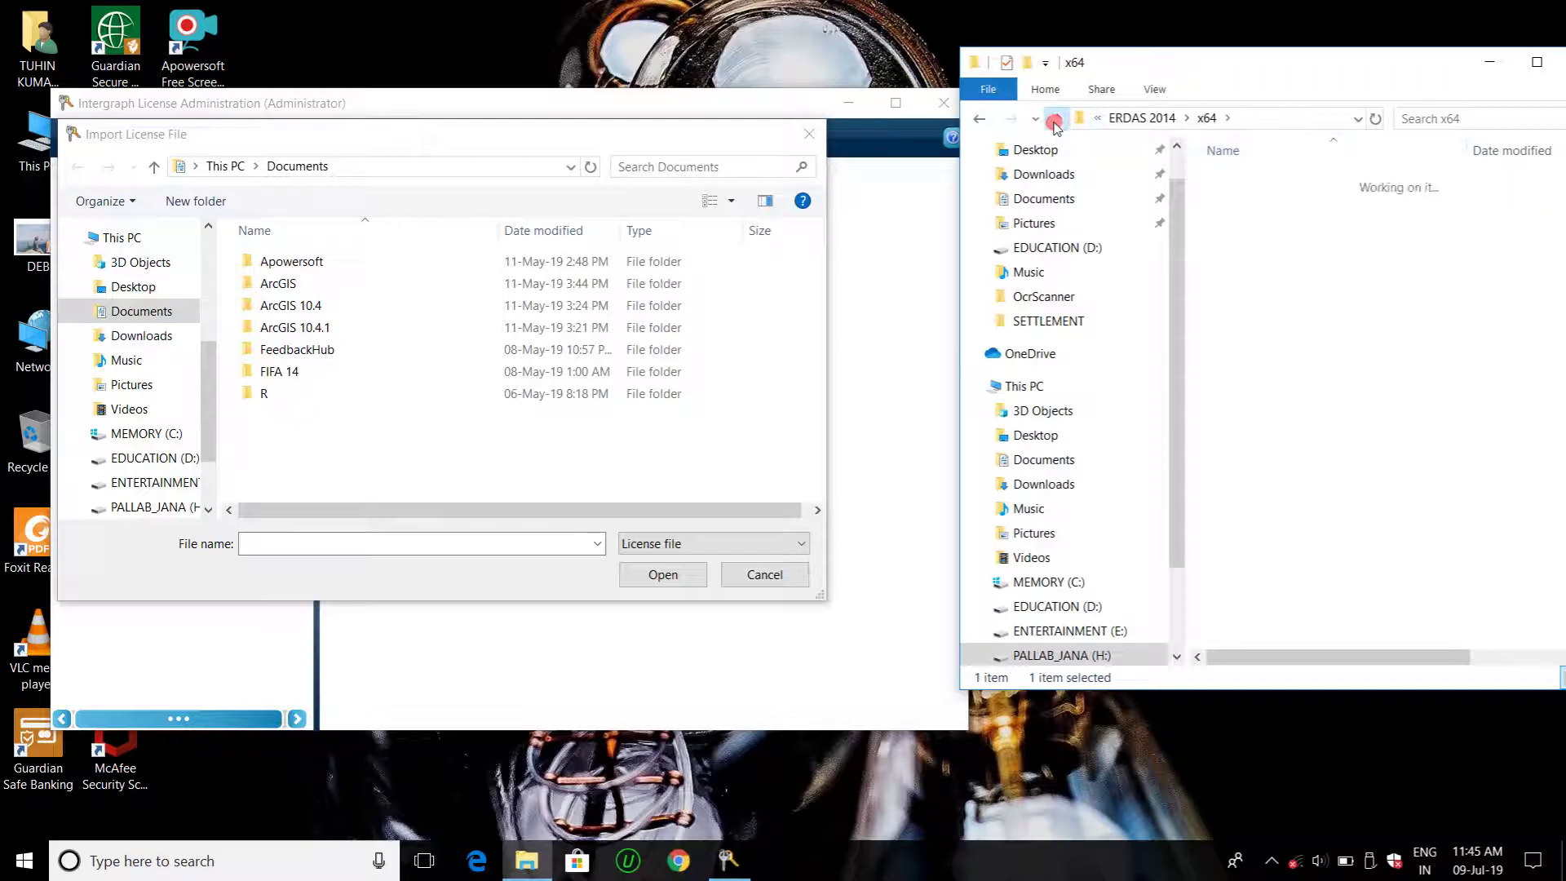
pyautogui.click(1058, 123)
pyautogui.doubleClick(1266, 195)
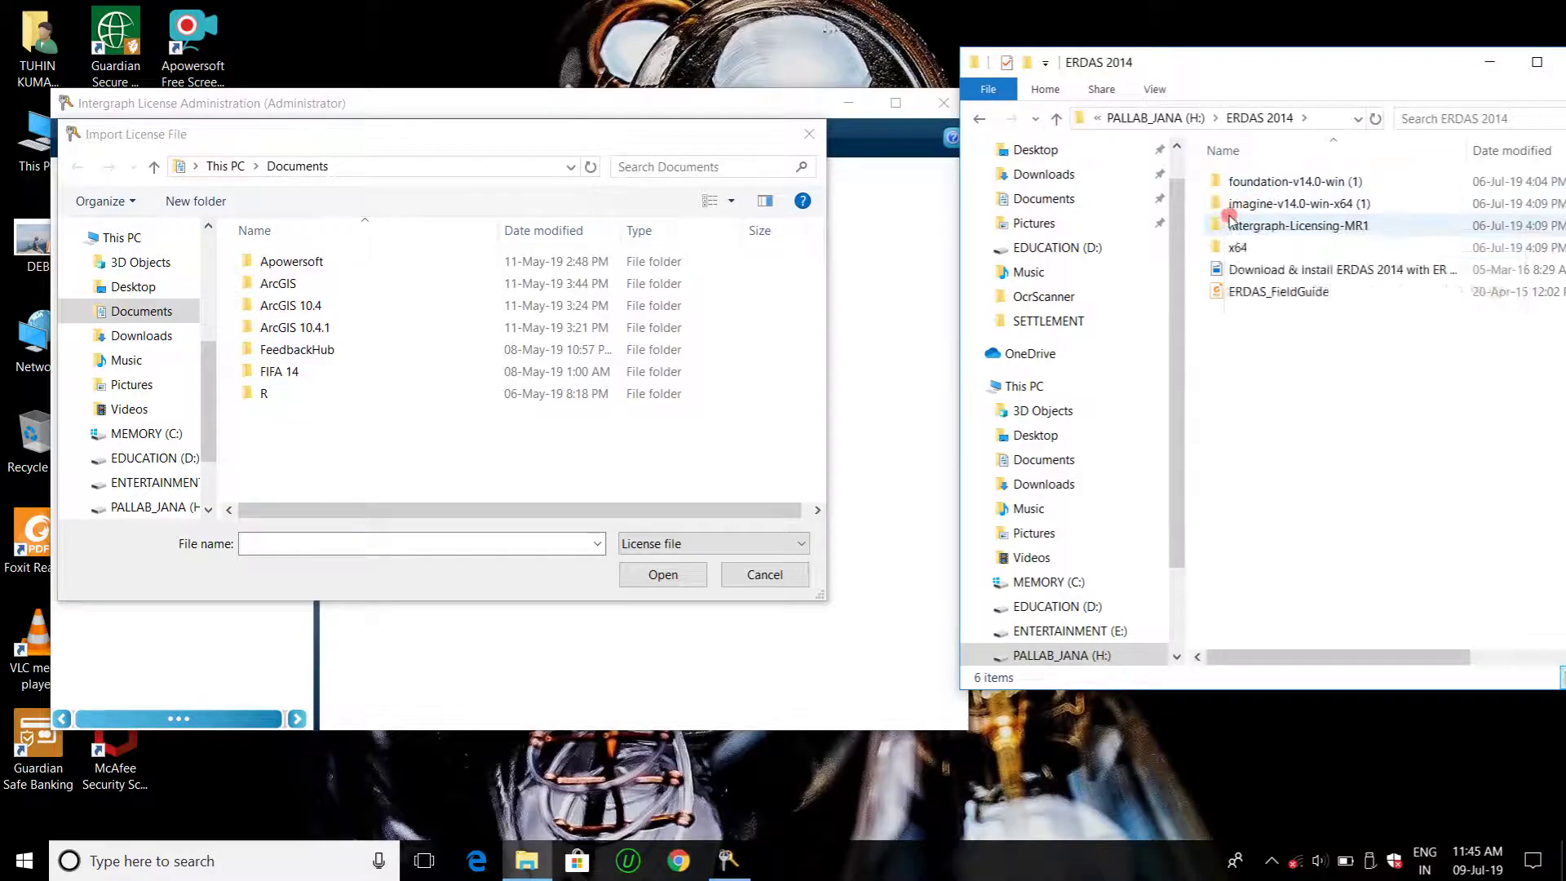
pyautogui.doubleClick(1248, 247)
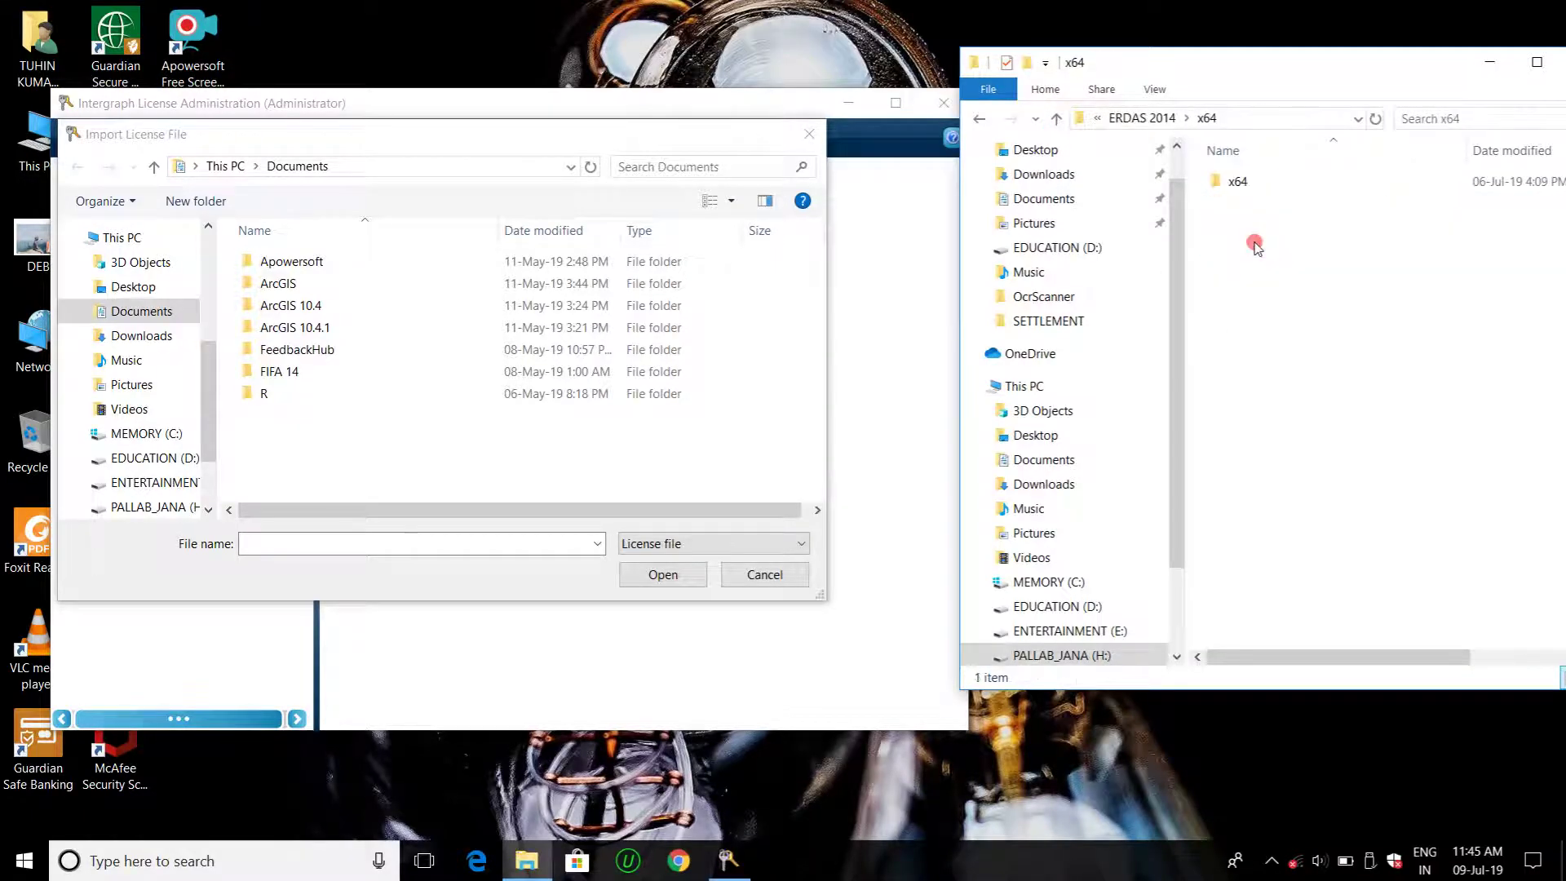
pyautogui.doubleClick(1260, 186)
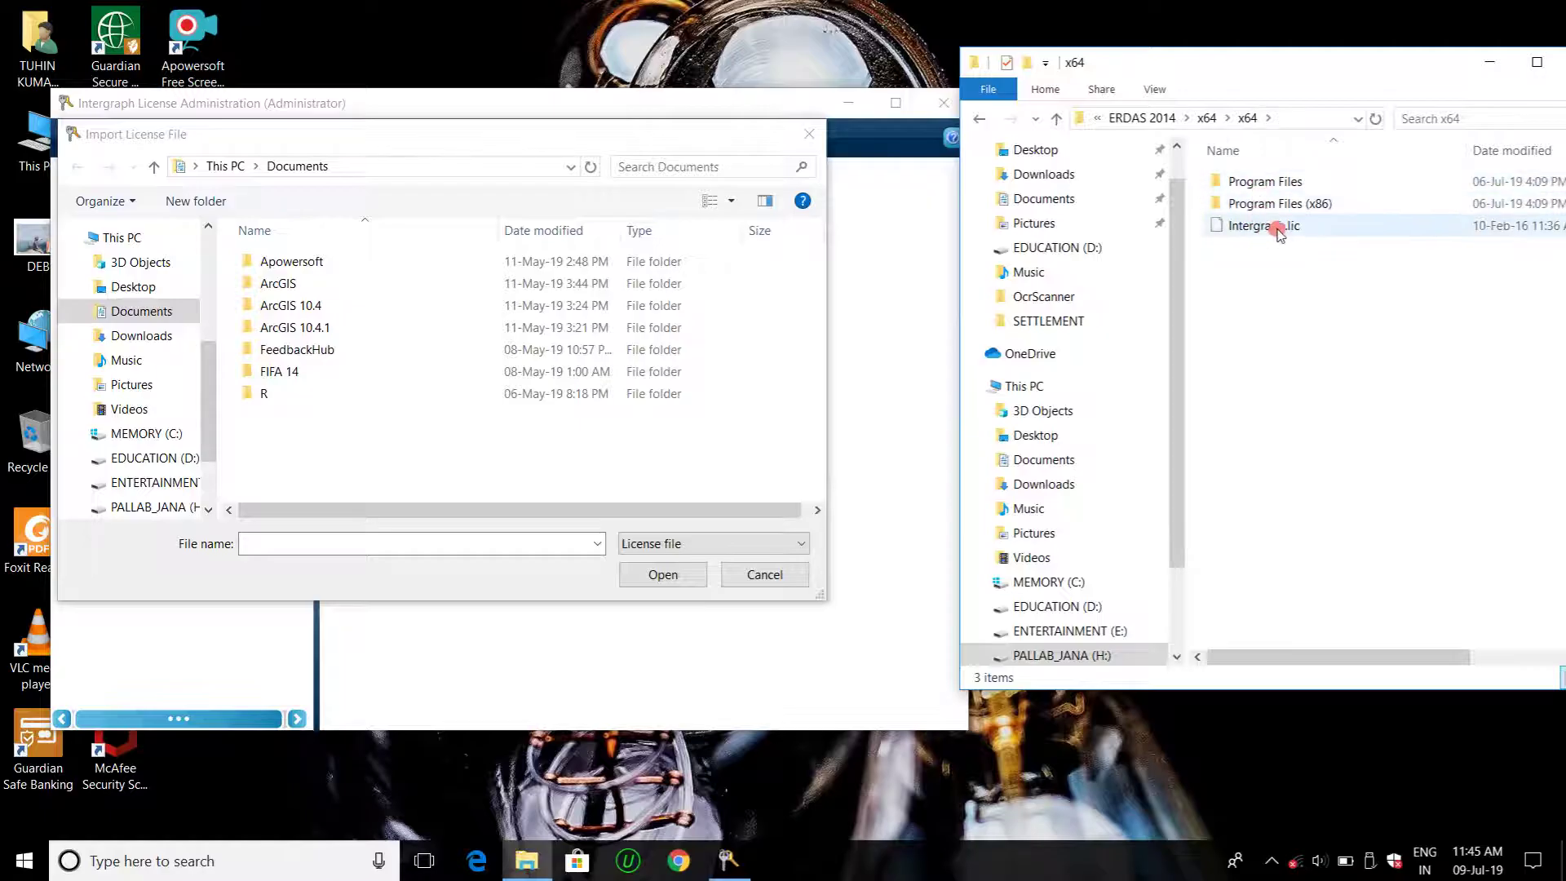
# - Import the license file Intergraph.lic from ERDAS 2014 > x64 > x64 on the H: drive
pyautogui.click(149, 513)
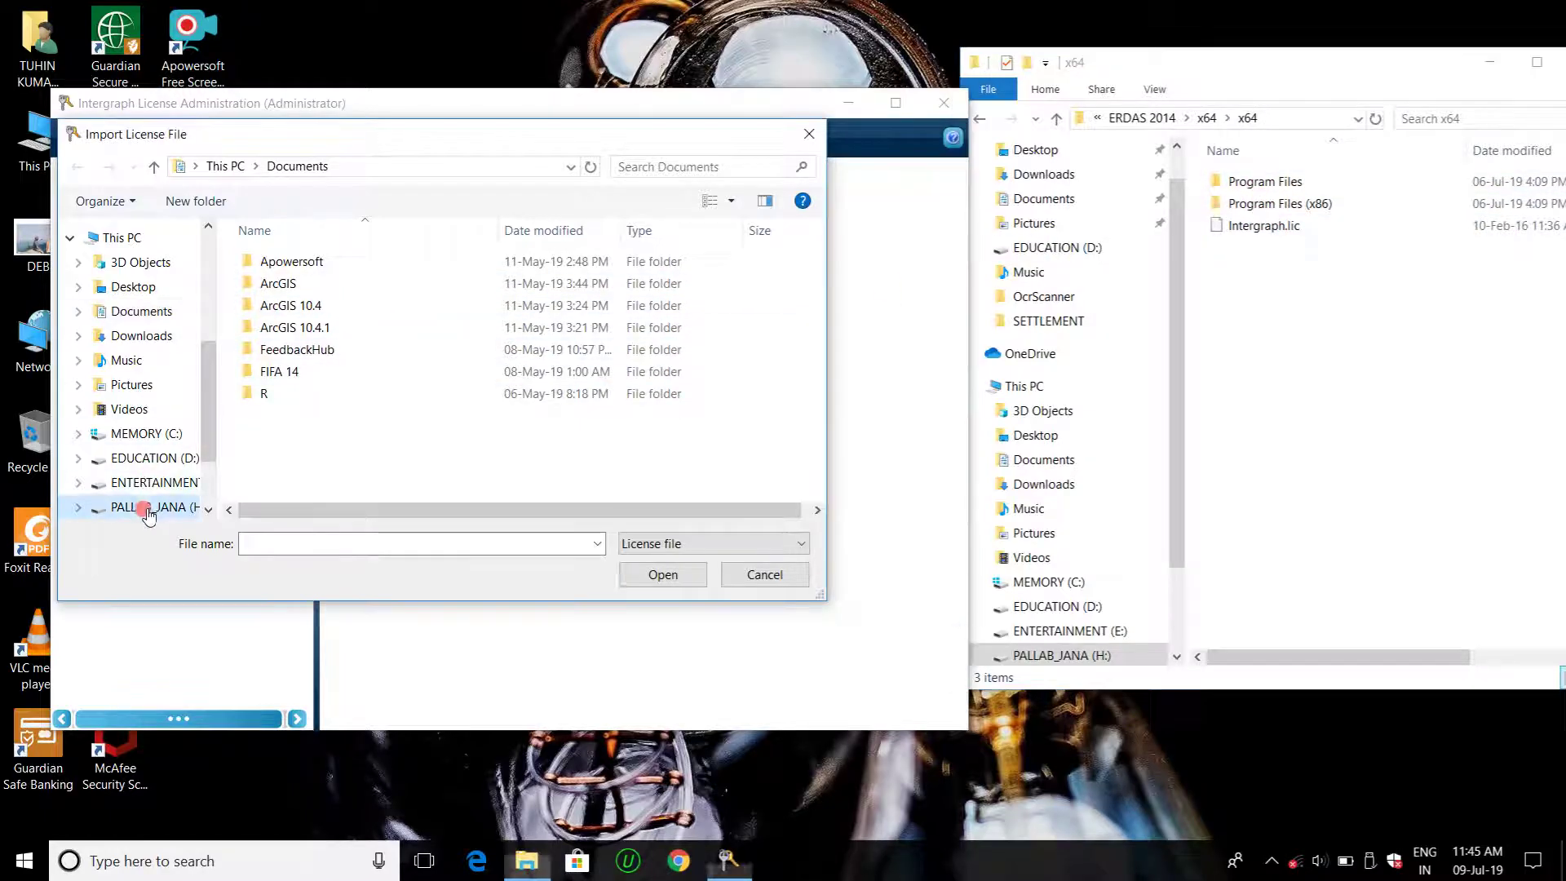
pyautogui.doubleClick(297, 259)
pyautogui.click(298, 328)
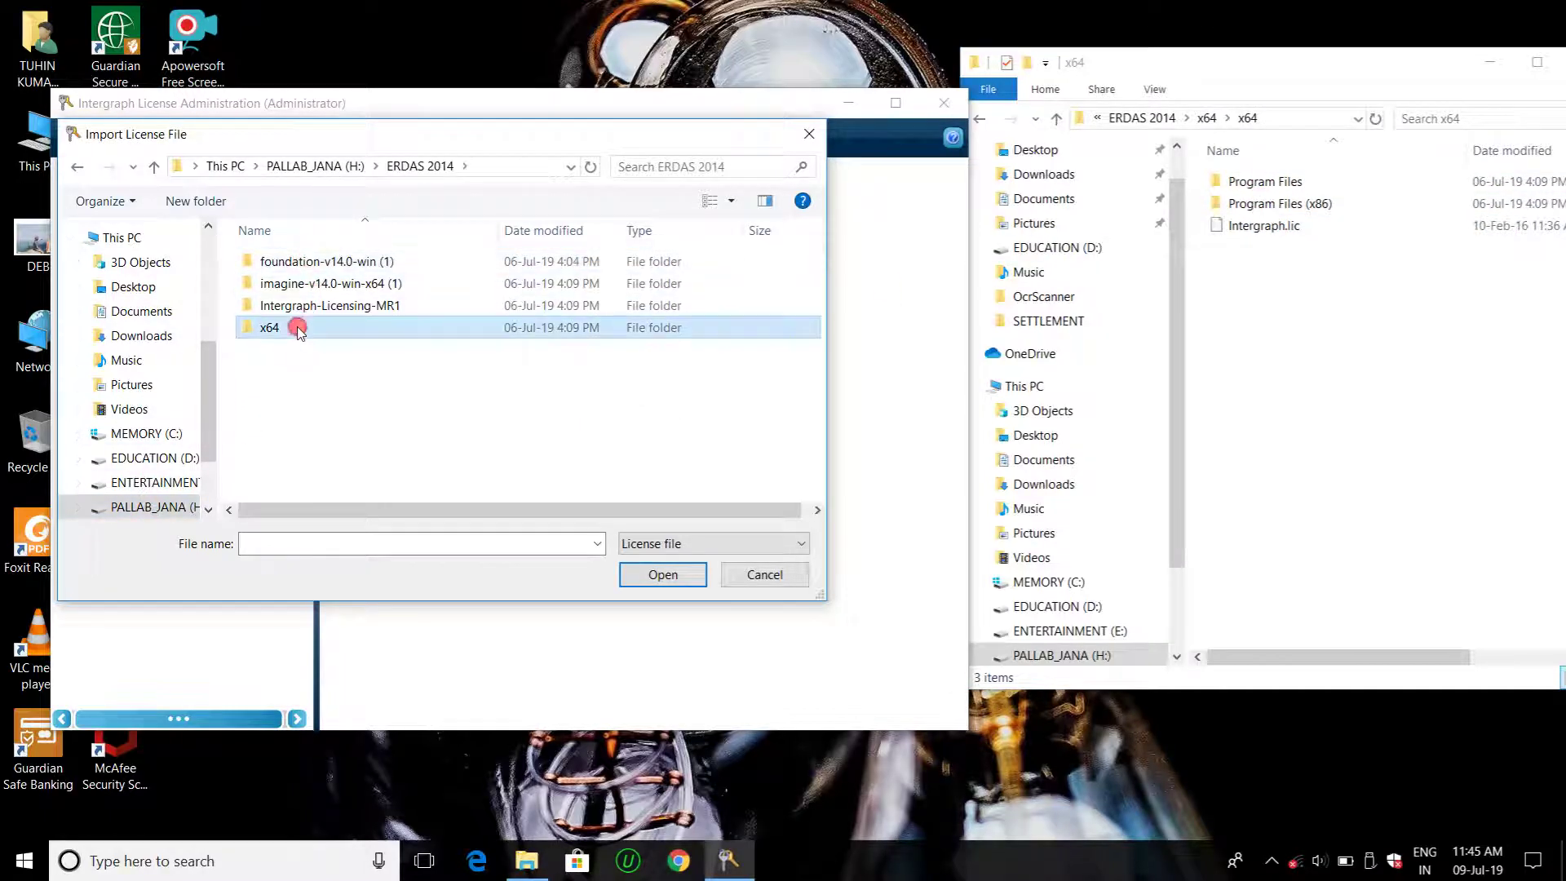
pyautogui.doubleClick(298, 328)
pyautogui.doubleClick(297, 262)
pyautogui.click(302, 307)
pyautogui.click(655, 571)
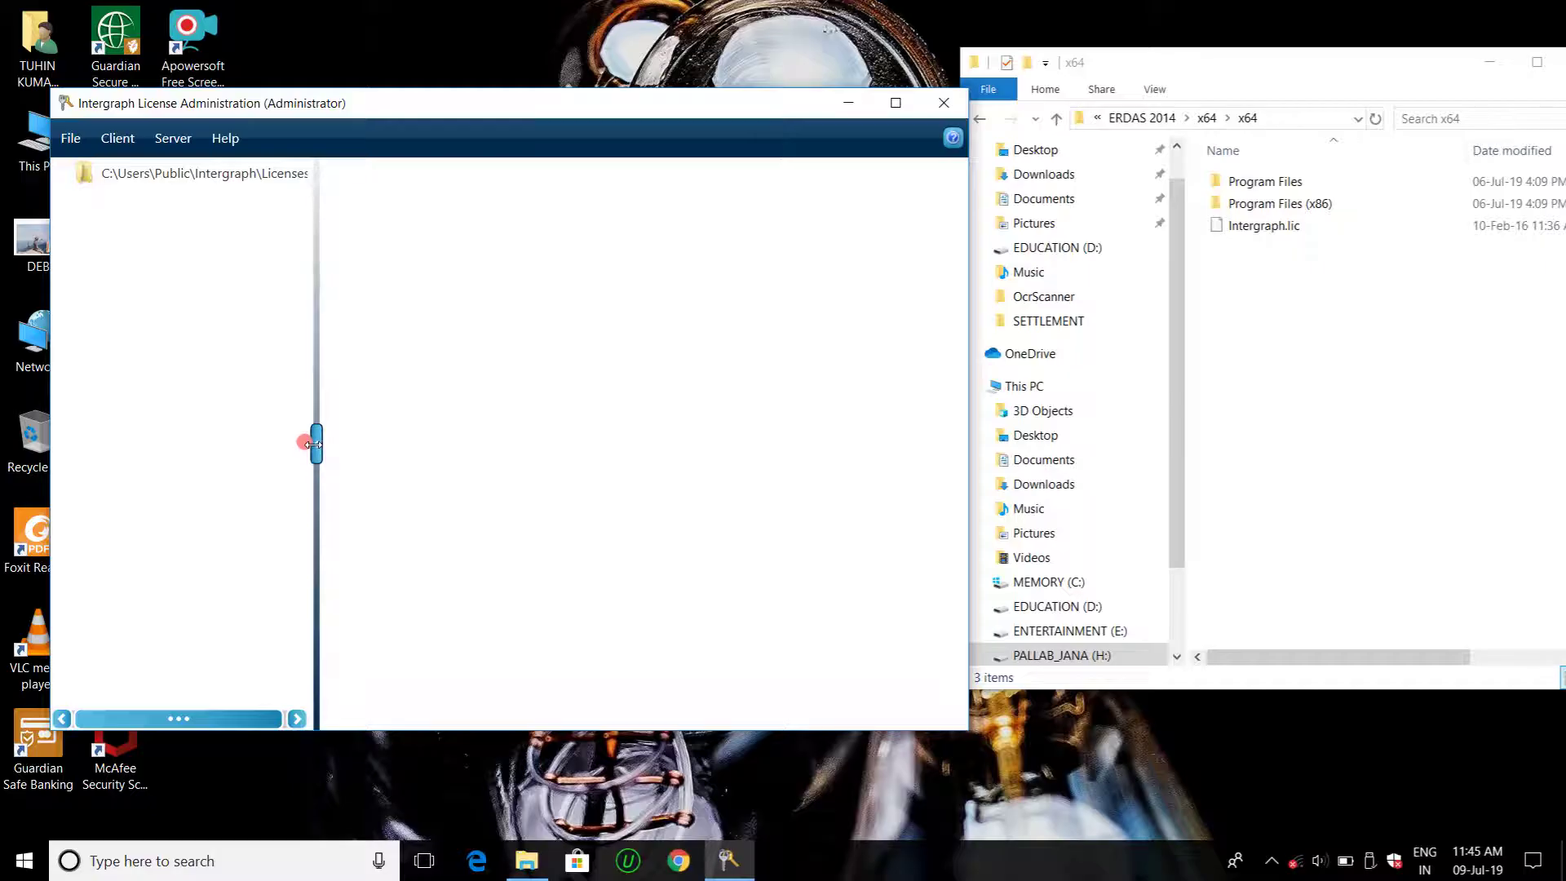
# - Import Intergraph.lic from the x64 folder a second time
pyautogui.click(71, 138)
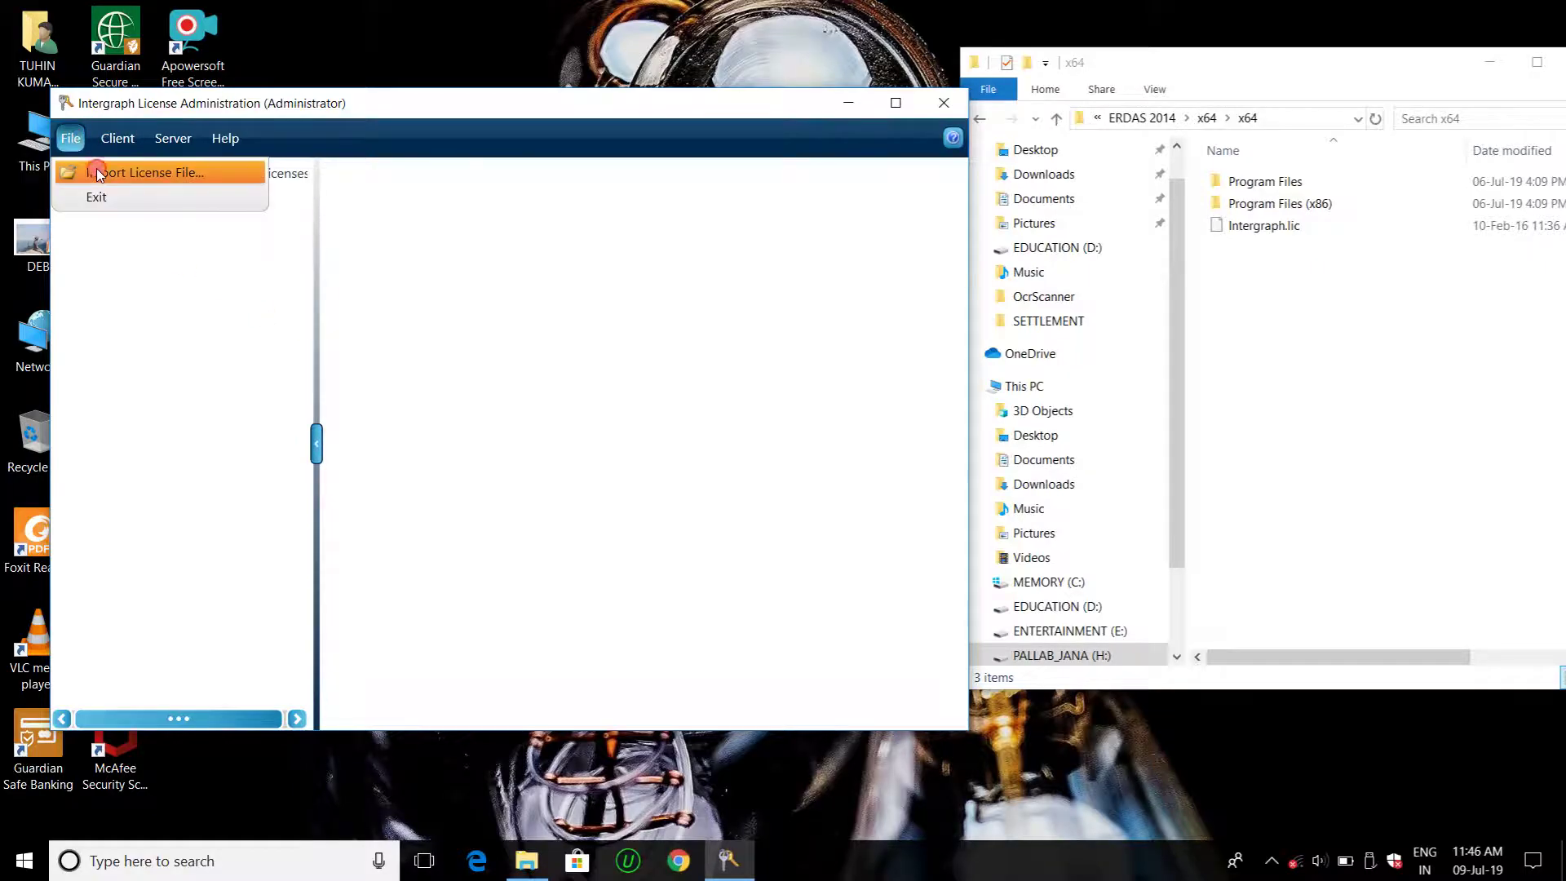
pyautogui.click(97, 173)
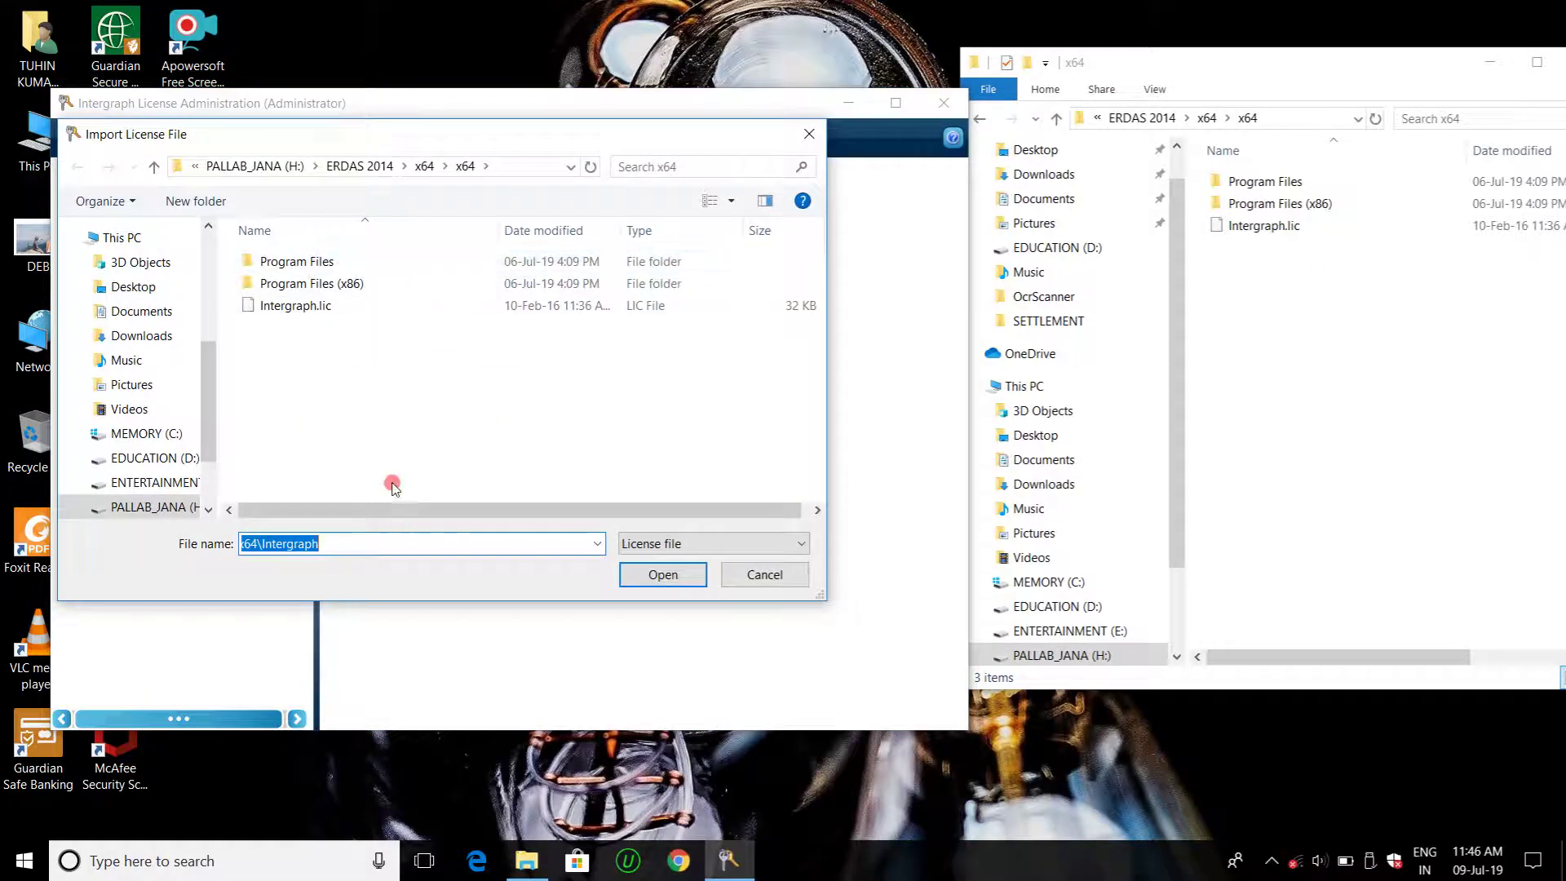
pyautogui.click(307, 307)
pyautogui.click(664, 574)
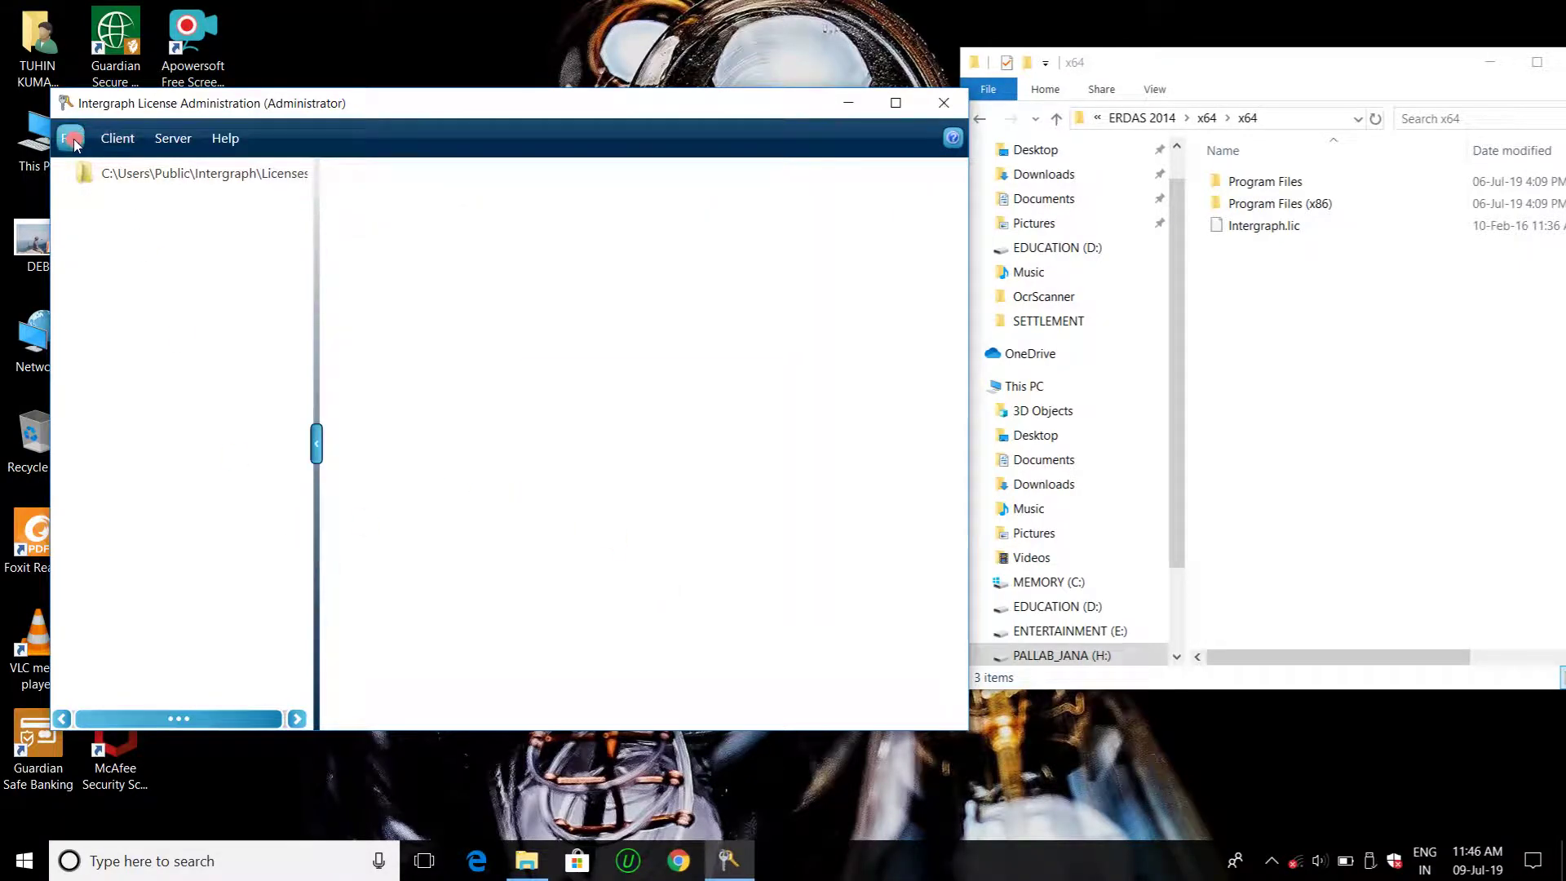
# - Exit Intergraph License Administration and close the x64 folder window
pyautogui.click(72, 139)
pyautogui.click(87, 193)
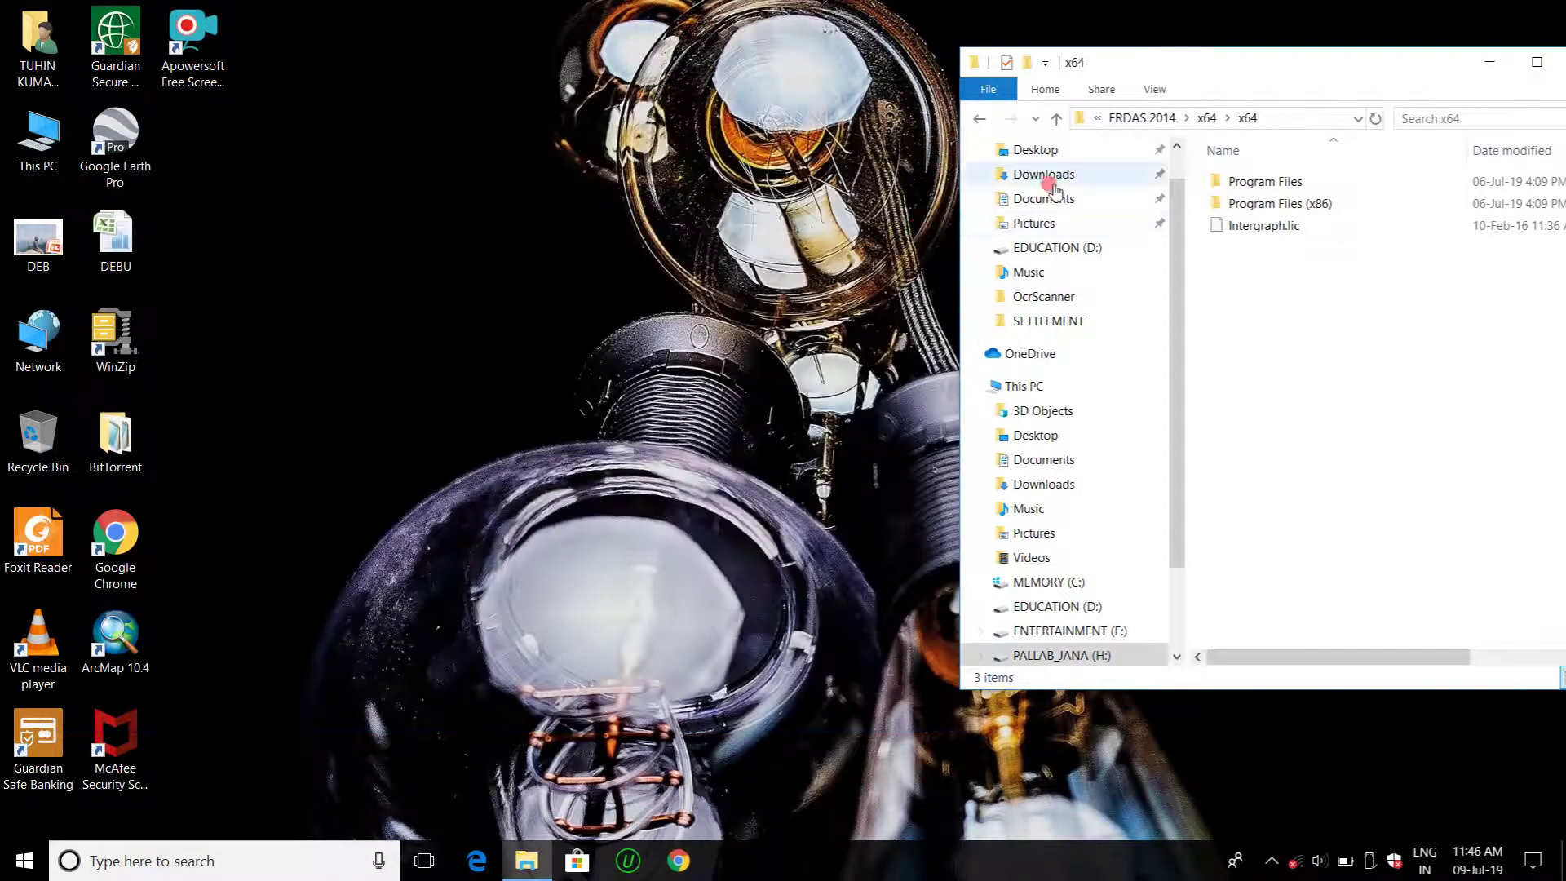
pyautogui.moveTo(1239, 85); pyautogui.dragTo(1078, 95)
pyautogui.click(1252, 81)
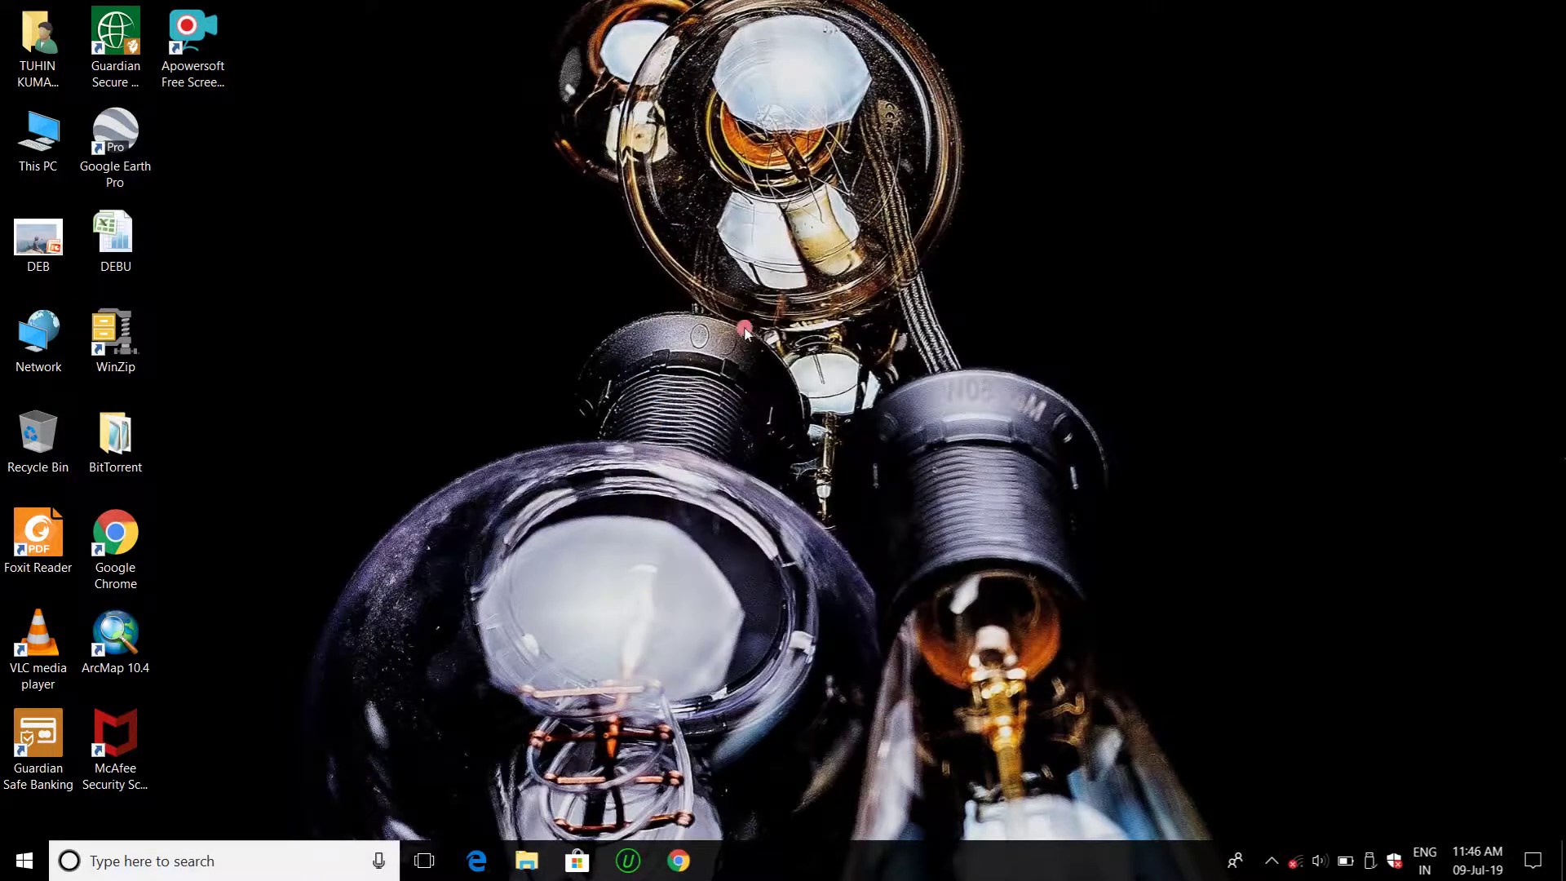
# - Open the file location of the recently added ERDAS IMAGINE 2014 program shortcut
pyautogui.click(29, 860)
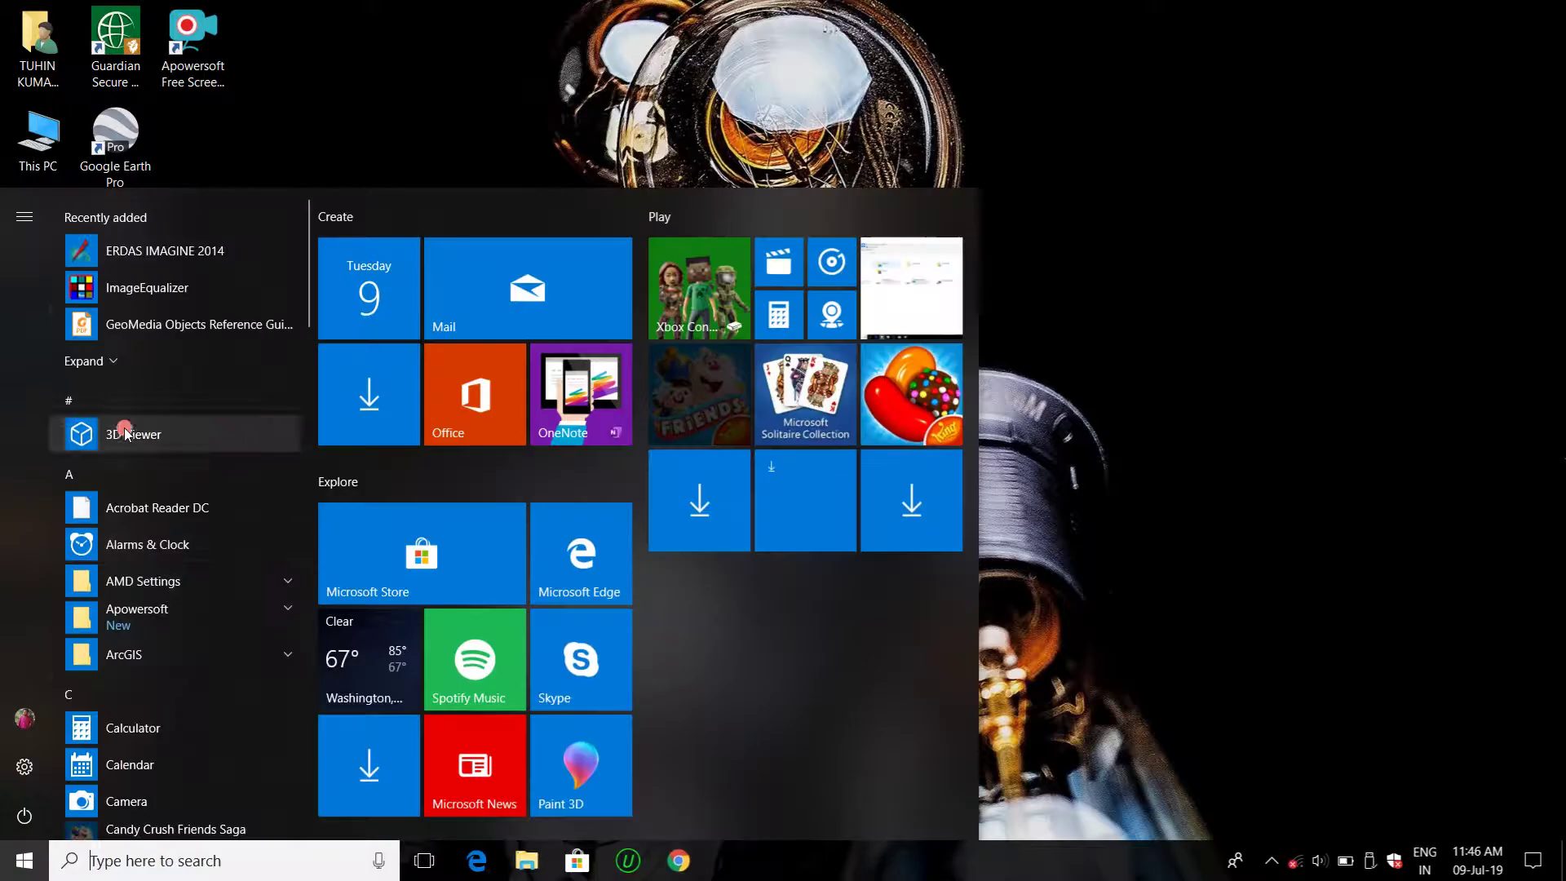
pyautogui.click(126, 254)
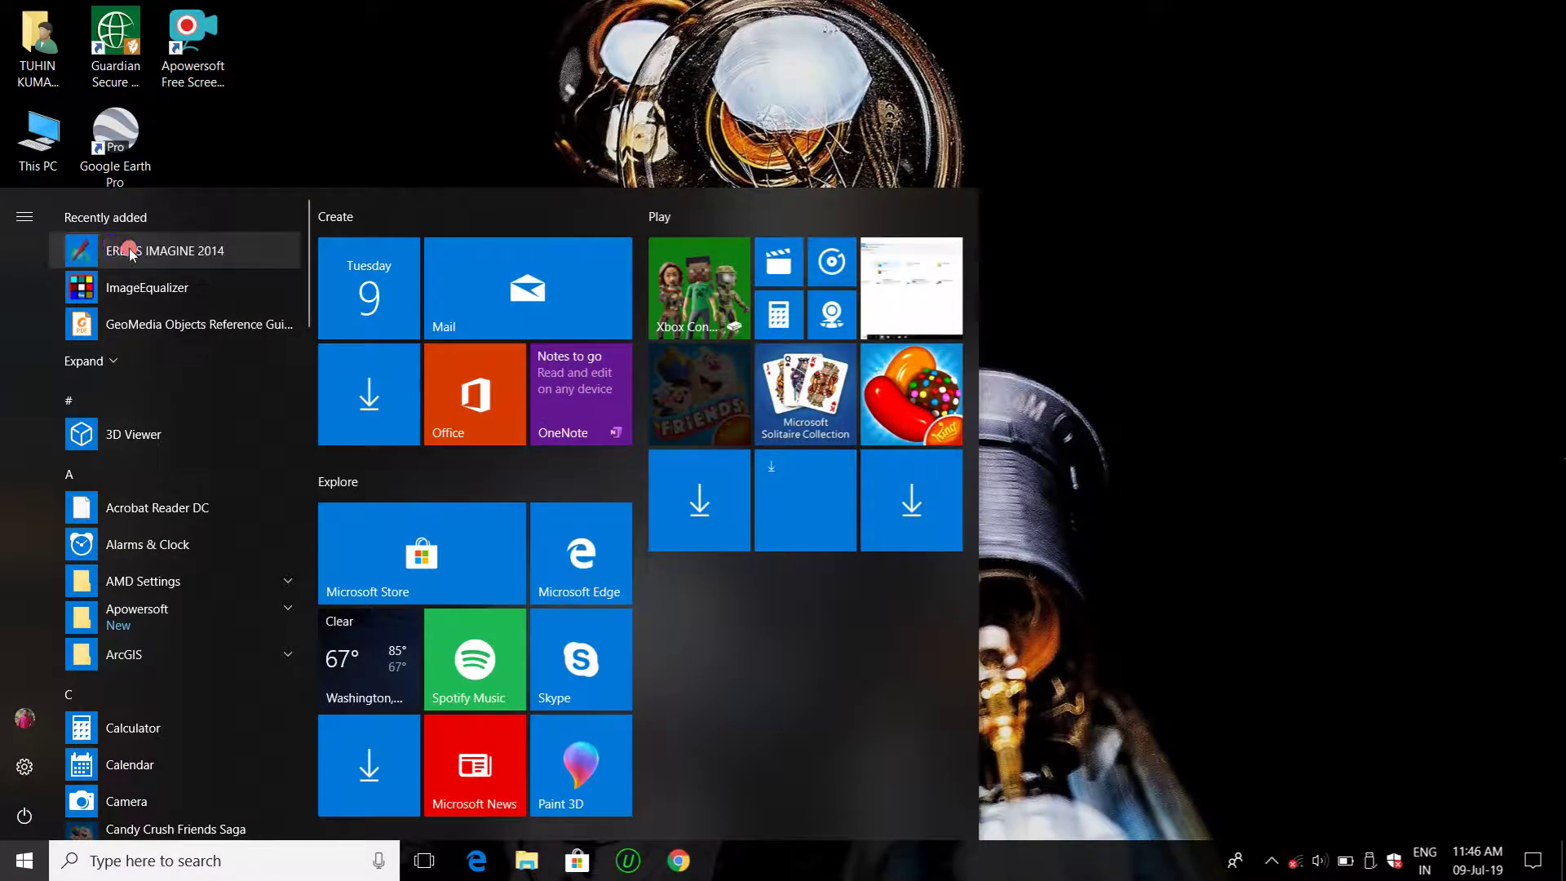
pyautogui.rightClick(113, 250)
pyautogui.click(200, 301)
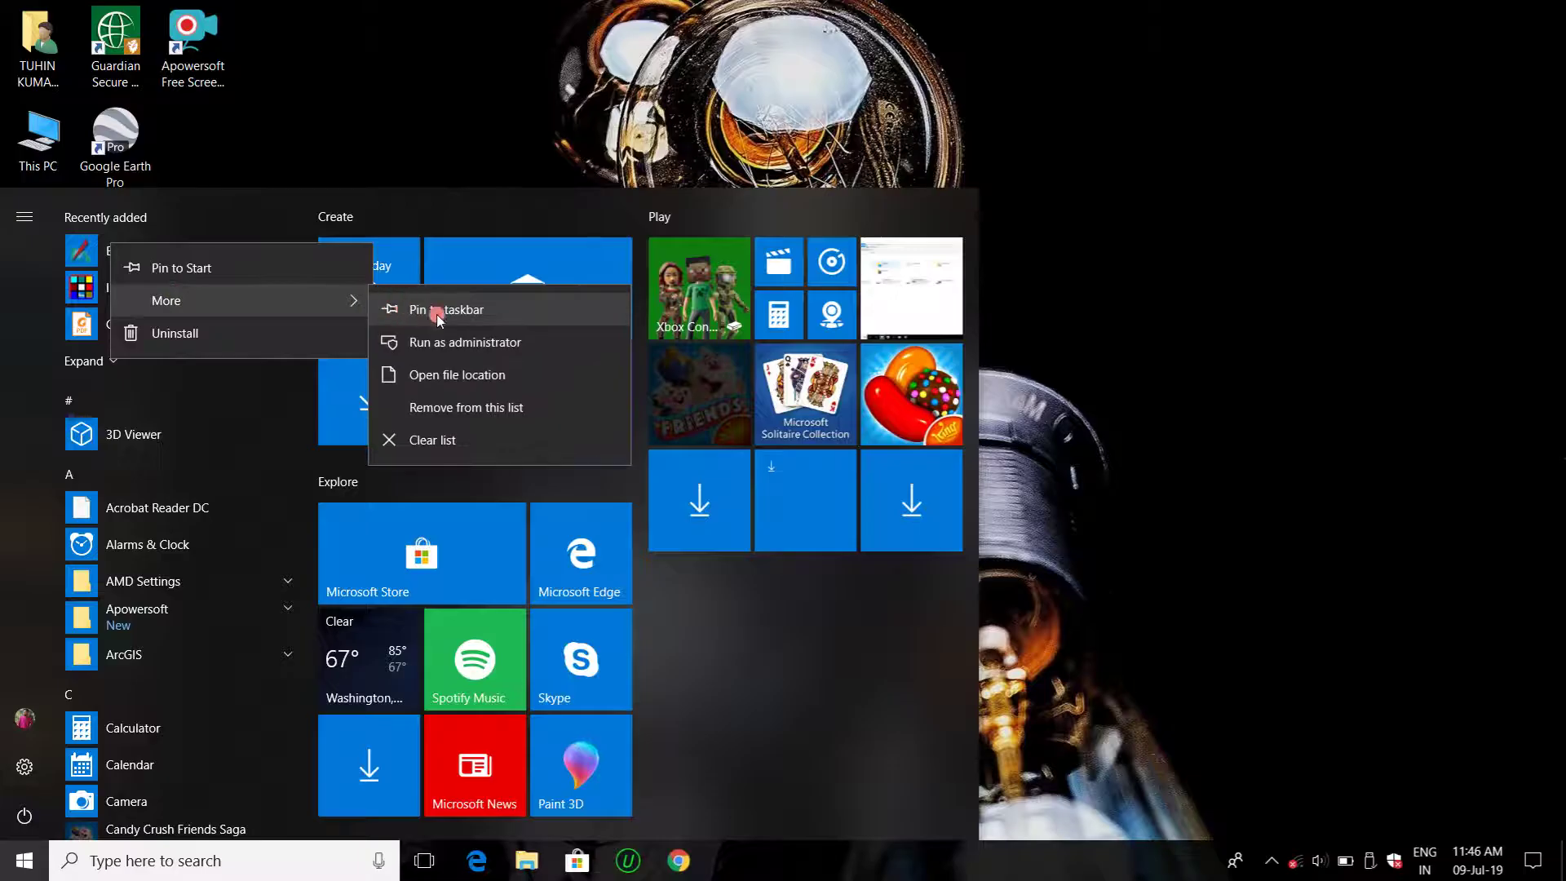
pyautogui.click(472, 377)
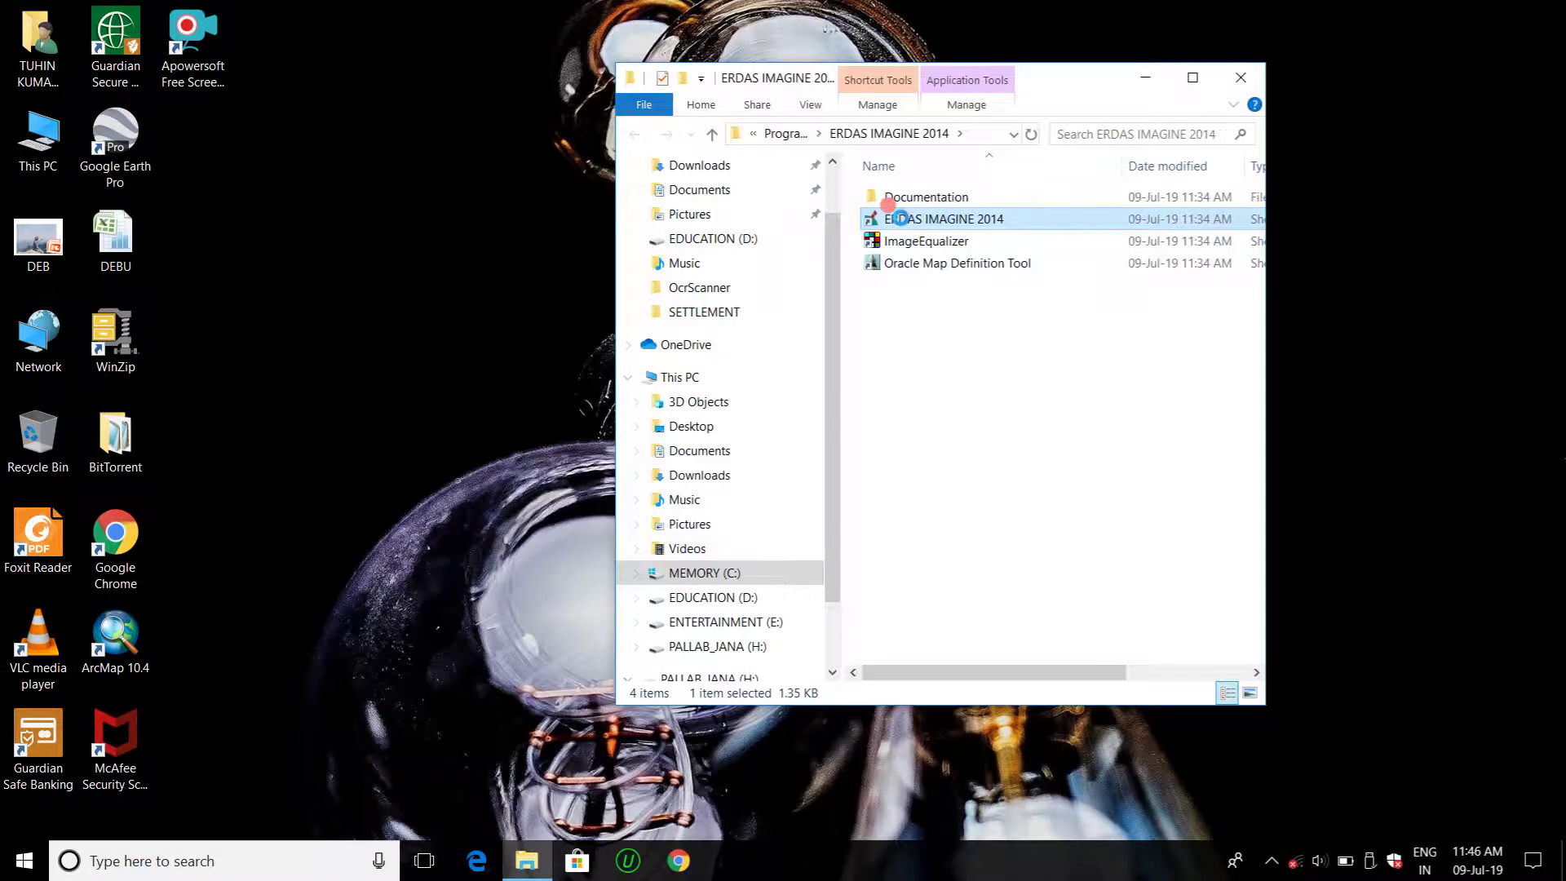
# - Create a desktop shortcut for ERDAS IMAGINE 2014, then close its program folder and refresh the desktop
pyautogui.rightClick(901, 217)
pyautogui.moveTo(948, 622)
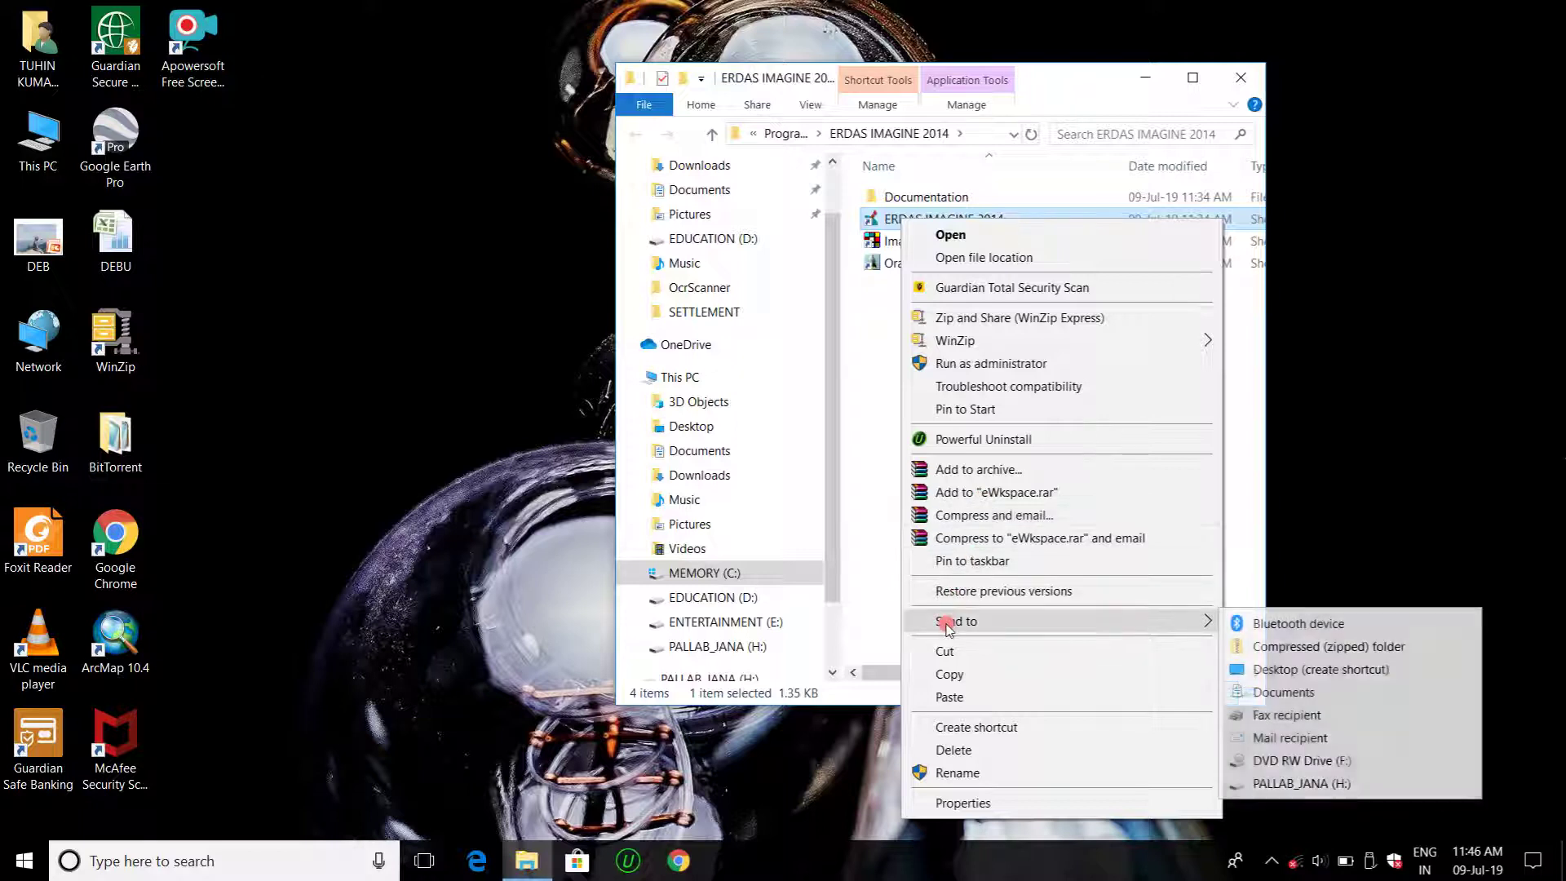
pyautogui.click(1347, 671)
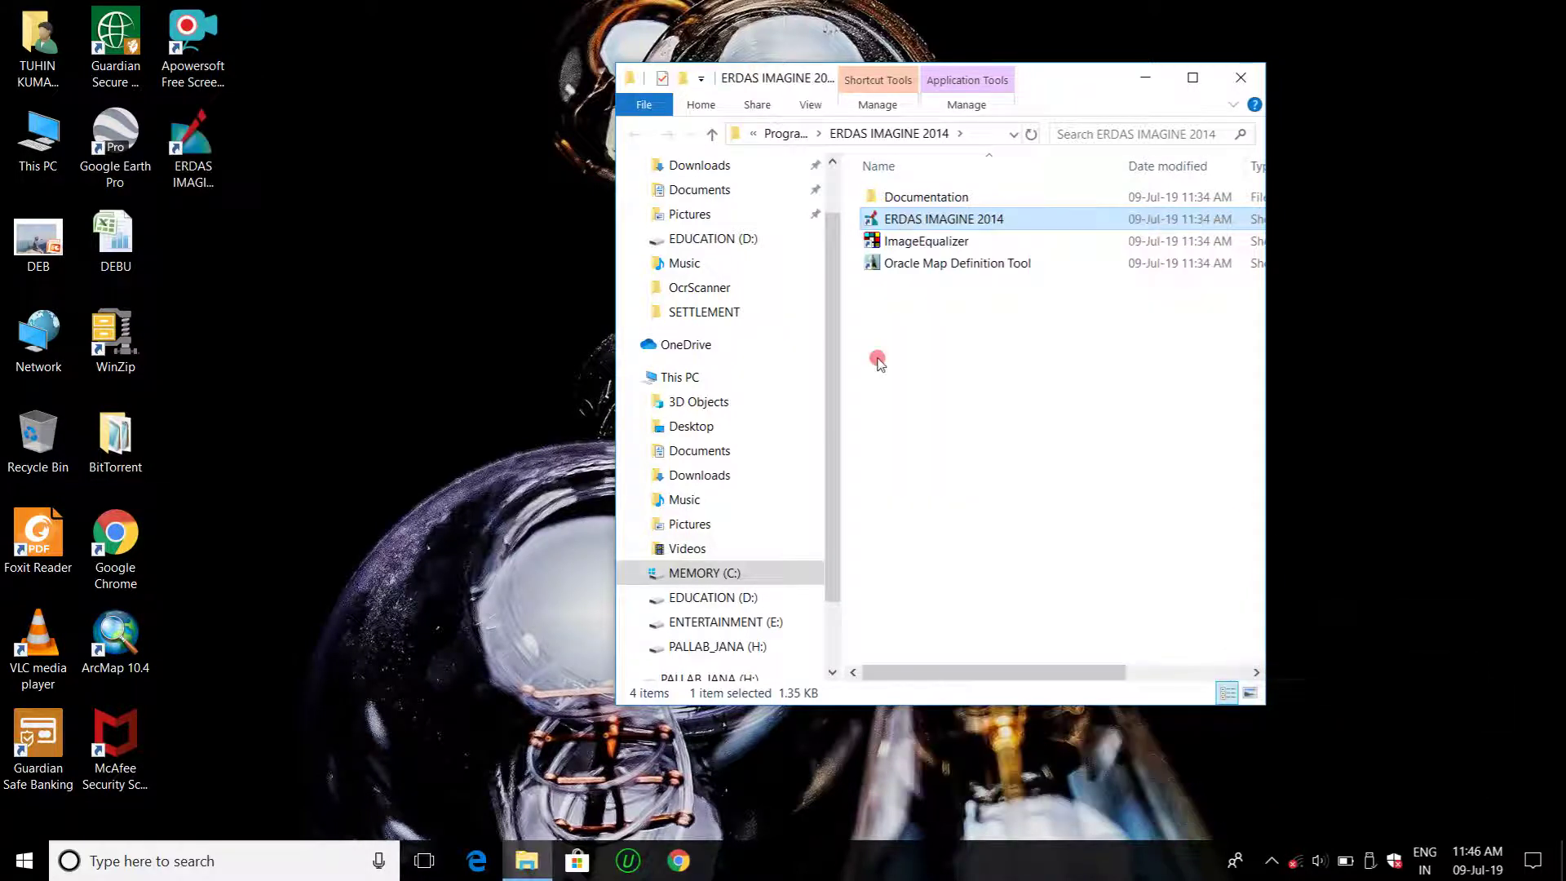
pyautogui.click(1246, 79)
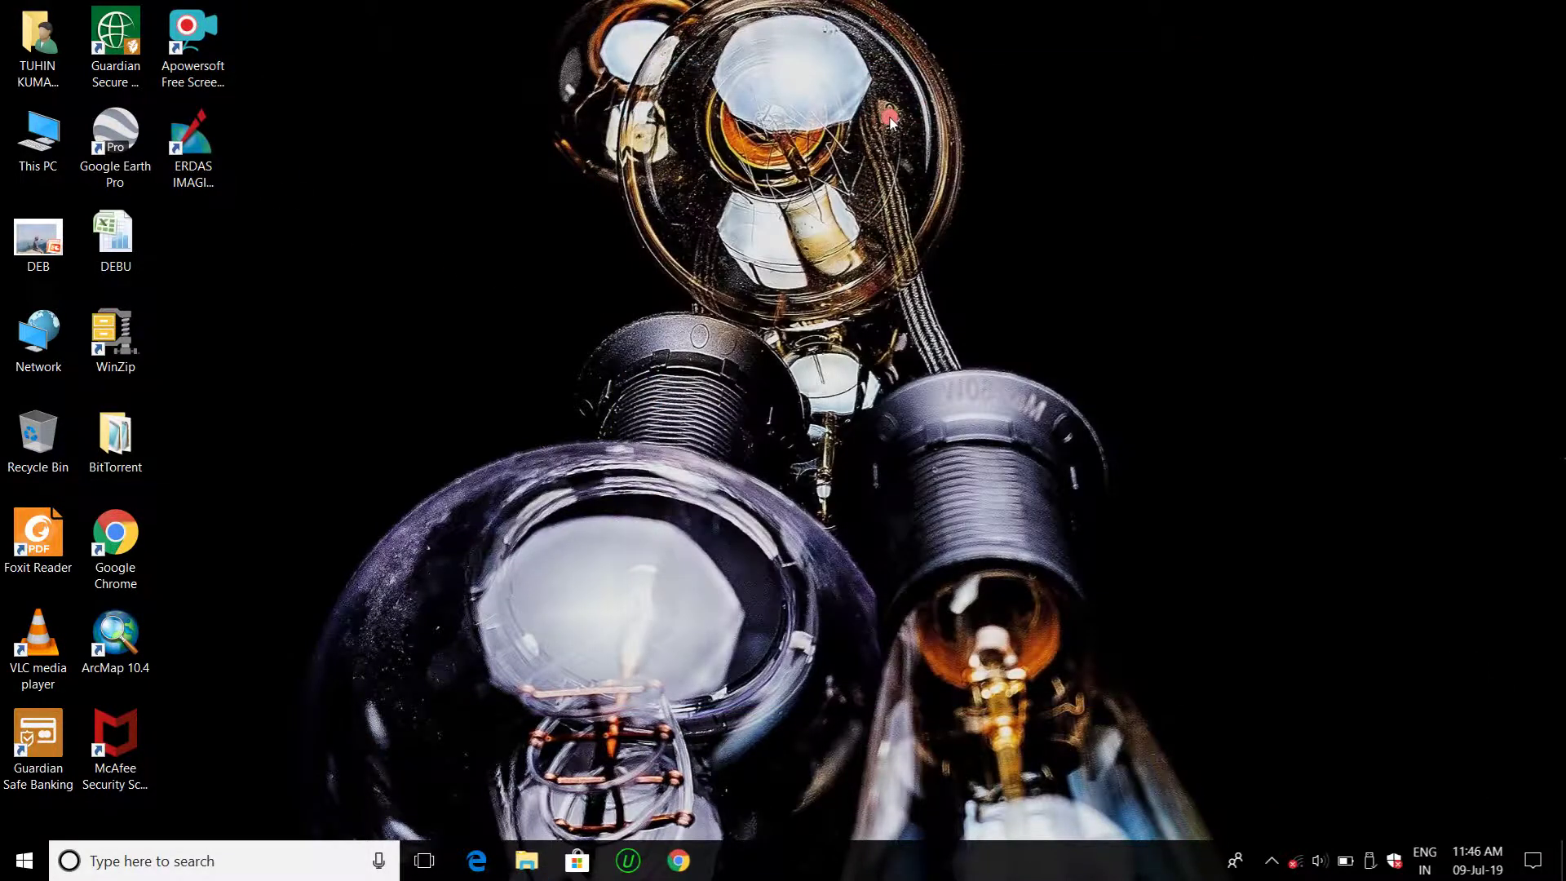
pyautogui.rightClick(846, 110)
pyautogui.click(902, 204)
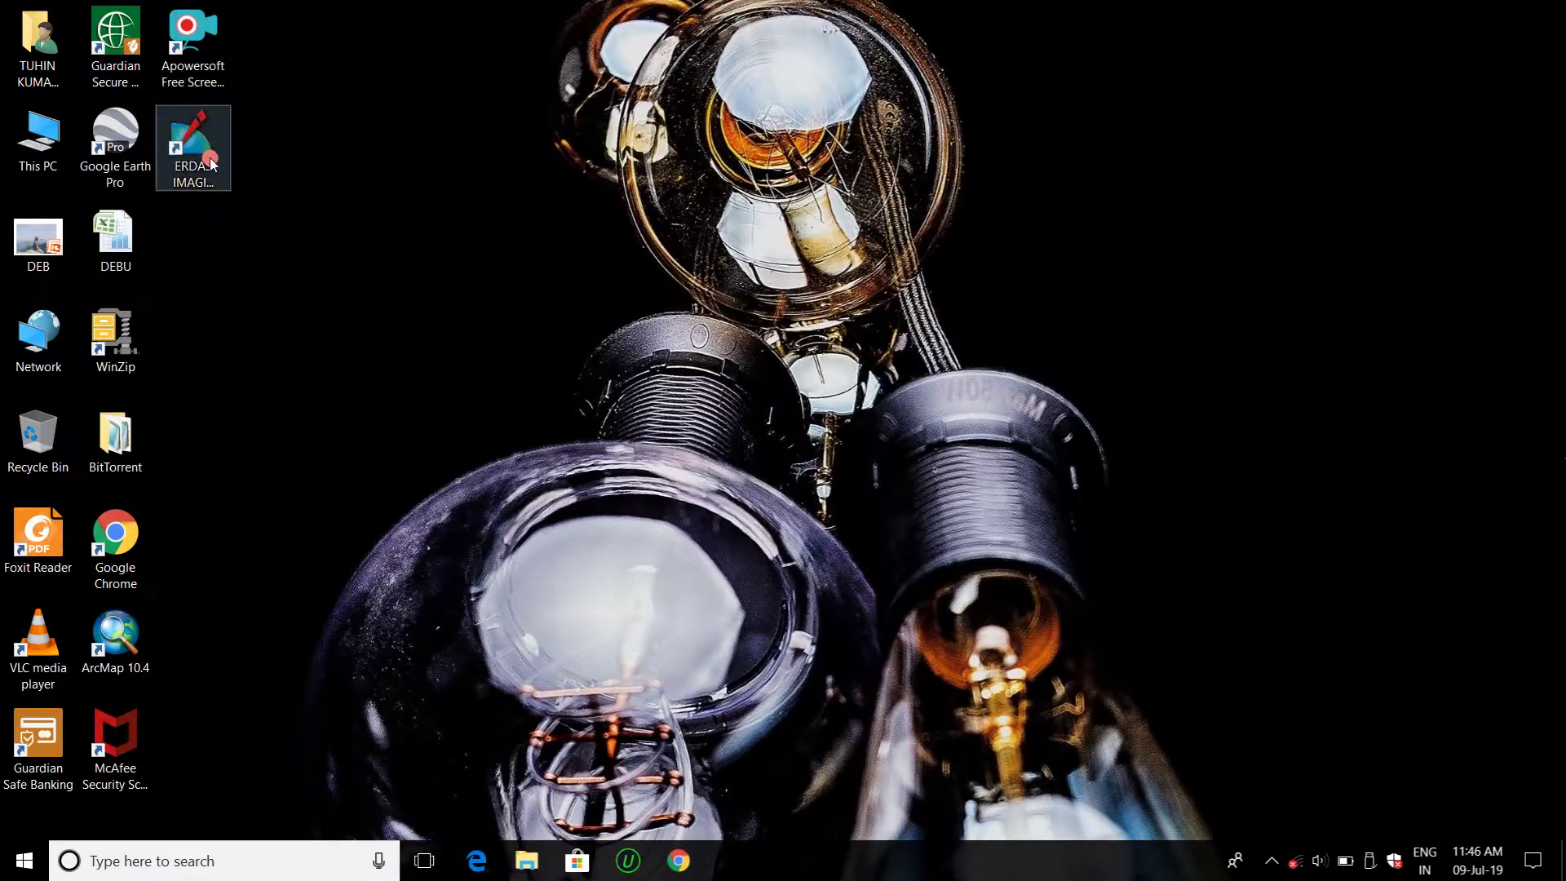
# - Test-launch ERDAS IMAGINE 2014 from its desktop shortcut in a maximized window and exit the program
pyautogui.click(211, 163)
pyautogui.doubleClick(224, 161)
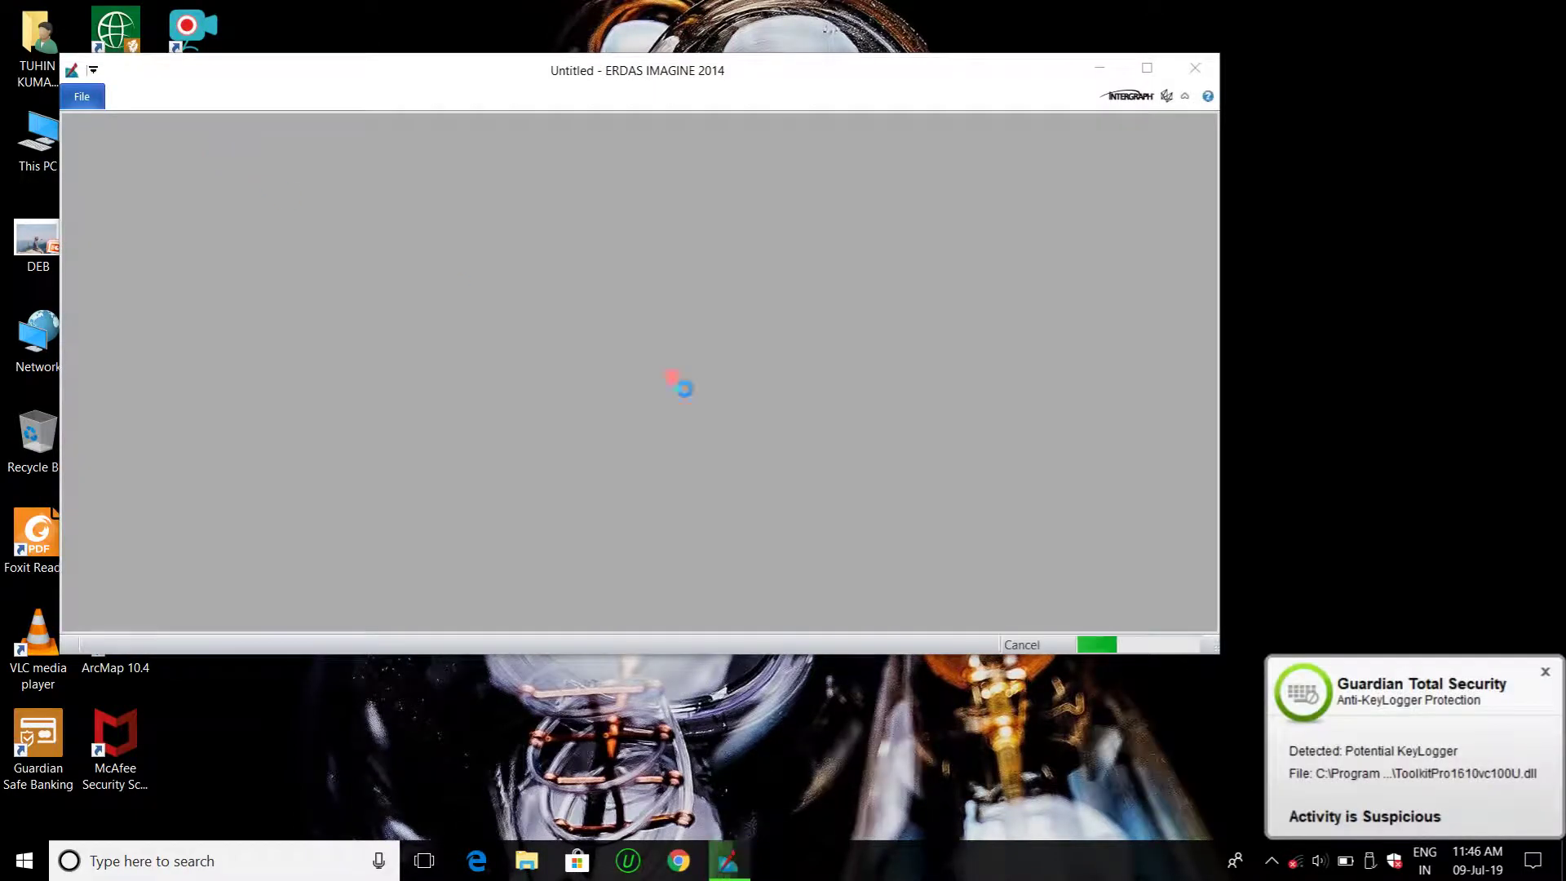
pyautogui.click(1548, 673)
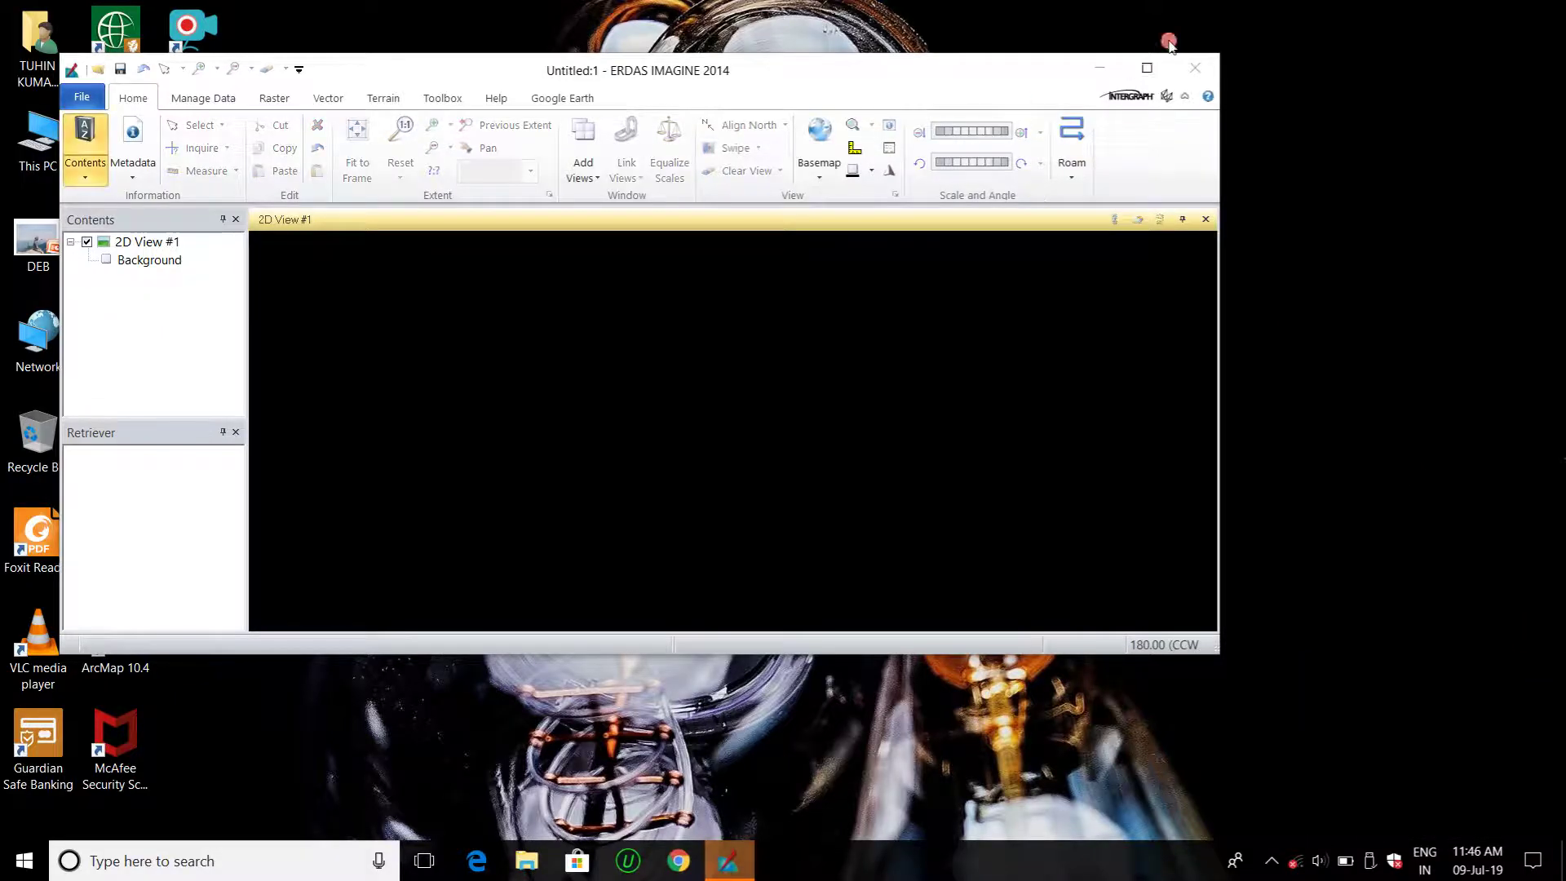
pyautogui.click(1140, 74)
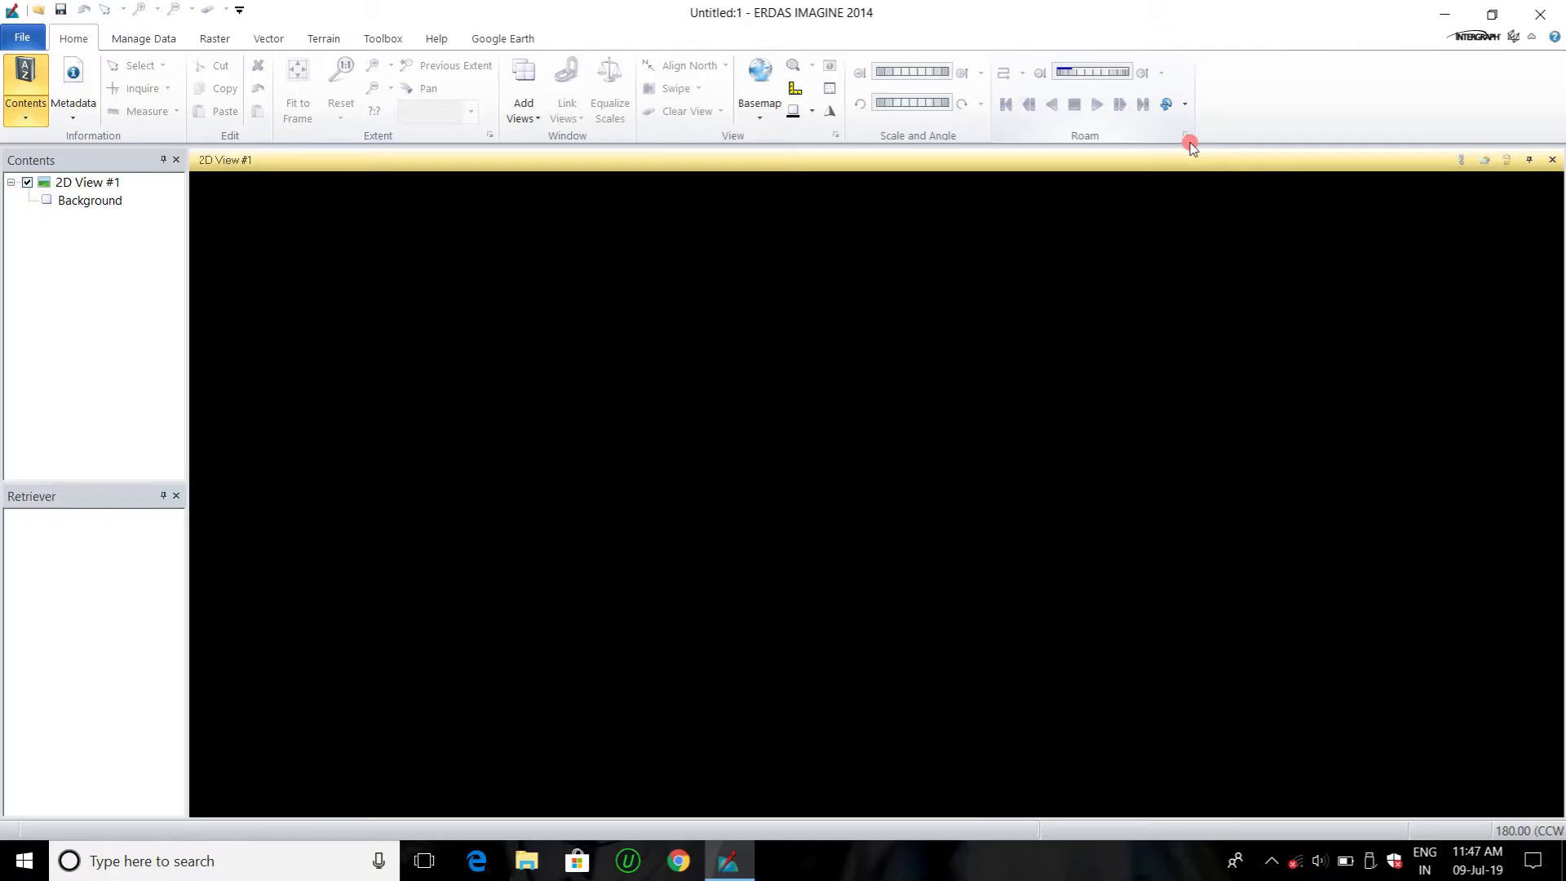
pyautogui.click(1540, 14)
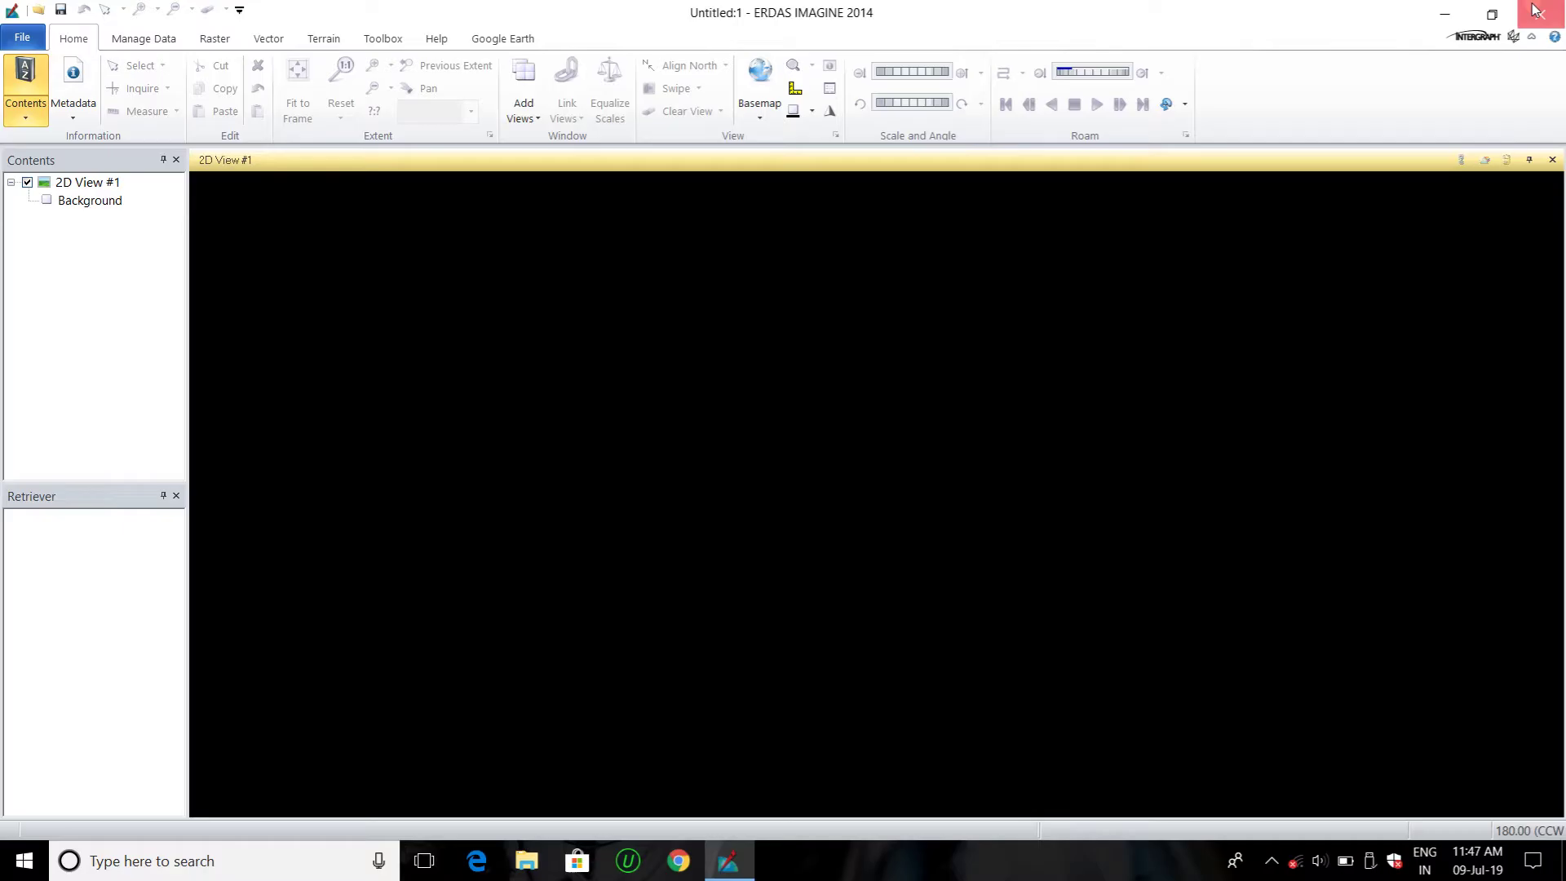
pyautogui.click(725, 462)
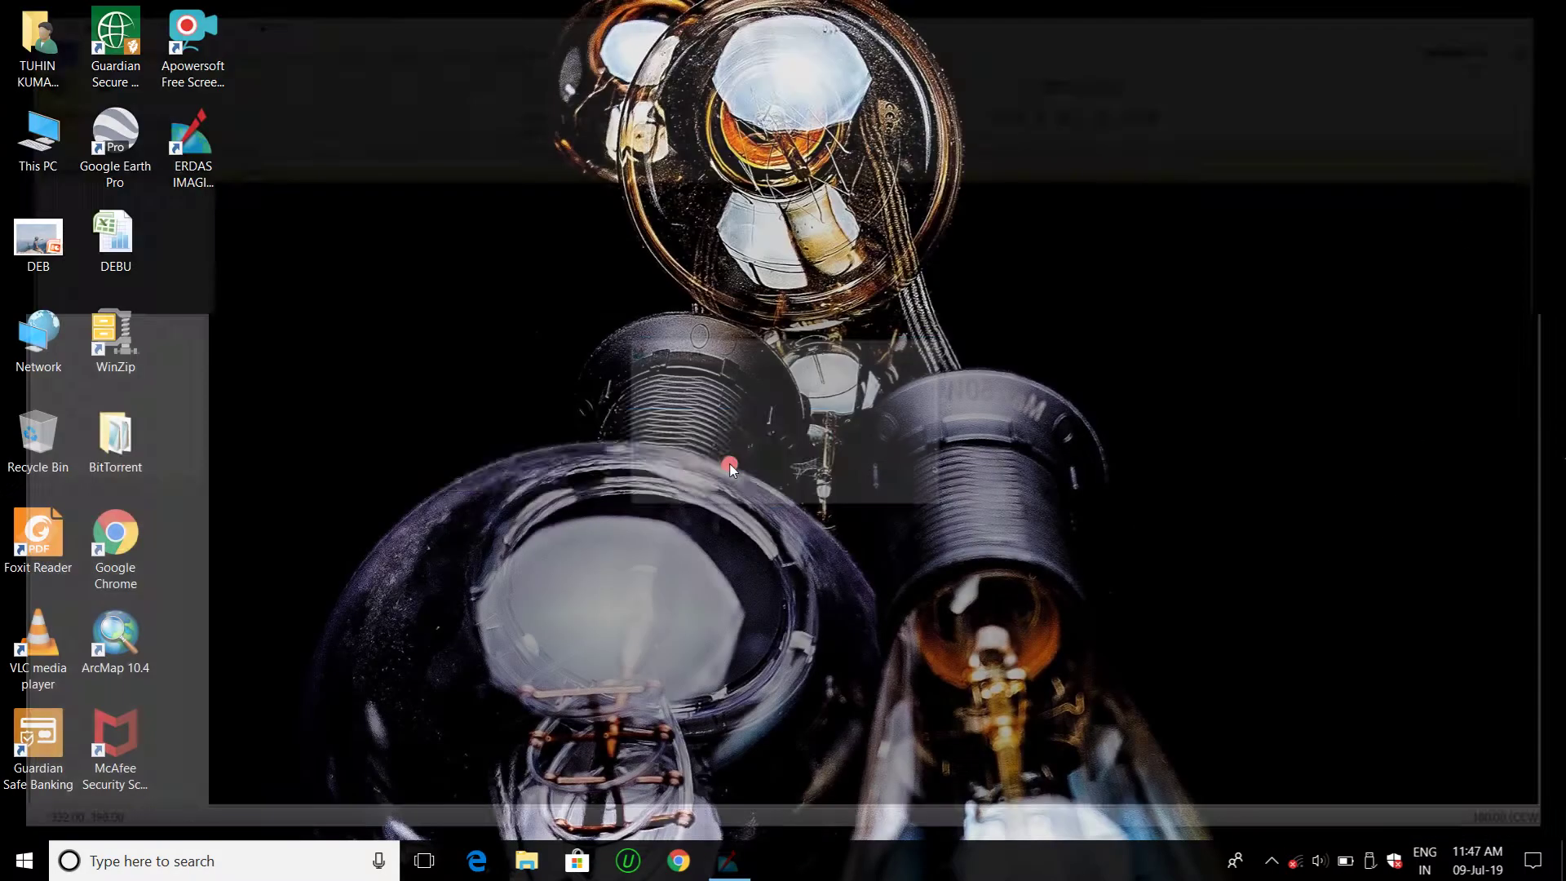
pyautogui.rightClick(1224, 858)
pyautogui.click(1200, 811)
pyautogui.click(1272, 861)
pyautogui.rightClick(1272, 818)
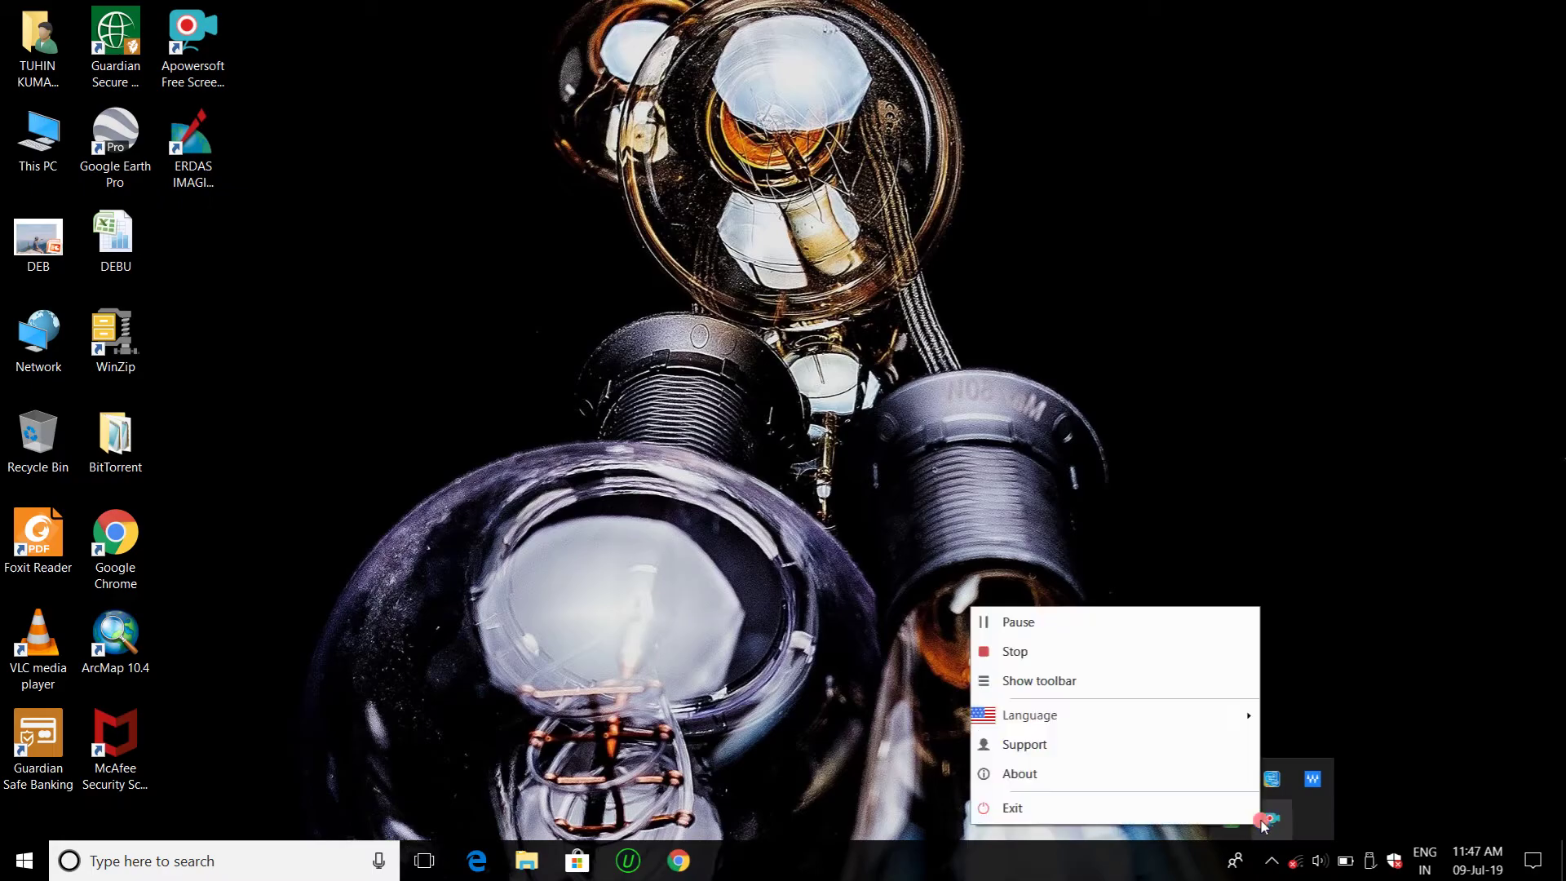